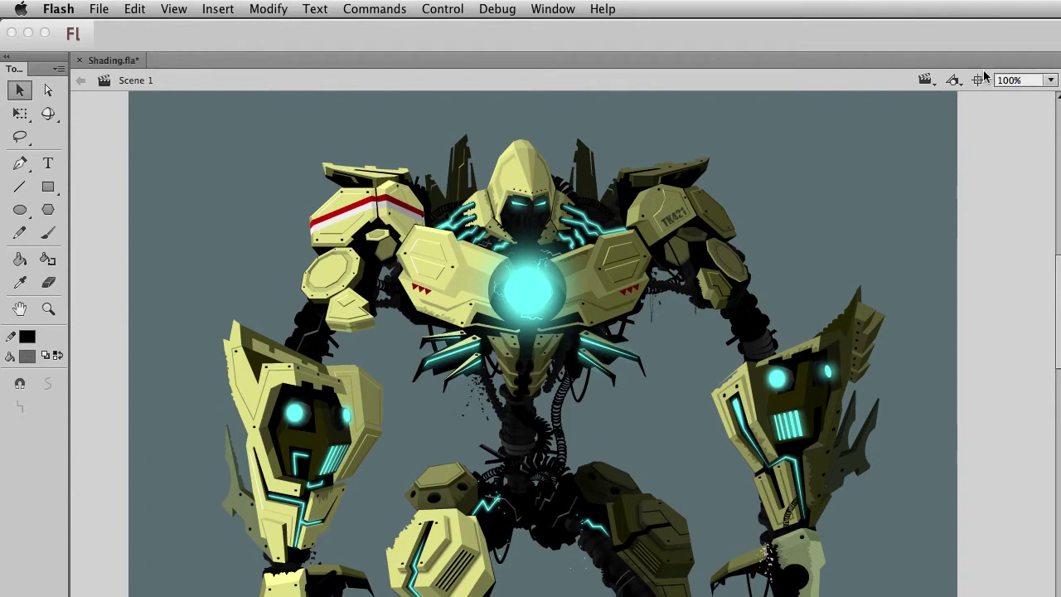
# Examine the complete robot artwork from head to feet against the cloudy background.
pyautogui.click(777, 174)
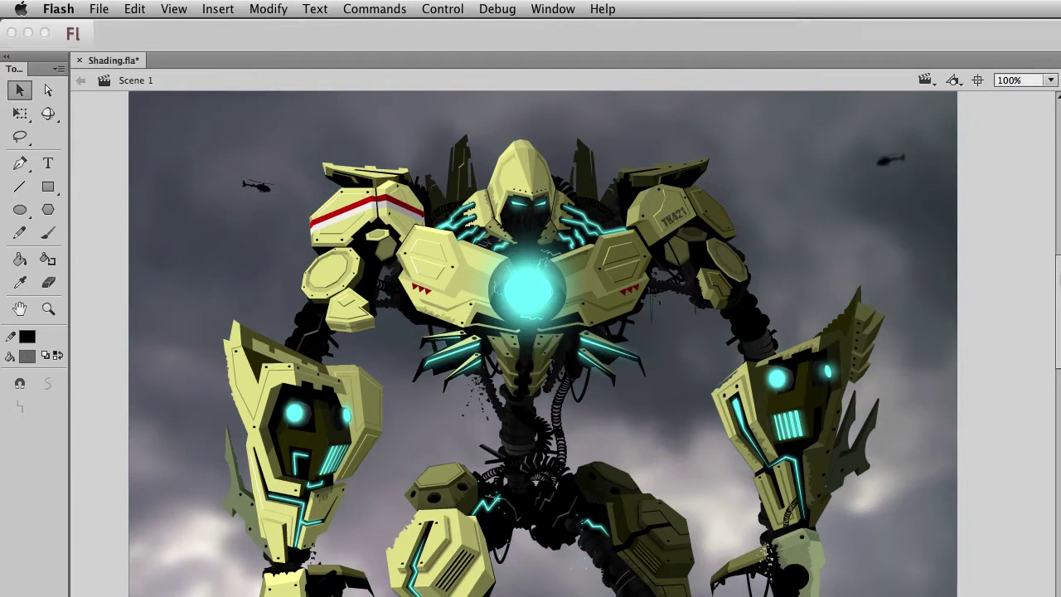
pyautogui.click(1059, 304)
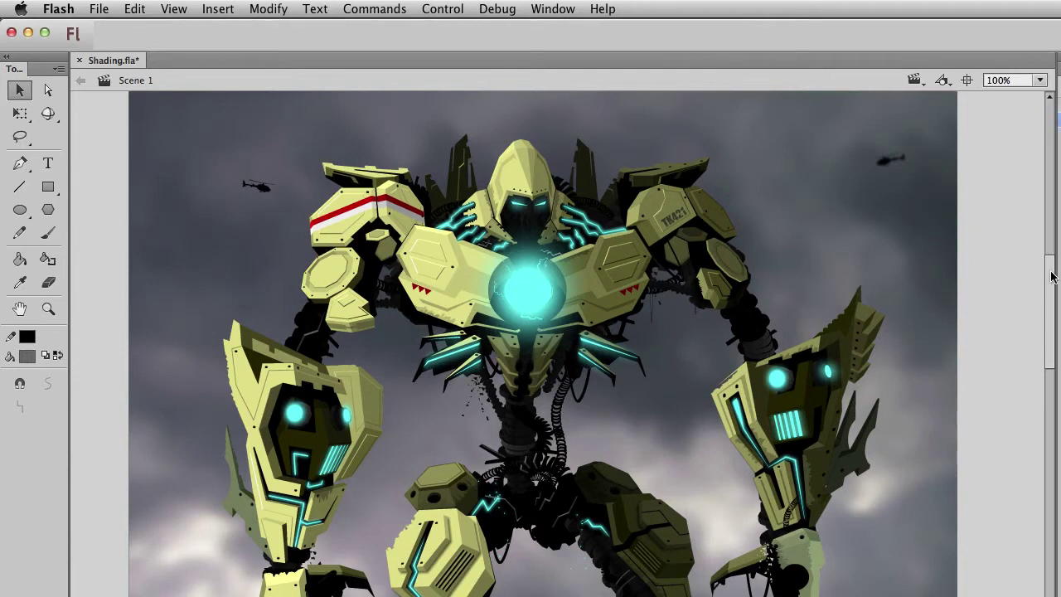
pyautogui.moveTo(1051, 279); pyautogui.dragTo(1051, 378)
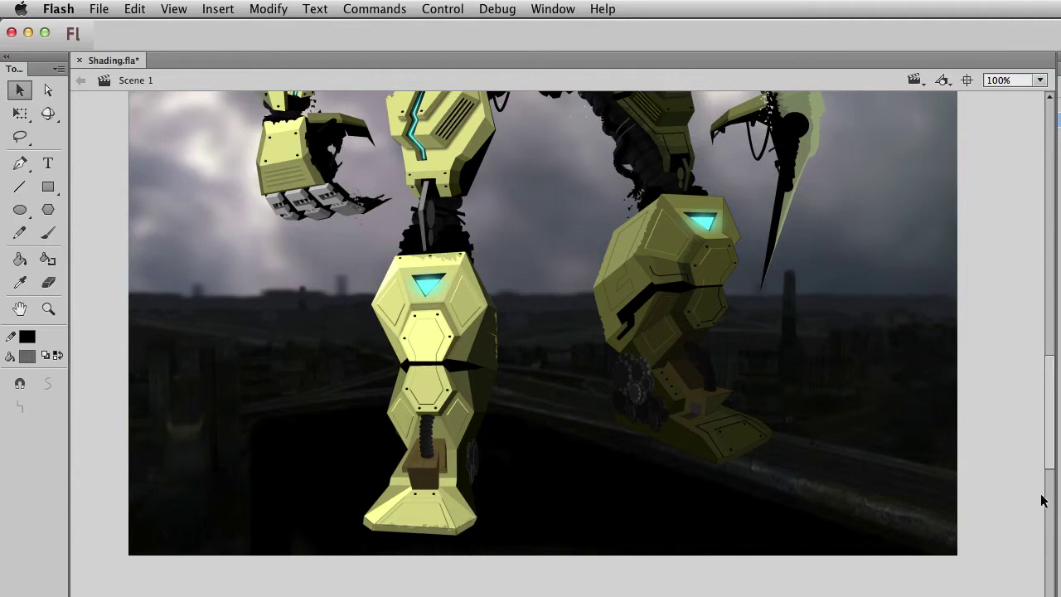
pyautogui.moveTo(1052, 450); pyautogui.dragTo(1042, 356)
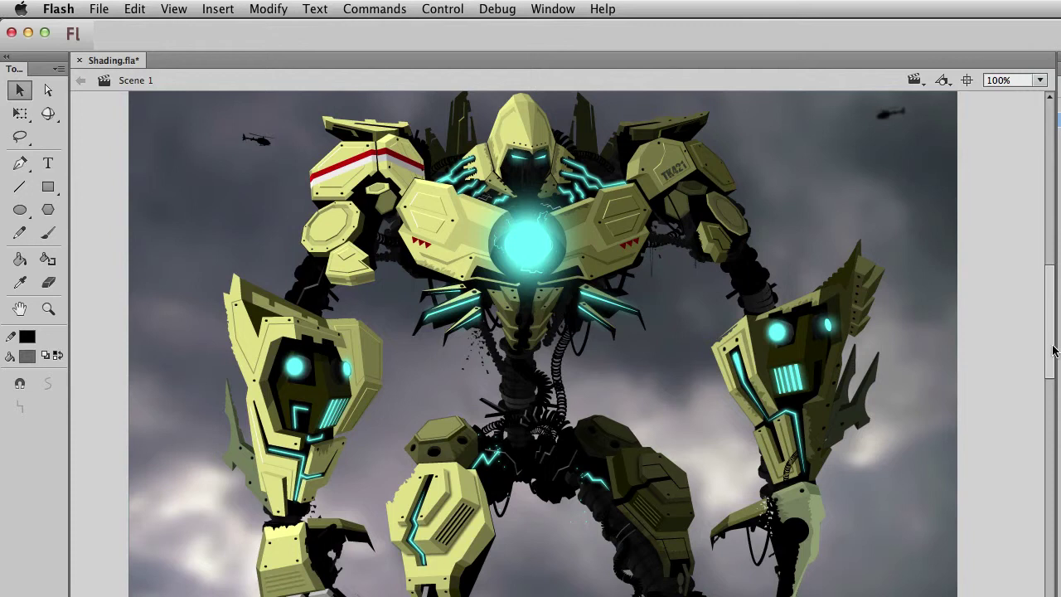
pyautogui.moveTo(1055, 351); pyautogui.dragTo(1048, 406)
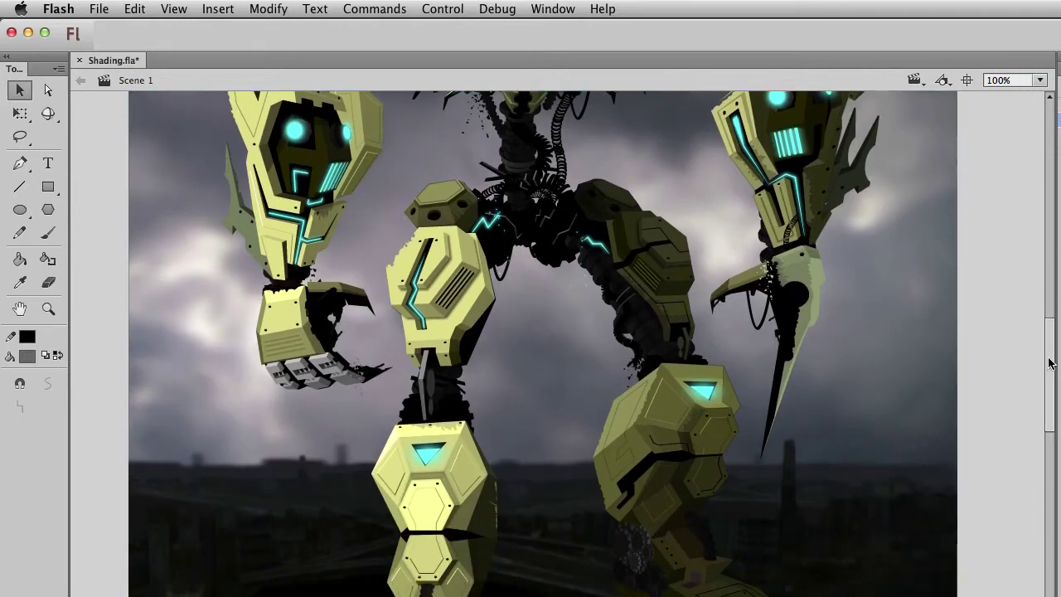
pyautogui.moveTo(1052, 360); pyautogui.dragTo(1036, 395)
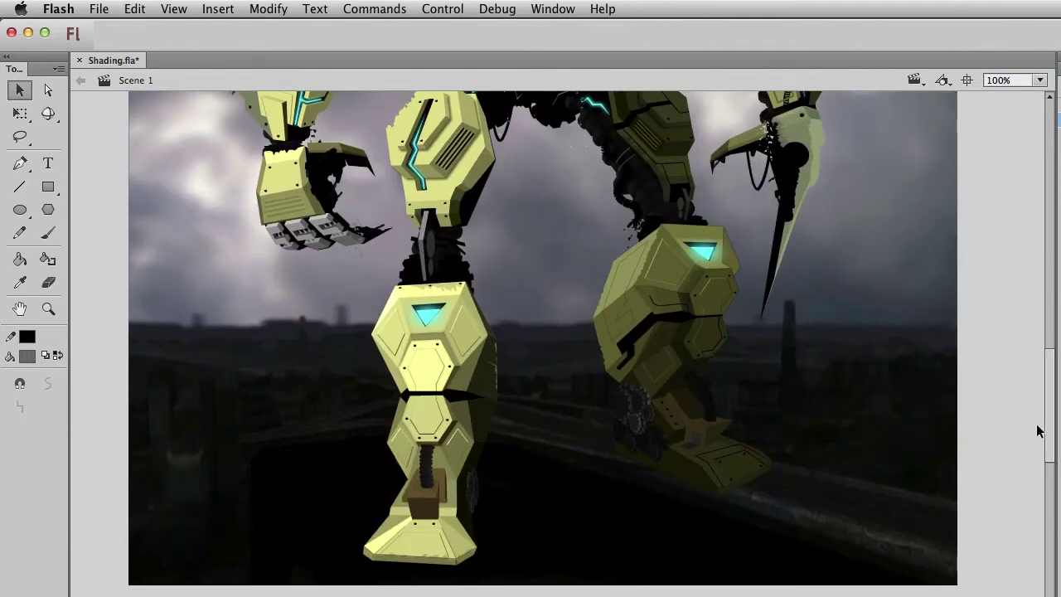
pyautogui.moveTo(1048, 397); pyautogui.dragTo(1046, 393)
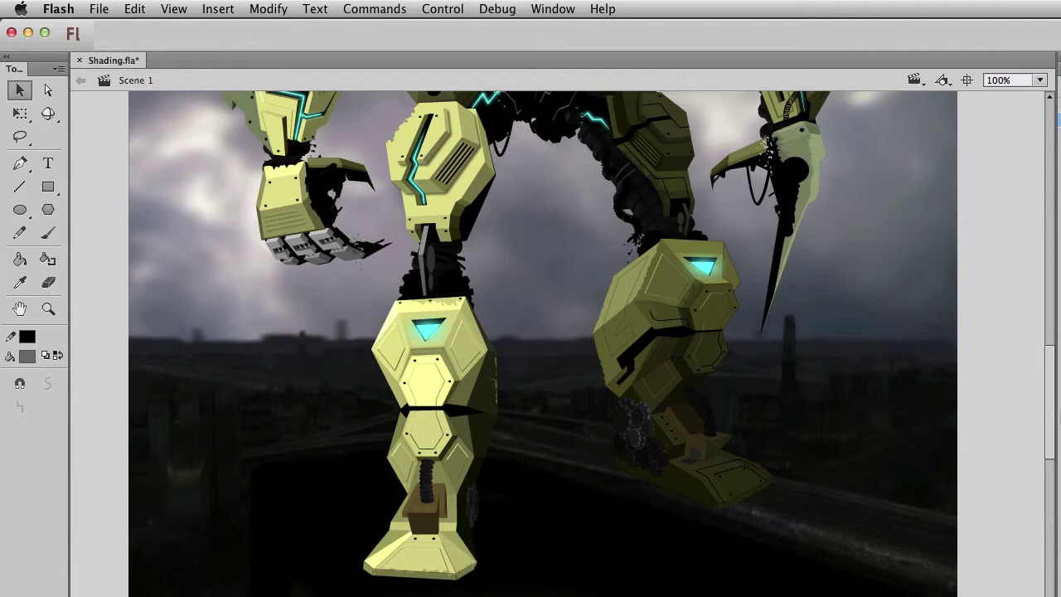
pyautogui.moveTo(1048, 425); pyautogui.dragTo(1051, 346)
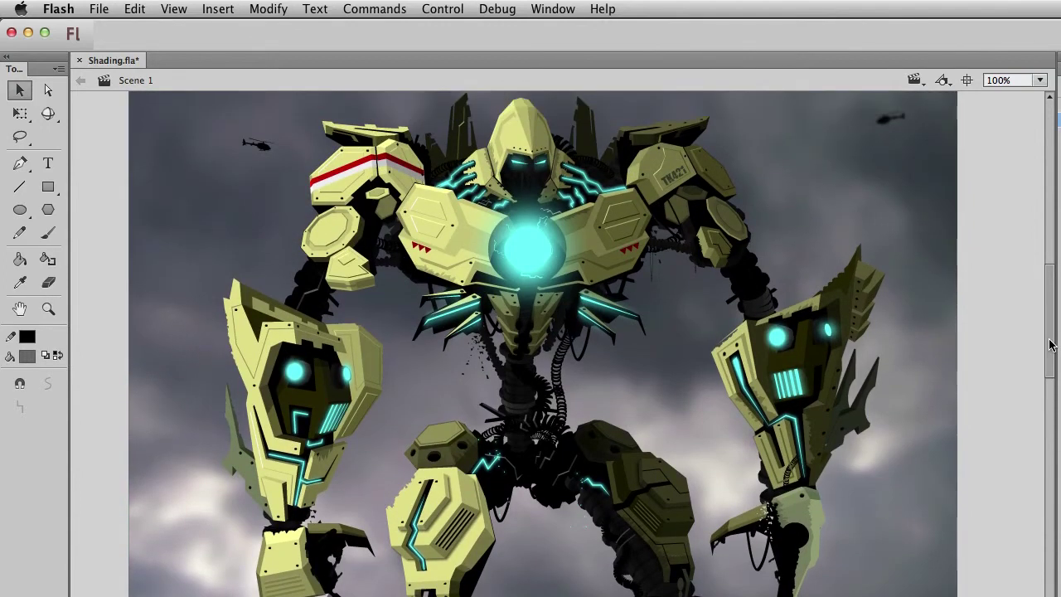
pyautogui.moveTo(1050, 344); pyautogui.dragTo(1050, 336)
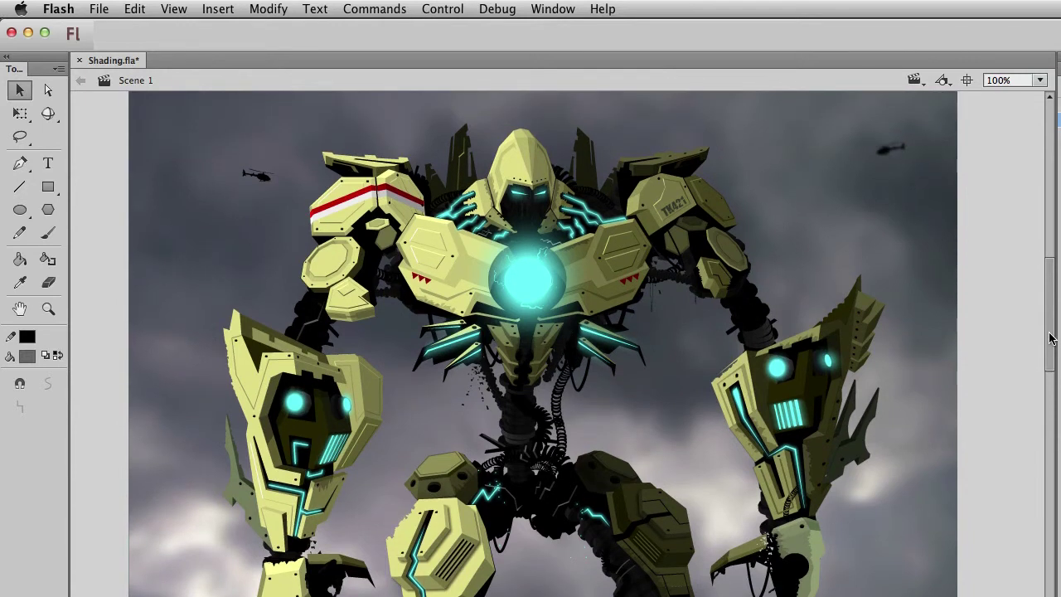
# Bring back the hidden panels and break the robot symbol apart into its separate pieces.
pyautogui.click(838, 404)
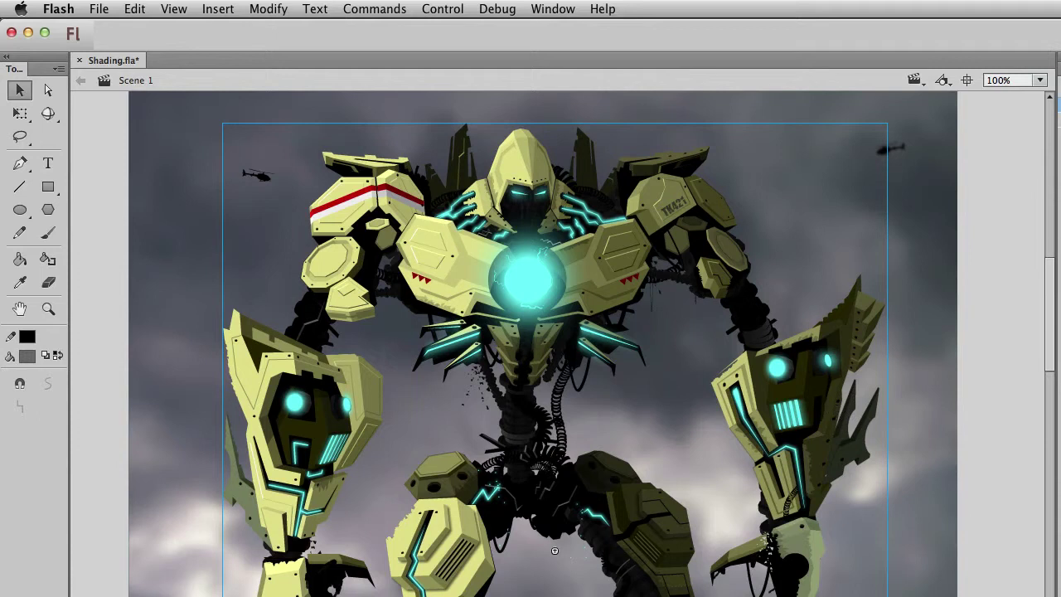
pyautogui.press('F4')
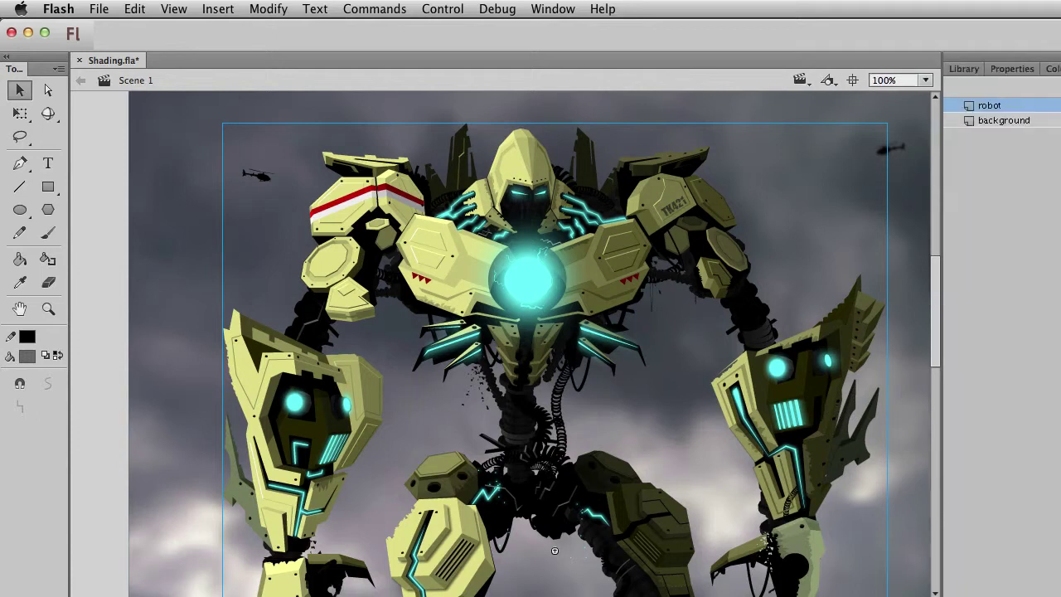
pyautogui.click(119, 284)
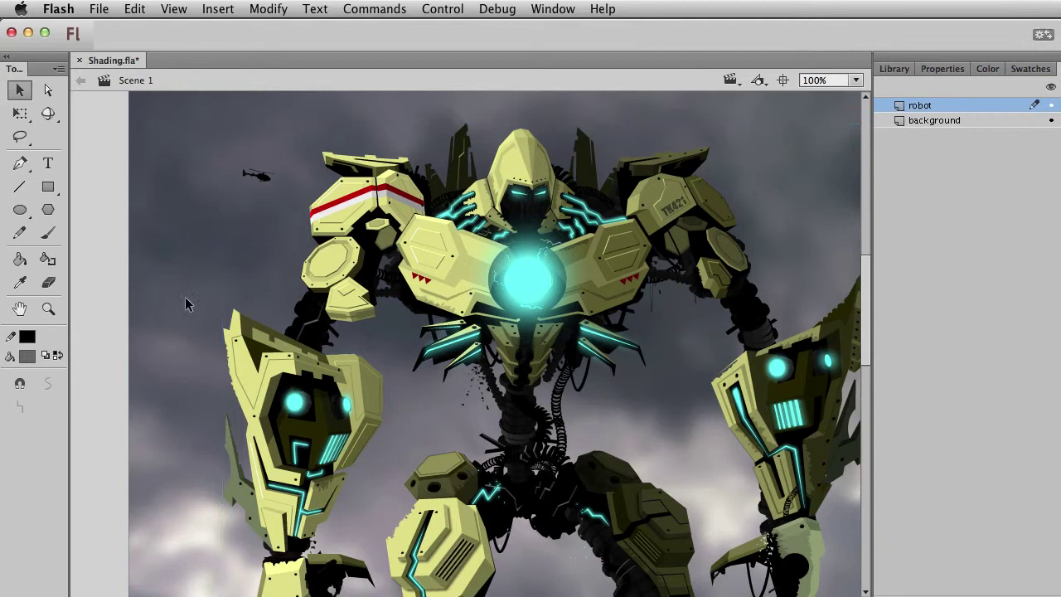
pyautogui.moveTo(732, 423); pyautogui.dragTo(606, 397)
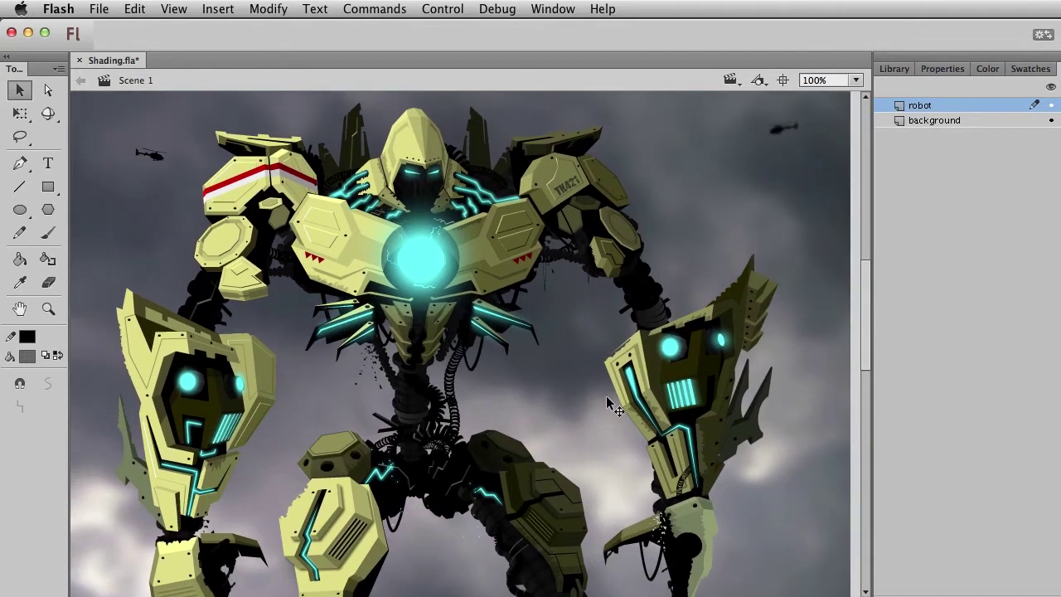
pyautogui.click(685, 368)
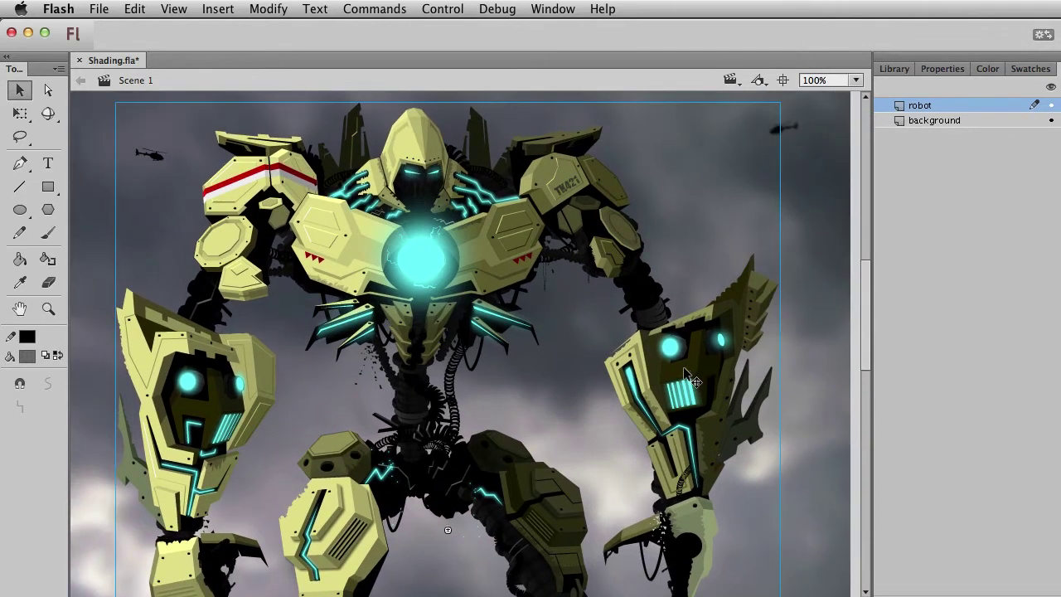
pyautogui.press('F8')
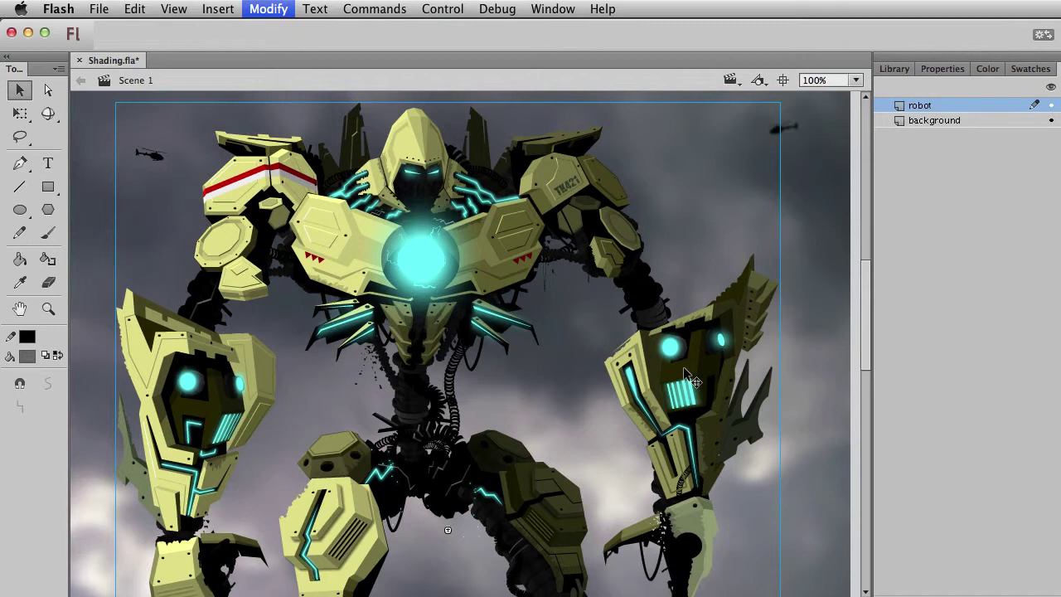
pyautogui.click(856, 323)
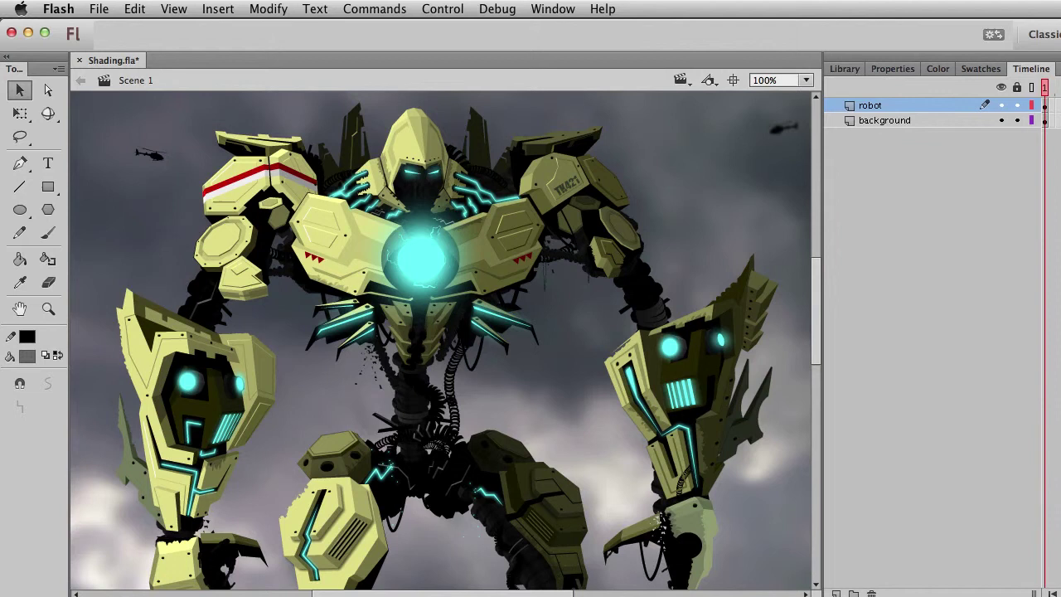
# Convert all the pieces of the robot's brightly lit front boot into a movie clip symbol named boot_left_shaded.
pyautogui.click(680, 410)
pyautogui.moveTo(637, 438); pyautogui.dragTo(633, 268)
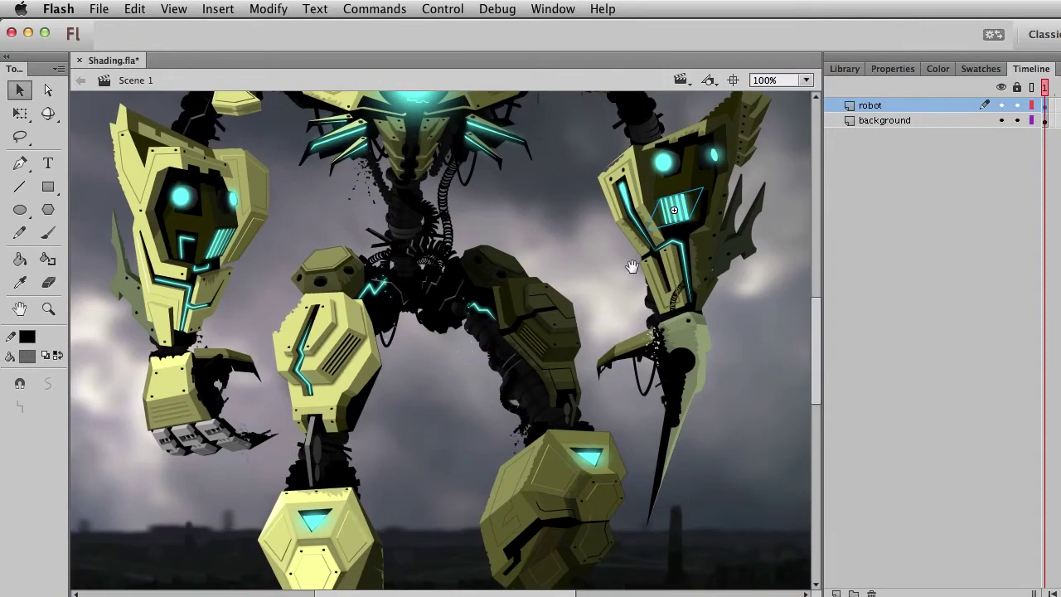
pyautogui.moveTo(522, 438); pyautogui.dragTo(531, 207)
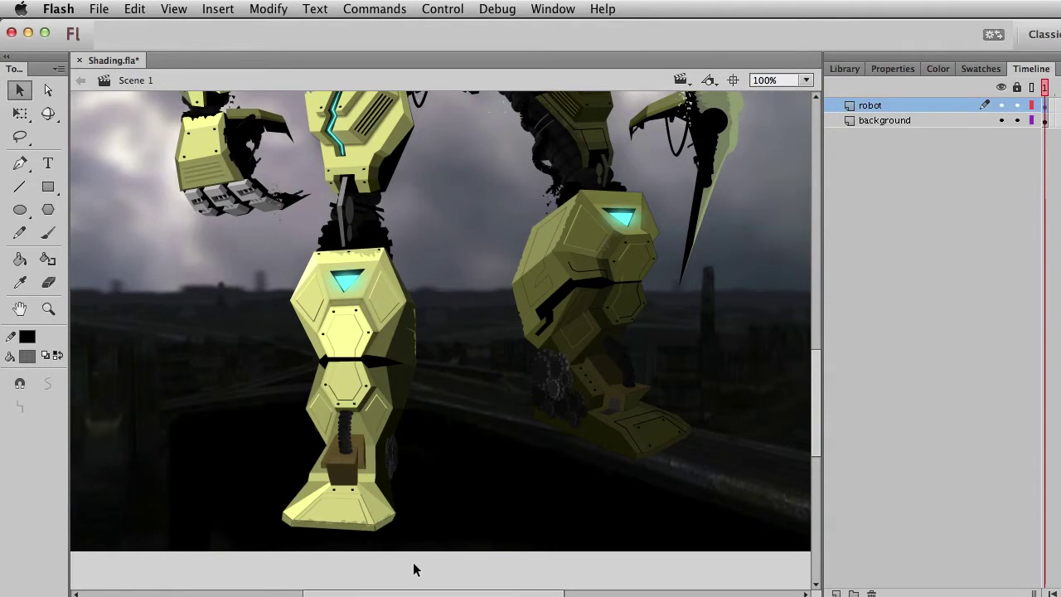
pyautogui.moveTo(474, 575); pyautogui.dragTo(234, 209)
pyautogui.press('F8')
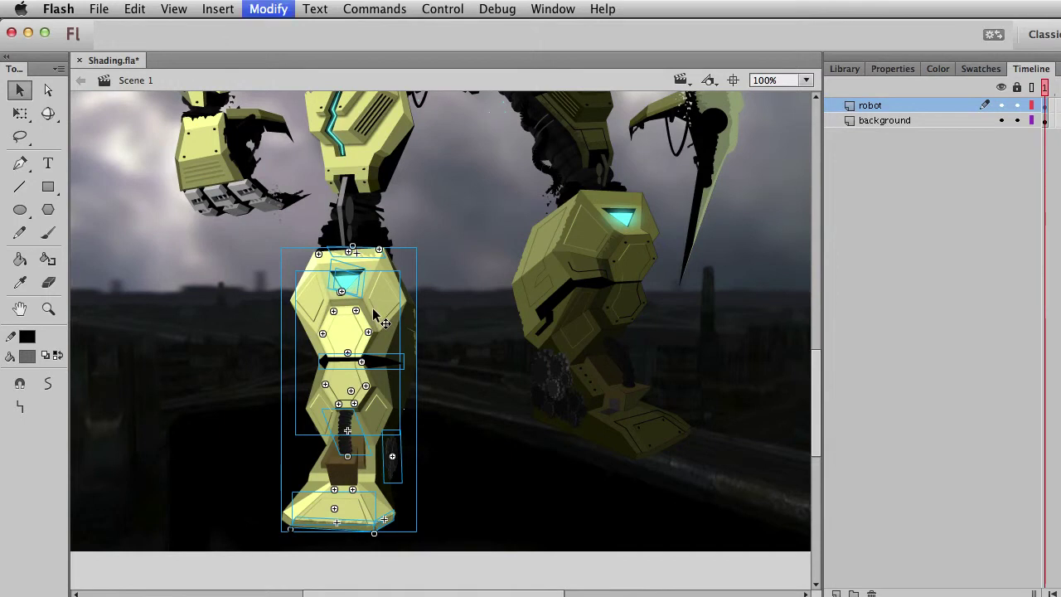
pyautogui.write('botto')
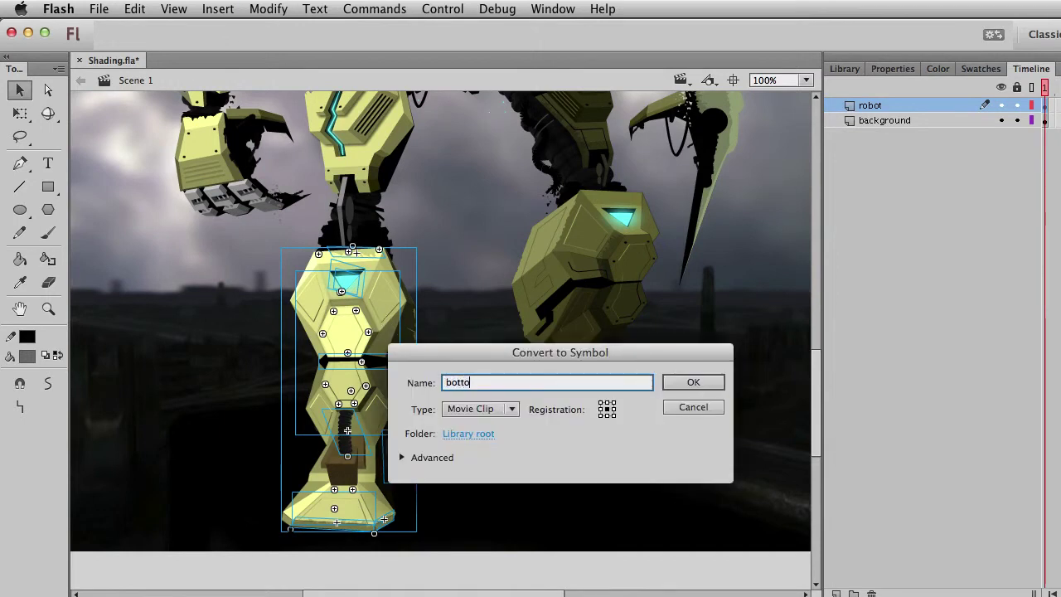
pyautogui.press('BackSpace')
pyautogui.press('BackSpace')
pyautogui.press('BackSpace')
pyautogui.write('boot')
pyautogui.press('BackSpace')
pyautogui.press('BackSpace')
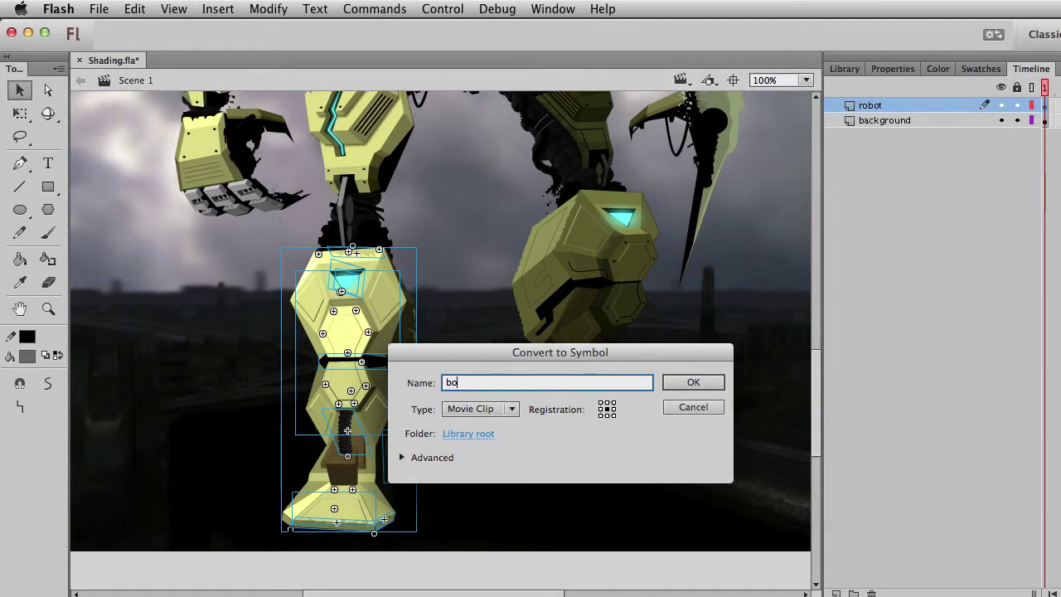
pyautogui.write('ot_left_shaded')
pyautogui.press('Return')
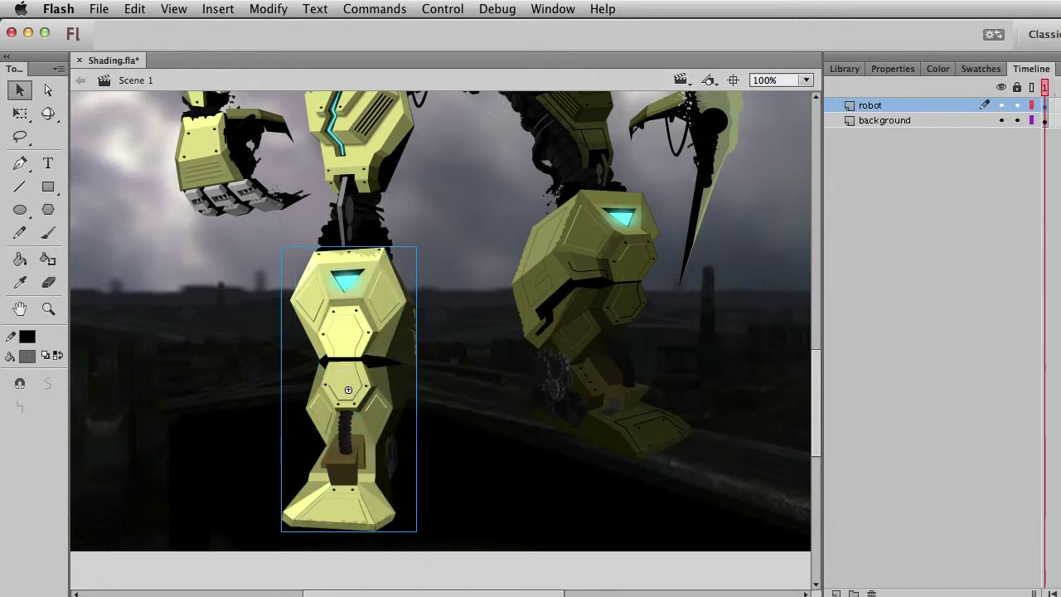
# Open the boot_left_shaded symbol for editing and dock the timeline above the stage at a reduced height.
pyautogui.doubleClick(355, 323)
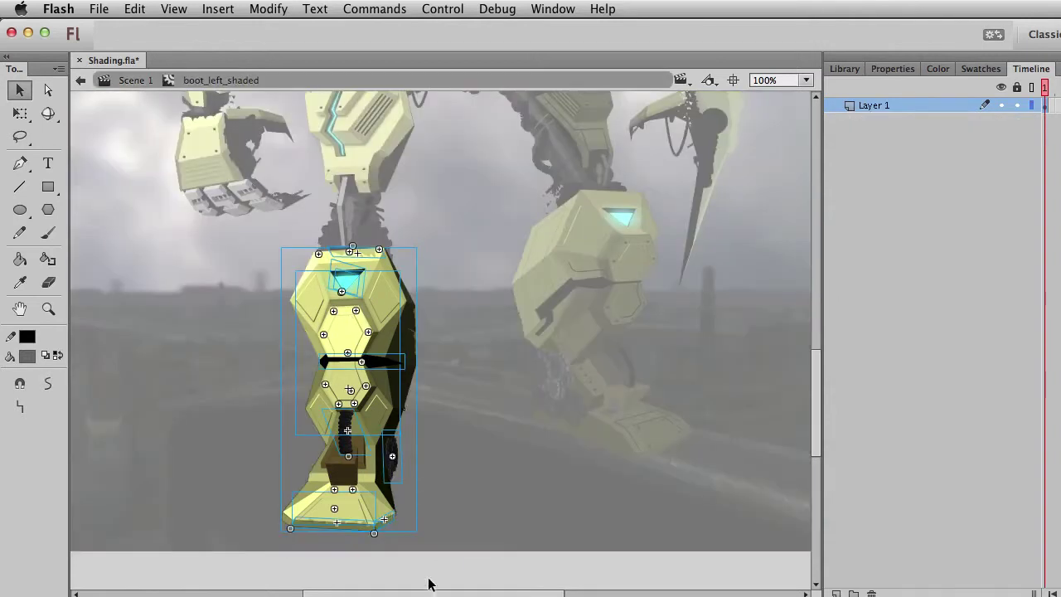
pyautogui.click(344, 281)
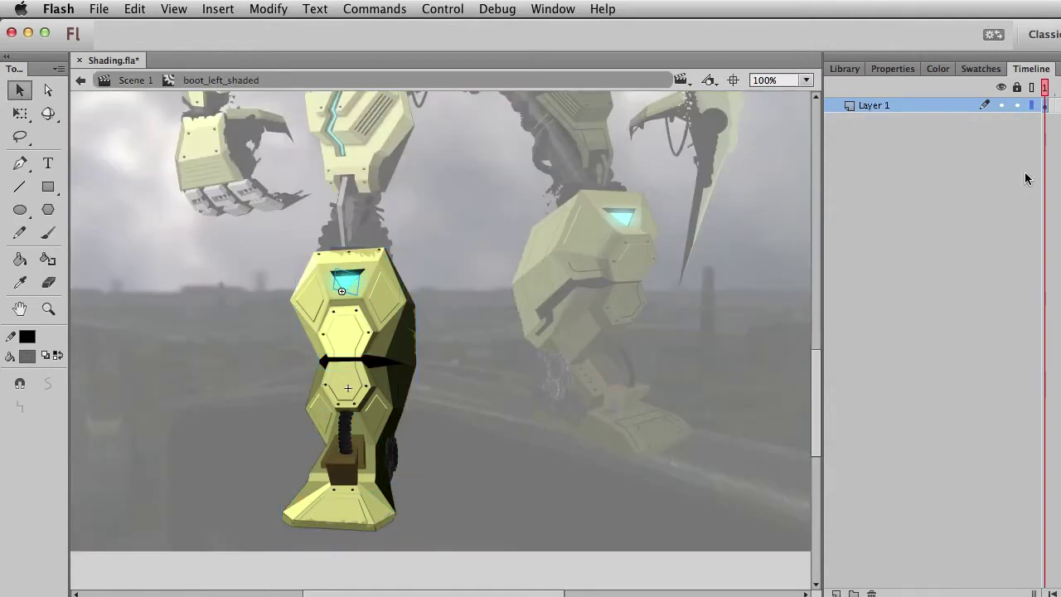
pyautogui.moveTo(1034, 69); pyautogui.dragTo(160, 59)
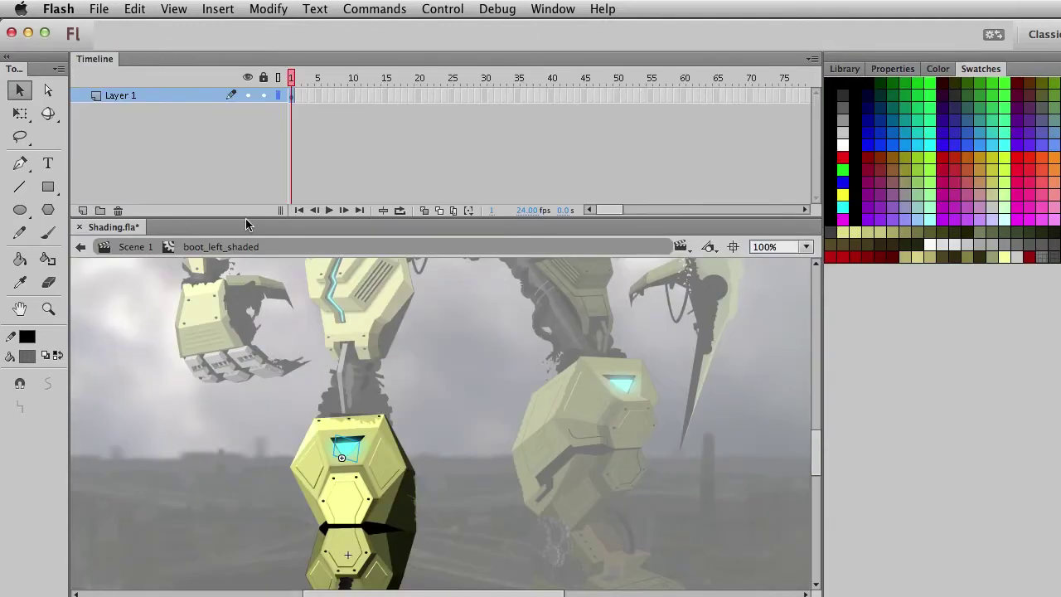
pyautogui.moveTo(247, 217); pyautogui.dragTo(247, 163)
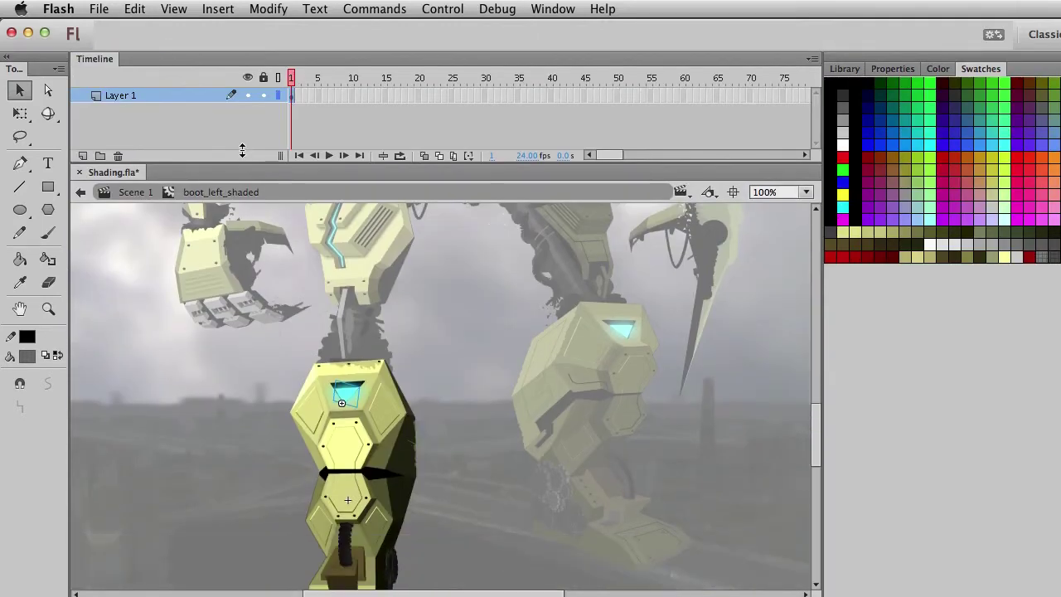
# Add a new layer named lights above Layer 1 in the boot symbol.
pyautogui.click(84, 156)
pyautogui.doubleClick(133, 96)
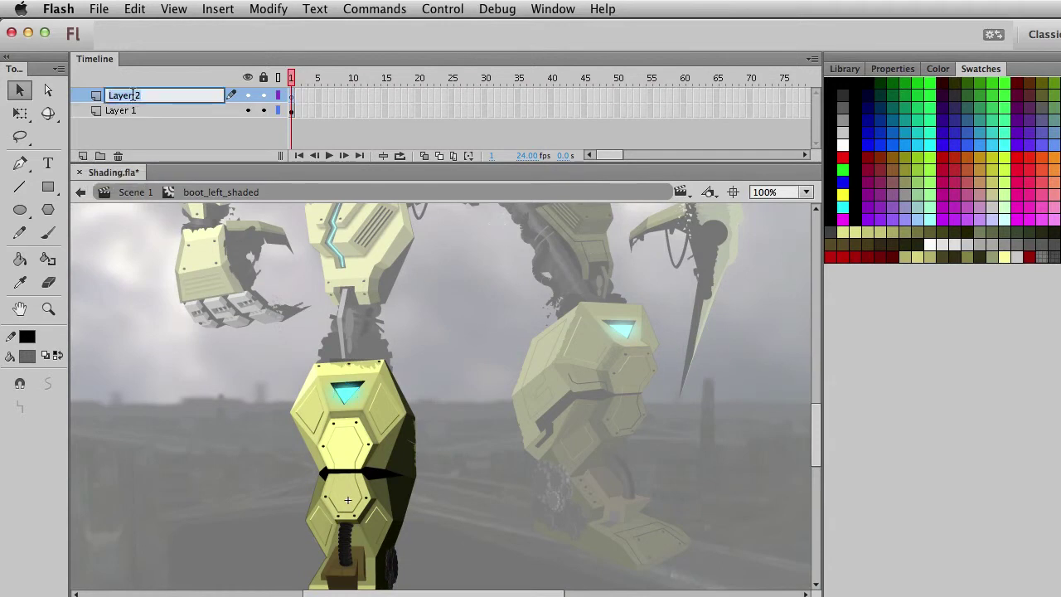
pyautogui.write('lights')
pyautogui.press('Return')
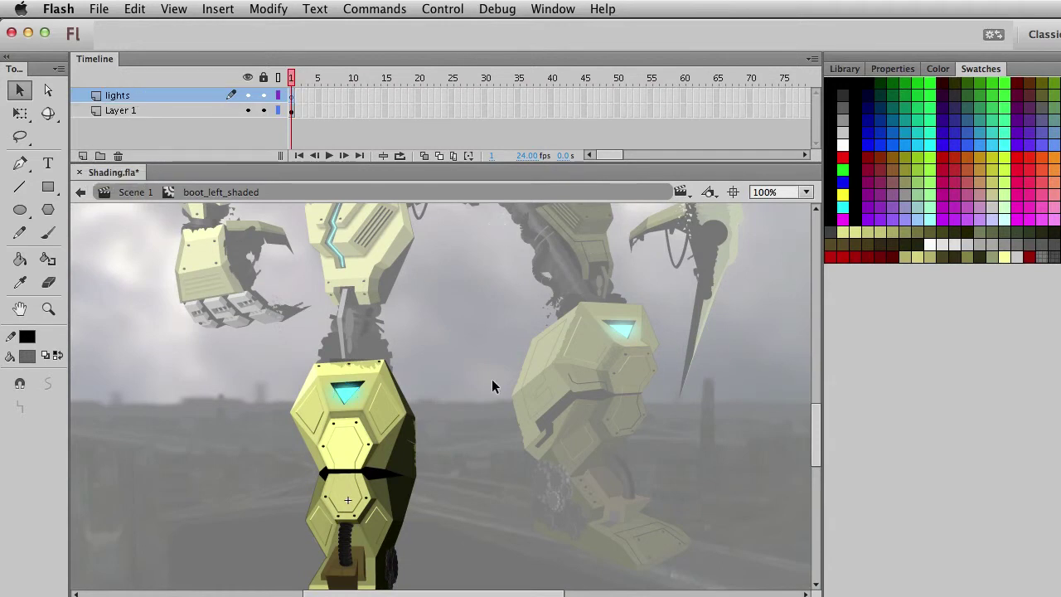
# Move the glowing cyan triangle from Layer 1 onto the lights layer, keeping its exact position.
pyautogui.click(348, 396)
pyautogui.press('super+x')
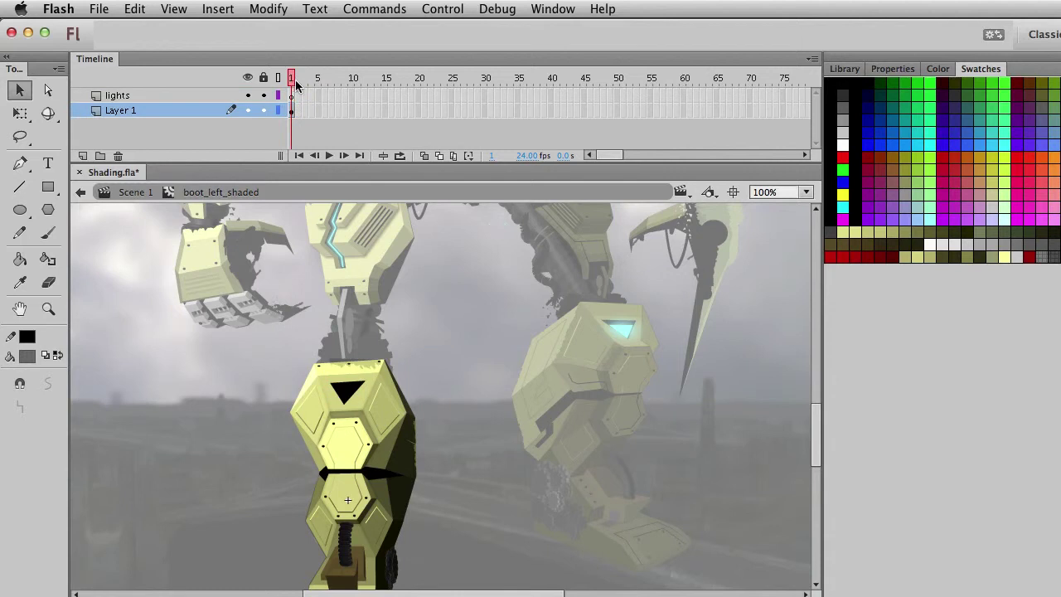
pyautogui.click(296, 96)
pyautogui.hotkey('ctrl', 'shift', 'v')
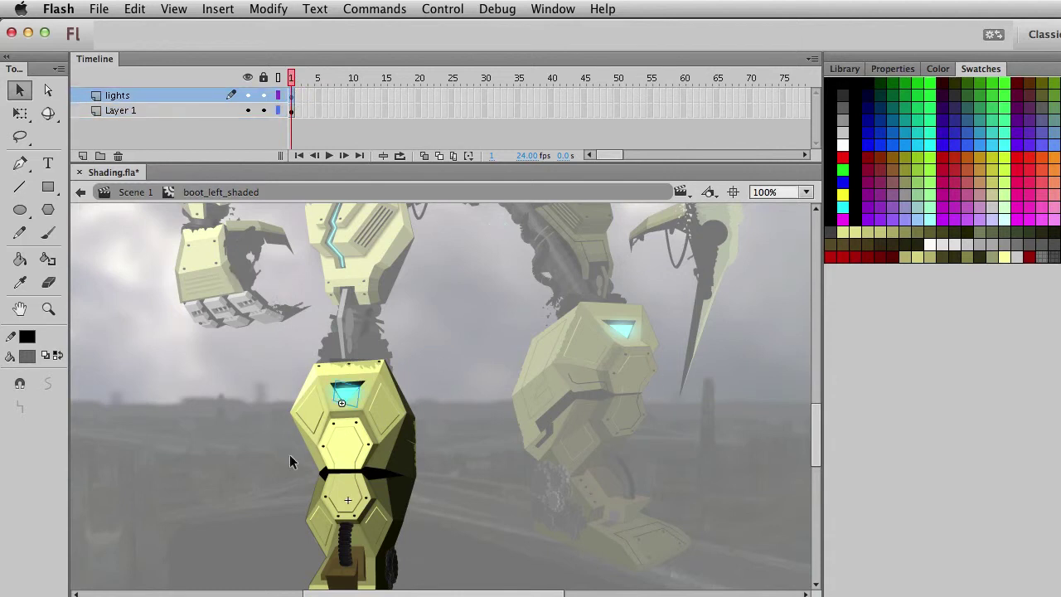
# Rename Layer 1, which holds the remaining boot pieces, as original art.
pyautogui.scroll(-3, 432, 428)
pyautogui.scroll(1, 432, 428)
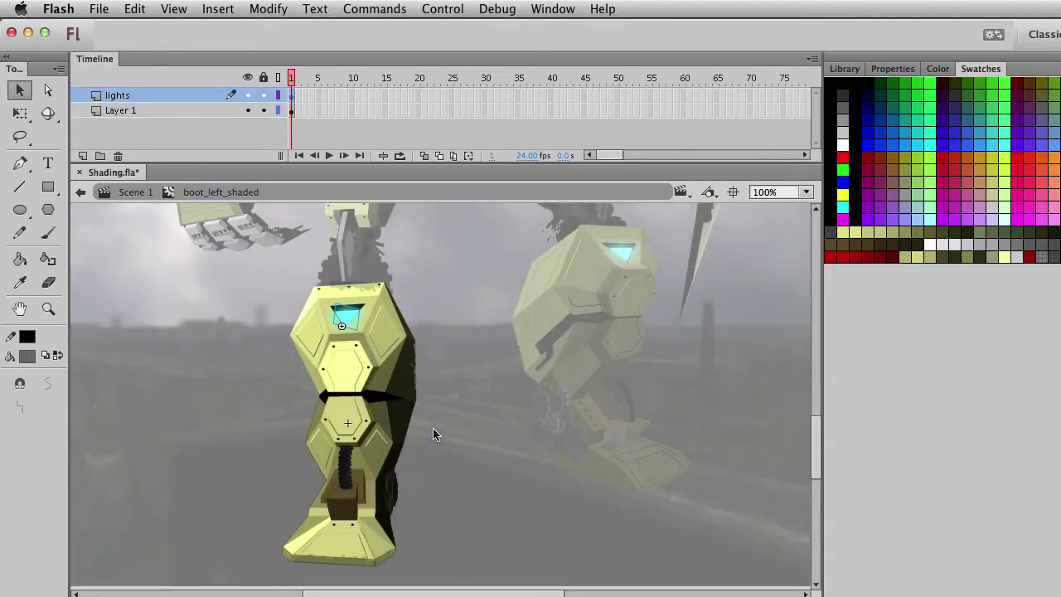
pyautogui.click(139, 110)
pyautogui.doubleClick(137, 110)
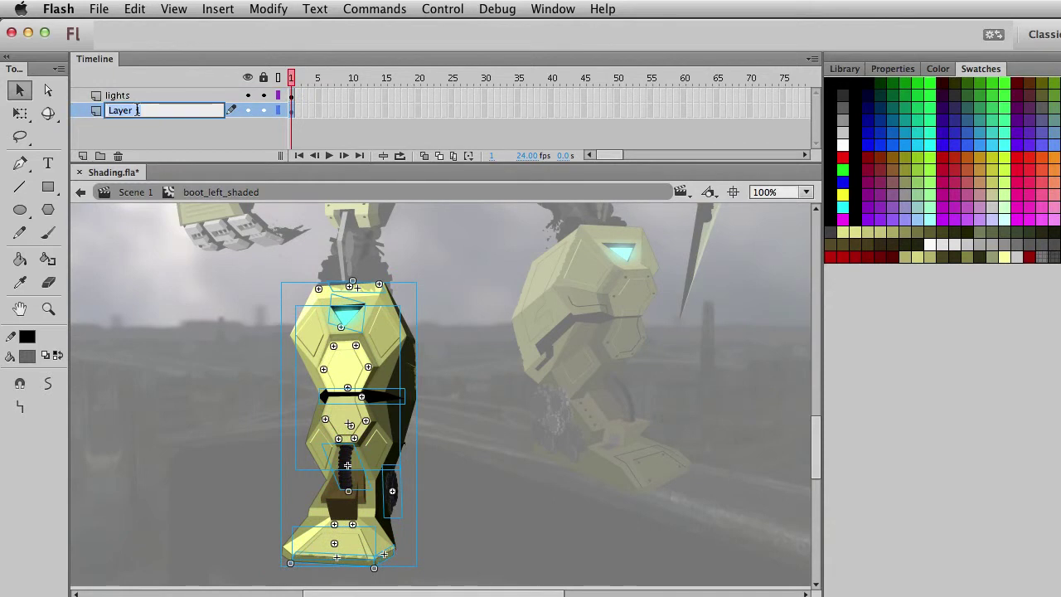
pyautogui.write('original art')
pyautogui.press('Return')
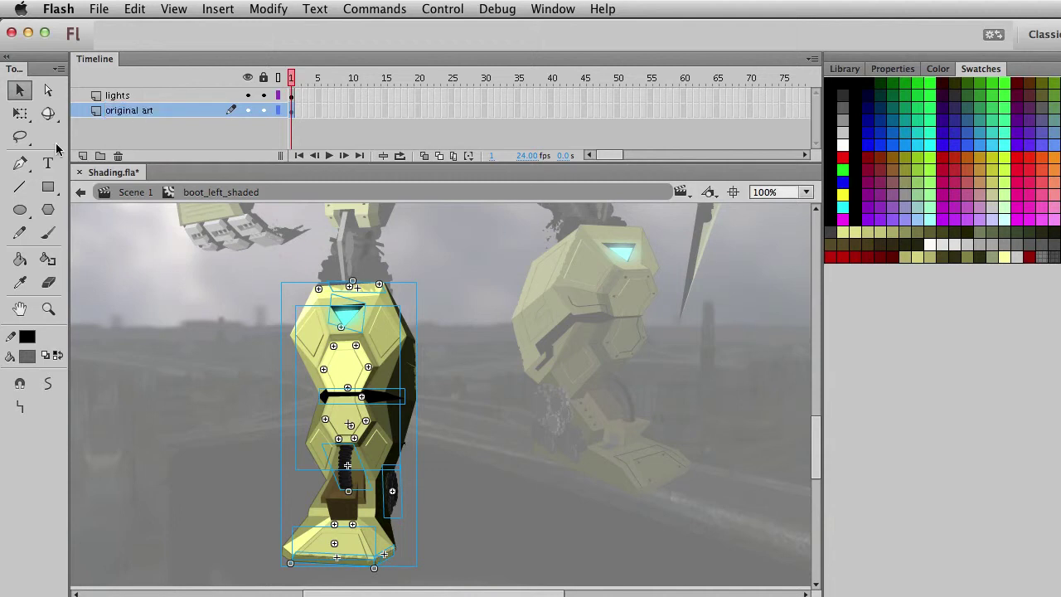
# Add a new layer named gradiant between the lights and original art layers.
pyautogui.click(82, 155)
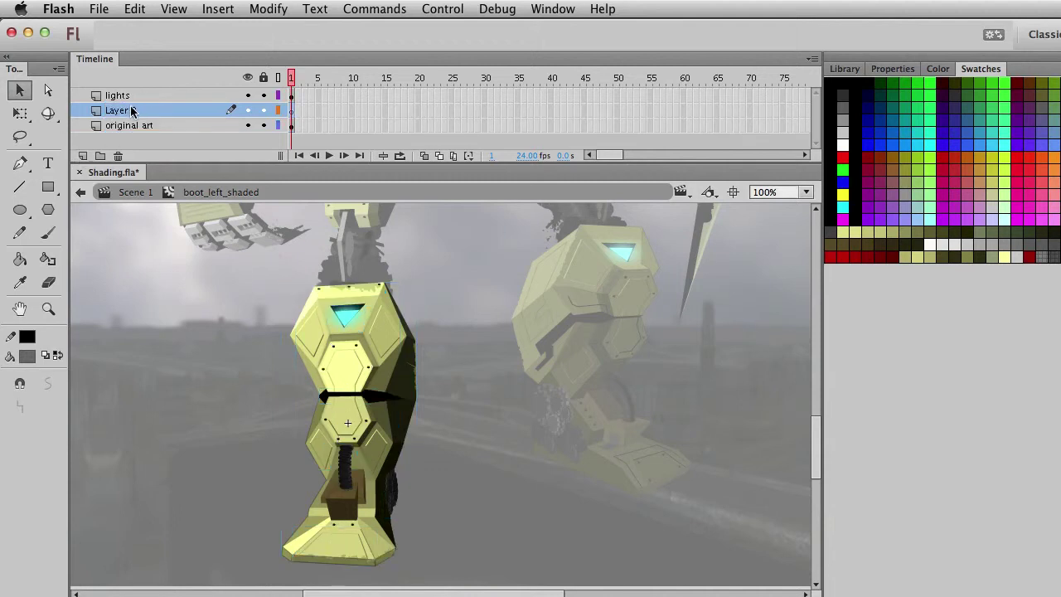
pyautogui.doubleClick(133, 108)
pyautogui.write('gr')
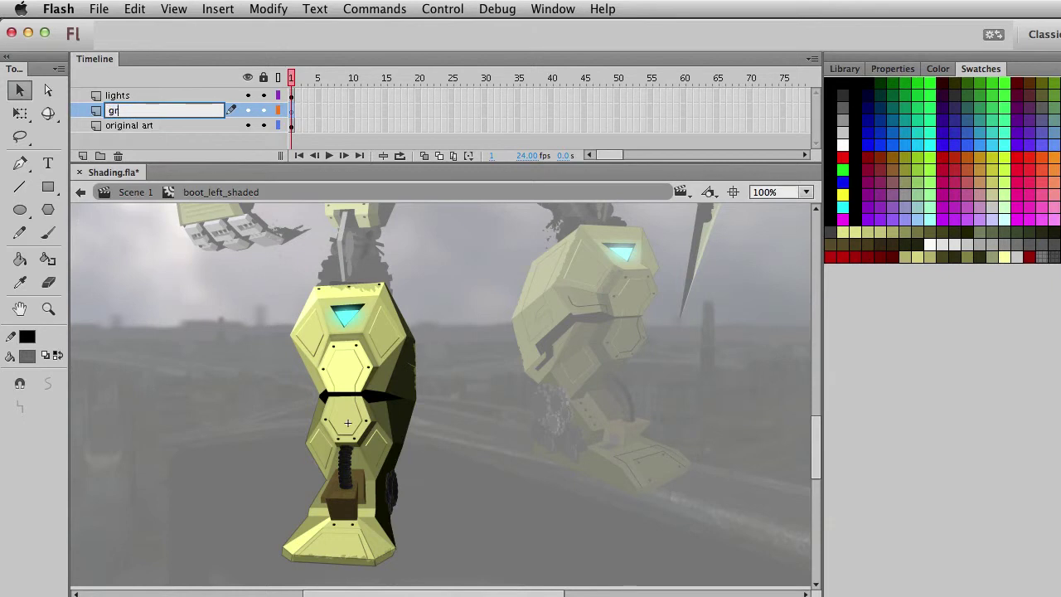
pyautogui.write('adiant')
pyautogui.press('Return')
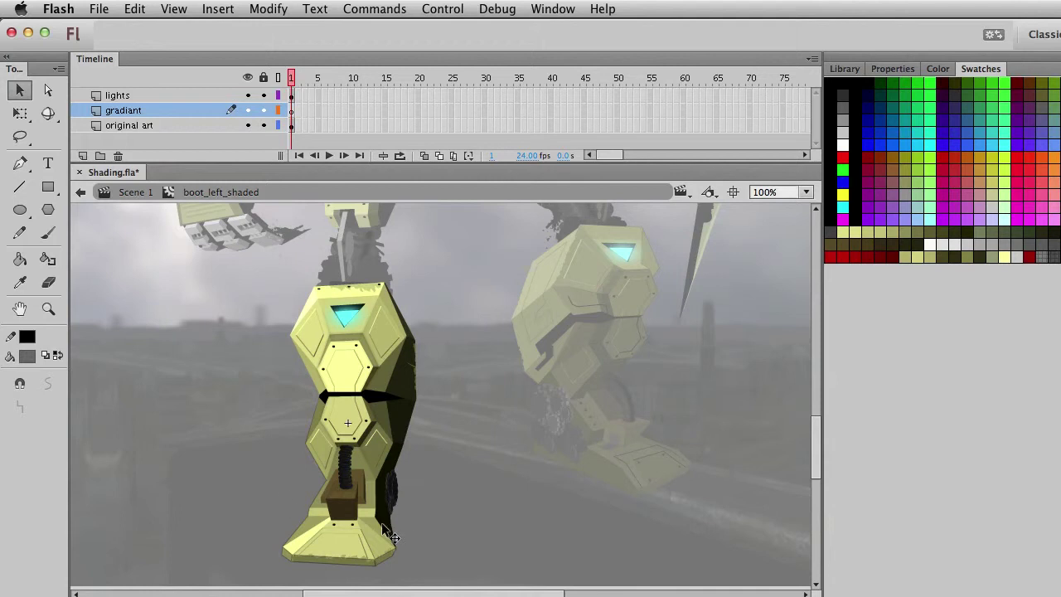
# Inspect which boot artwork sits on the lights, gradiant and original art layers.
pyautogui.click(352, 321)
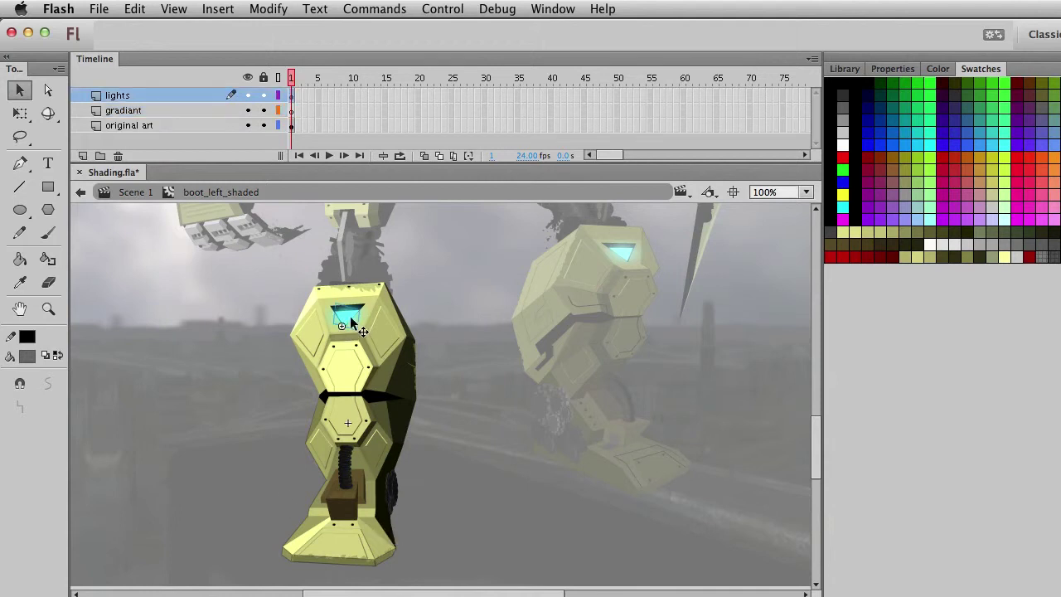
pyautogui.click(294, 111)
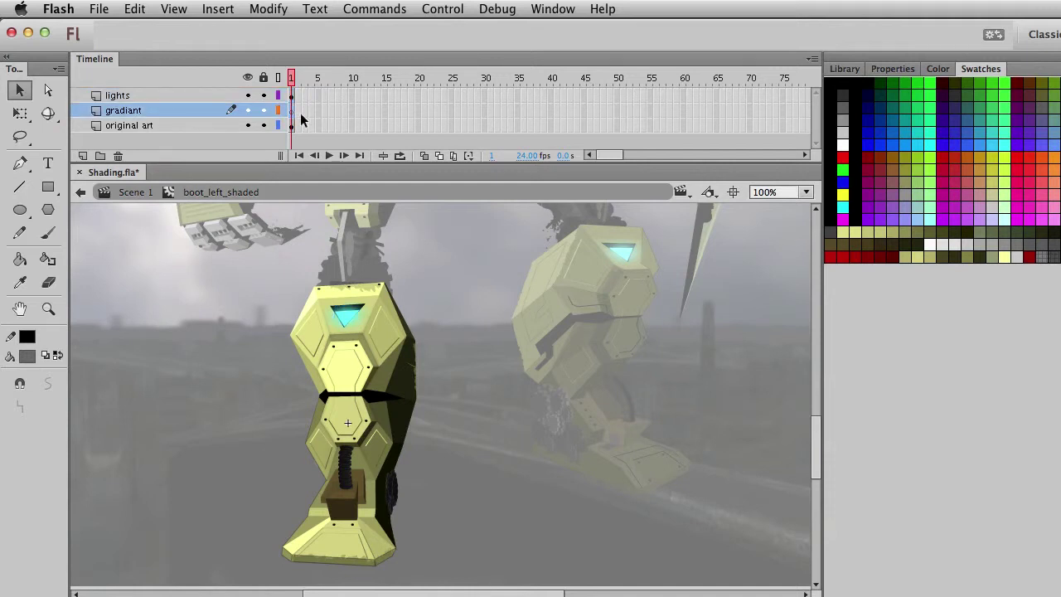
pyautogui.click(291, 125)
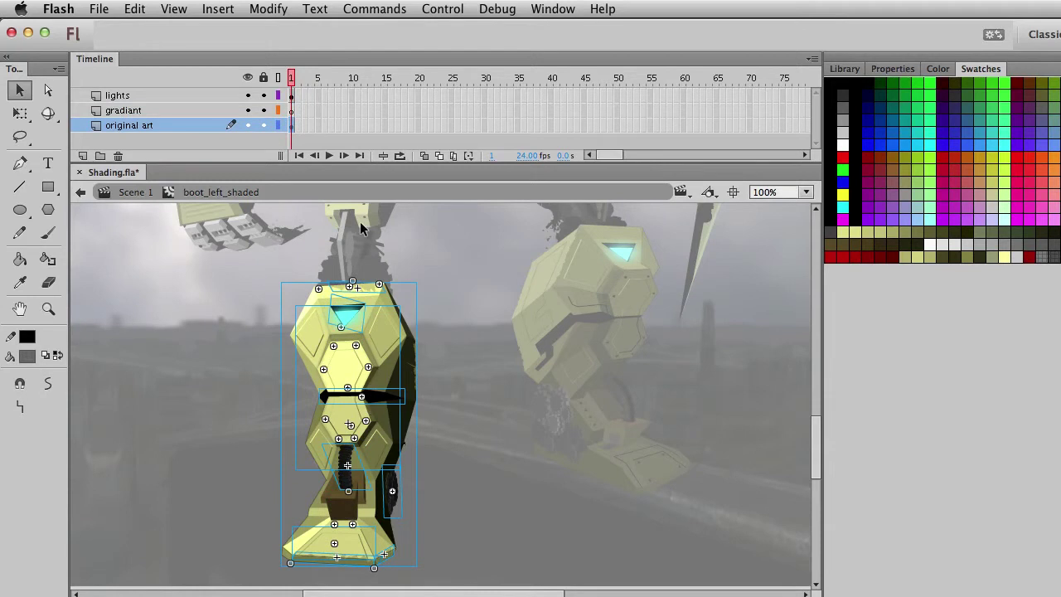
pyautogui.click(460, 385)
pyautogui.click(365, 432)
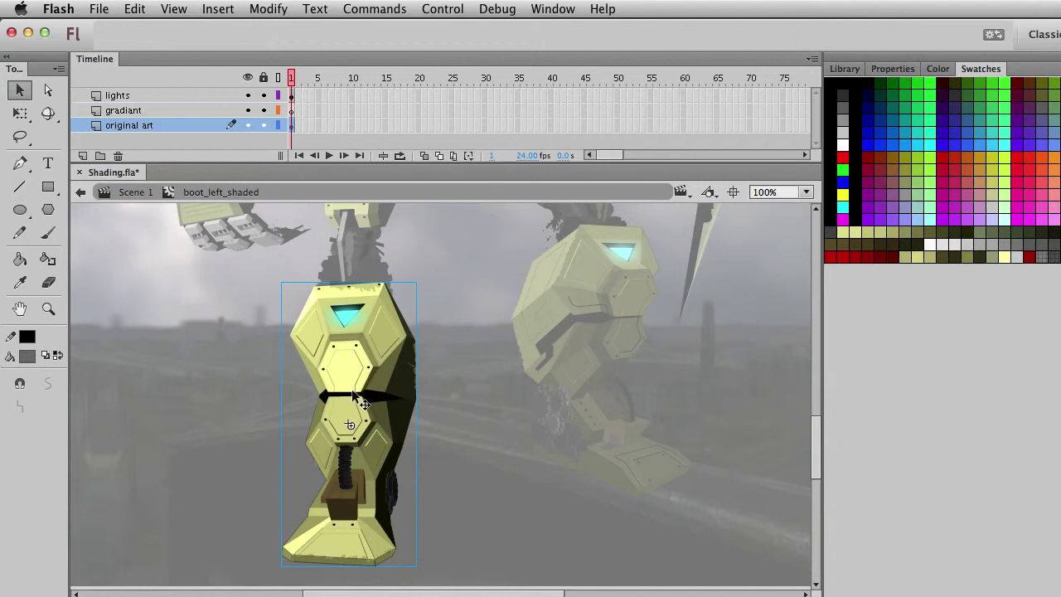
pyautogui.moveTo(353, 391)
pyautogui.mouseDown()
pyautogui.moveTo(352, 380)
pyautogui.moveTo(352, 395)
pyautogui.mouseUp()
pyautogui.click(494, 418)
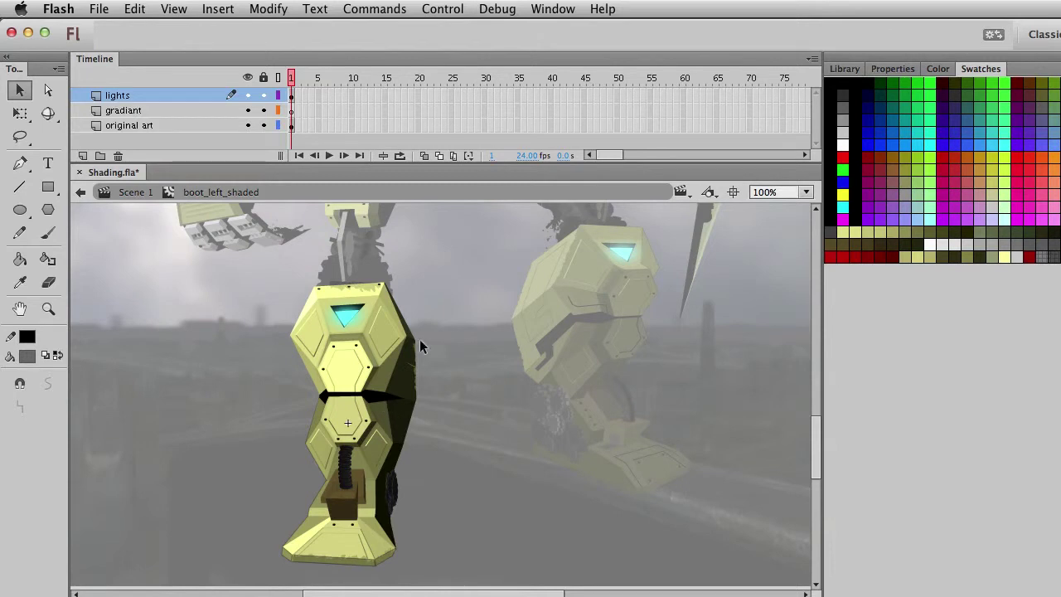
pyautogui.click(343, 287)
pyautogui.click(481, 339)
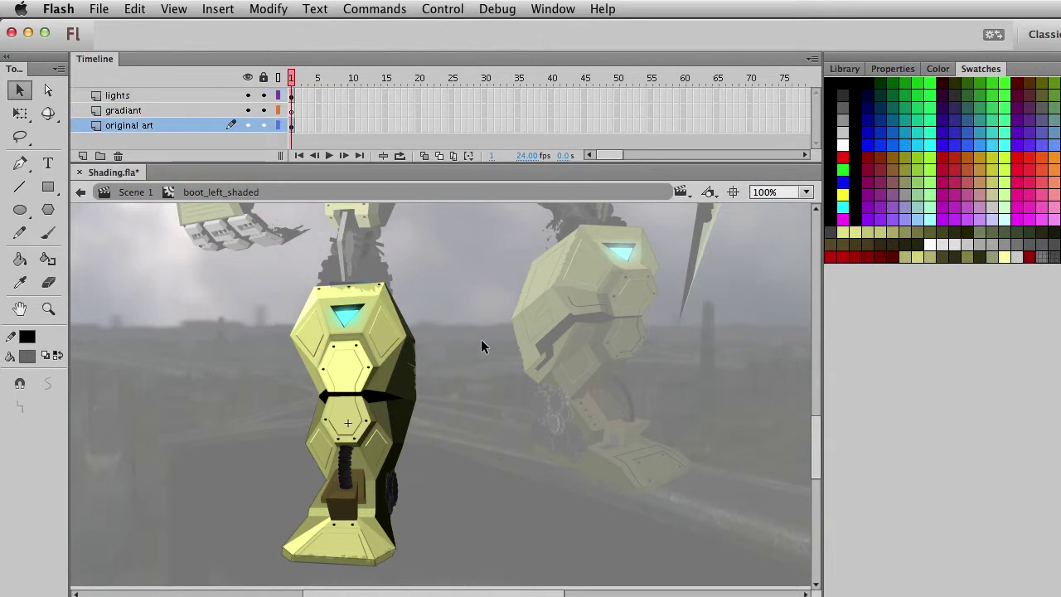
# Duplicate all the original art in place onto the gradiant layer and break the copy apart into raw shapes.
pyautogui.click(291, 126)
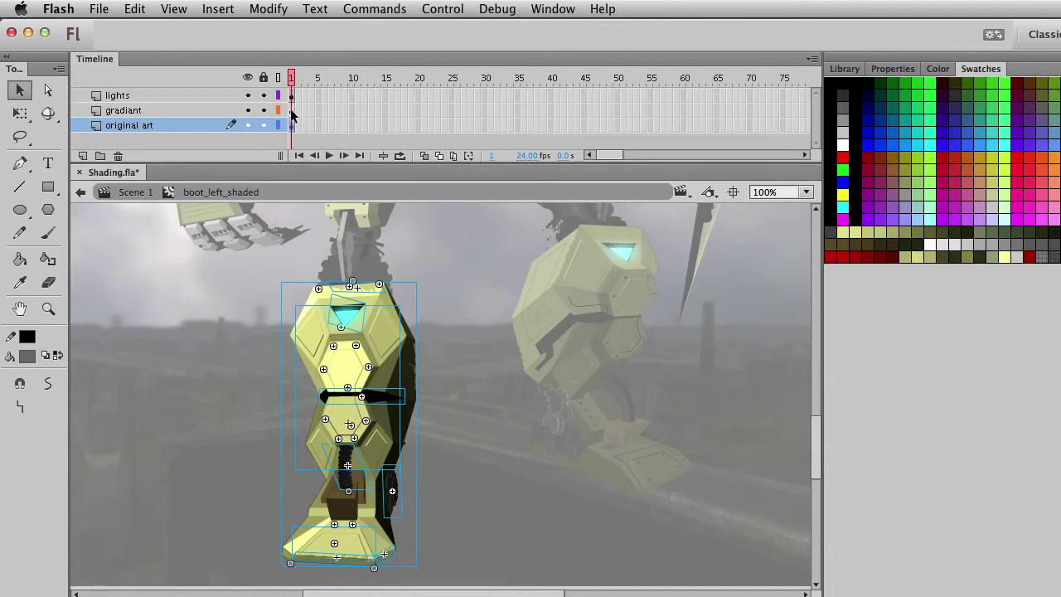
pyautogui.click(291, 111)
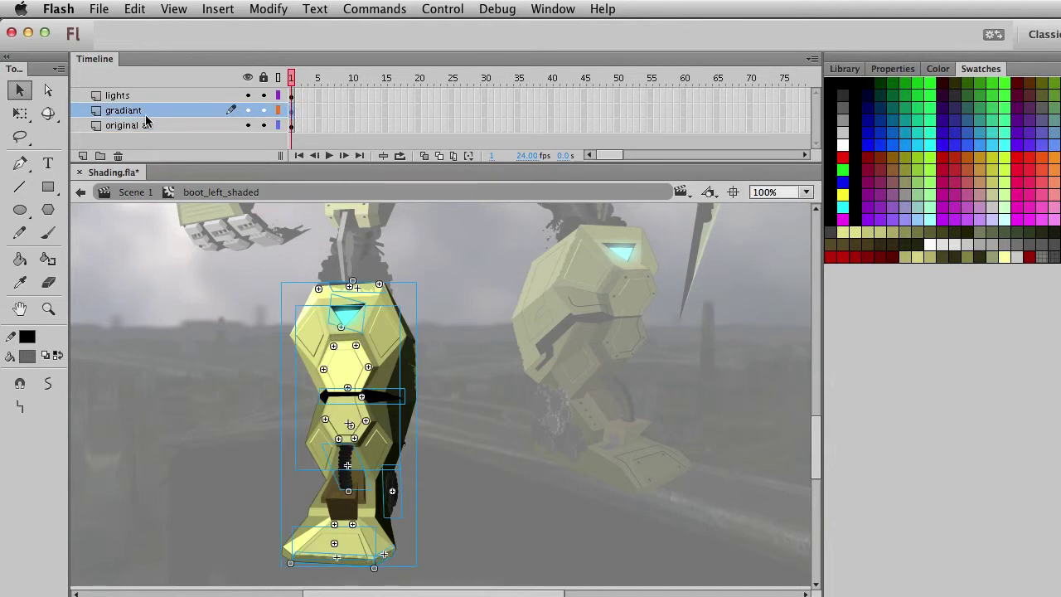
pyautogui.press('super+b')
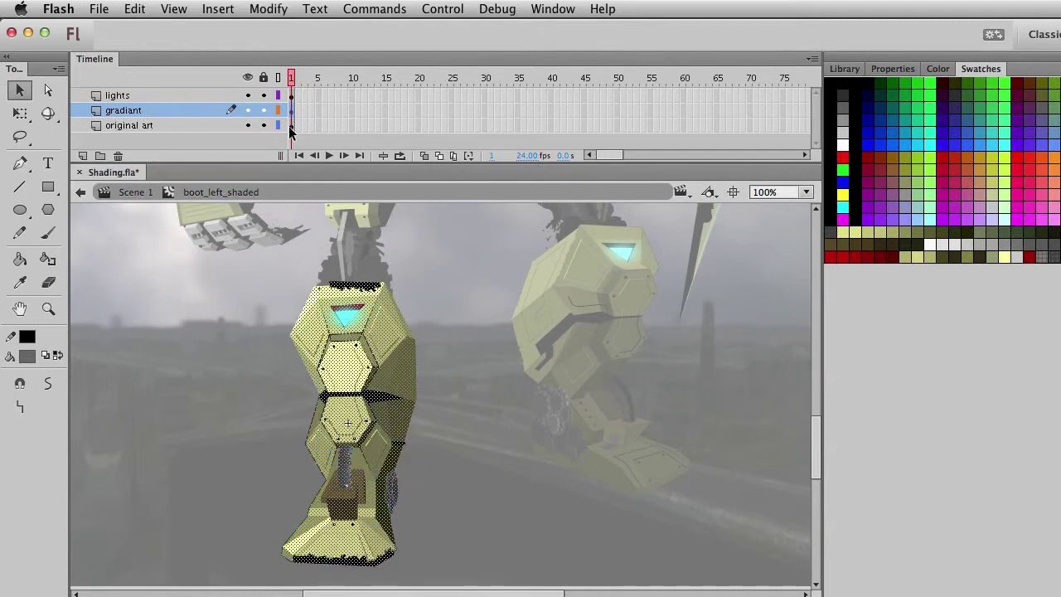
pyautogui.click(268, 6)
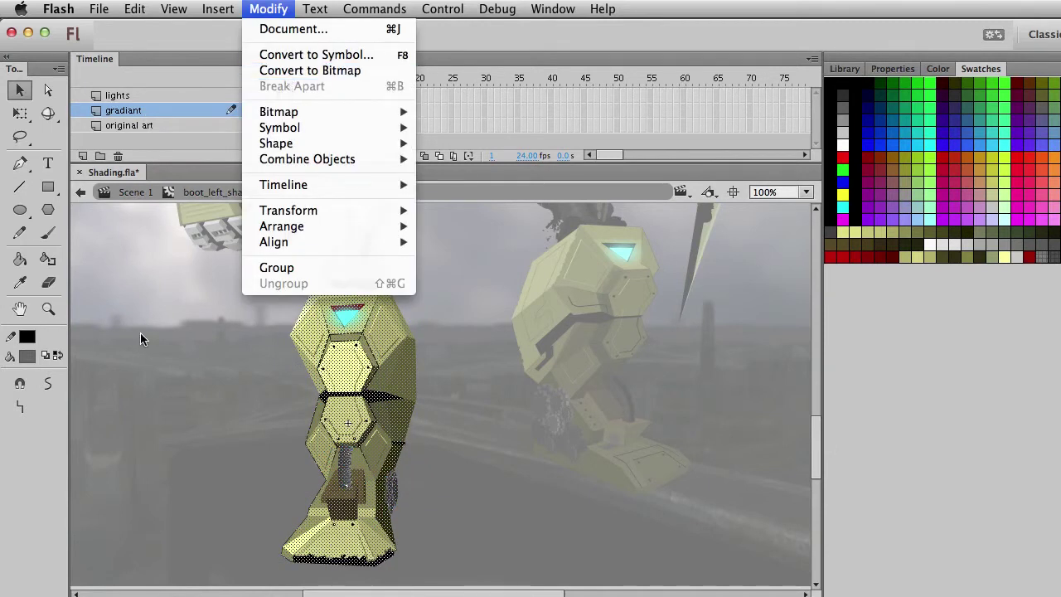
pyautogui.click(195, 339)
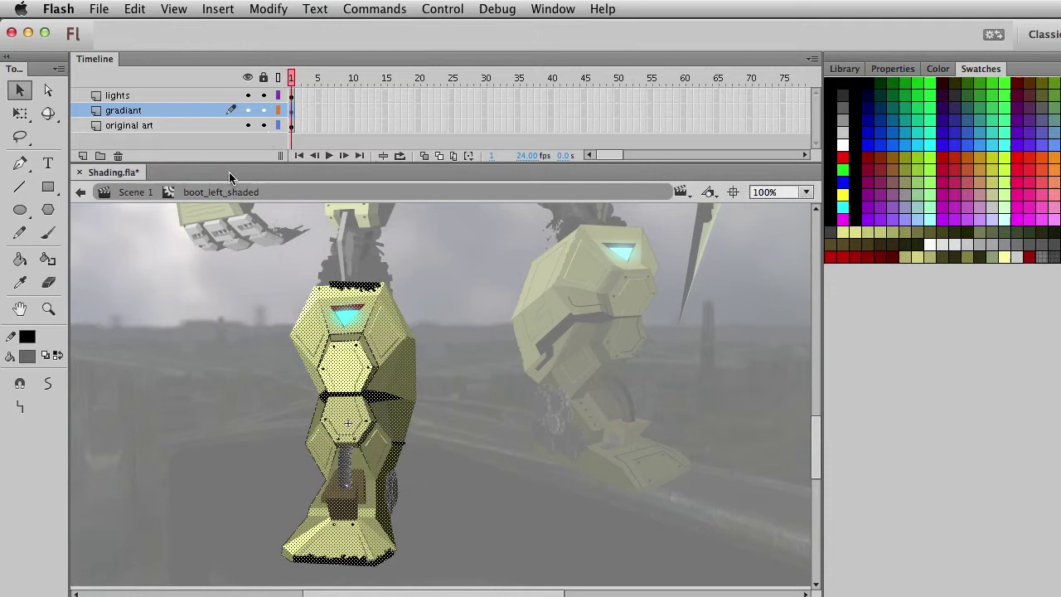
# Fill the entire broken-apart copy with solid red FF6666 at 44% alpha.
pyautogui.click(27, 356)
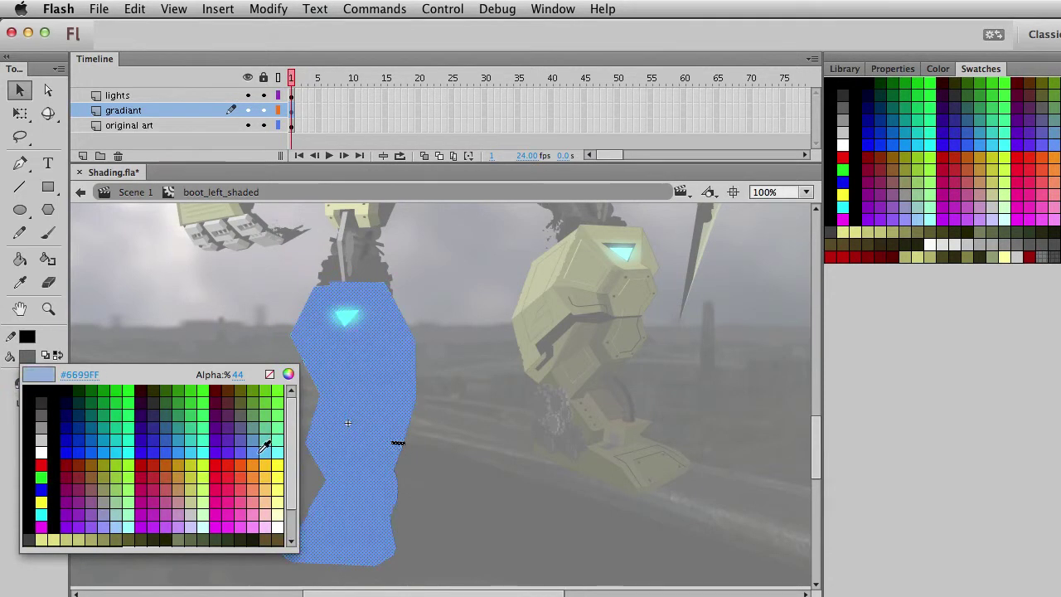
pyautogui.click(249, 492)
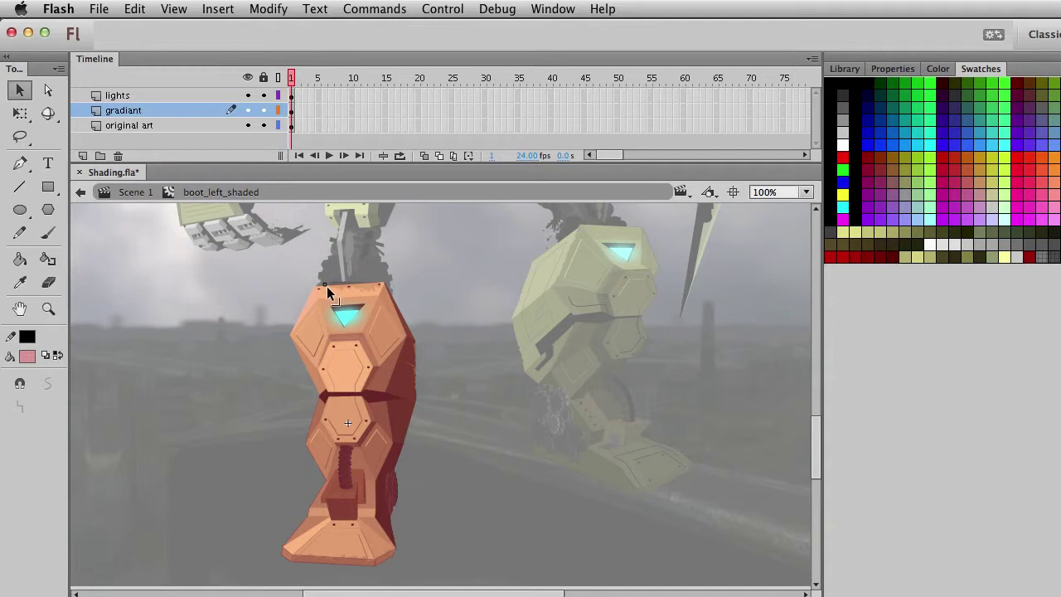
# Examine the red overlay's coverage up close along the boot's upper edge and from Scene 1.
pyautogui.click(48, 308)
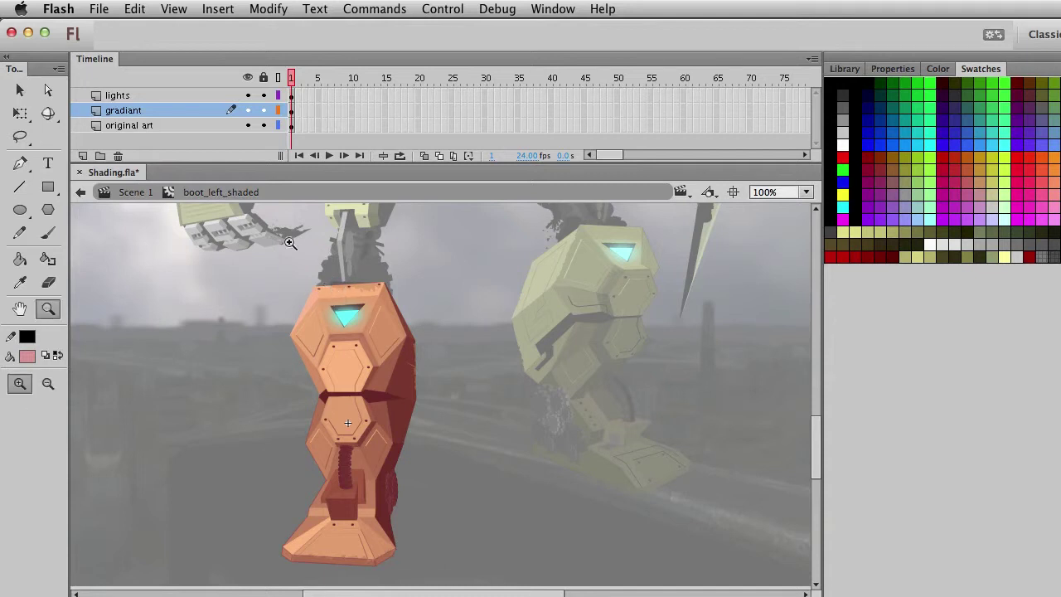
pyautogui.moveTo(290, 242); pyautogui.dragTo(433, 346)
pyautogui.press('v')
pyautogui.click(301, 337)
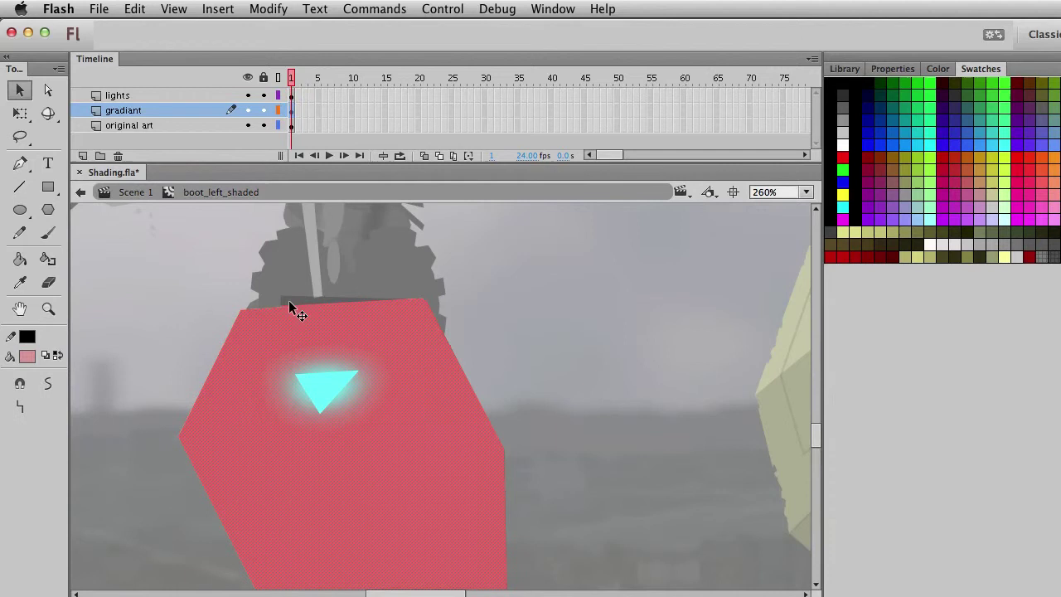
pyautogui.press('Delete')
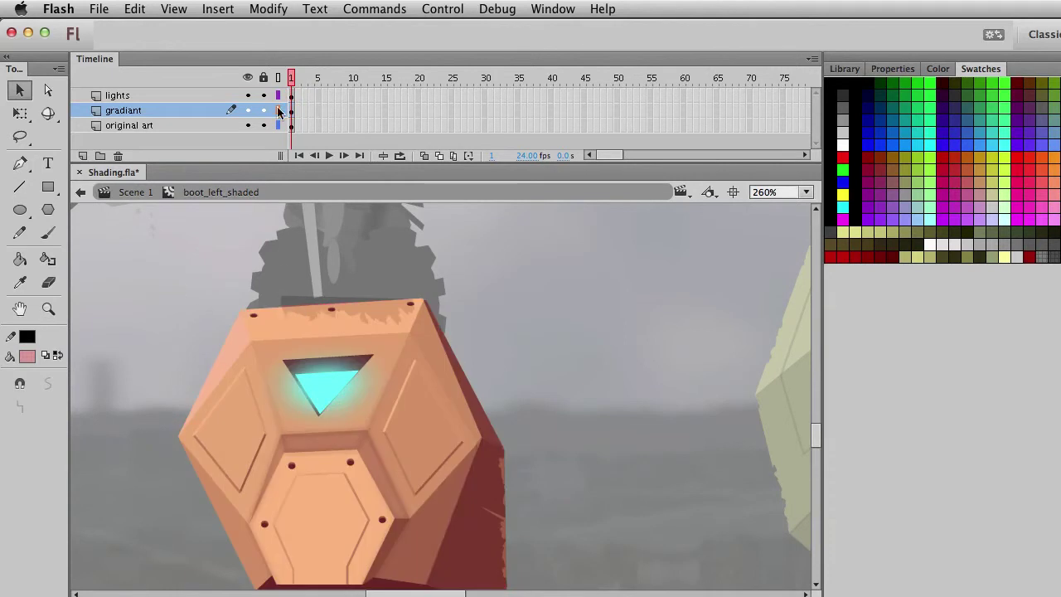
pyautogui.click(294, 294)
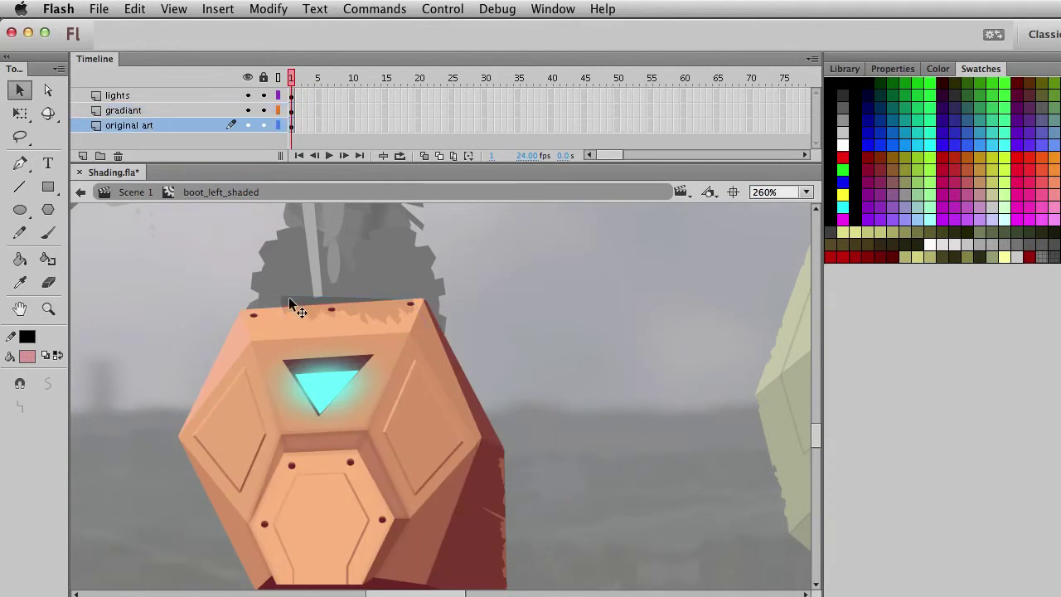
pyautogui.press('super+d')
pyautogui.click(711, 482)
pyautogui.doubleClick(289, 302)
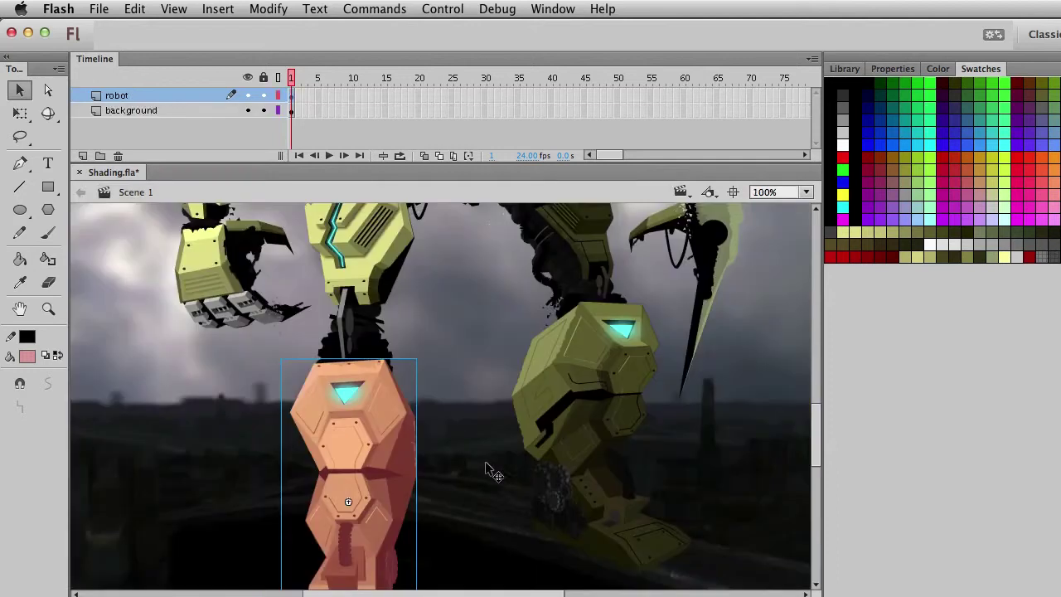
pyautogui.click(473, 491)
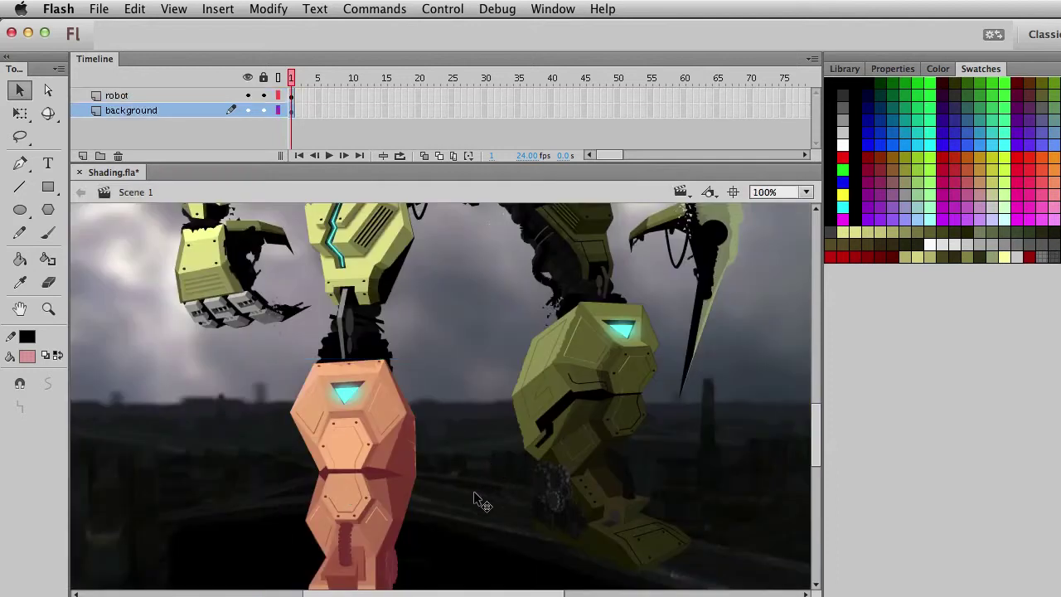
# Reopen the left boot symbol and change the gradiant layer's overlay fill to a linear gradient from transparent to black.
pyautogui.moveTo(447, 496); pyautogui.dragTo(448, 375)
pyautogui.doubleClick(379, 297)
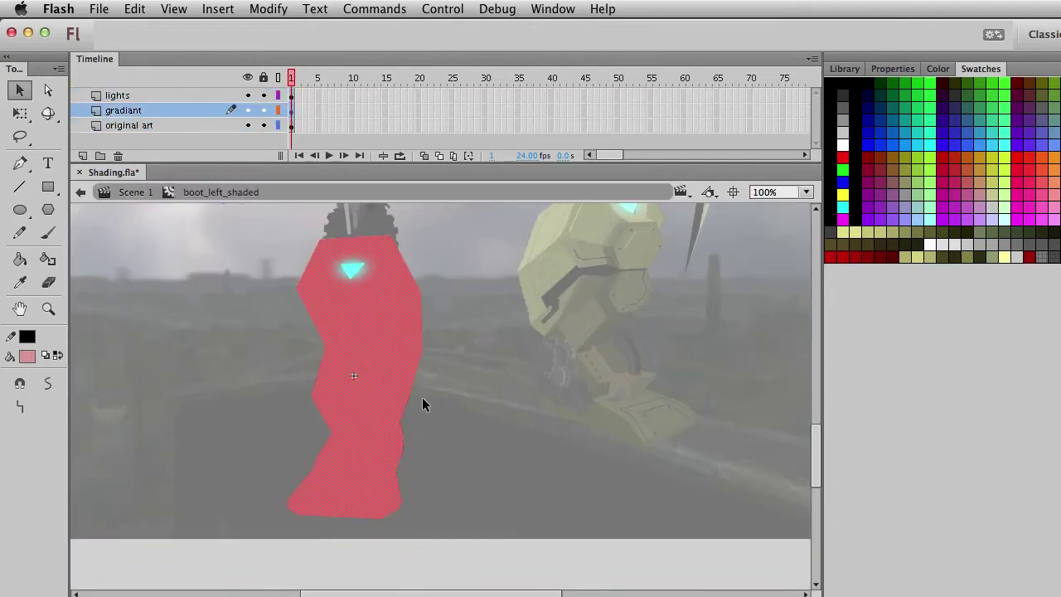
pyautogui.click(938, 69)
pyautogui.click(929, 88)
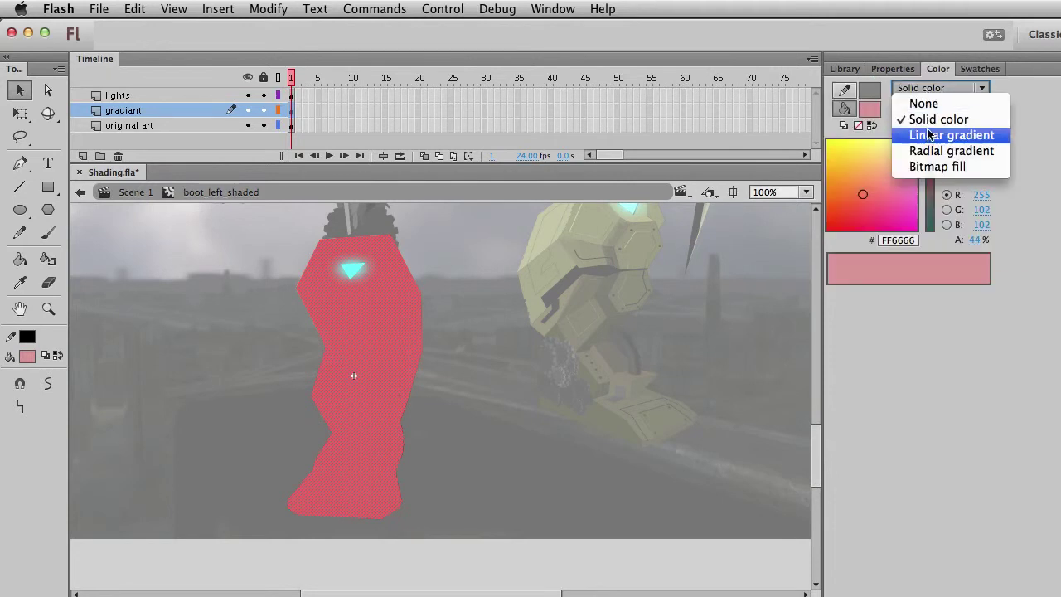
pyautogui.click(928, 135)
pyautogui.click(558, 422)
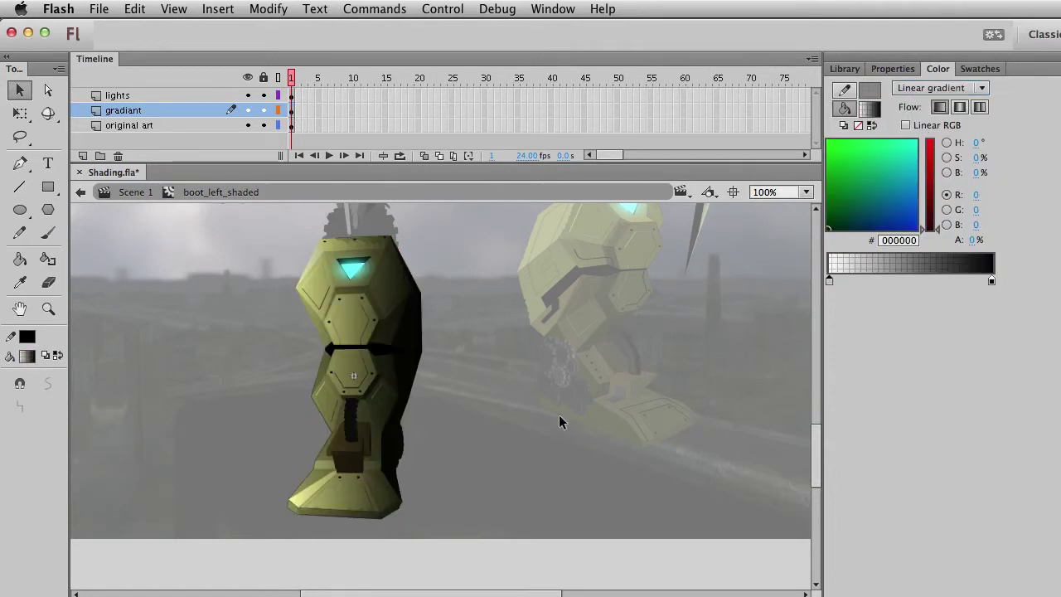
pyautogui.click(373, 357)
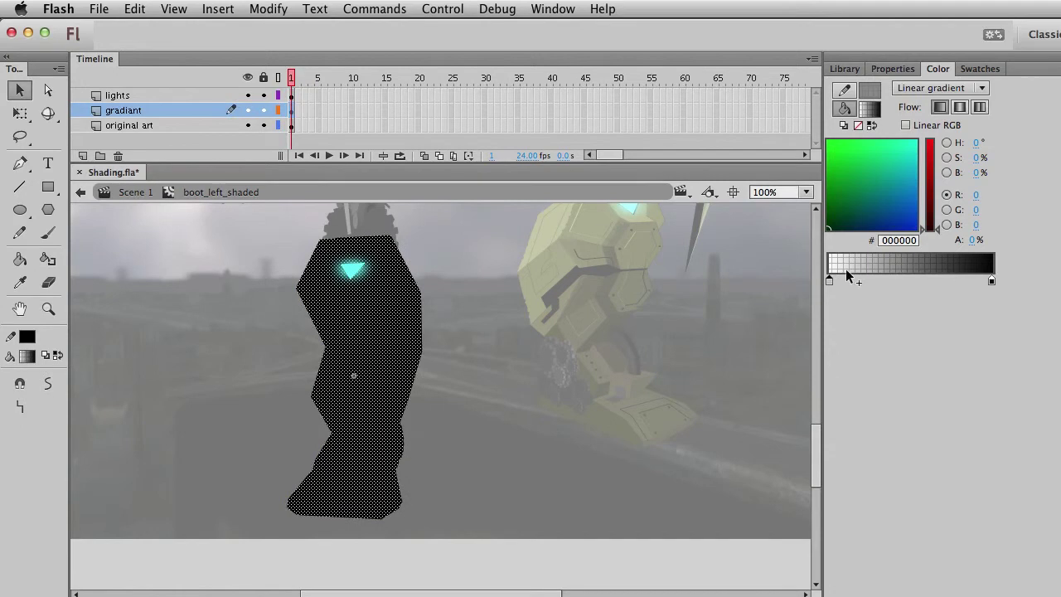
pyautogui.click(572, 353)
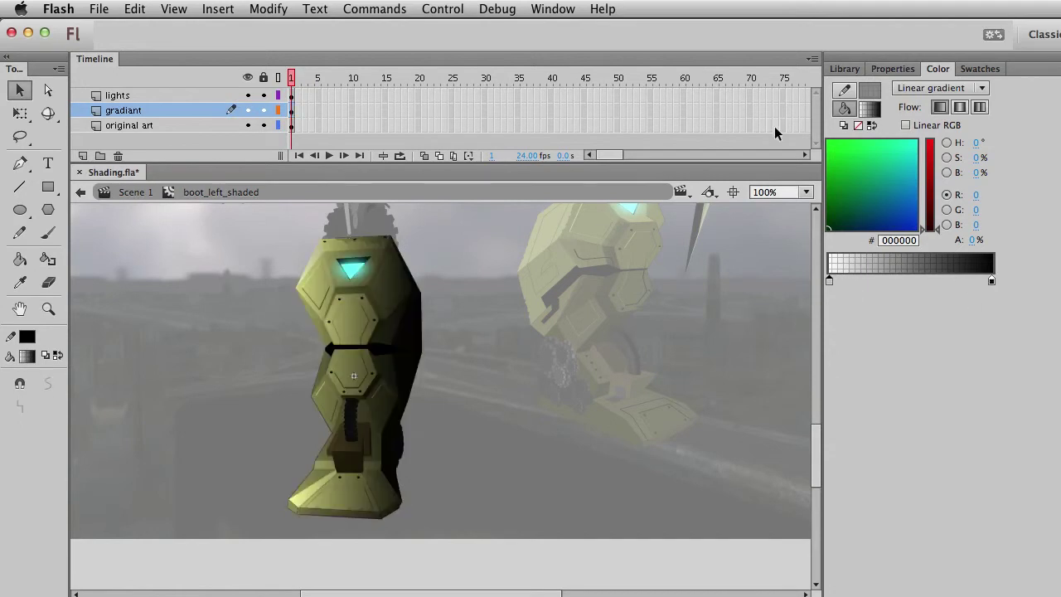
pyautogui.click(982, 88)
pyautogui.click(983, 70)
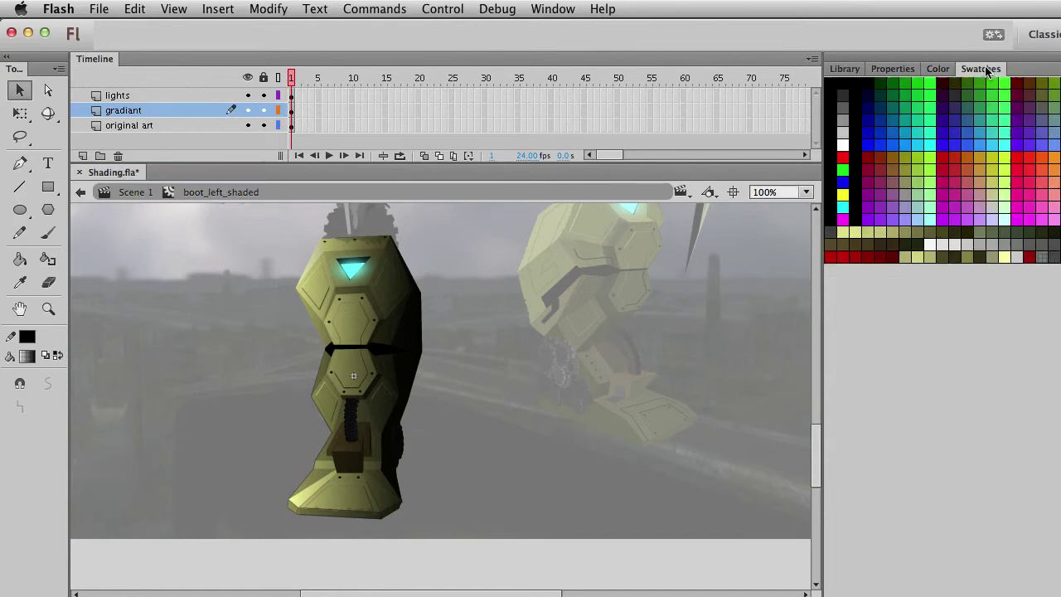
pyautogui.click(940, 70)
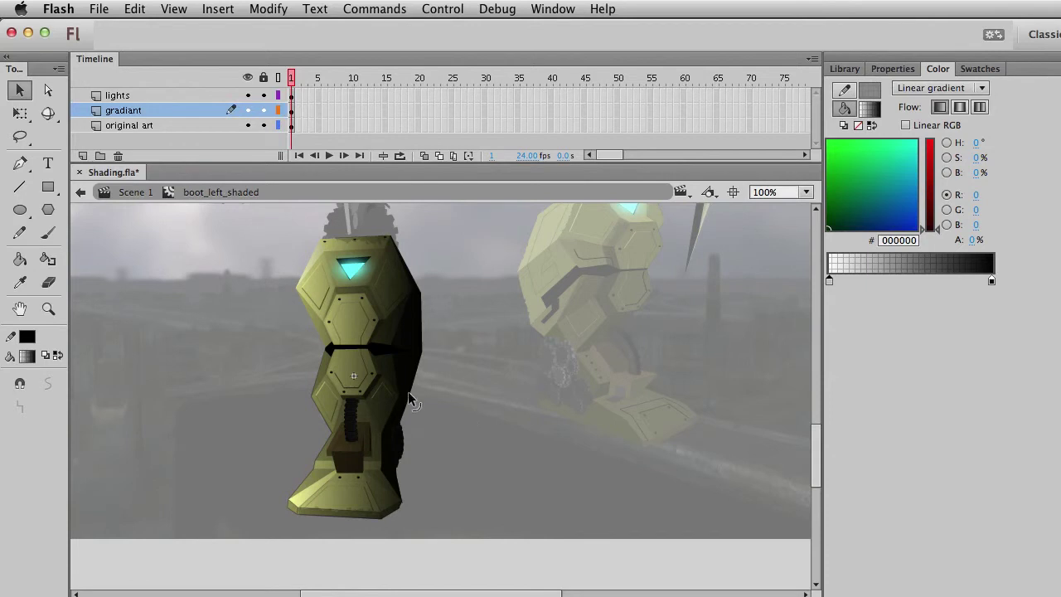
# Rotate the overlay's gradient to darken towards the foot at a slight tilt, stretch it past the sole and shift its centre slightly down.
pyautogui.press('f')
pyautogui.click(365, 357)
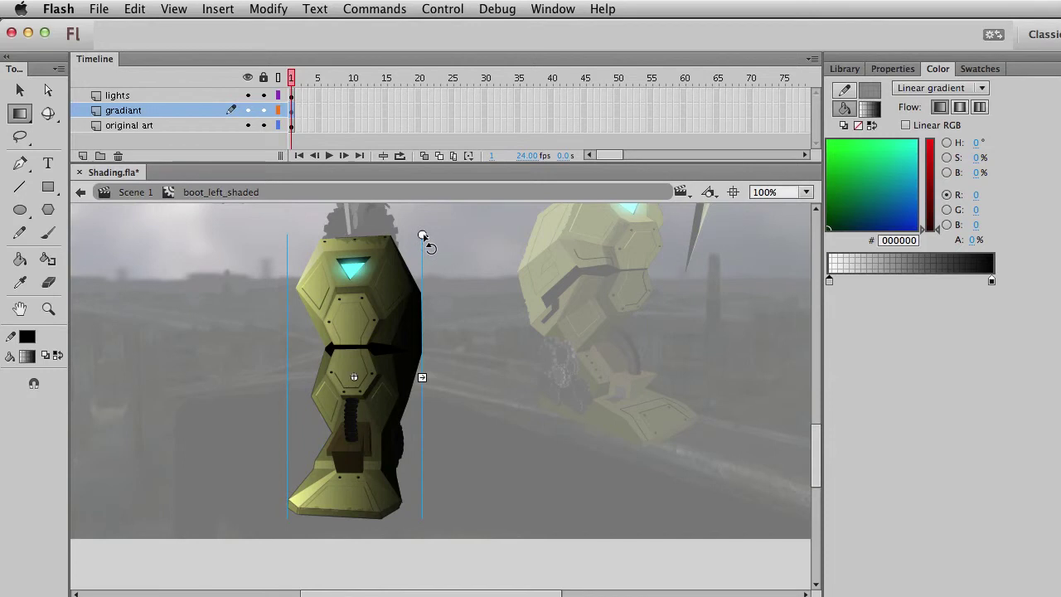
pyautogui.moveTo(423, 237); pyautogui.dragTo(429, 404)
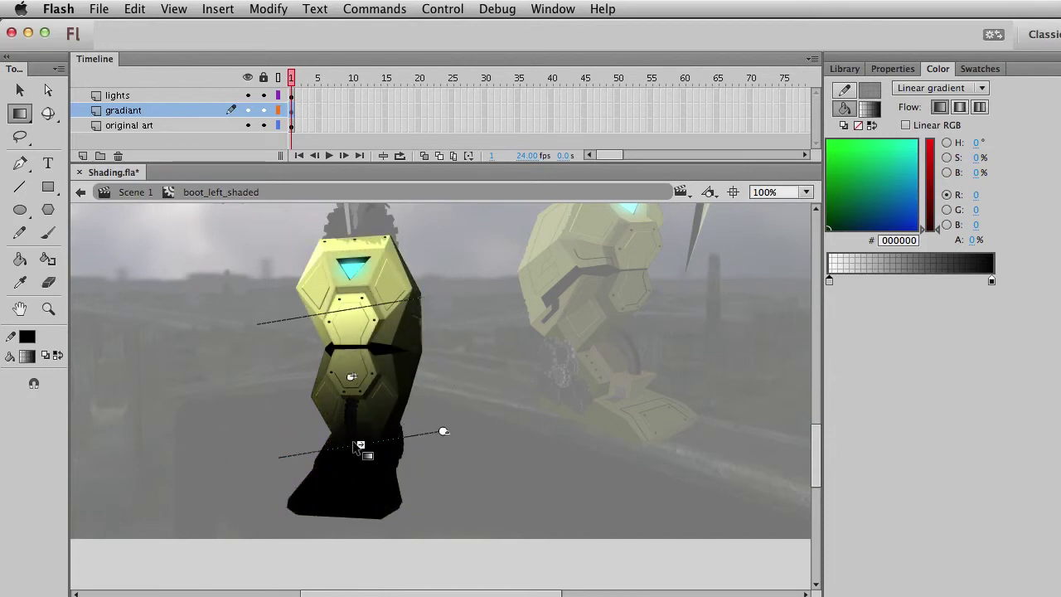
pyautogui.moveTo(361, 448); pyautogui.dragTo(382, 573)
pyautogui.moveTo(352, 378); pyautogui.dragTo(355, 412)
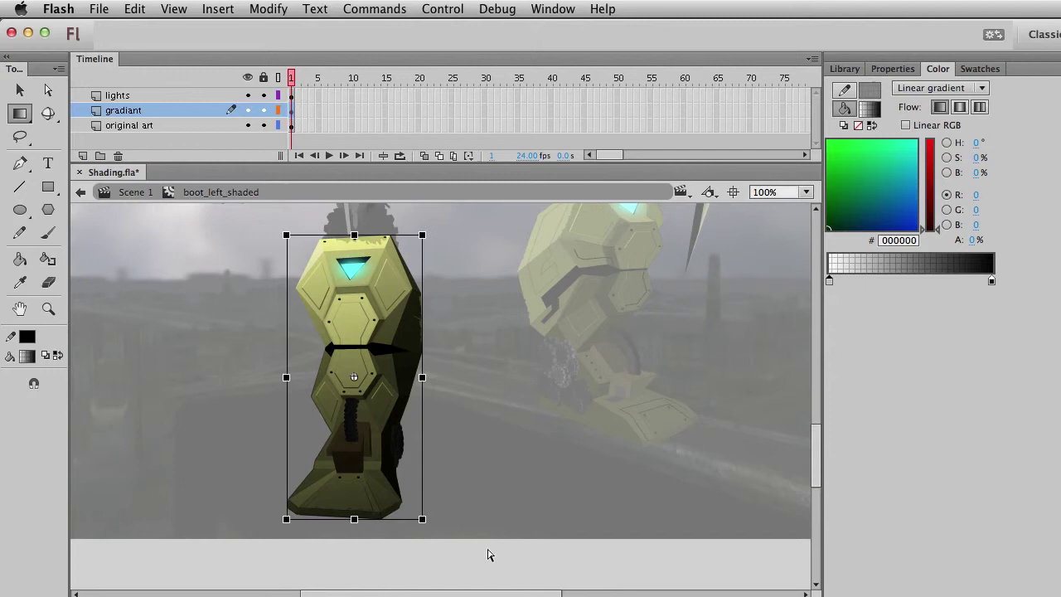
# Leave the boot symbol for Scene 1 and save the Shading.fla file.
pyautogui.click(135, 192)
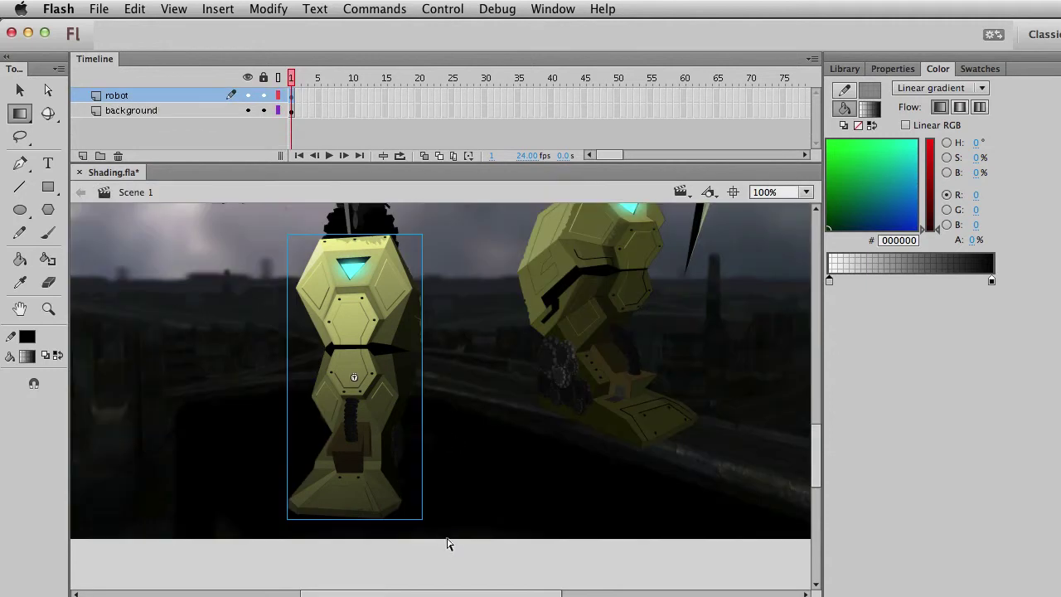
pyautogui.click(448, 547)
pyautogui.press('super+s')
# Examine the shaded left boot alongside the robot's other leg and the background.
pyautogui.press('space')
pyautogui.moveTo(435, 365)
pyautogui.mouseDown()
pyautogui.moveTo(476, 371)
pyautogui.moveTo(439, 349)
pyautogui.mouseUp()
pyautogui.click(48, 309)
pyautogui.keyDown('alt'); pyautogui.click(197, 360); pyautogui.keyUp('alt')
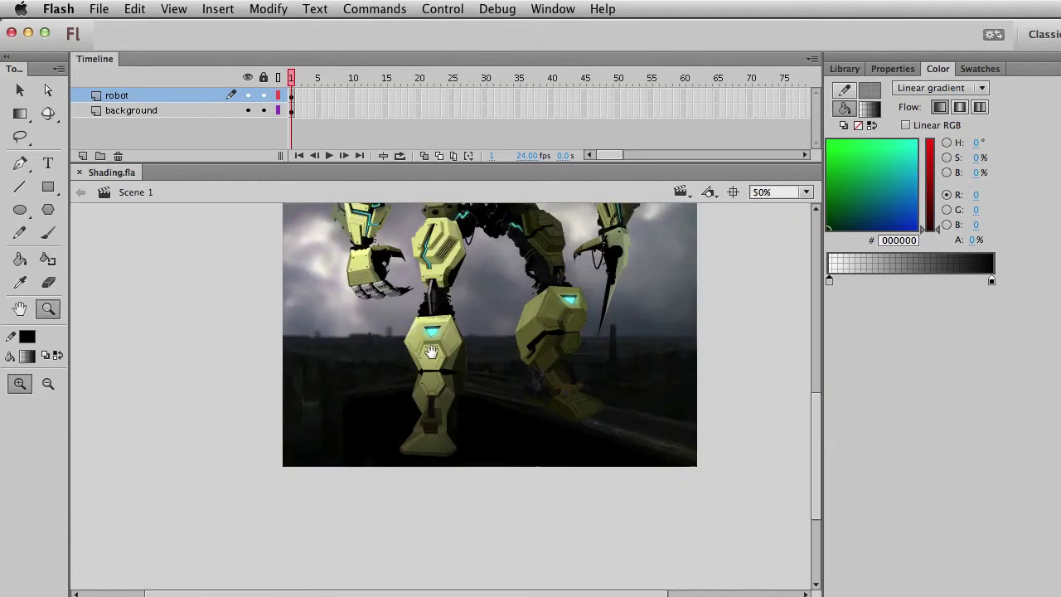
pyautogui.scroll(3, 348, 332)
pyautogui.moveTo(262, 261); pyautogui.dragTo(706, 592)
pyautogui.press('v')
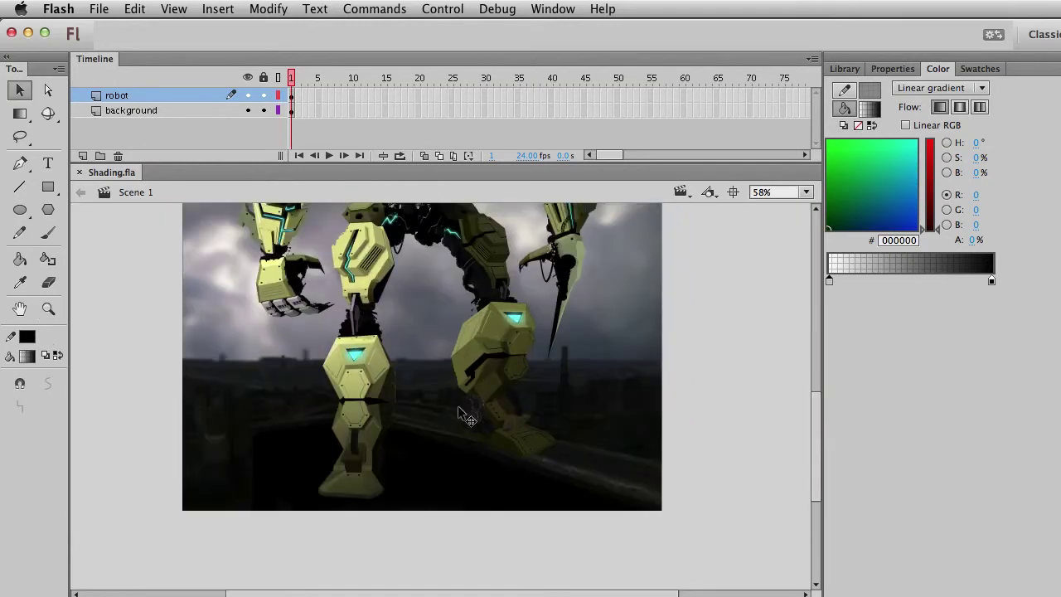
# Reopen the left boot symbol and rotate the overlay's linear gradient diagonally so it darkens towards the boot's lower right, shifting its centre slightly right.
pyautogui.click(359, 496)
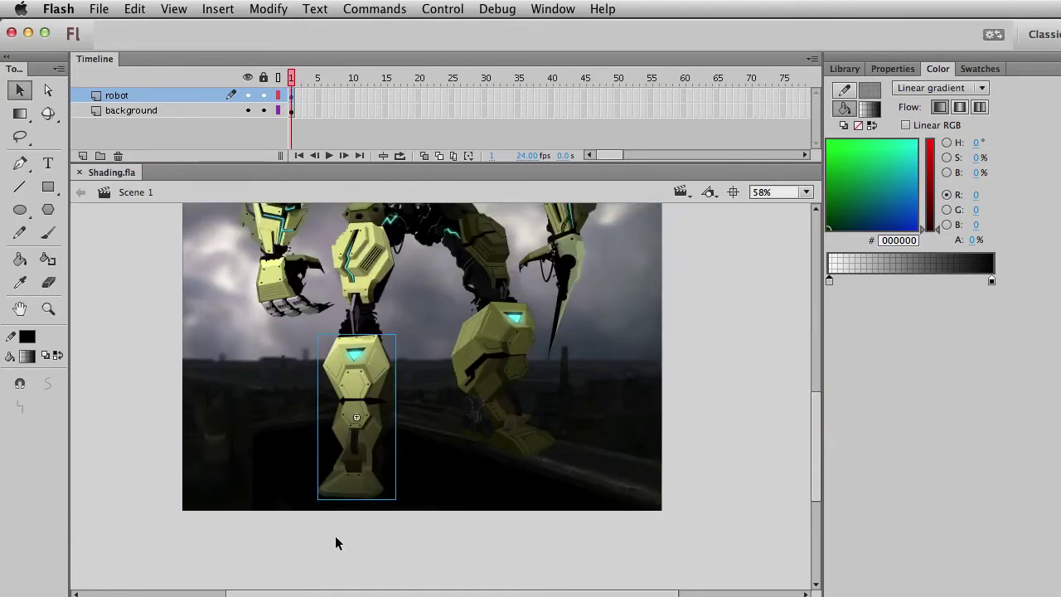
pyautogui.click(336, 540)
pyautogui.doubleClick(345, 483)
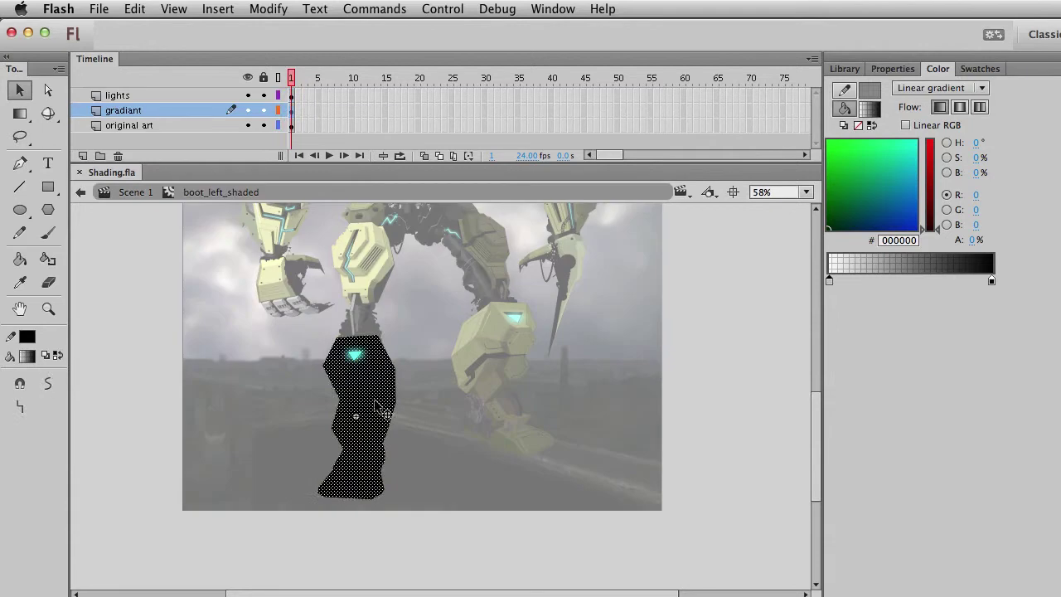
pyautogui.press('f')
pyautogui.click(380, 461)
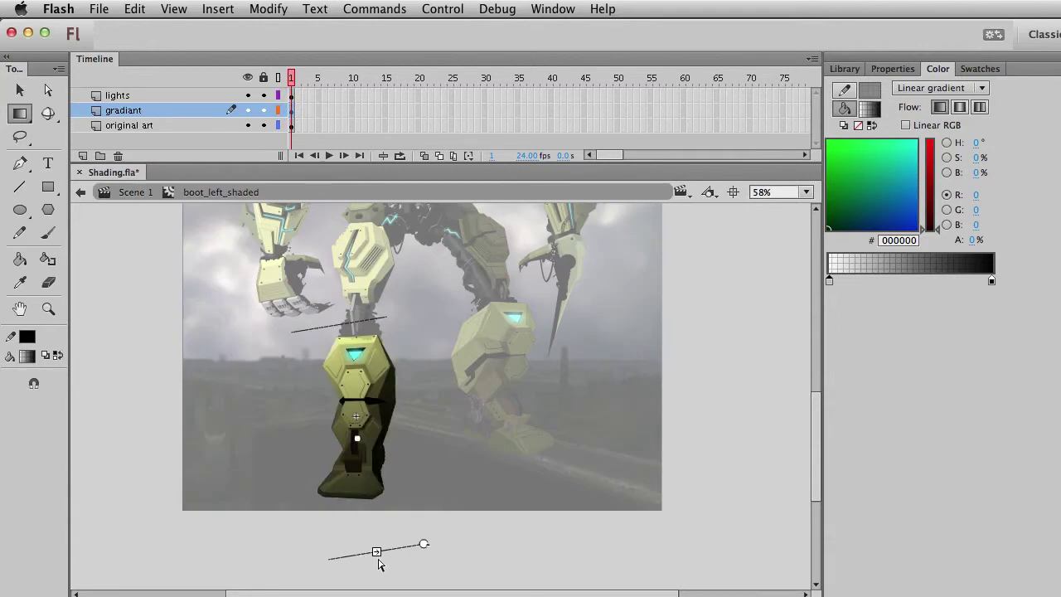
pyautogui.moveTo(377, 551); pyautogui.dragTo(430, 519)
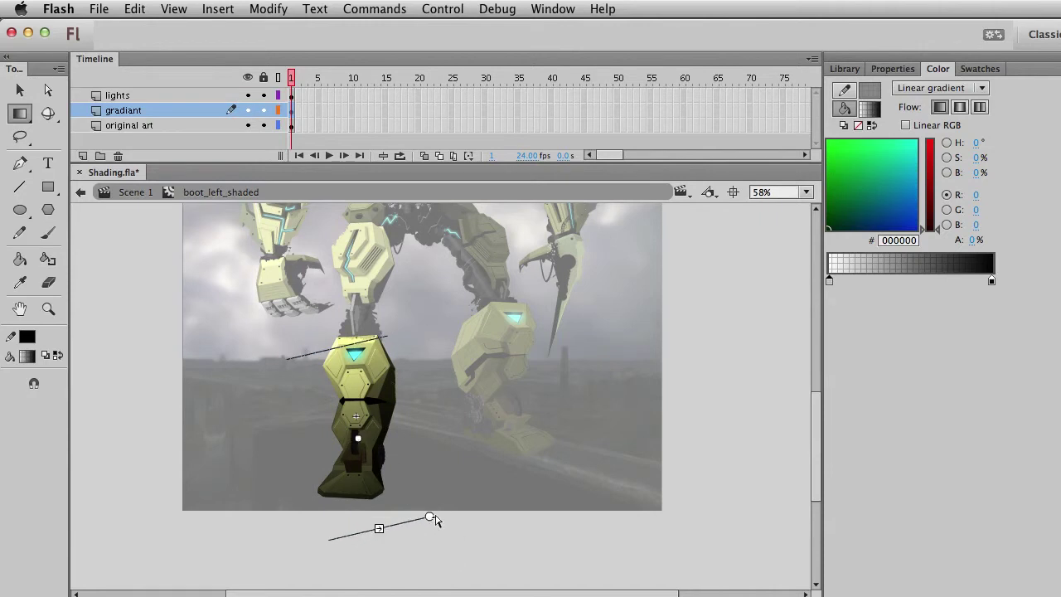
pyautogui.moveTo(430, 519); pyautogui.dragTo(451, 498)
pyautogui.moveTo(395, 523); pyautogui.dragTo(391, 513)
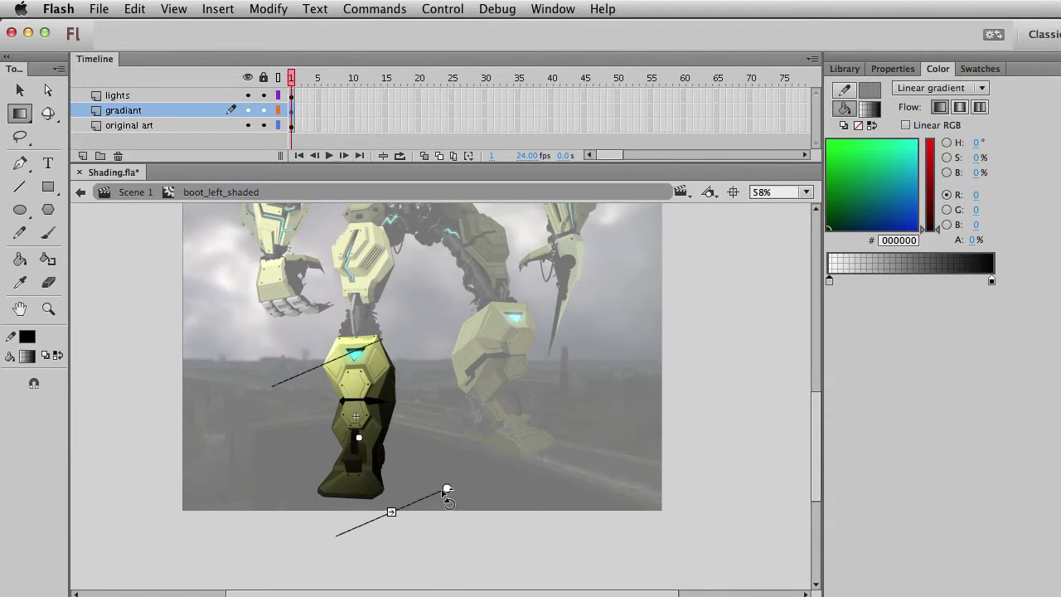
pyautogui.moveTo(448, 491); pyautogui.dragTo(458, 474)
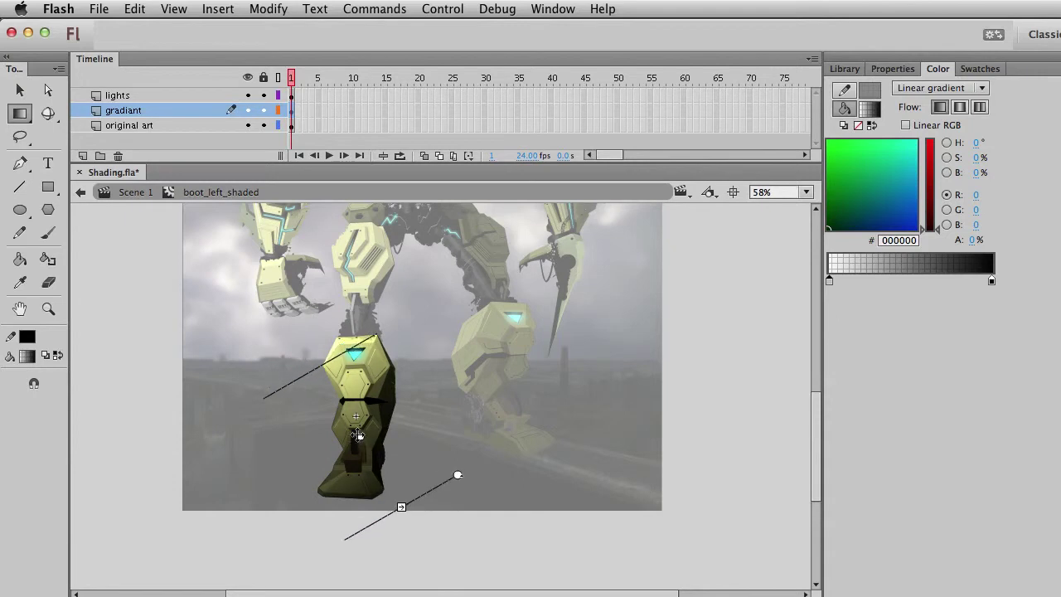
pyautogui.moveTo(361, 437); pyautogui.dragTo(375, 436)
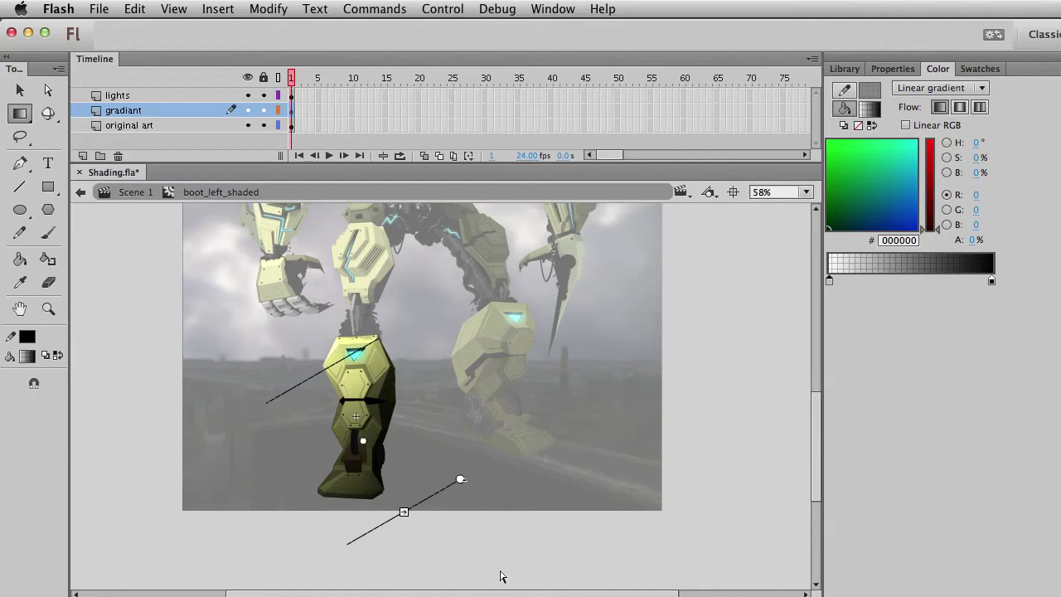
# Return to Scene 1 and examine the shaded left boot beside the other leg at 100% zoom.
pyautogui.doubleClick(500, 573)
pyautogui.press('v')
pyautogui.click(464, 563)
pyautogui.scroll(6, 452, 539)
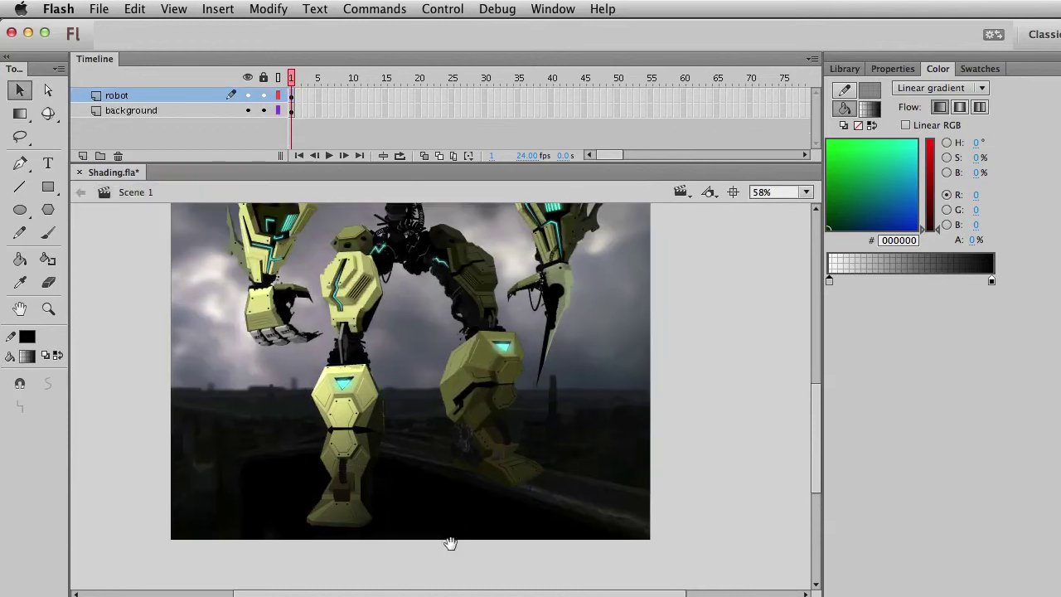
pyautogui.moveTo(452, 474); pyautogui.dragTo(450, 364)
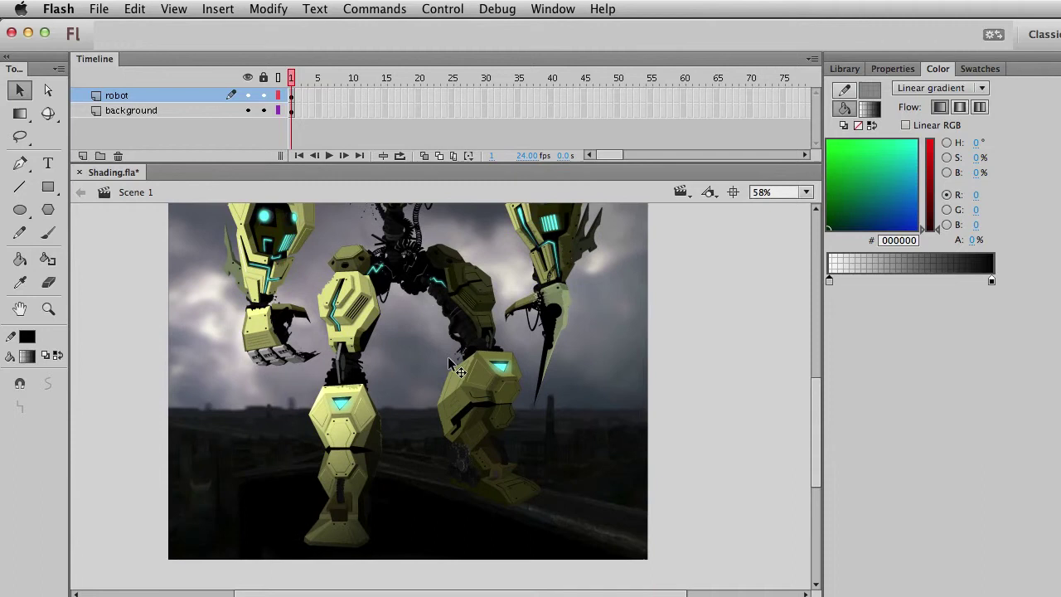
pyautogui.press('super+1')
pyautogui.moveTo(467, 479); pyautogui.dragTo(456, 377)
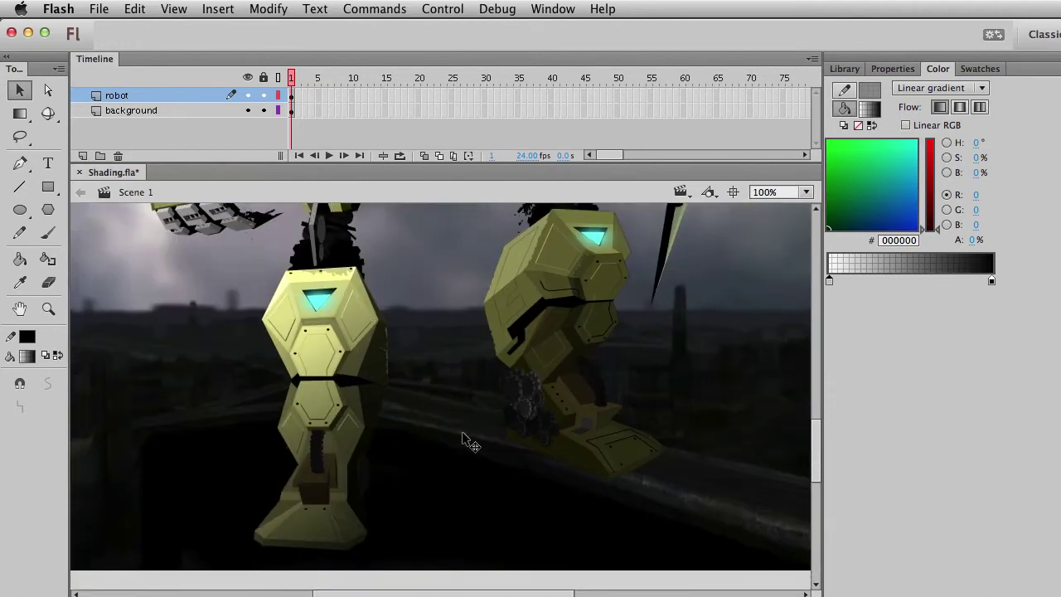
# Reopen the left boot symbol and paste a copy of the gradient overlay in place on a new layer above gradiant.
pyautogui.click(353, 384)
pyautogui.doubleClick(354, 388)
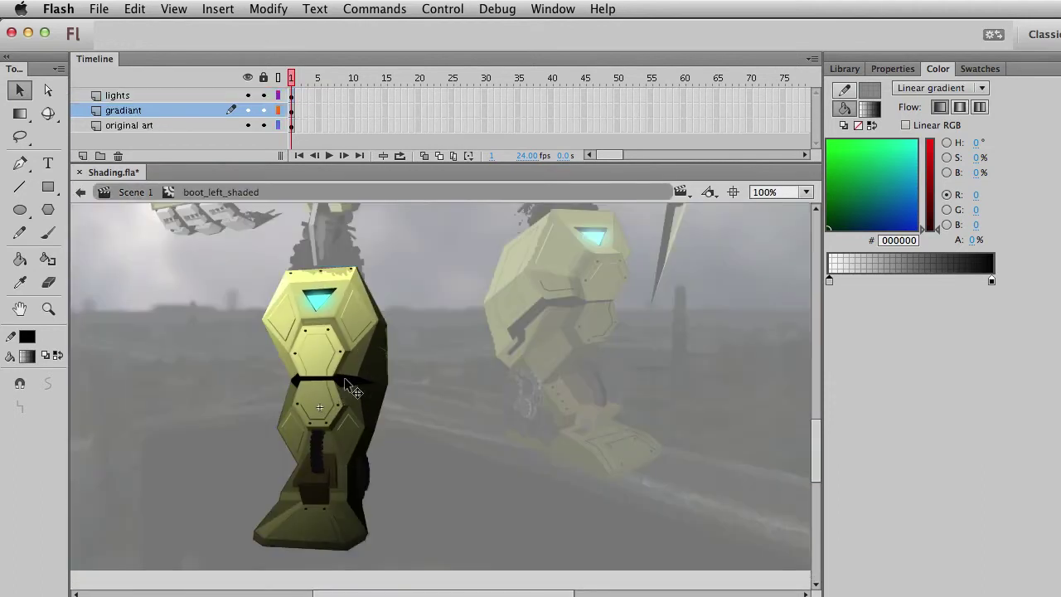
pyautogui.click(160, 110)
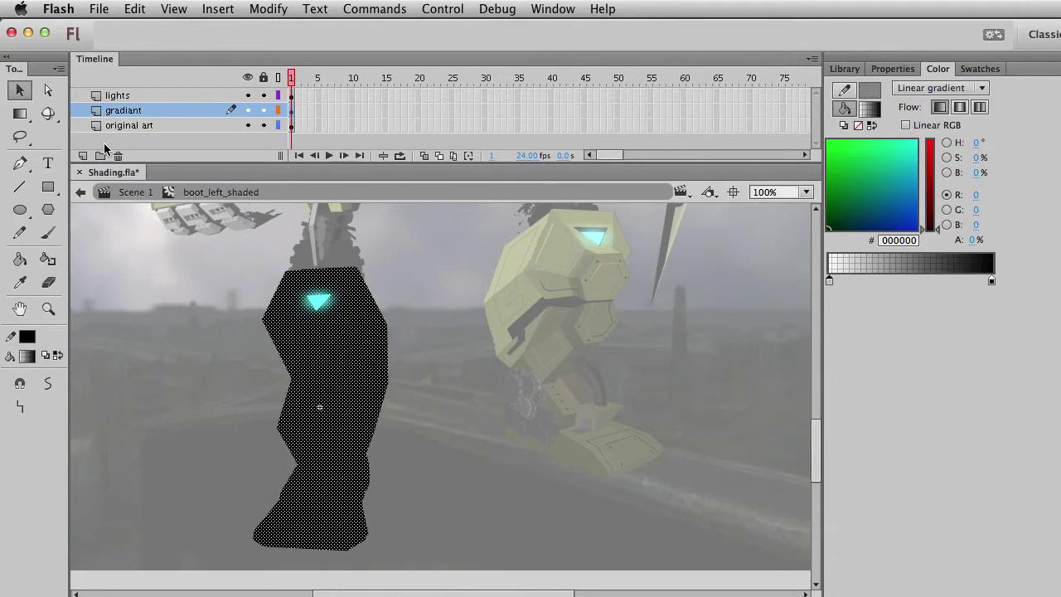
pyautogui.click(83, 155)
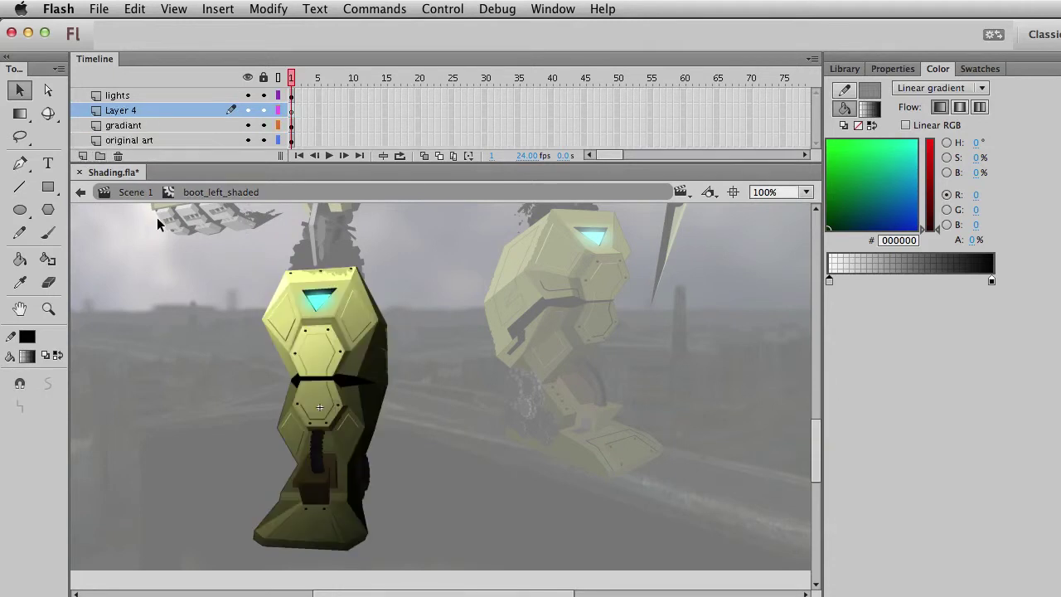
pyautogui.hotkey('ctrl', 'shift', 'v')
pyautogui.click(168, 357)
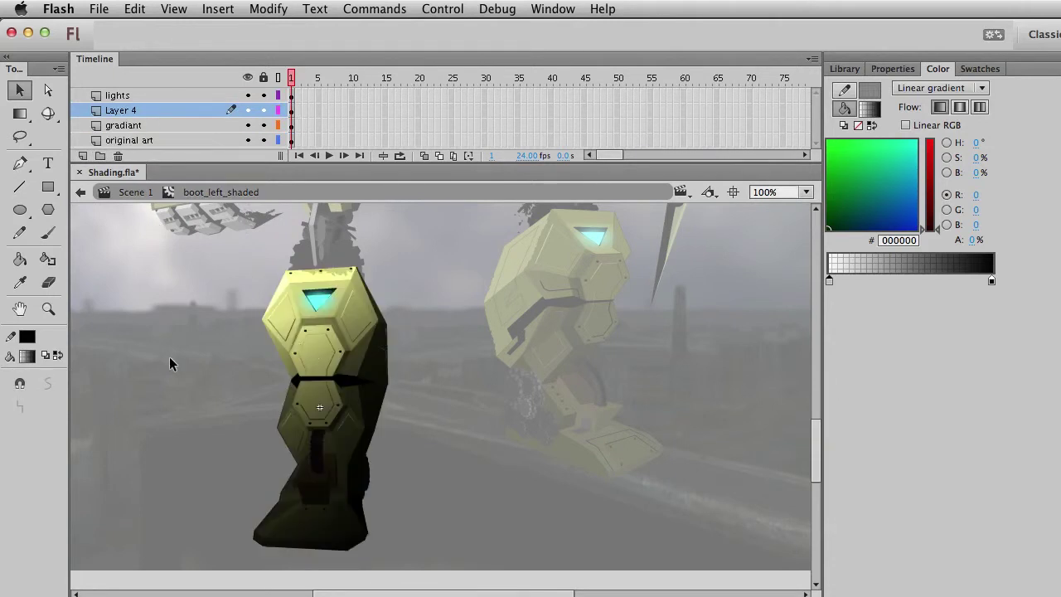
# Shorten the copied overlay's linear gradient, rotate it to a steep tilt and shift it sideways to darken the boot's right edge.
pyautogui.press('f')
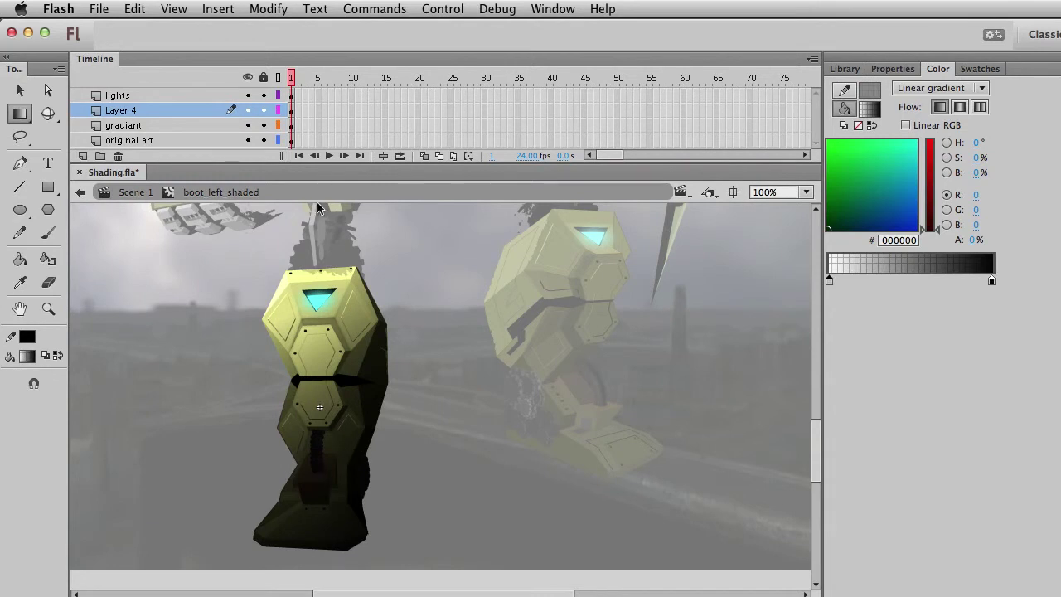
pyautogui.click(352, 386)
pyautogui.moveTo(404, 574); pyautogui.dragTo(352, 485)
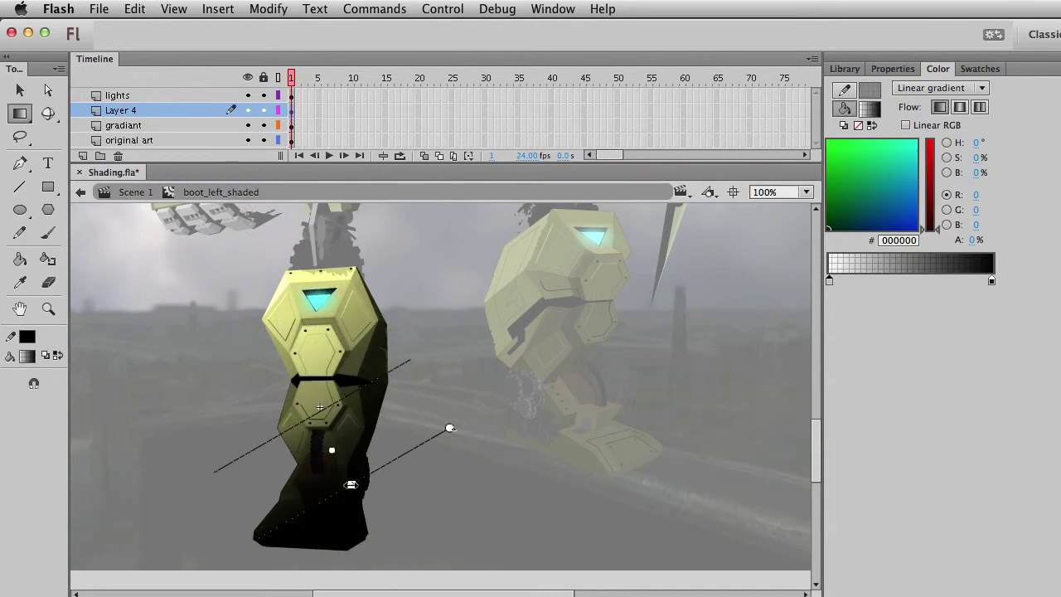
pyautogui.moveTo(451, 429)
pyautogui.mouseDown()
pyautogui.moveTo(382, 352)
pyautogui.moveTo(373, 357)
pyautogui.mouseUp()
pyautogui.moveTo(331, 408)
pyautogui.mouseDown()
pyautogui.moveTo(374, 340)
pyautogui.moveTo(362, 407)
pyautogui.mouseUp()
pyautogui.moveTo(400, 265); pyautogui.dragTo(358, 250)
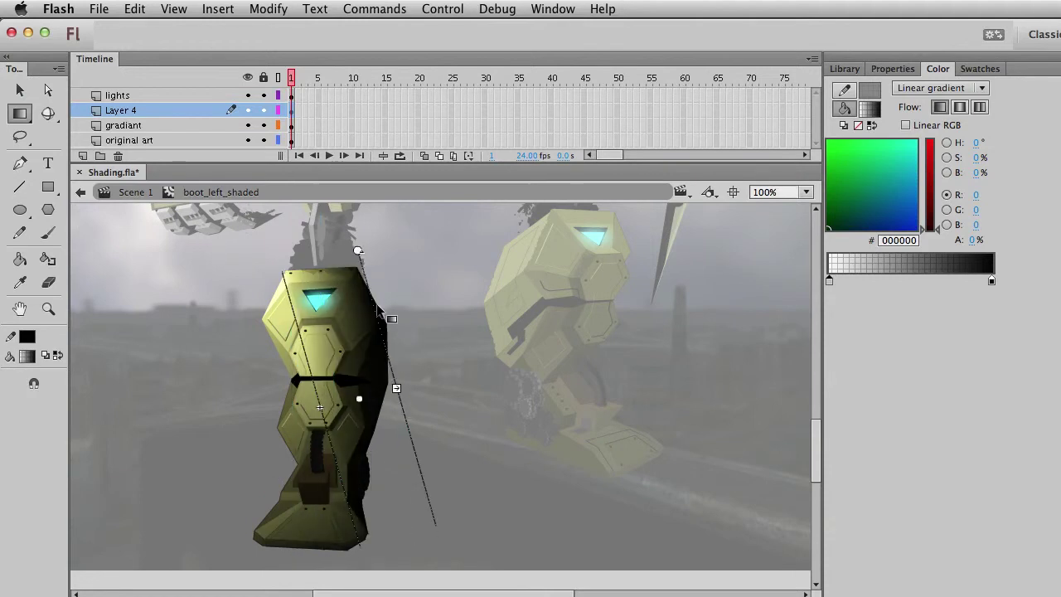
pyautogui.moveTo(360, 399); pyautogui.dragTo(381, 392)
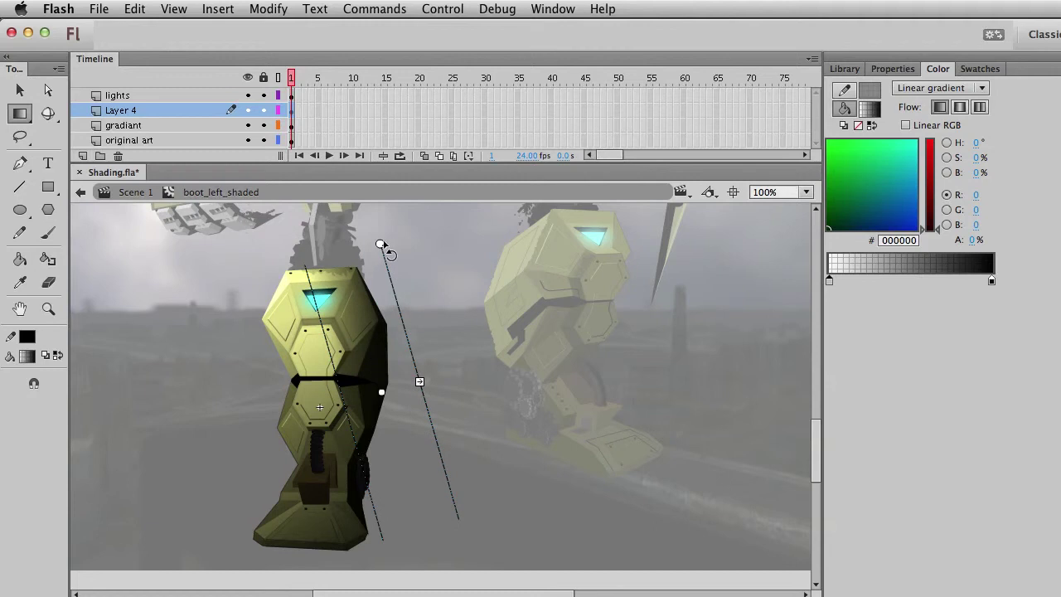
pyautogui.moveTo(381, 244)
pyautogui.mouseDown()
pyautogui.moveTo(351, 237)
pyautogui.moveTo(355, 246)
pyautogui.moveTo(352, 237)
pyautogui.mouseUp()
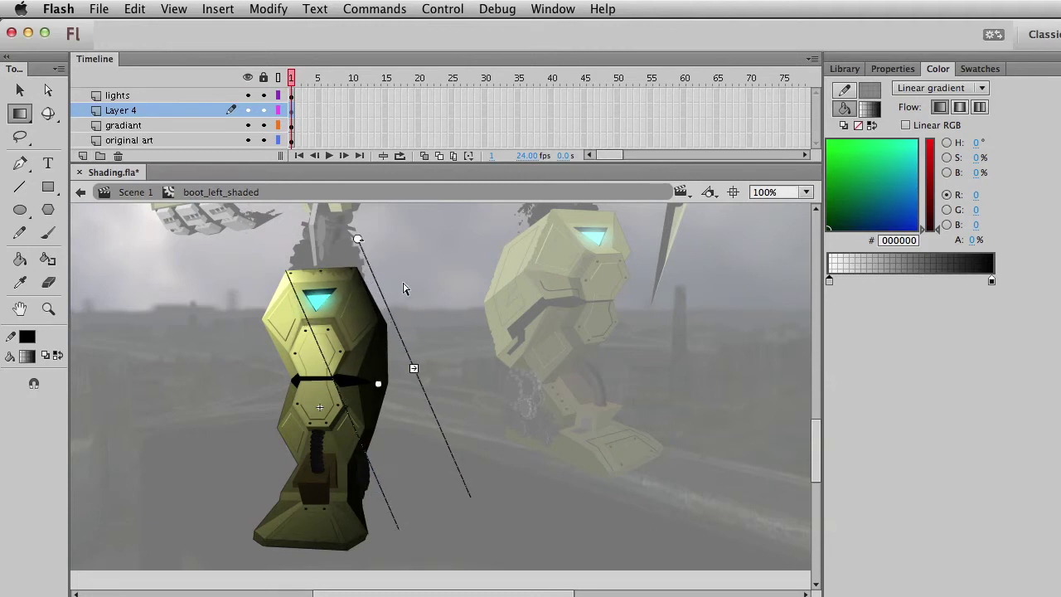
# Leave the boot symbol for Scene 1 and examine the boot with both gradient overlays.
pyautogui.doubleClick(407, 290)
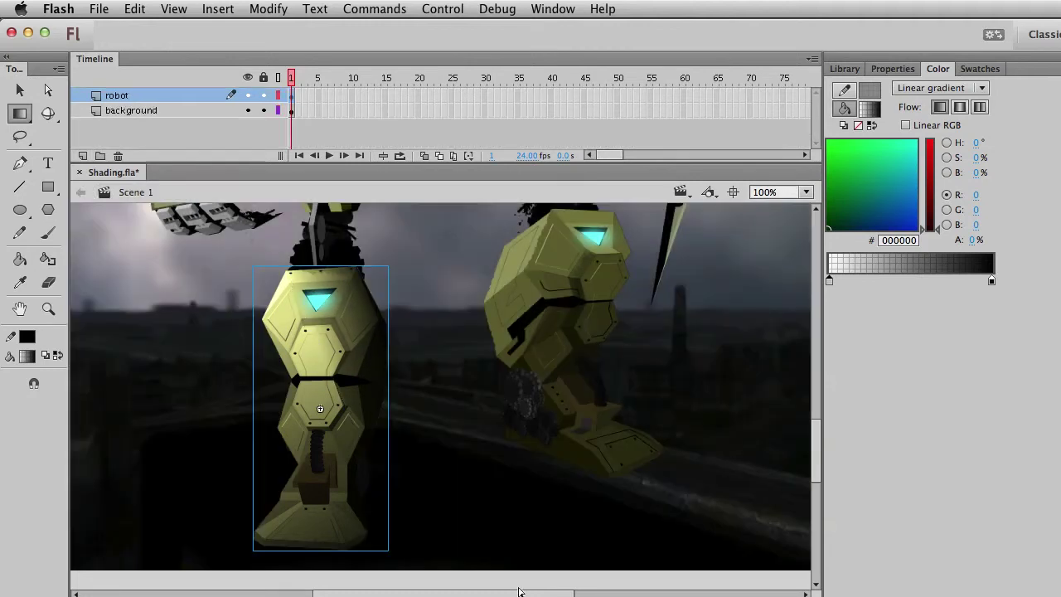
pyautogui.click(403, 580)
pyautogui.press('v')
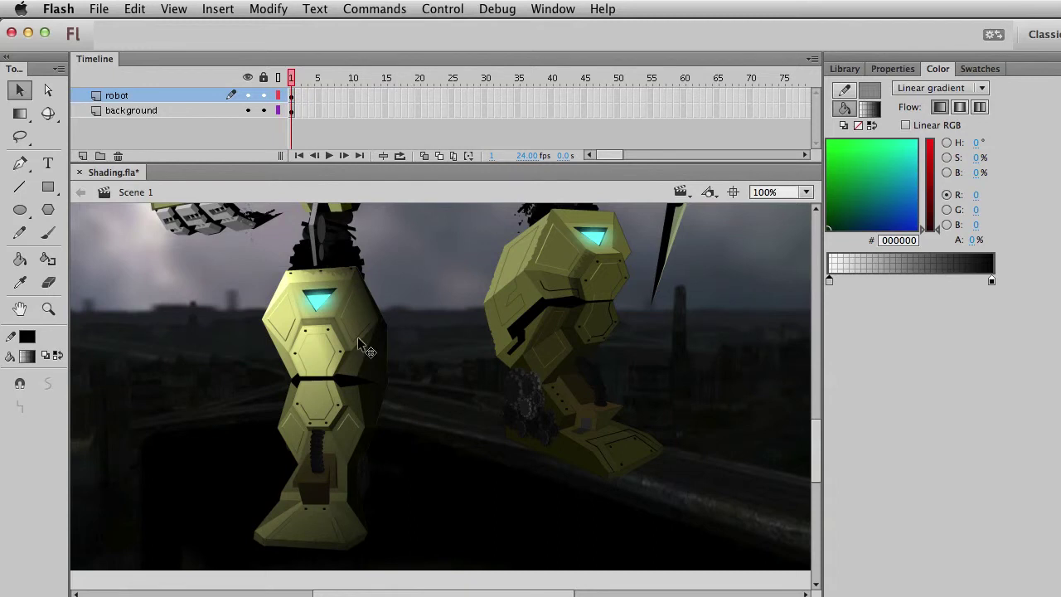
# Reopen the left boot symbol, set the fill type to Radial gradient and delete the overlay shape on Layer 4.
pyautogui.doubleClick(365, 349)
pyautogui.click(369, 255)
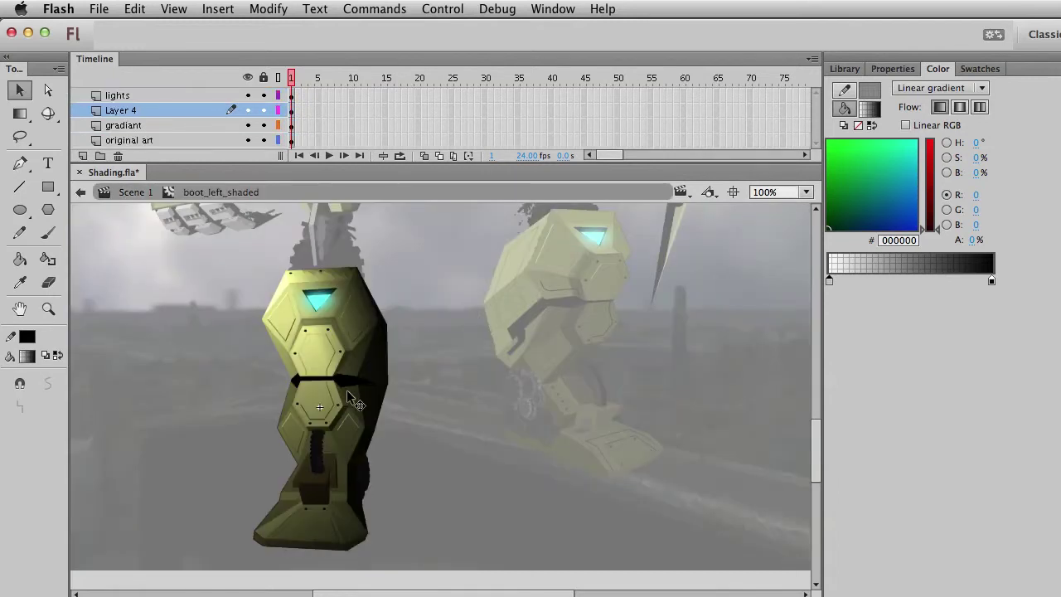
pyautogui.click(953, 89)
pyautogui.click(948, 151)
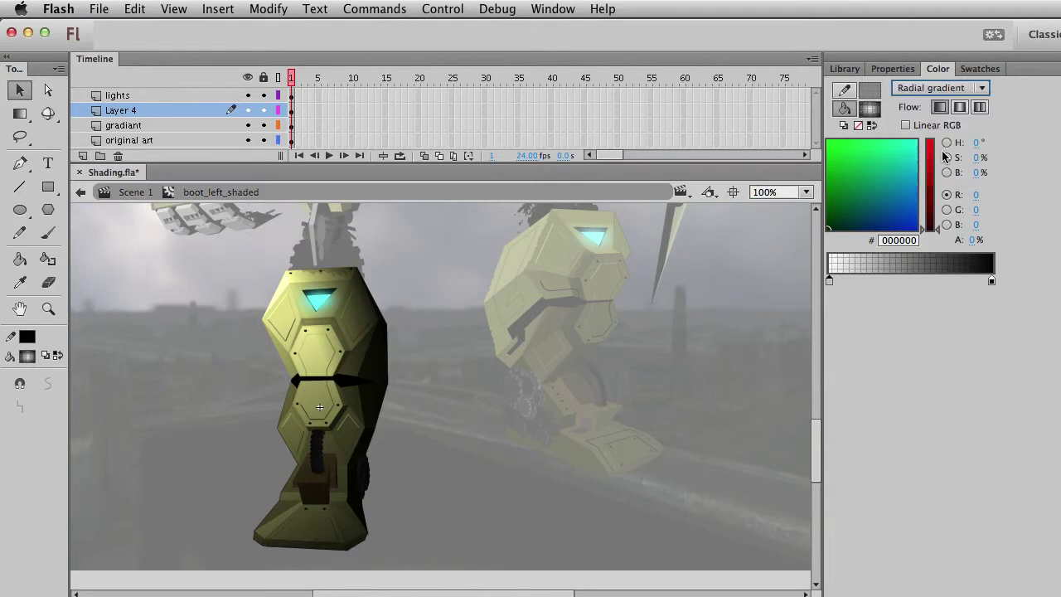
pyautogui.click(336, 347)
pyautogui.press('Delete')
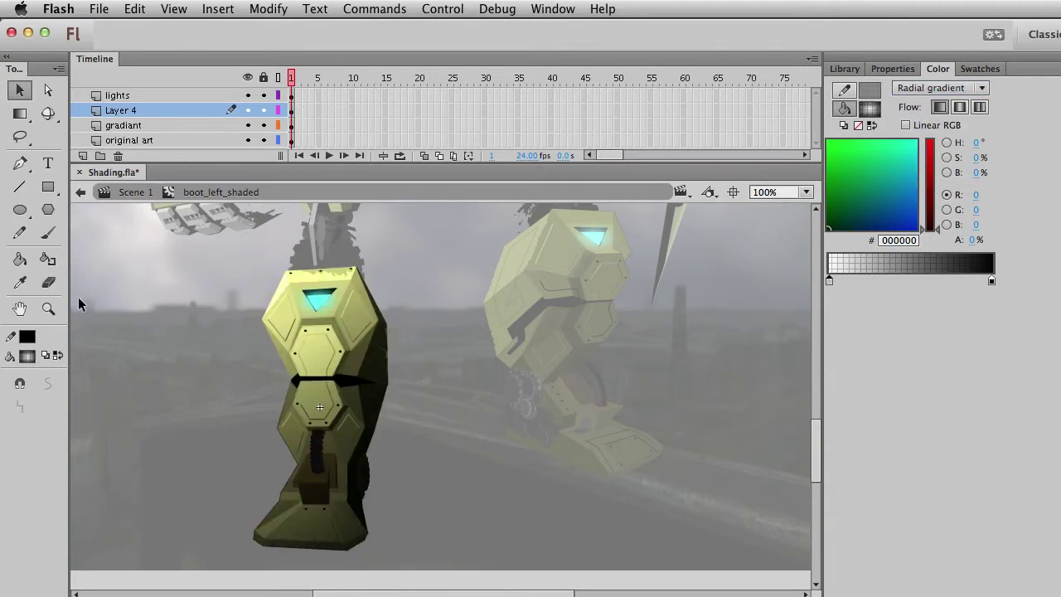
# Fill the gradiant layer's overlay with the radial gradient and shrink the gradient to a circle around the boot's middle.
pyautogui.click(25, 264)
pyautogui.click(314, 355)
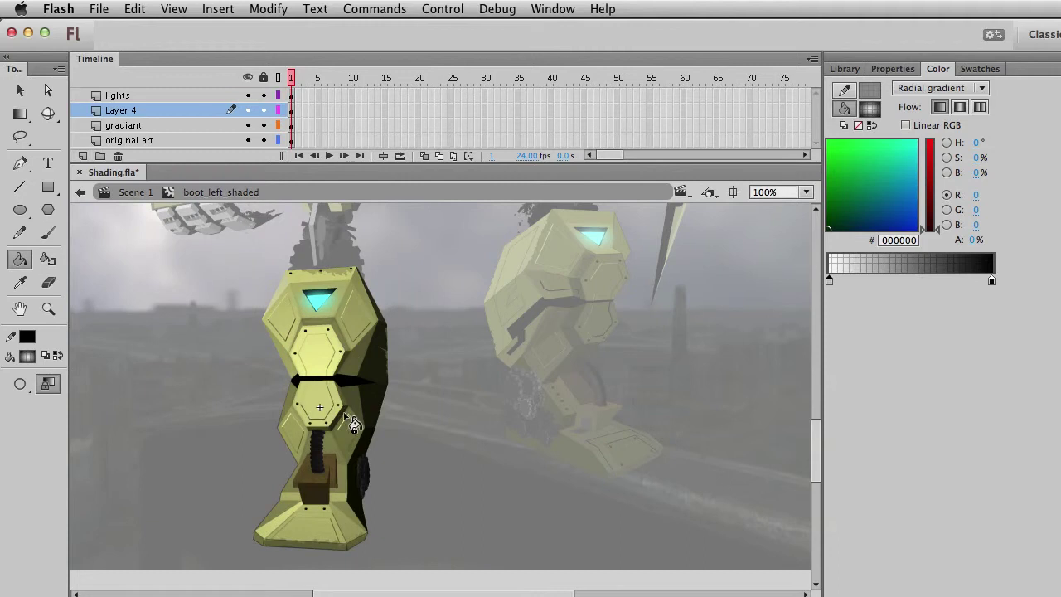
pyautogui.press('f')
pyautogui.click(286, 400)
pyautogui.moveTo(569, 445); pyautogui.dragTo(82, 381)
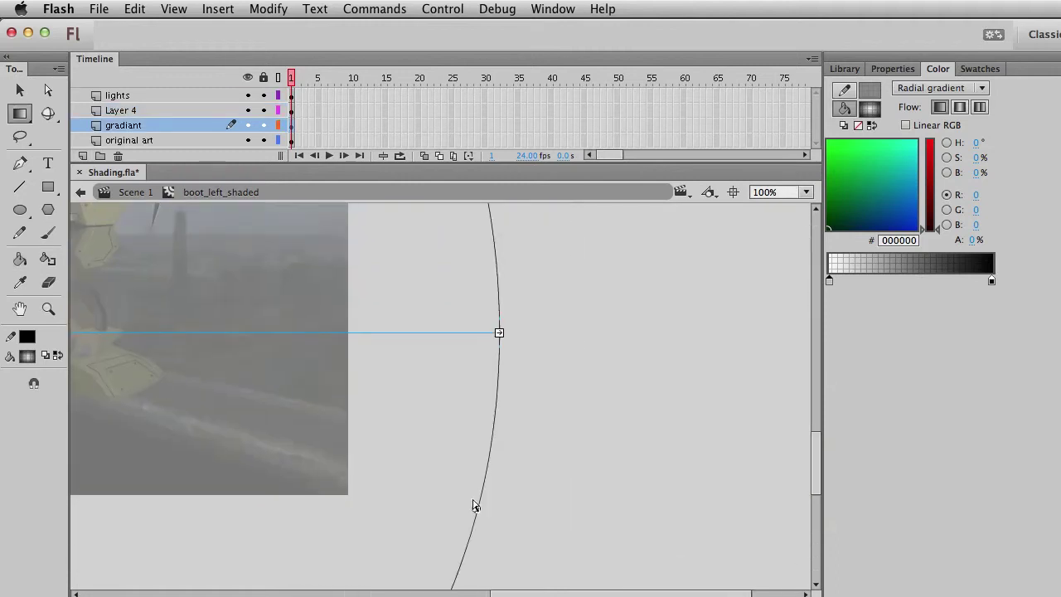
pyautogui.moveTo(479, 510); pyautogui.dragTo(367, 428)
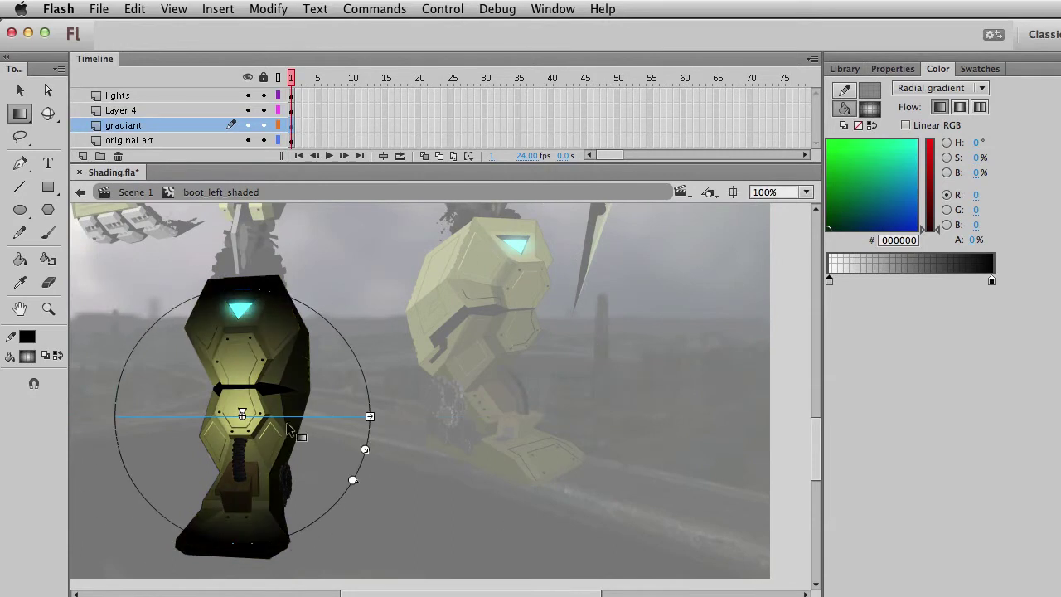
# Shift the radial gradient's centre up and left and move its transparent colour stop to about the middle of the ramp.
pyautogui.moveTo(241, 415); pyautogui.dragTo(208, 384)
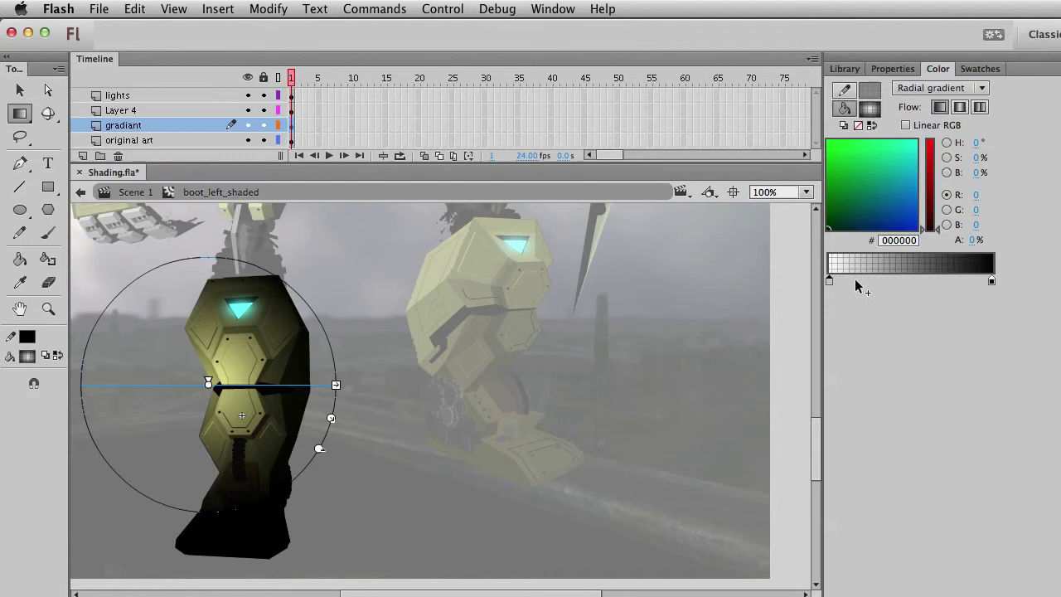
pyautogui.moveTo(830, 282); pyautogui.dragTo(907, 282)
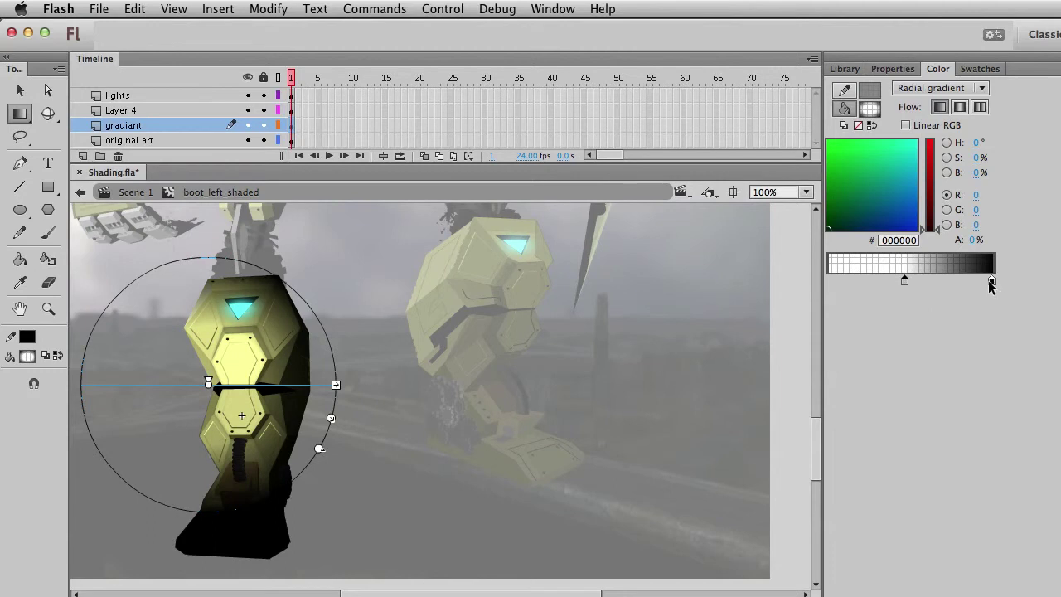
pyautogui.moveTo(992, 282)
pyautogui.mouseDown()
pyautogui.moveTo(962, 282)
pyautogui.moveTo(992, 282)
pyautogui.mouseUp()
# Reshape the radial gradient into a slightly rotated upright oval enclosing the boot, with its centre just left of the boot's middle.
pyautogui.moveTo(336, 386); pyautogui.dragTo(300, 385)
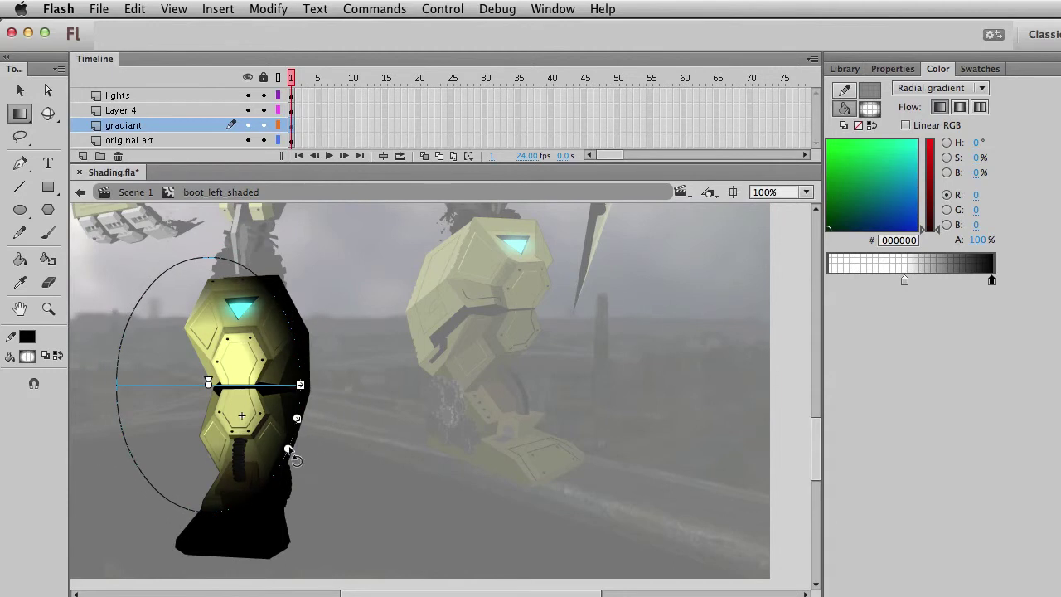
pyautogui.moveTo(285, 450); pyautogui.dragTo(307, 481)
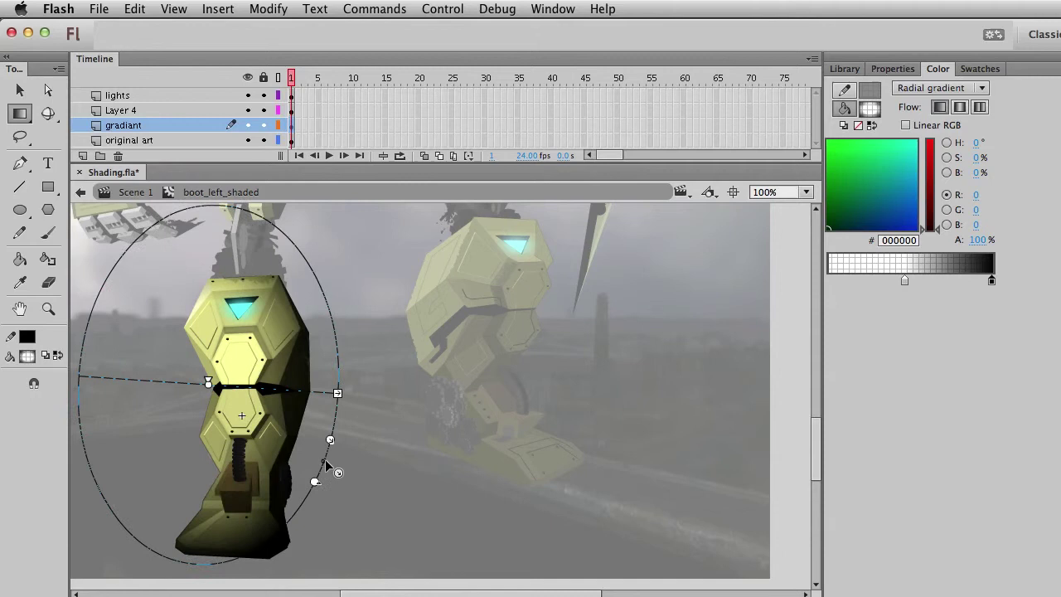
pyautogui.moveTo(325, 460)
pyautogui.mouseDown()
pyautogui.moveTo(317, 457)
pyautogui.moveTo(323, 464)
pyautogui.mouseUp()
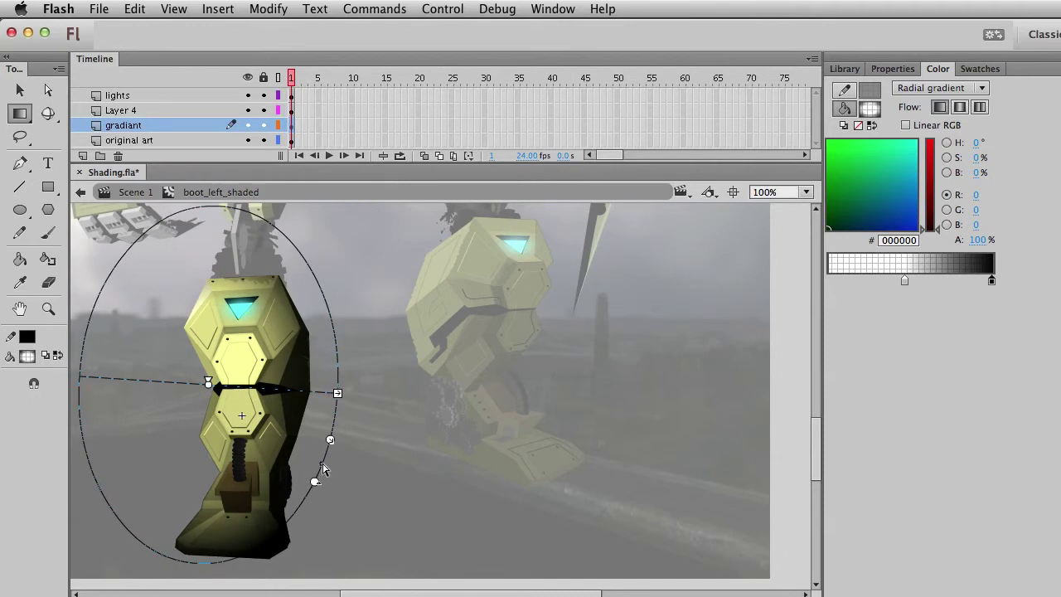
pyautogui.moveTo(209, 384); pyautogui.dragTo(213, 391)
# Leave the boot symbol for Scene 1 and examine the left boot with its radial shading.
pyautogui.press('q')
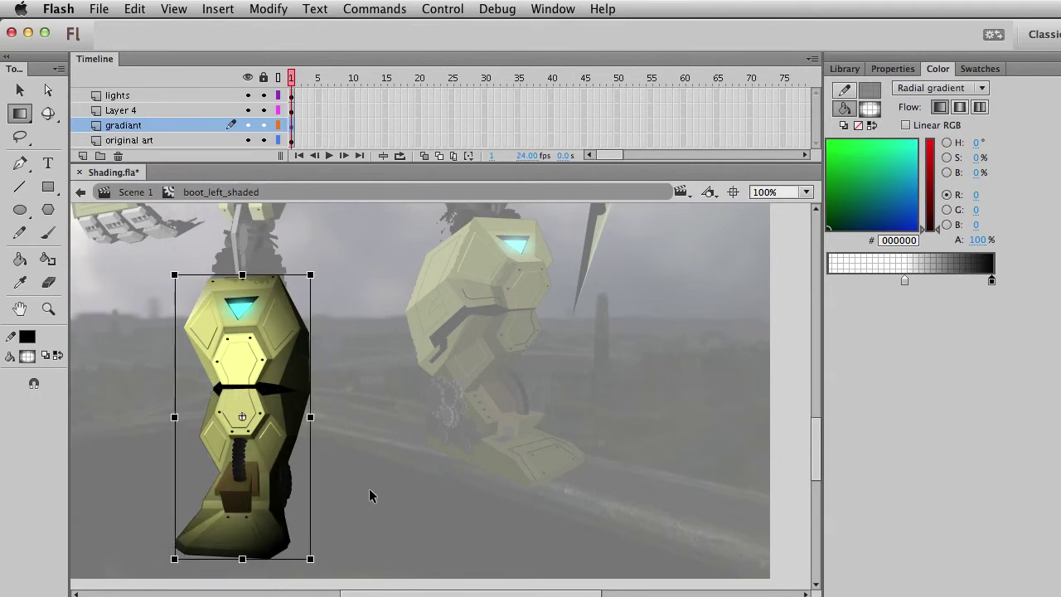
pyautogui.press('v')
pyautogui.doubleClick(423, 526)
pyautogui.click(434, 539)
pyautogui.press('space')
pyautogui.moveTo(433, 539); pyautogui.dragTo(400, 478)
# Try moving the radial gradient's centre down to the left boot's lower shin and examine the shading in Scene 1.
pyautogui.doubleClick(335, 411)
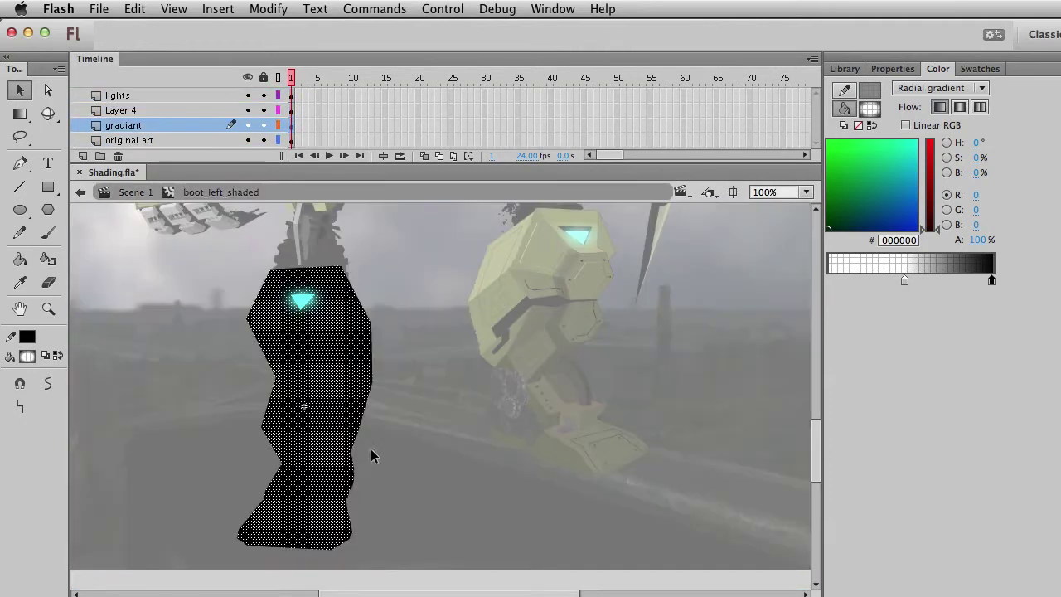
pyautogui.press('f')
pyautogui.click(334, 409)
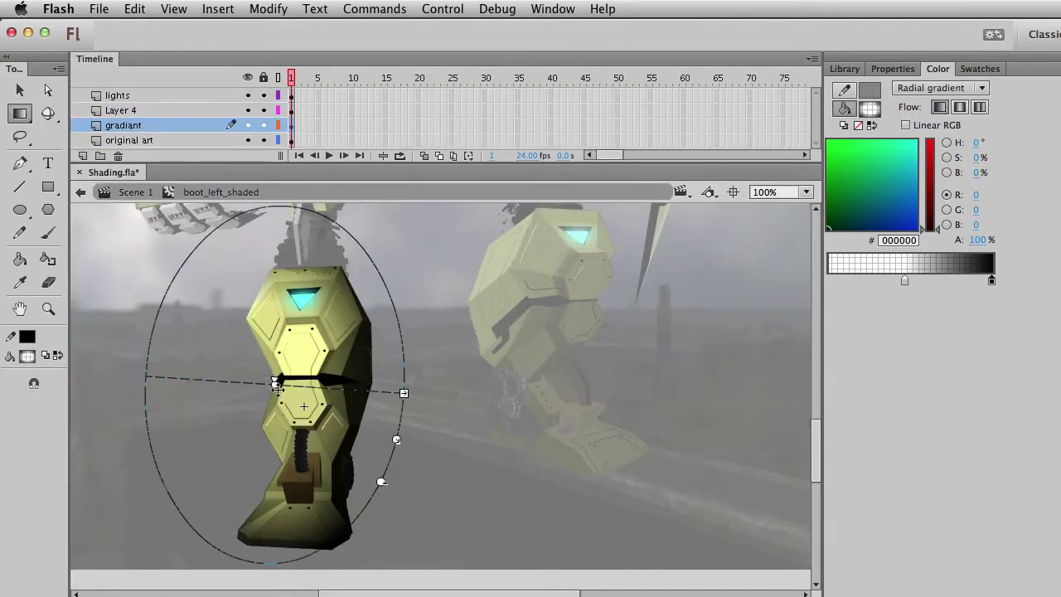
pyautogui.moveTo(275, 384); pyautogui.dragTo(296, 463)
pyautogui.doubleClick(490, 531)
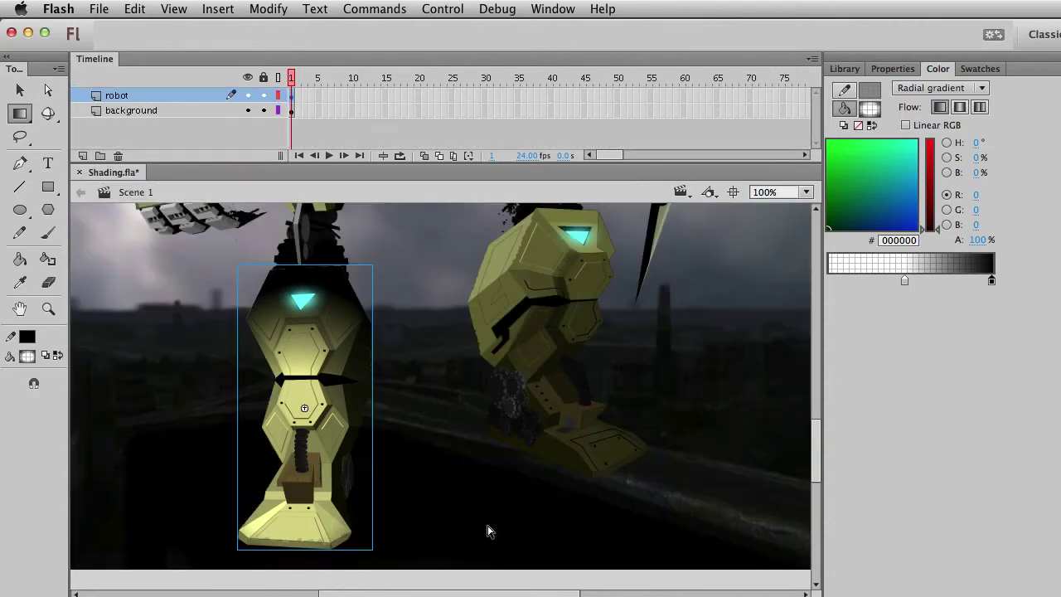
pyautogui.press('space')
pyautogui.moveTo(412, 410); pyautogui.dragTo(445, 490)
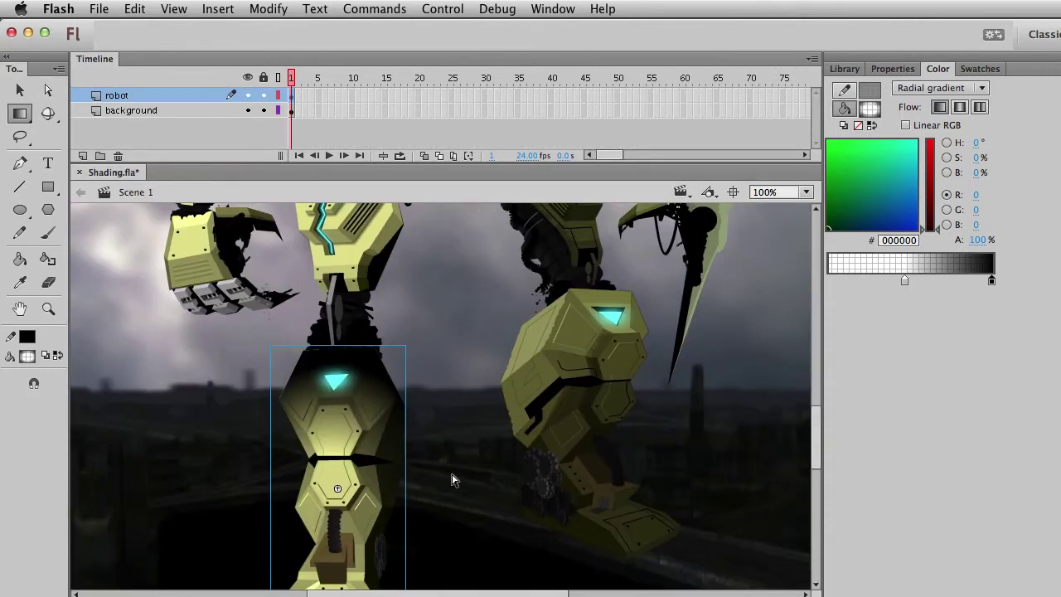
pyautogui.click(500, 532)
pyautogui.press('space')
pyautogui.moveTo(384, 339); pyautogui.dragTo(381, 224)
pyautogui.press('v')
pyautogui.click(330, 388)
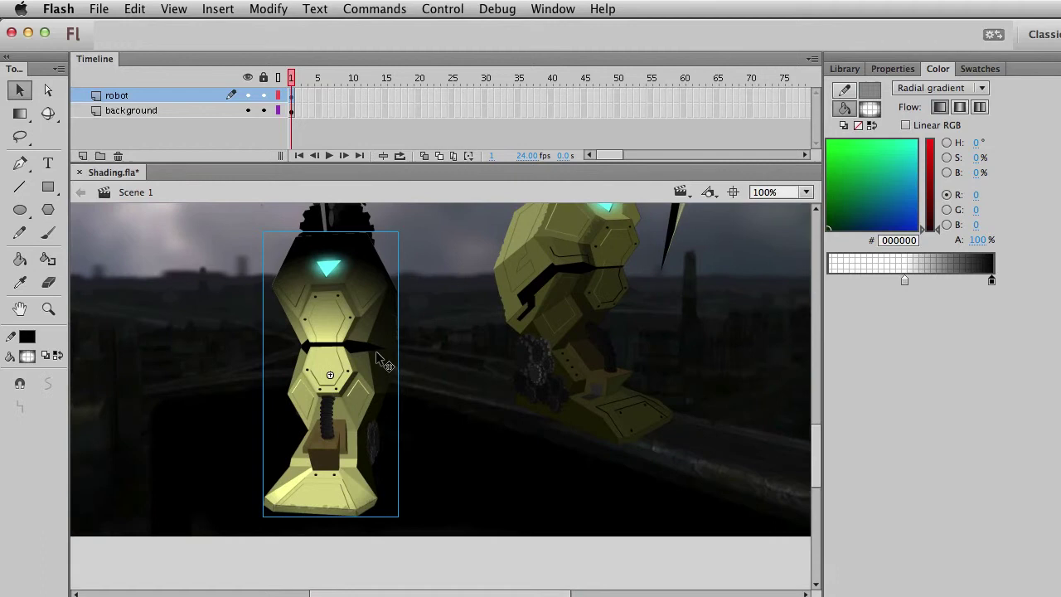
# Move the gradient's centre back up, just left of the boot's middle seam, and enlarge the gradient oval slightly.
pyautogui.doubleClick(340, 392)
pyautogui.press('f')
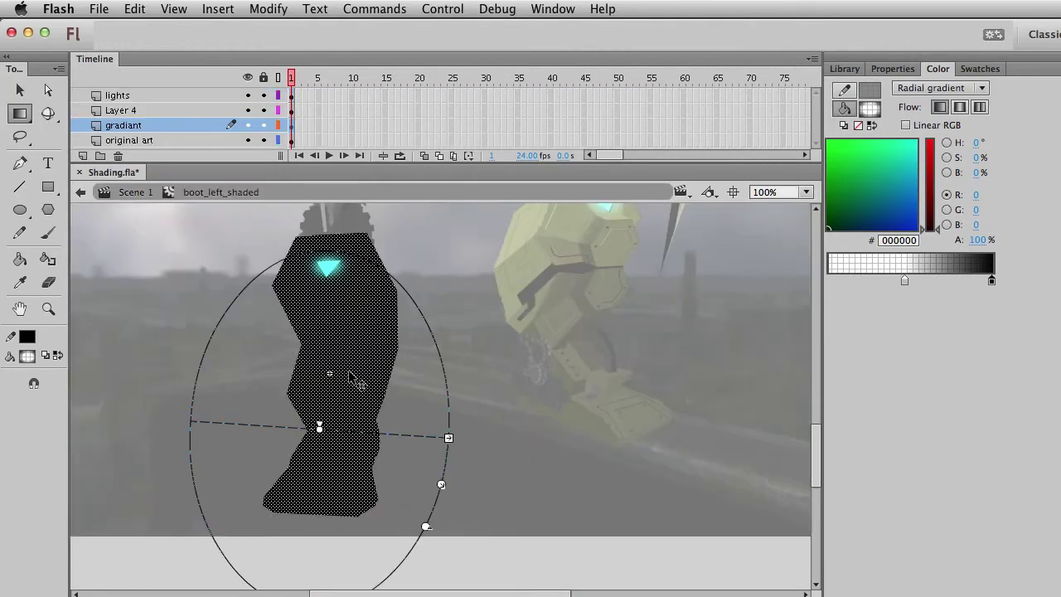
pyautogui.click(353, 383)
pyautogui.moveTo(320, 427); pyautogui.dragTo(317, 346)
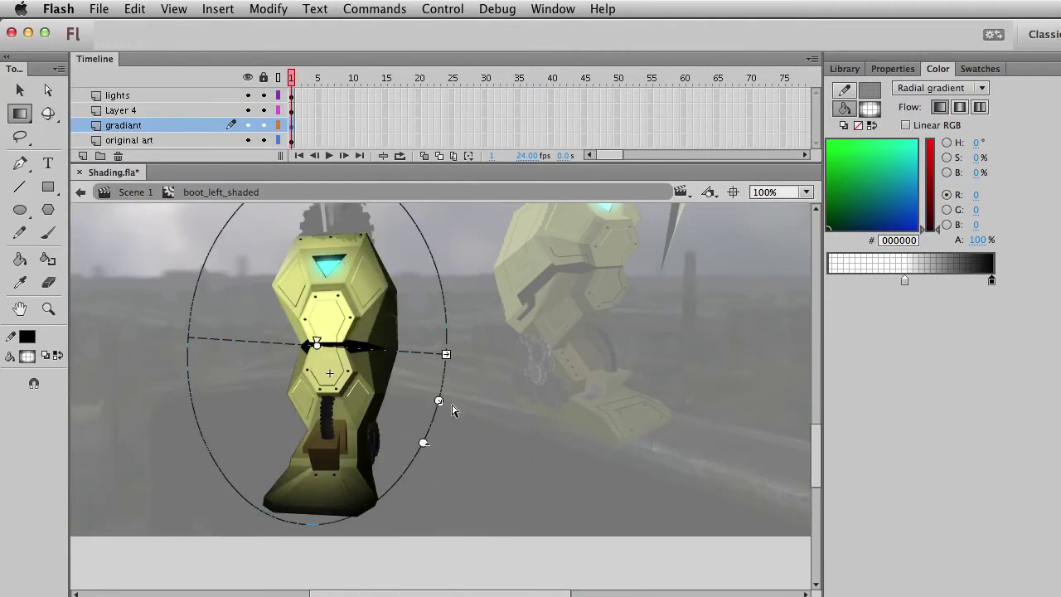
pyautogui.moveTo(439, 400); pyautogui.dragTo(450, 407)
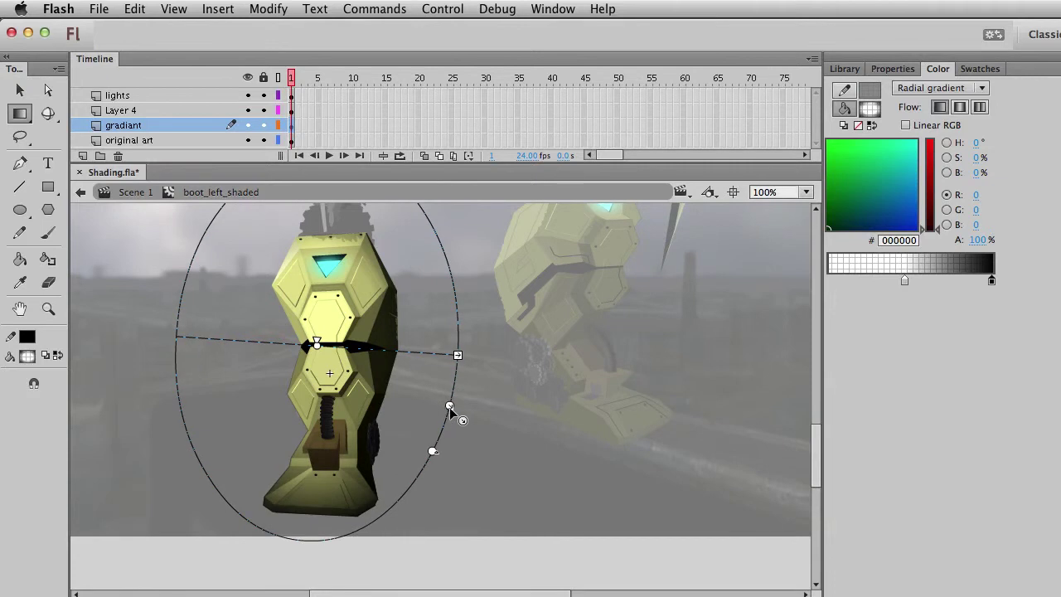
pyautogui.moveTo(318, 343); pyautogui.dragTo(310, 330)
pyautogui.press('v')
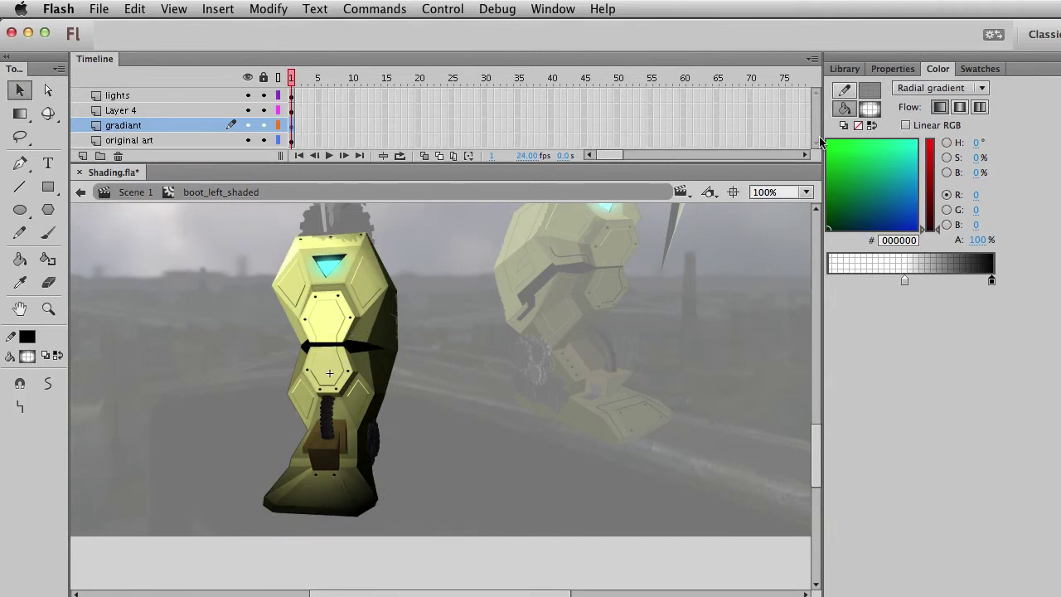
# Move the transparent colour stop to the start of the ramp and enlarge the gradient oval further around the boot.
pyautogui.click(372, 407)
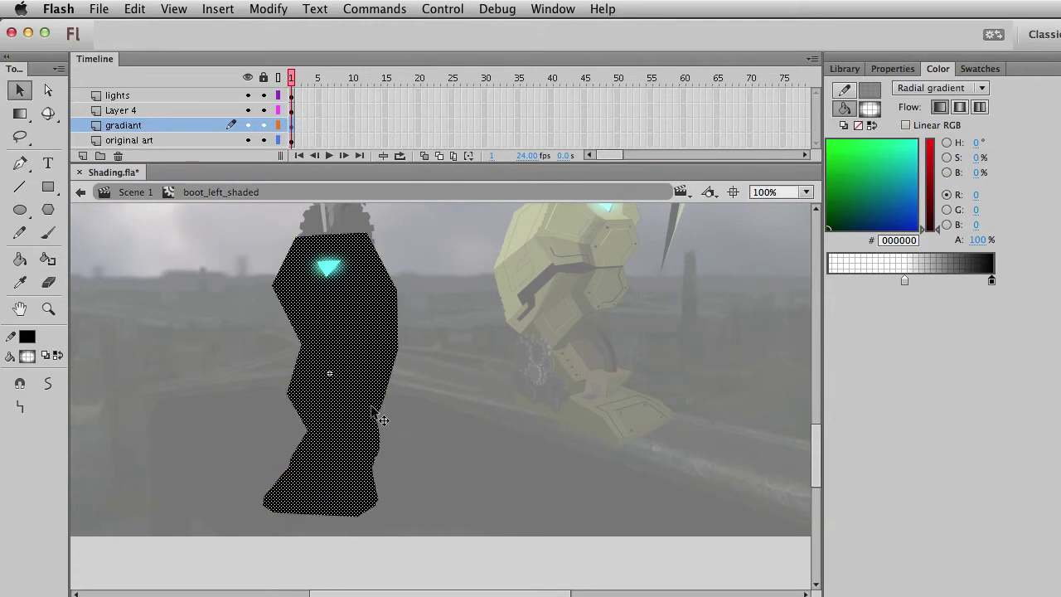
pyautogui.moveTo(904, 281); pyautogui.dragTo(831, 281)
pyautogui.click(505, 493)
pyautogui.press('f')
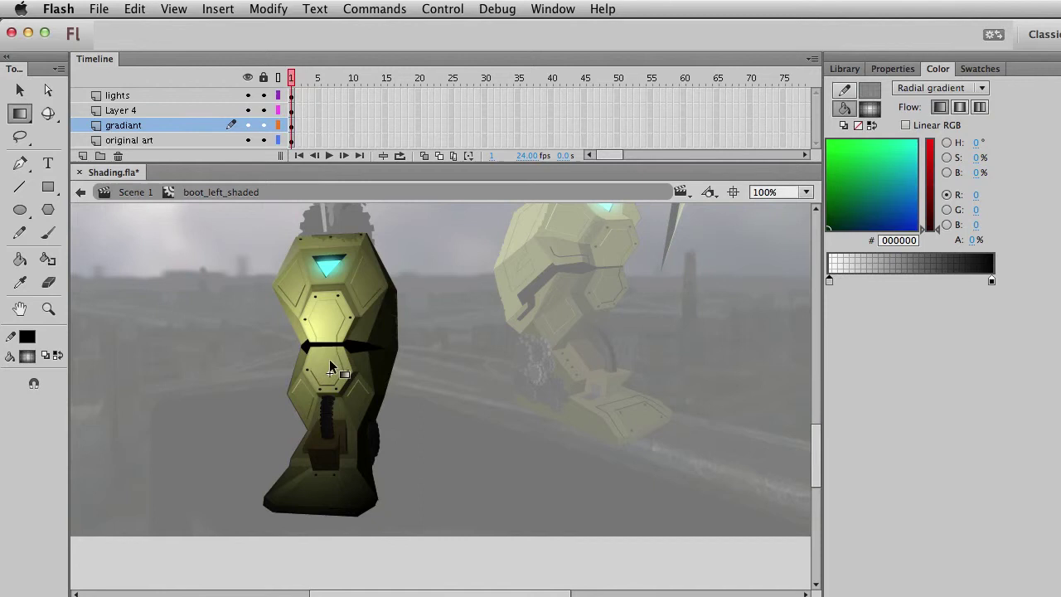
pyautogui.click(322, 370)
pyautogui.moveTo(311, 337); pyautogui.dragTo(314, 340)
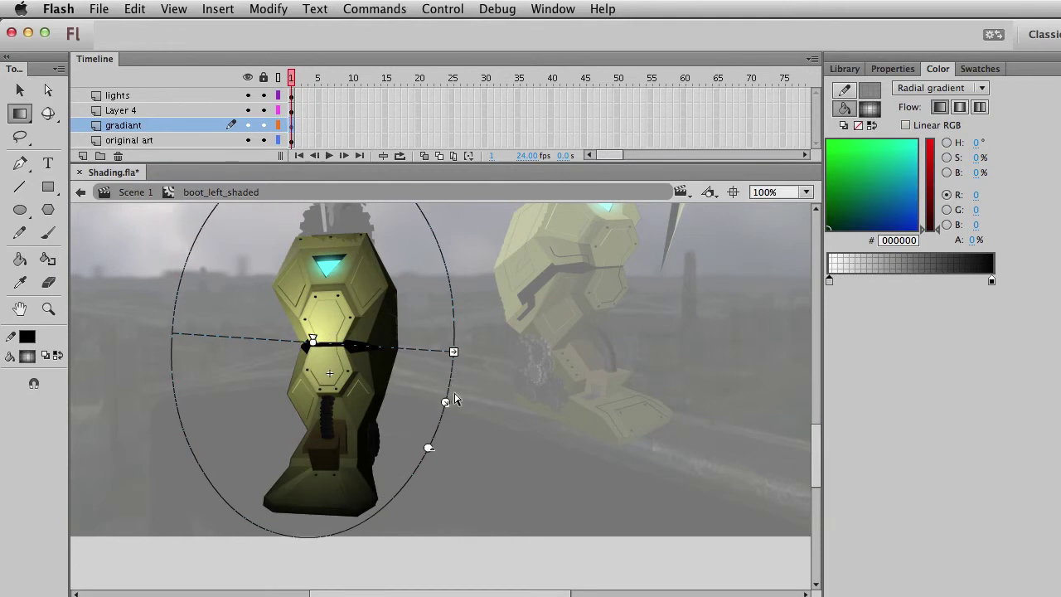
pyautogui.moveTo(450, 403); pyautogui.dragTo(469, 414)
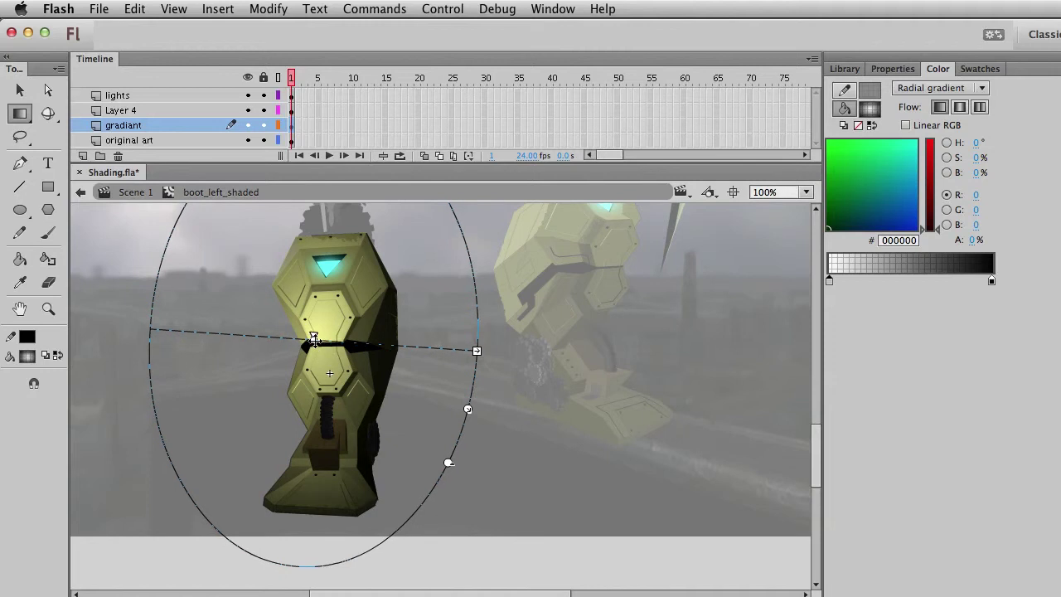
# Leave the left boot symbol for Scene 1 and compare the shaded left boot with the right boot.
pyautogui.doubleClick(536, 454)
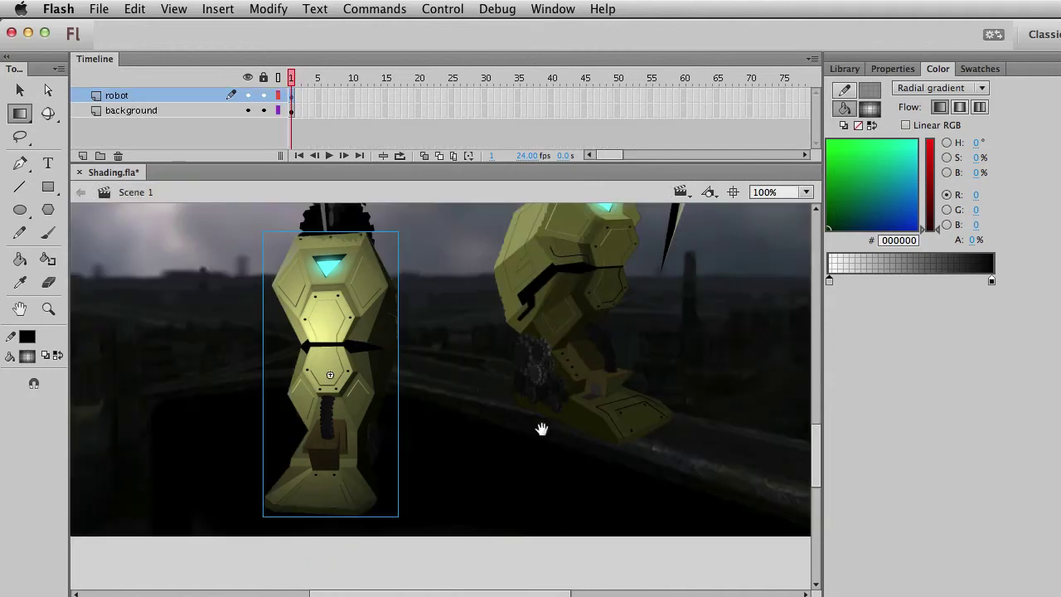
pyautogui.moveTo(542, 428); pyautogui.dragTo(476, 519)
pyautogui.press('v')
pyautogui.click(502, 412)
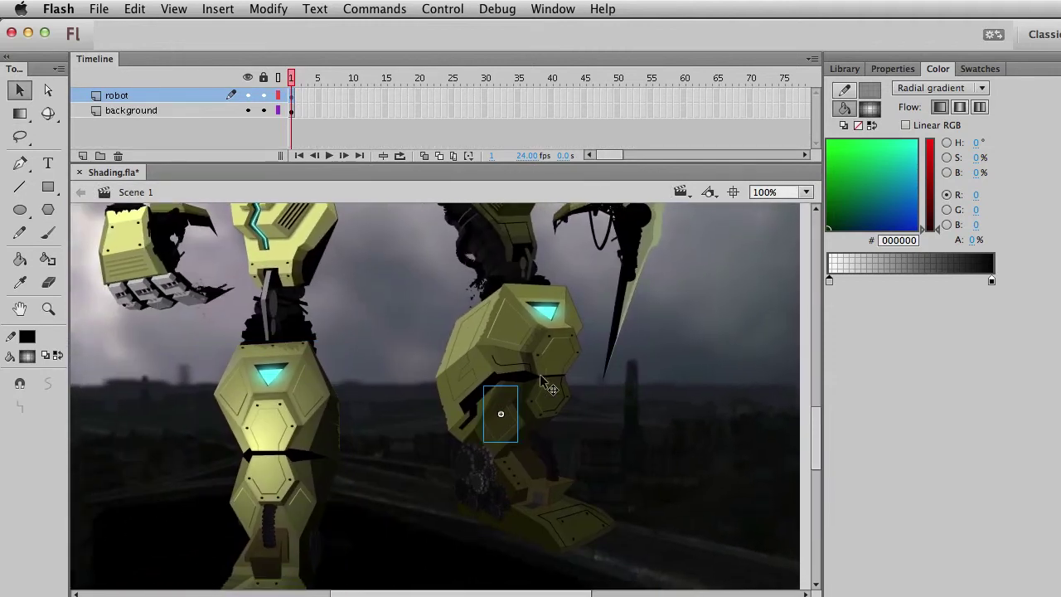
pyautogui.moveTo(576, 467); pyautogui.dragTo(467, 382)
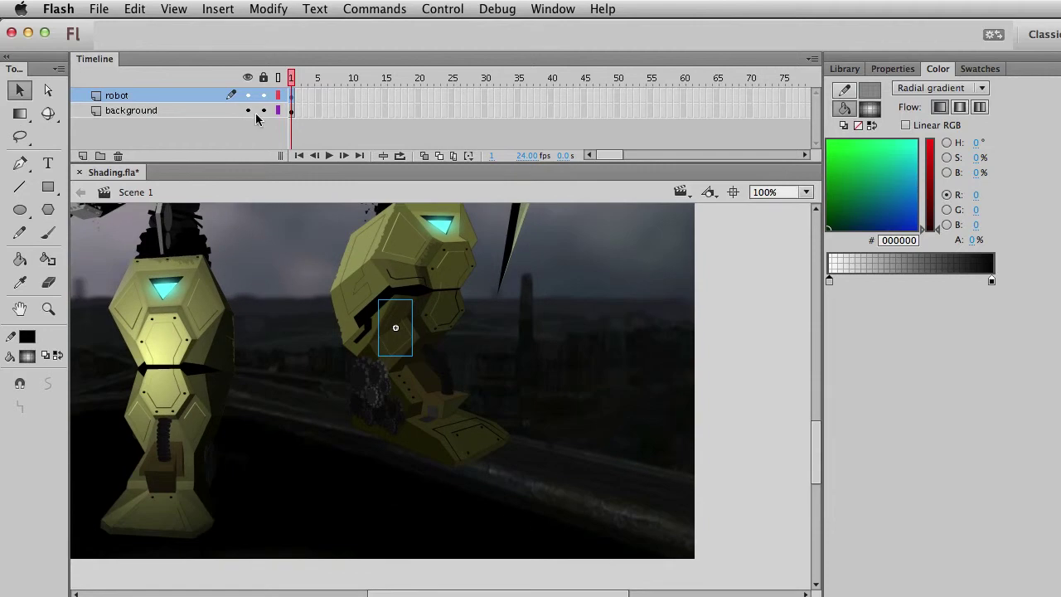
# Lock the background layer and convert all of the right boot's parts into a movie clip symbol named boot_right_shaded.
pyautogui.moveTo(523, 573); pyautogui.dragTo(274, 199)
pyautogui.scroll(5, 456, 359)
pyautogui.press('F8')
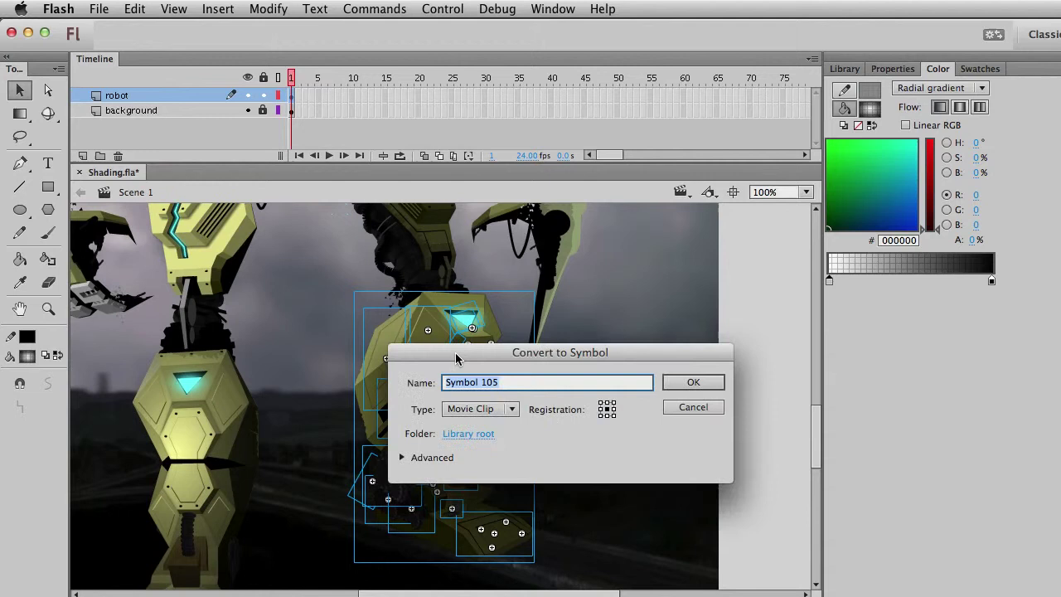
pyautogui.write('boot_r')
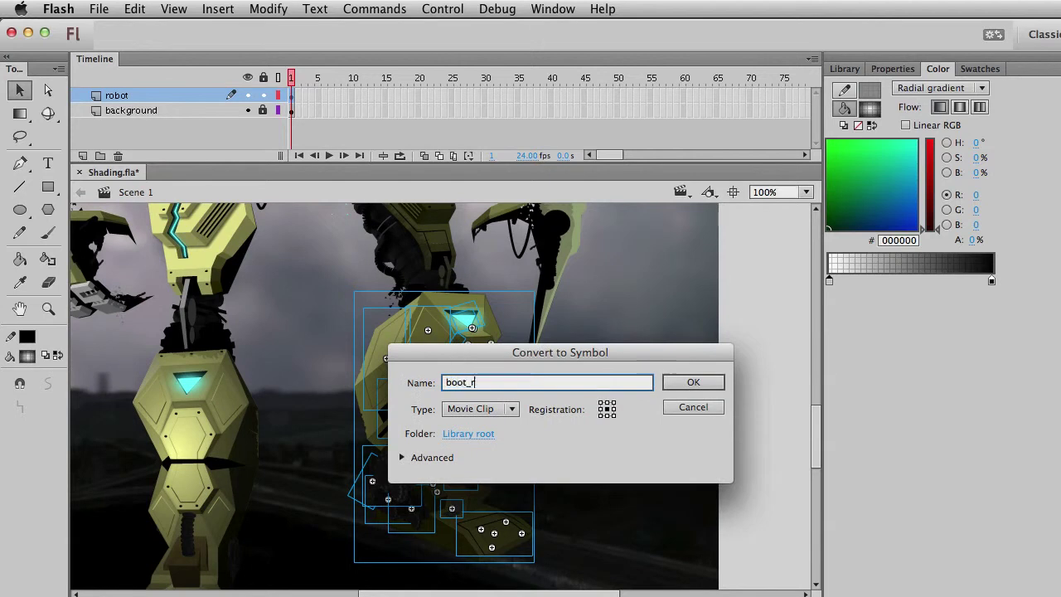
pyautogui.write('ight_shaded')
pyautogui.press('Return')
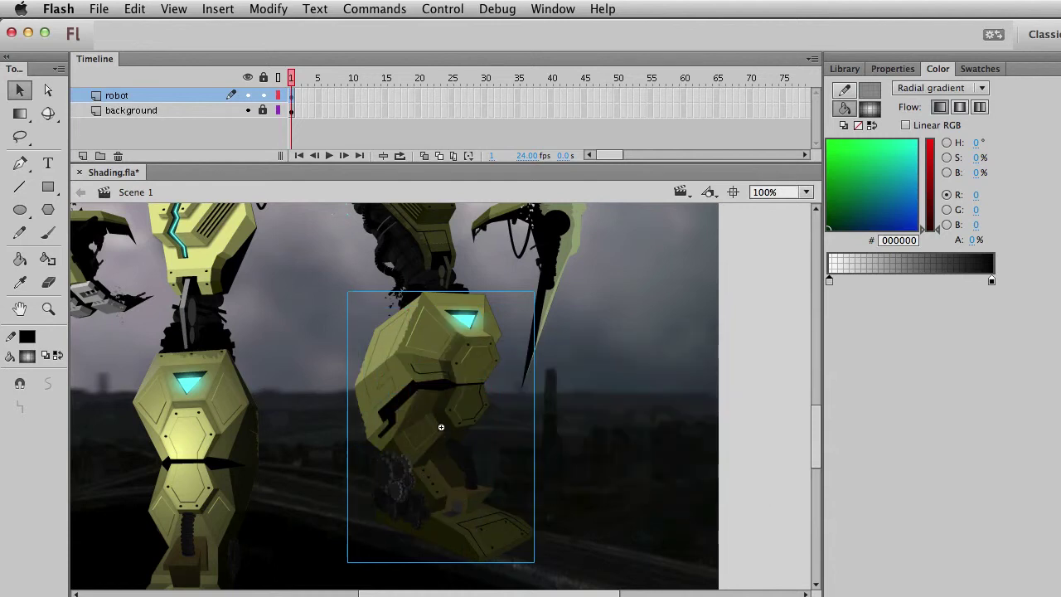
# Inside the right boot symbol, add two layers and move the cyan light in place onto the top one.
pyautogui.doubleClick(444, 371)
pyautogui.press('super+shift+a')
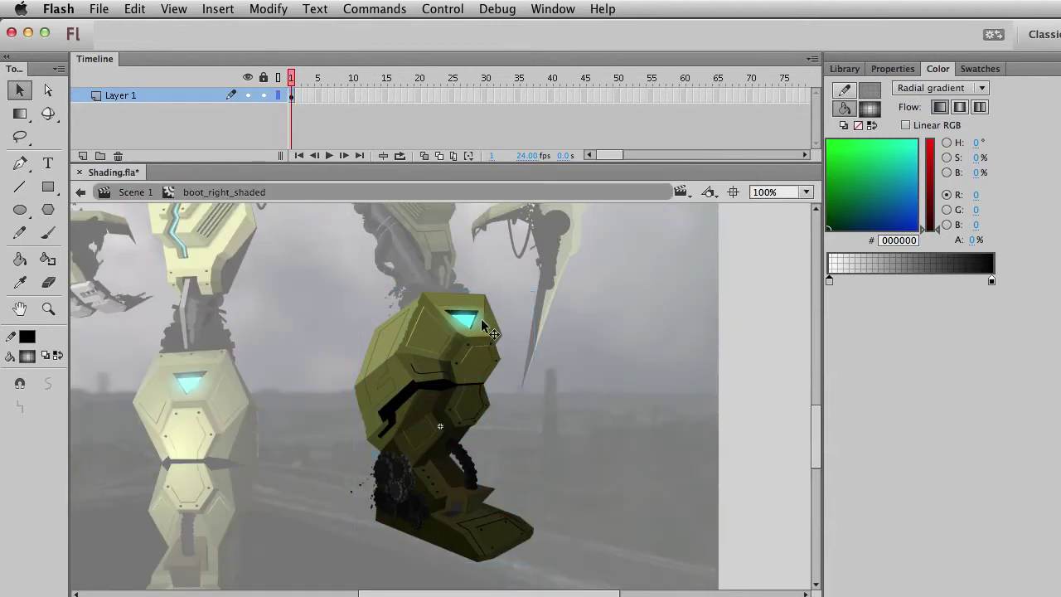
pyautogui.click(471, 318)
pyautogui.press('super+x')
pyautogui.click(82, 156)
pyautogui.click(82, 156)
pyautogui.hotkey('ctrl', 'shift', 'v')
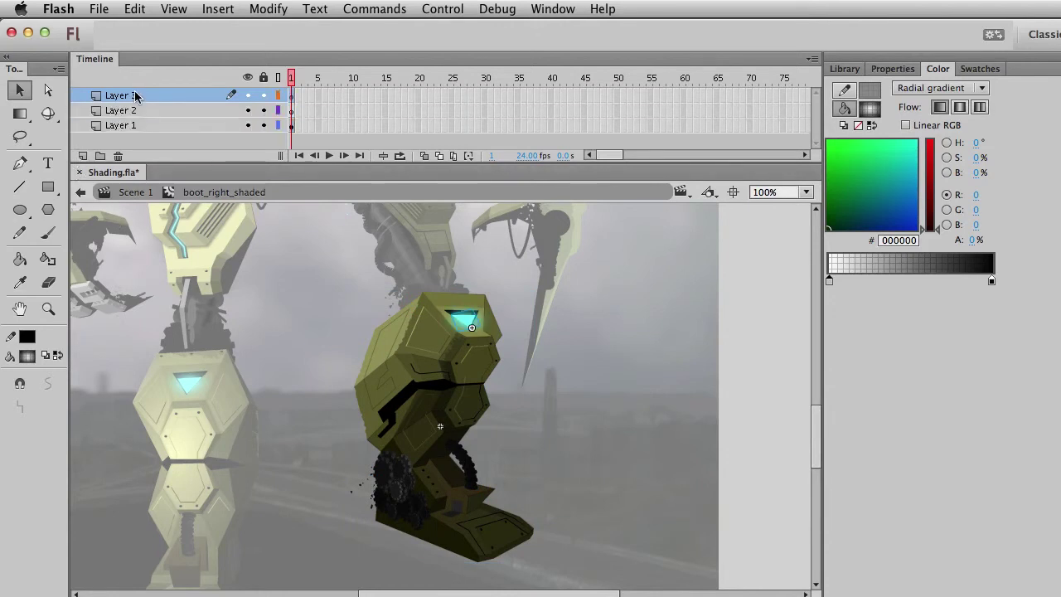
# Rename the top layer lights, the bottom layer original art and the middle layer gradiant.
pyautogui.doubleClick(133, 95)
pyautogui.press('BackSpace')
pyautogui.write('lights')
pyautogui.press('Return')
pyautogui.doubleClick(135, 126)
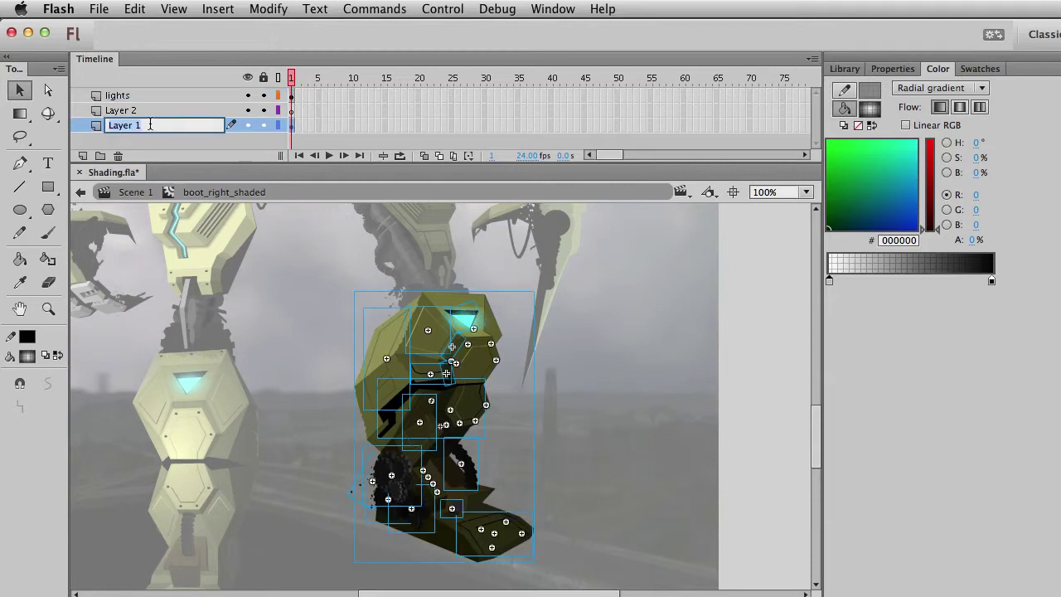
pyautogui.write('original art')
pyautogui.press('Return')
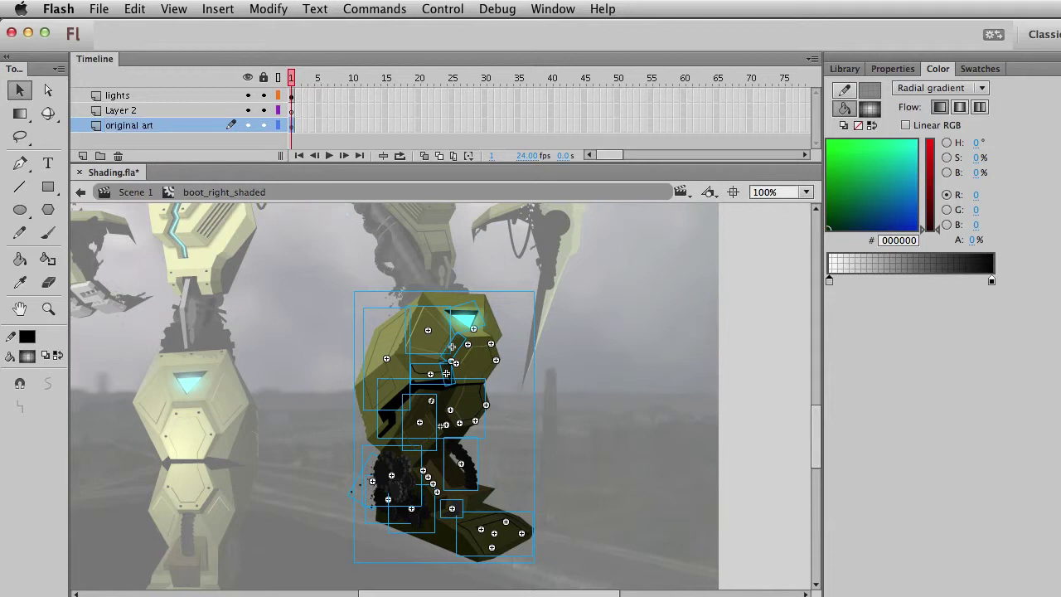
pyautogui.doubleClick(141, 109)
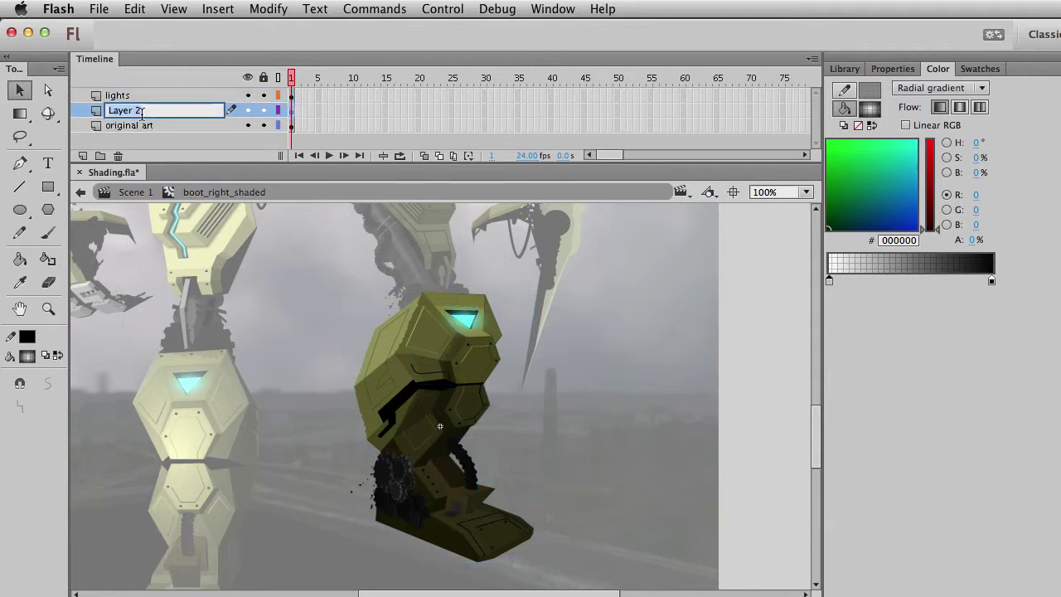
pyautogui.write('gradiant')
pyautogui.press('Return')
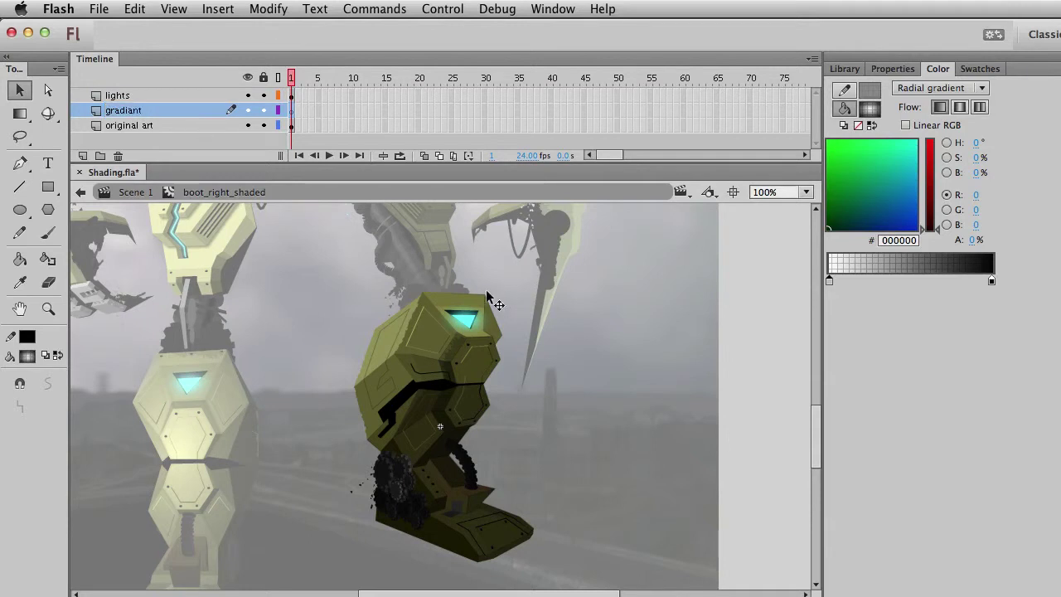
# Check the contents of the lights layer and lock it.
pyautogui.click(291, 95)
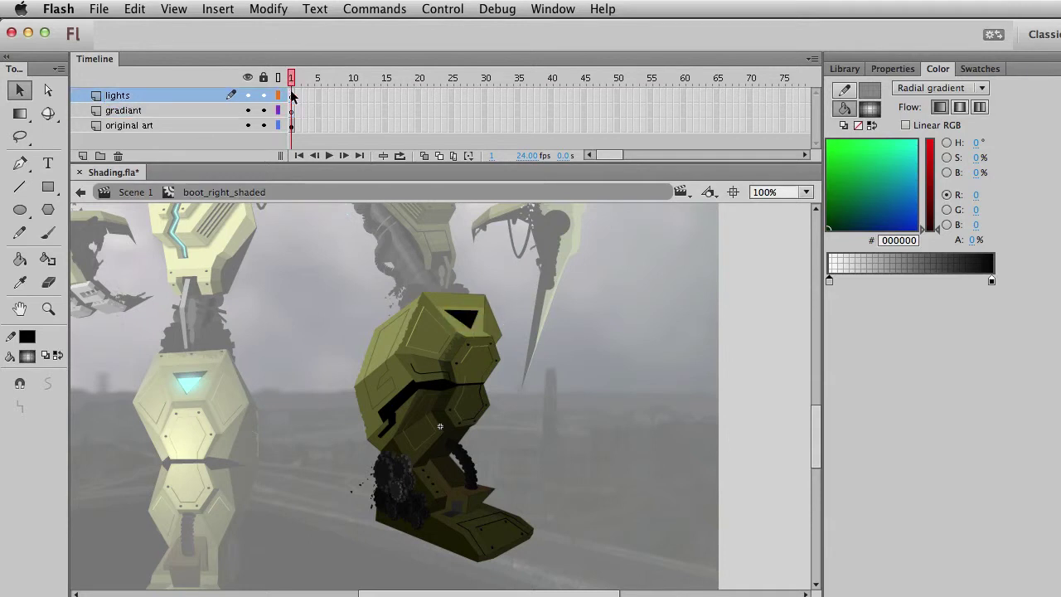
pyautogui.click(394, 301)
pyautogui.click(263, 96)
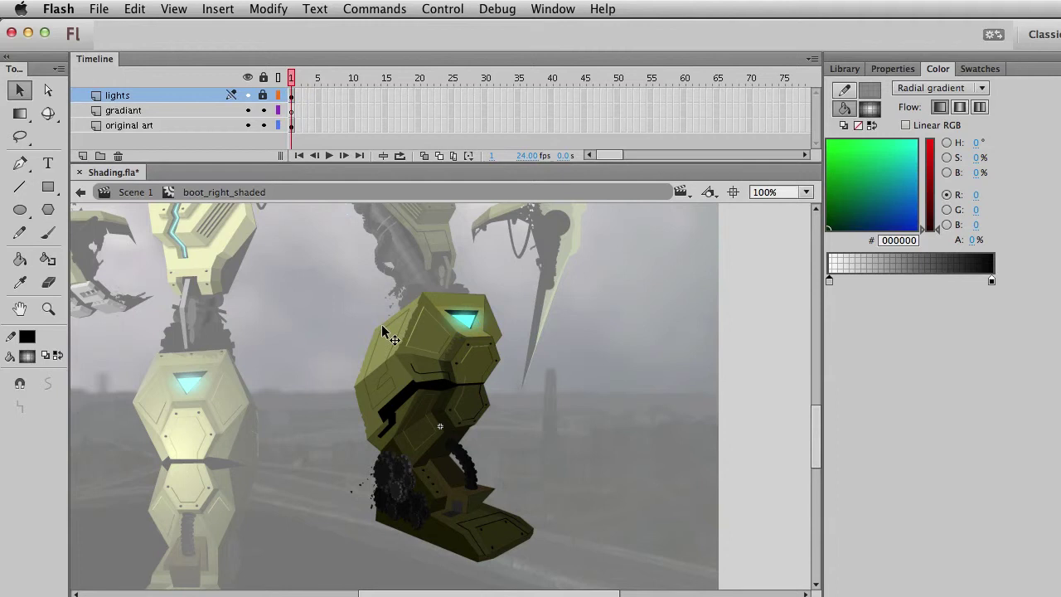
# Duplicate the right boot's art, except the loose specks beside the gears, in place on the gradiant layer and break it apart into shapes.
pyautogui.moveTo(304, 271); pyautogui.dragTo(602, 591)
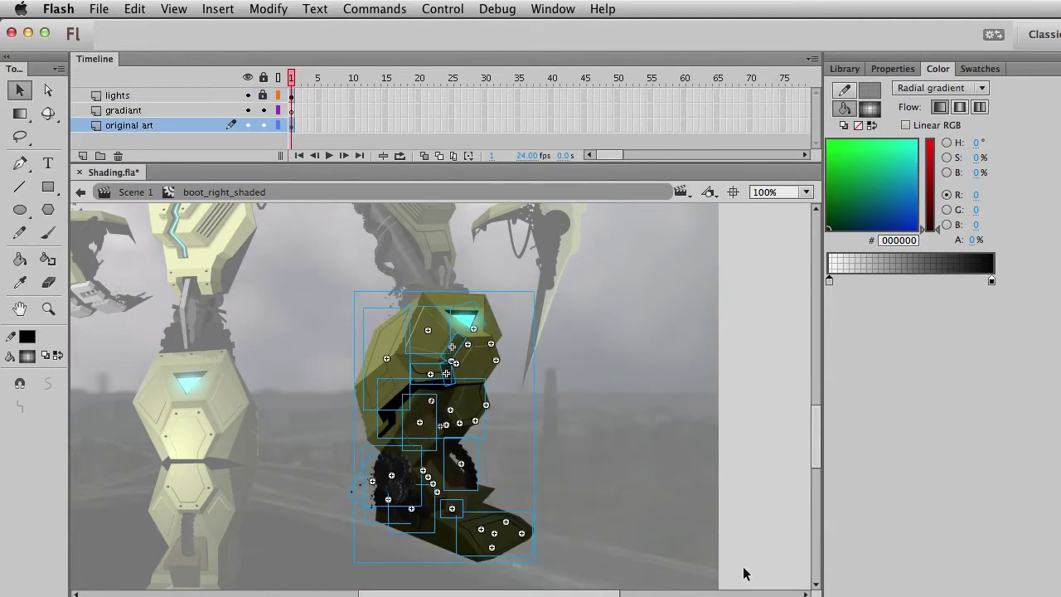
pyautogui.click(604, 476)
pyautogui.click(376, 480)
pyautogui.click(361, 484)
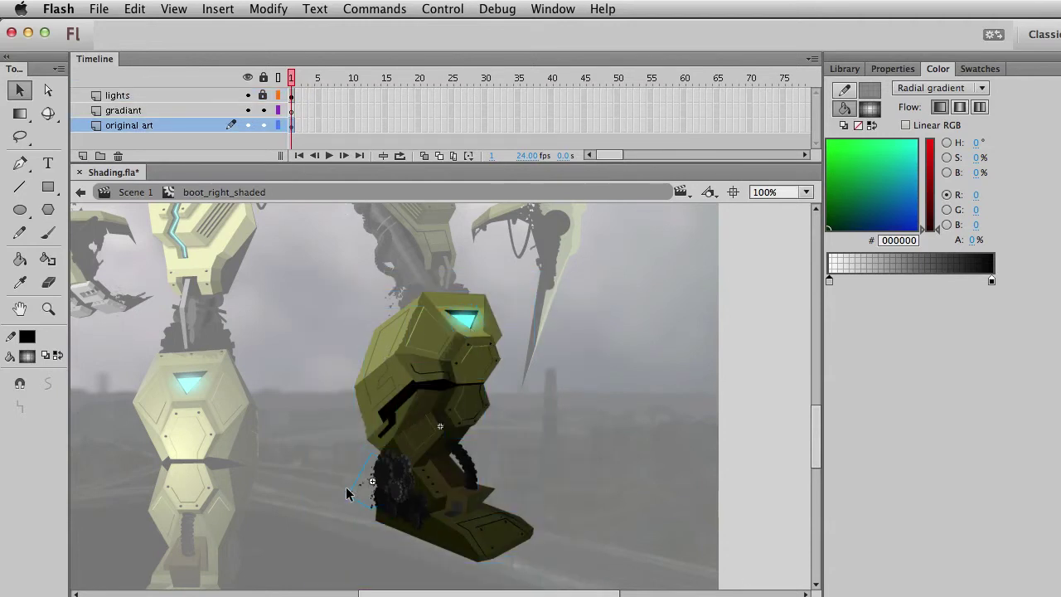
pyautogui.moveTo(336, 290); pyautogui.dragTo(580, 590)
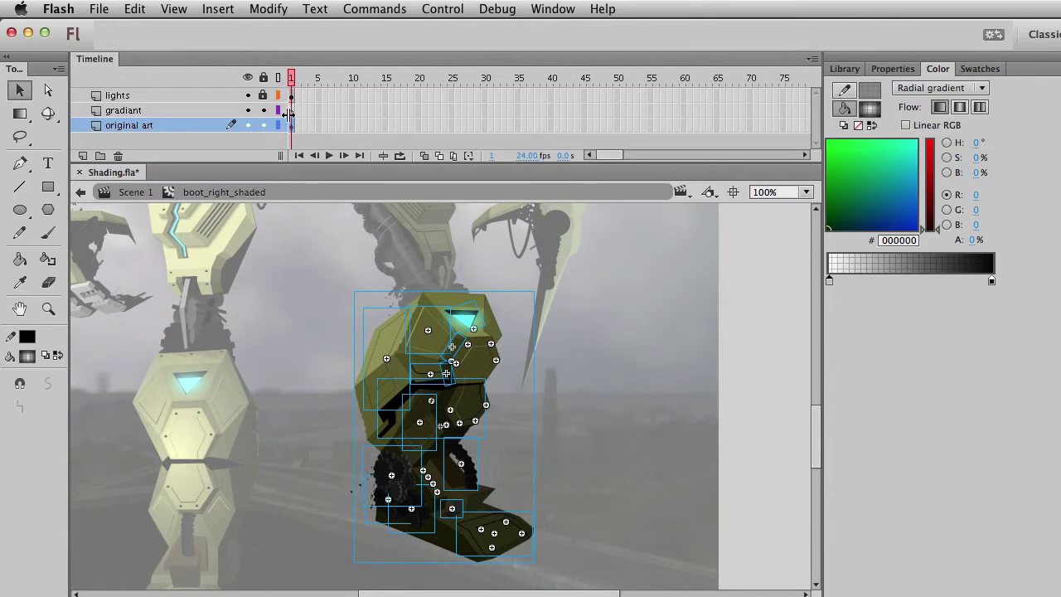
pyautogui.click(290, 111)
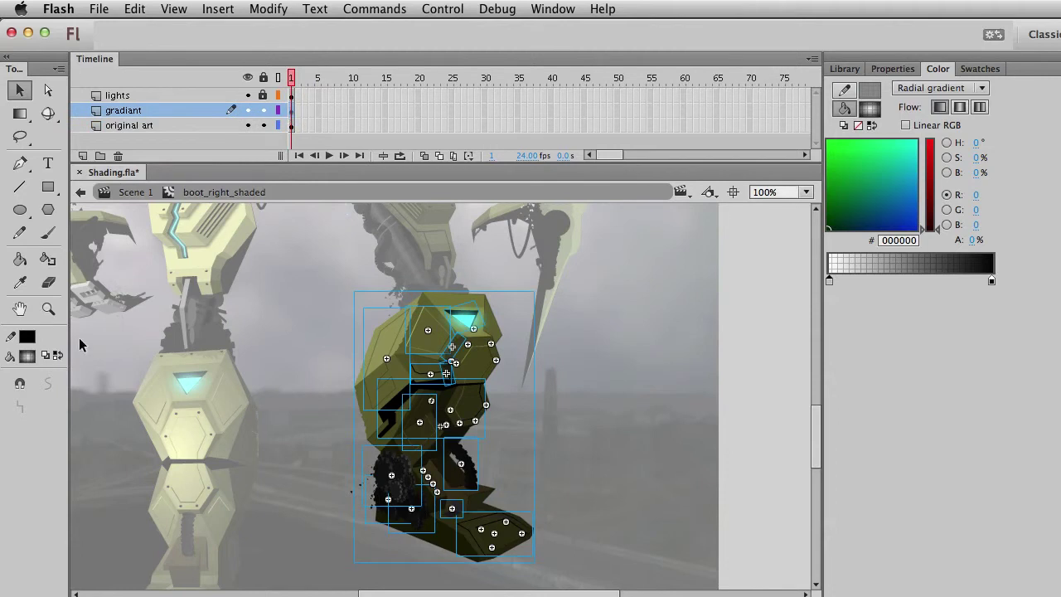
pyautogui.hotkey('ctrl', 'b')
pyautogui.hotkey('ctrl', 'b')
# Fill the gradiant layer's broken-apart boot shapes with solid #33CCCC at 0% alpha.
pyautogui.click(32, 357)
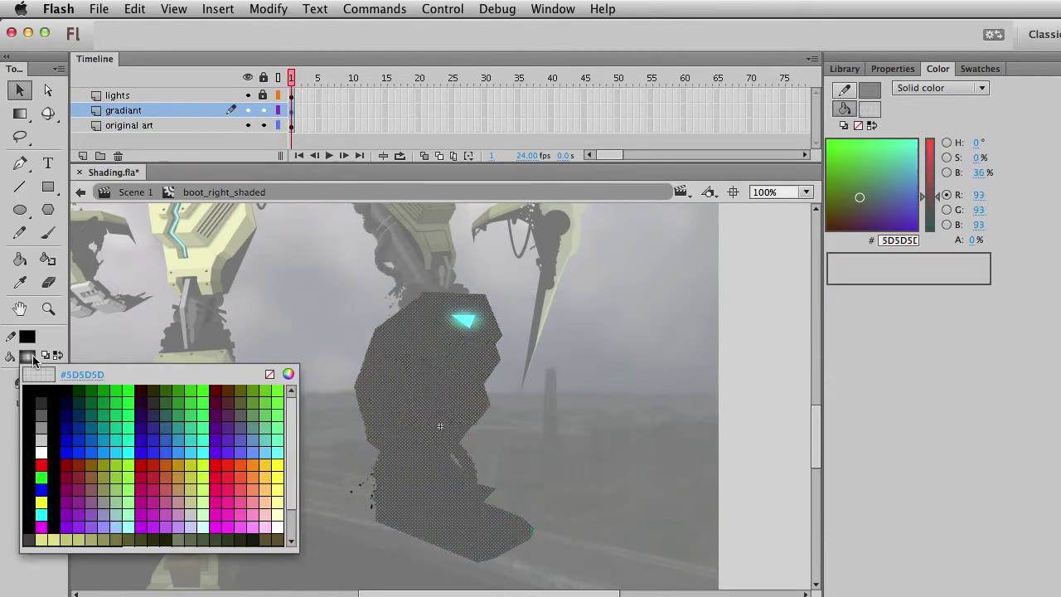
pyautogui.click(187, 446)
pyautogui.click(364, 502)
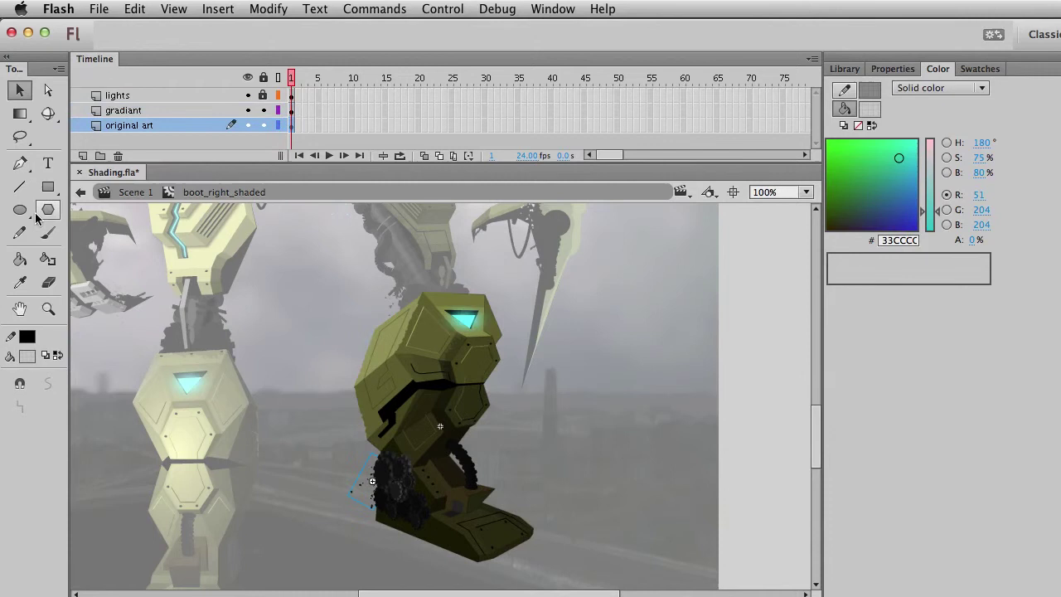
# Fill the gradiant layer's boot overlay with a transparent-to-black radial gradient, with Lock Fill turned off.
pyautogui.click(20, 258)
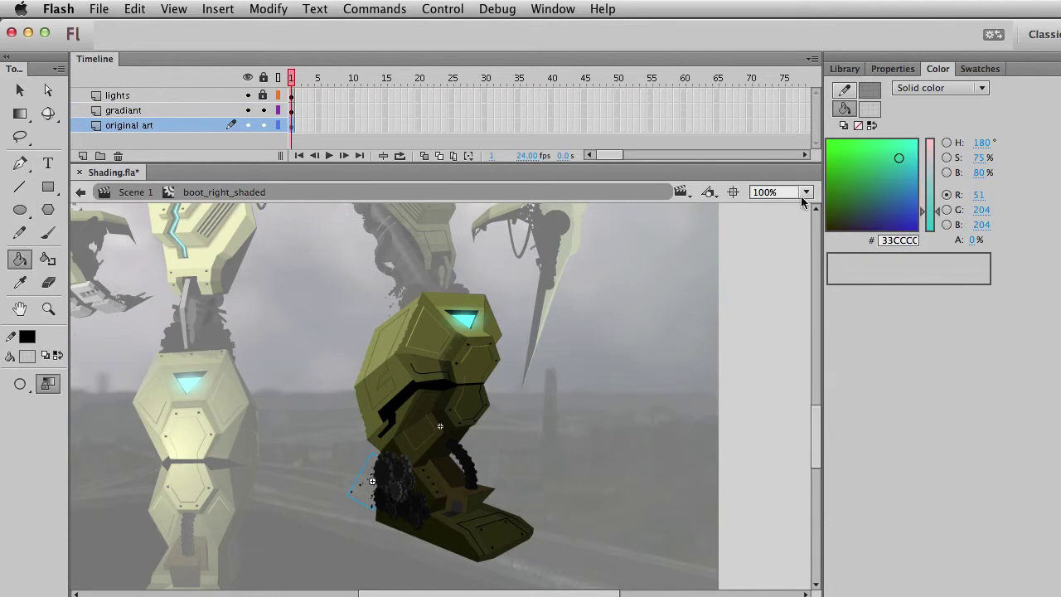
pyautogui.click(937, 89)
pyautogui.click(937, 150)
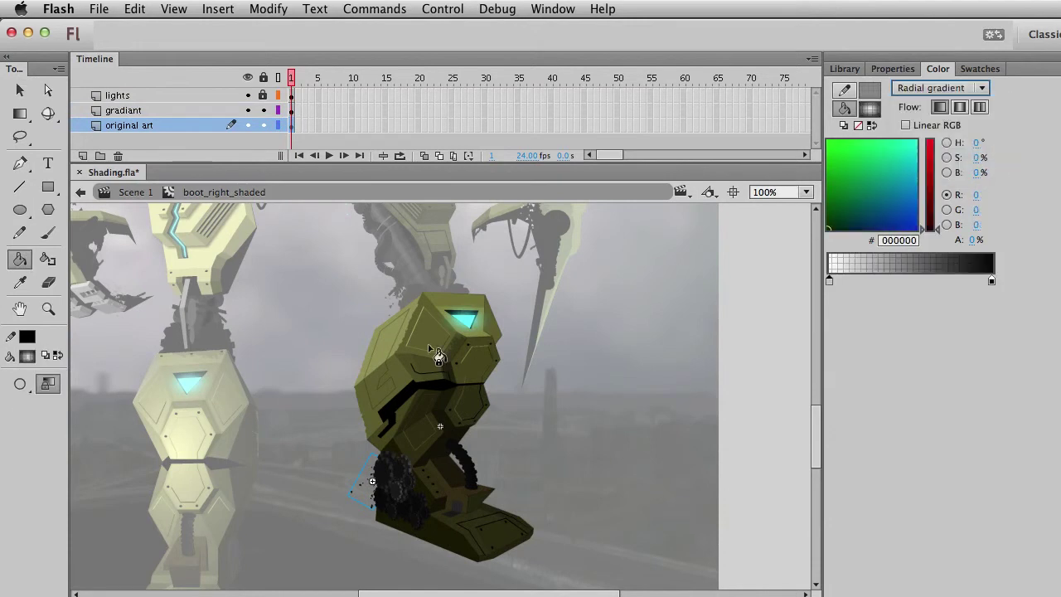
pyautogui.click(439, 375)
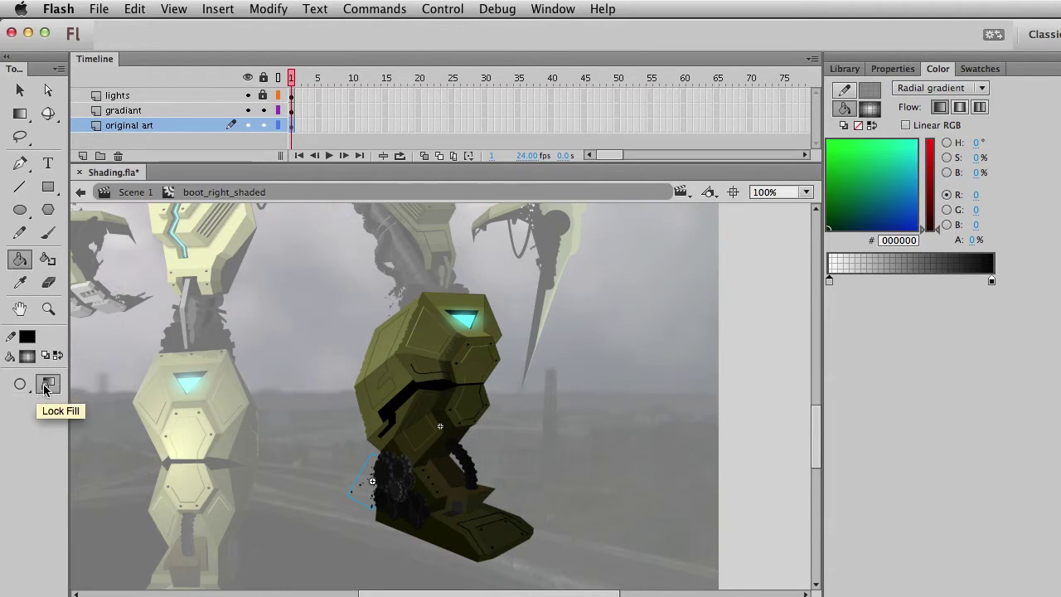
pyautogui.click(463, 389)
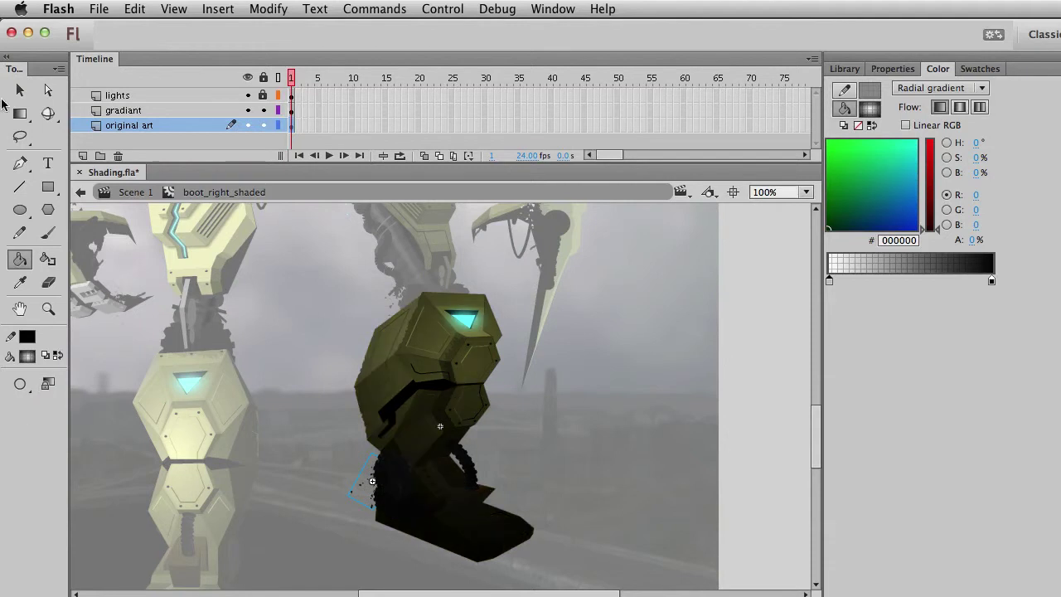
pyautogui.click(20, 89)
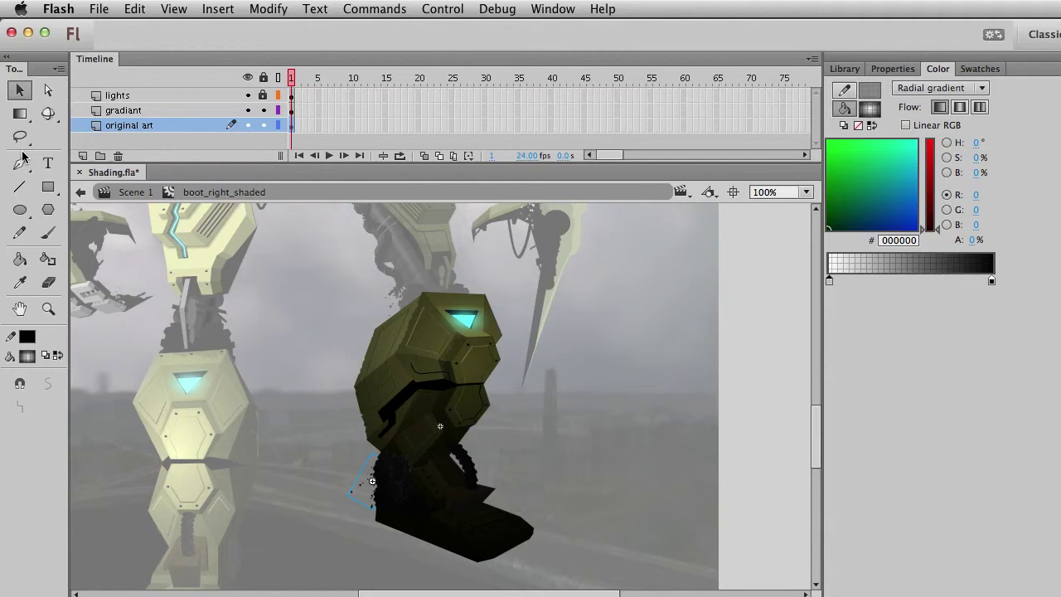
# Recentre the overlay's radial gradient on the boot's ankle and shrink its radius.
pyautogui.press('f')
pyautogui.click(438, 365)
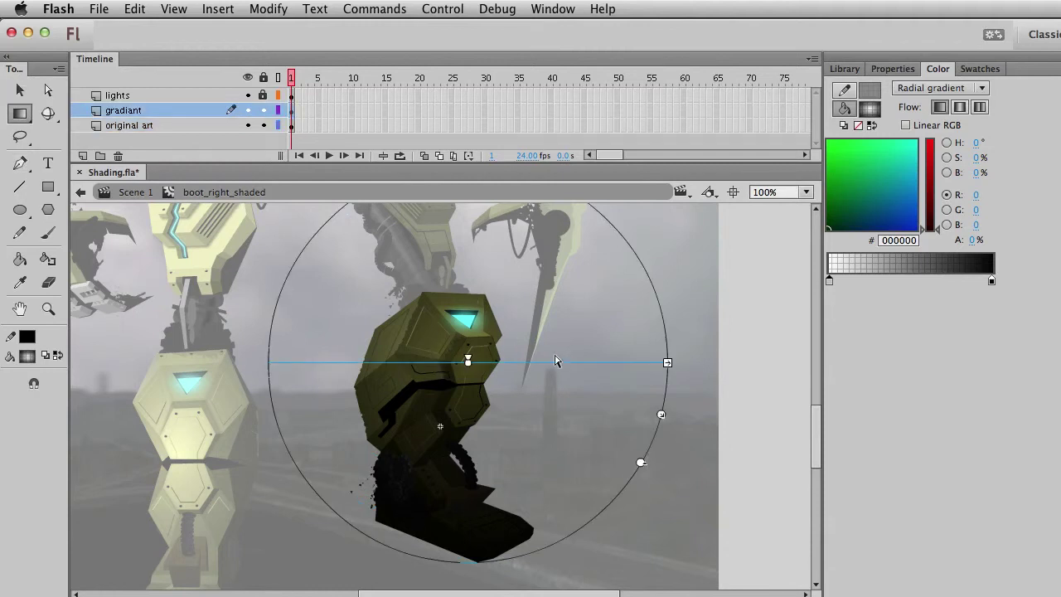
pyautogui.press('space')
pyautogui.moveTo(558, 363); pyautogui.dragTo(569, 496)
pyautogui.press('v')
pyautogui.scroll(-4, 616, 475)
pyautogui.hscroll(1, 625, 491)
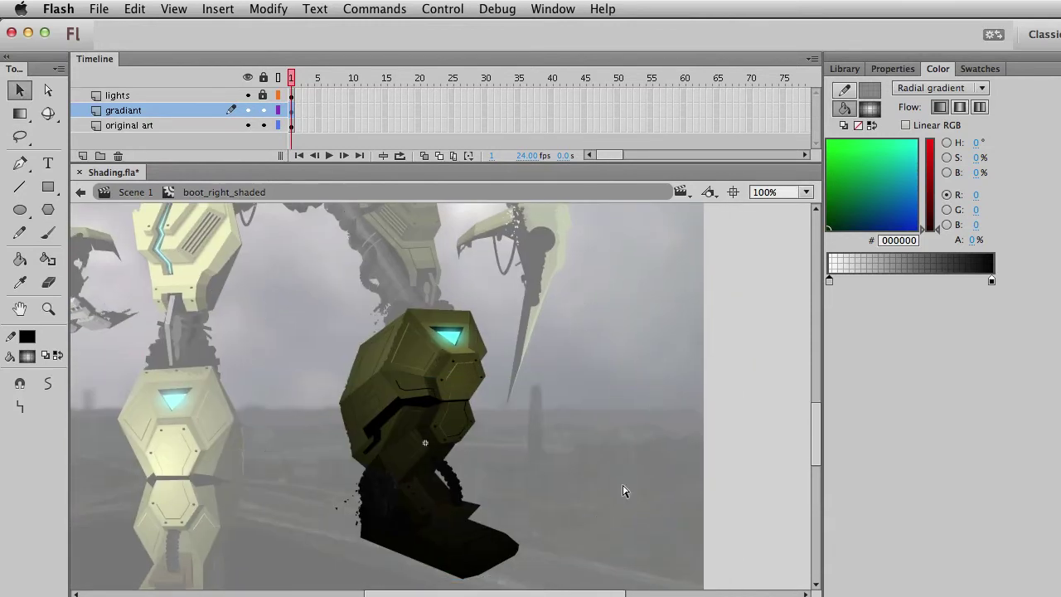
pyautogui.press('f')
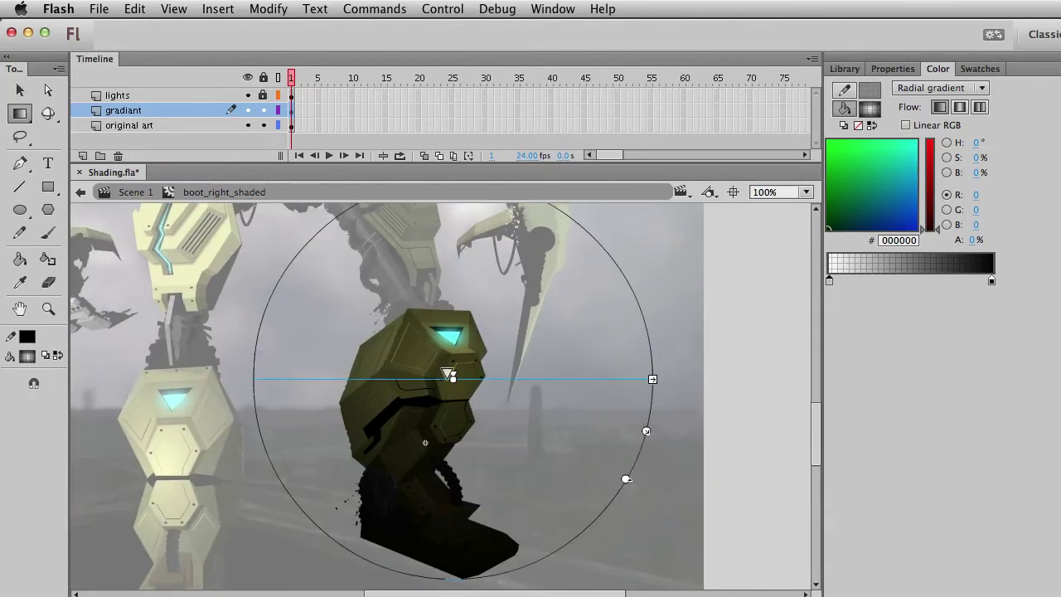
pyautogui.moveTo(450, 373); pyautogui.dragTo(448, 481)
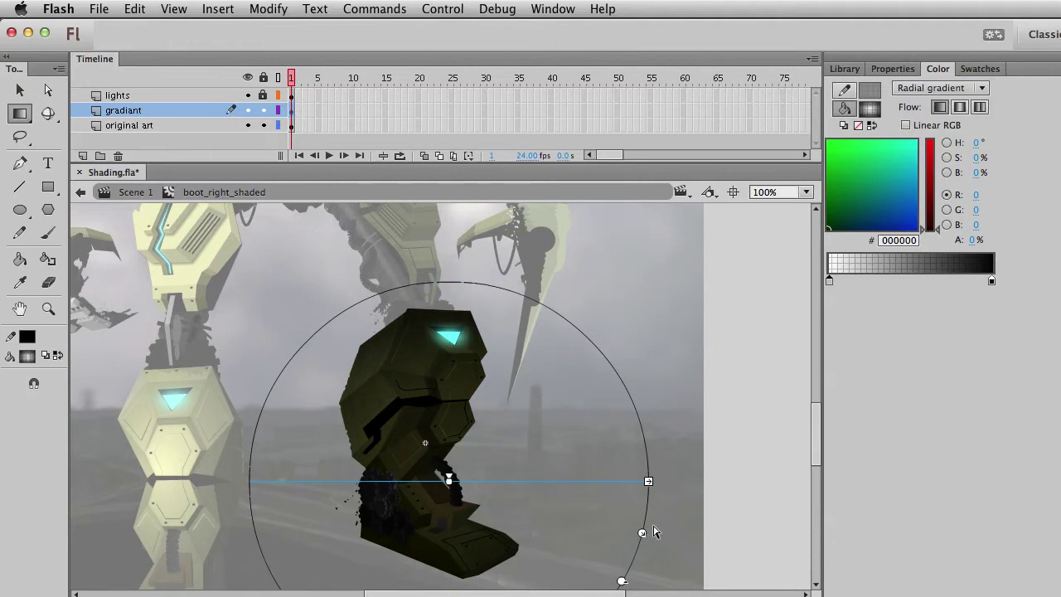
pyautogui.moveTo(642, 532); pyautogui.dragTo(574, 515)
pyautogui.scroll(-3, 574, 514)
# Shift the radial gradient's transparent stop inward, and try moving the overlay aside before undoing that move.
pyautogui.press('v')
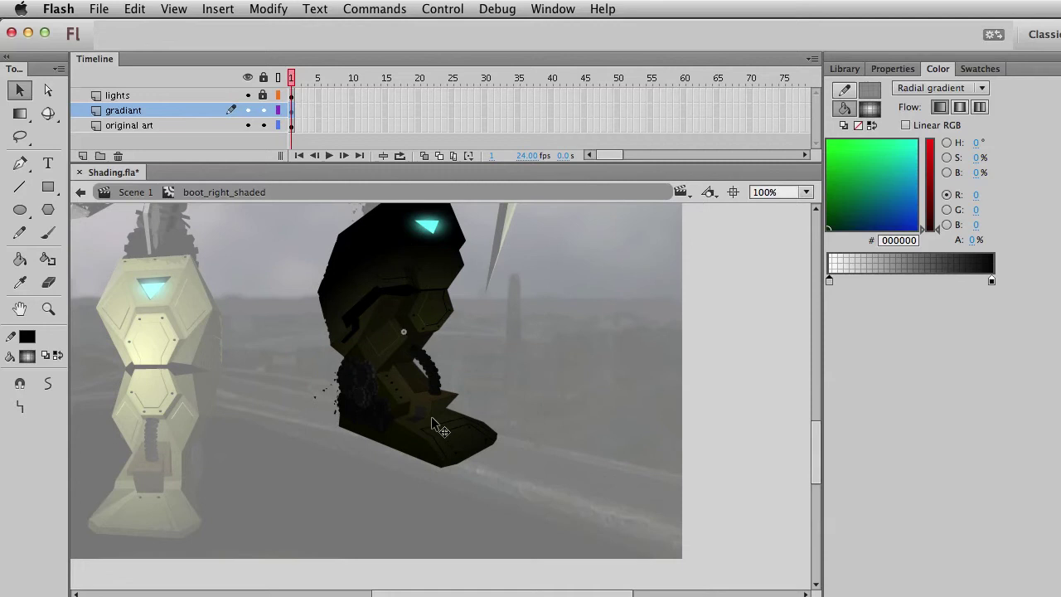
pyautogui.click(432, 423)
pyautogui.moveTo(829, 281); pyautogui.dragTo(863, 281)
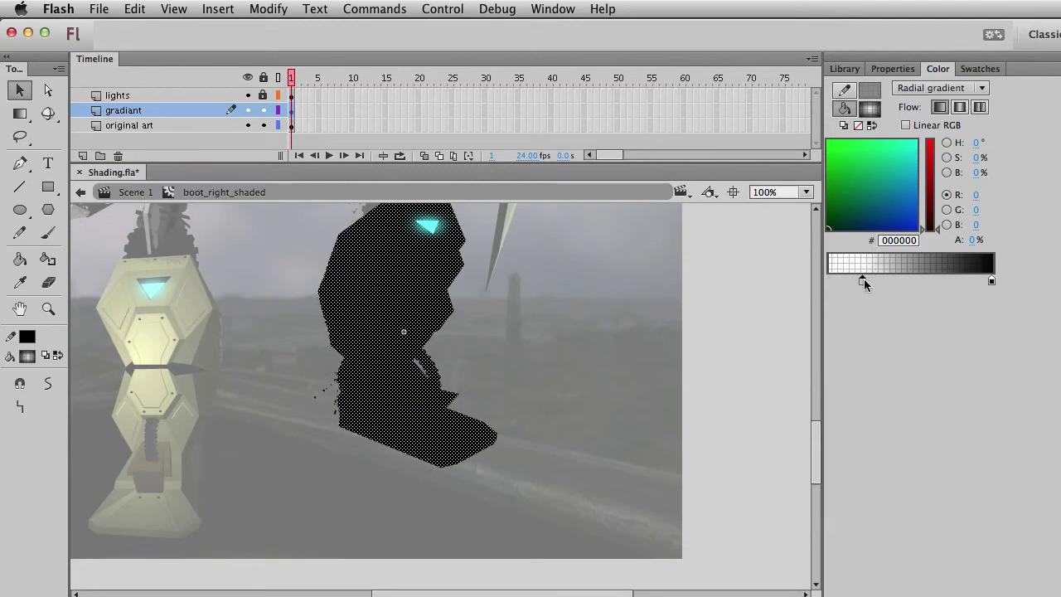
pyautogui.moveTo(437, 403); pyautogui.dragTo(596, 400)
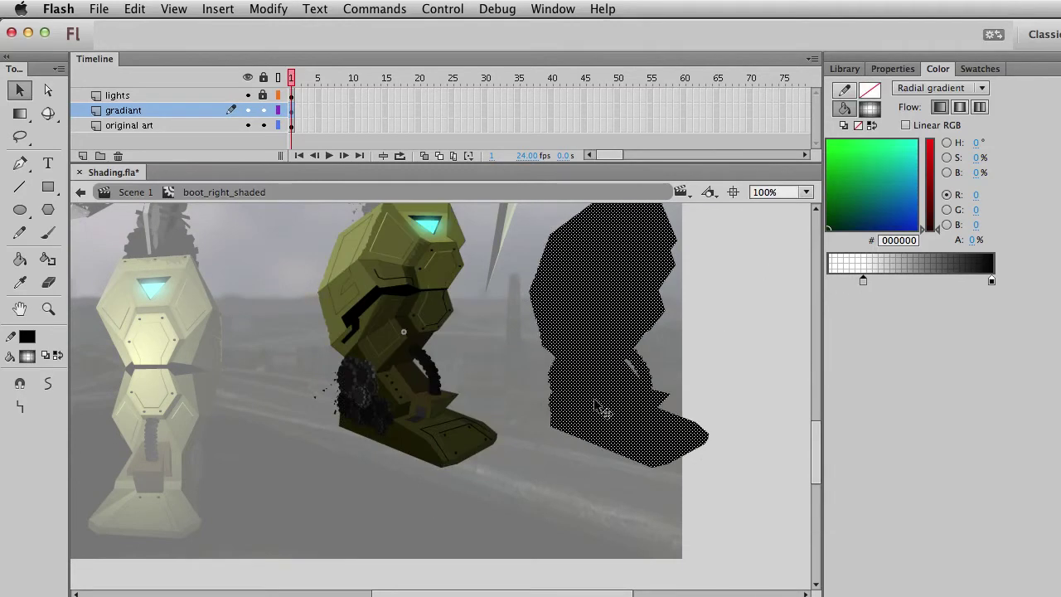
pyautogui.press('super+z')
# Change the right boot overlay's fill type to a linear gradient.
pyautogui.click(617, 469)
pyautogui.moveTo(578, 364); pyautogui.dragTo(601, 400)
pyautogui.click(420, 378)
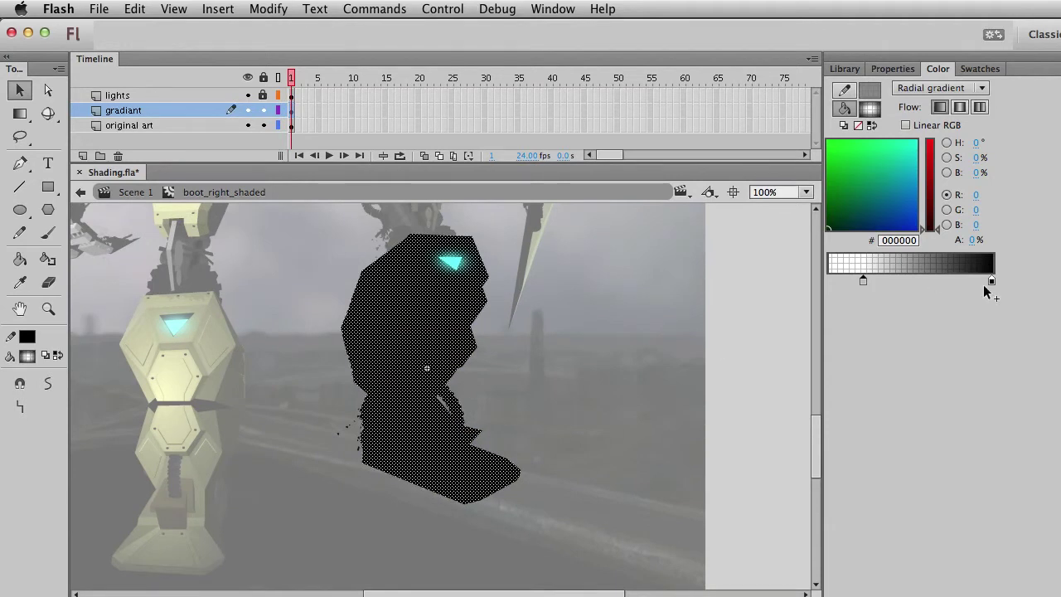
pyautogui.click(940, 88)
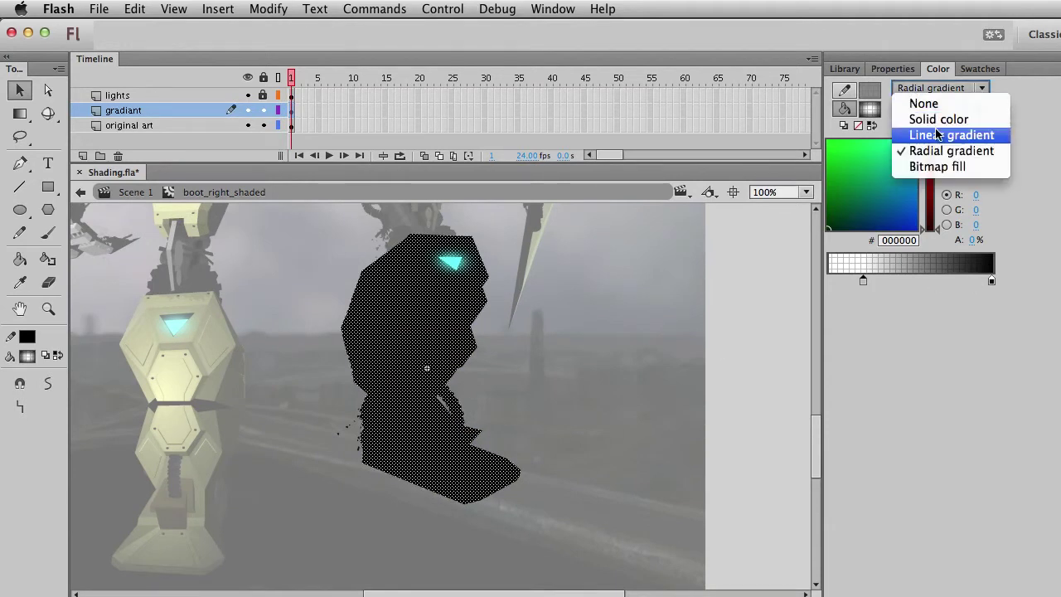
pyautogui.click(937, 135)
pyautogui.click(614, 417)
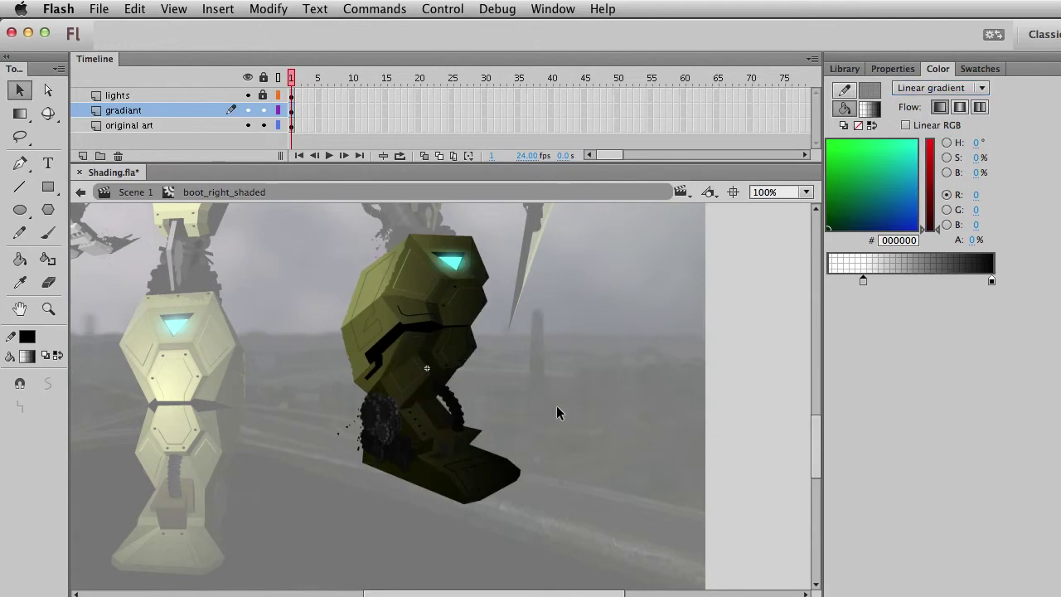
# Rotate, reposition and scale the linear gradient diagonally so the darkness falls on the boot's upper-left side and clears toward the foot.
pyautogui.press('f')
pyautogui.click(456, 394)
pyautogui.moveTo(522, 235); pyautogui.dragTo(322, 327)
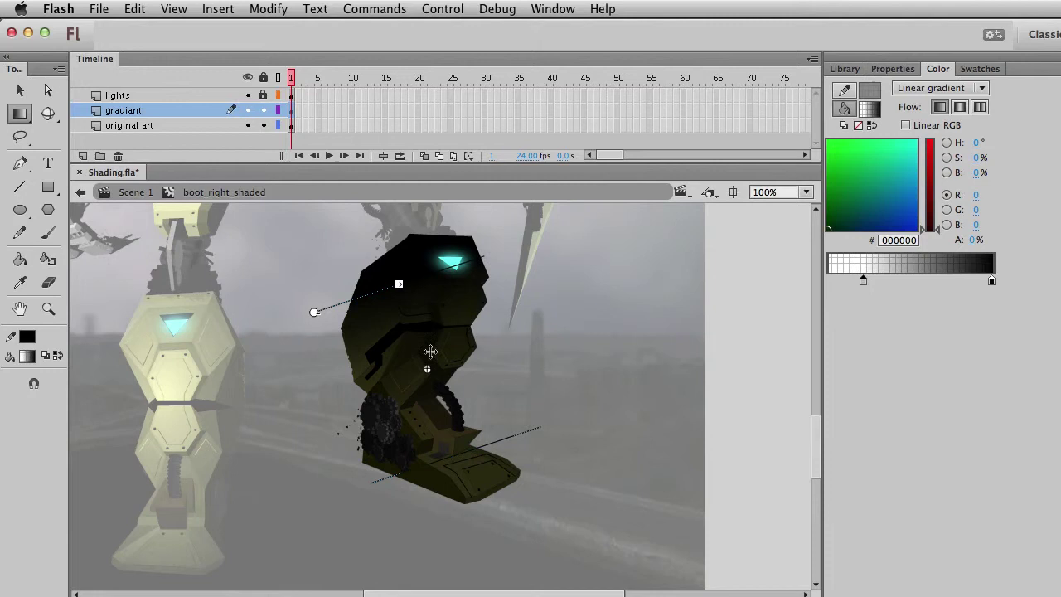
pyautogui.moveTo(430, 351); pyautogui.dragTo(415, 332)
pyautogui.moveTo(381, 247); pyautogui.dragTo(390, 271)
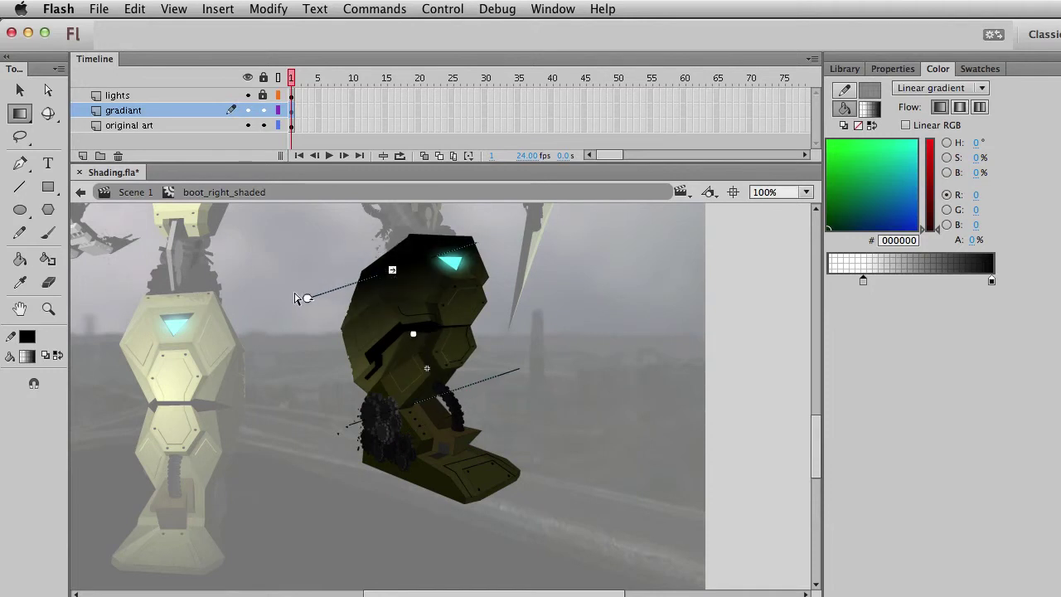
pyautogui.moveTo(305, 299); pyautogui.dragTo(281, 345)
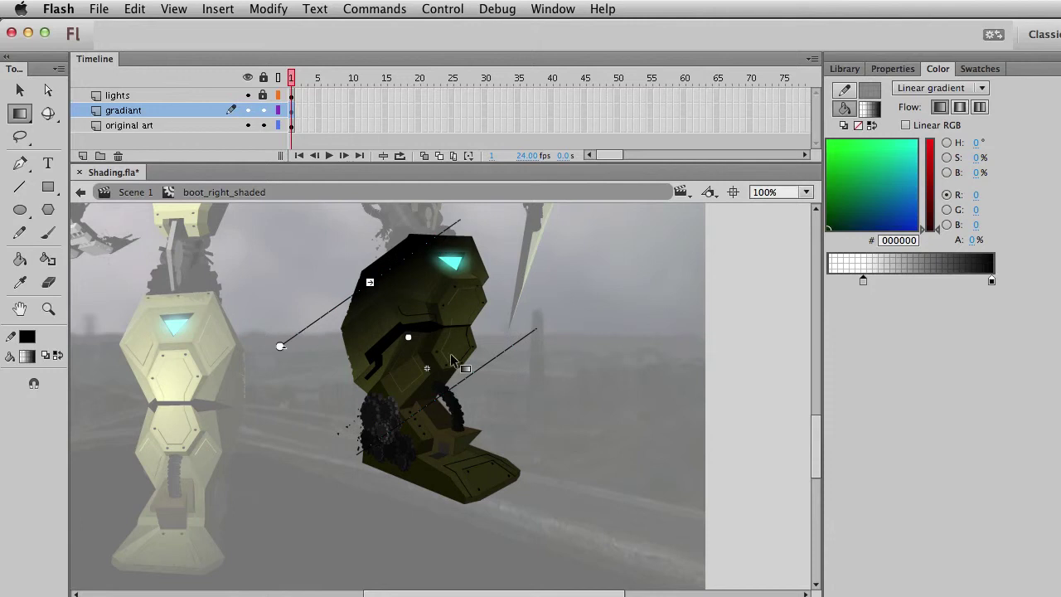
pyautogui.moveTo(408, 337); pyautogui.dragTo(428, 368)
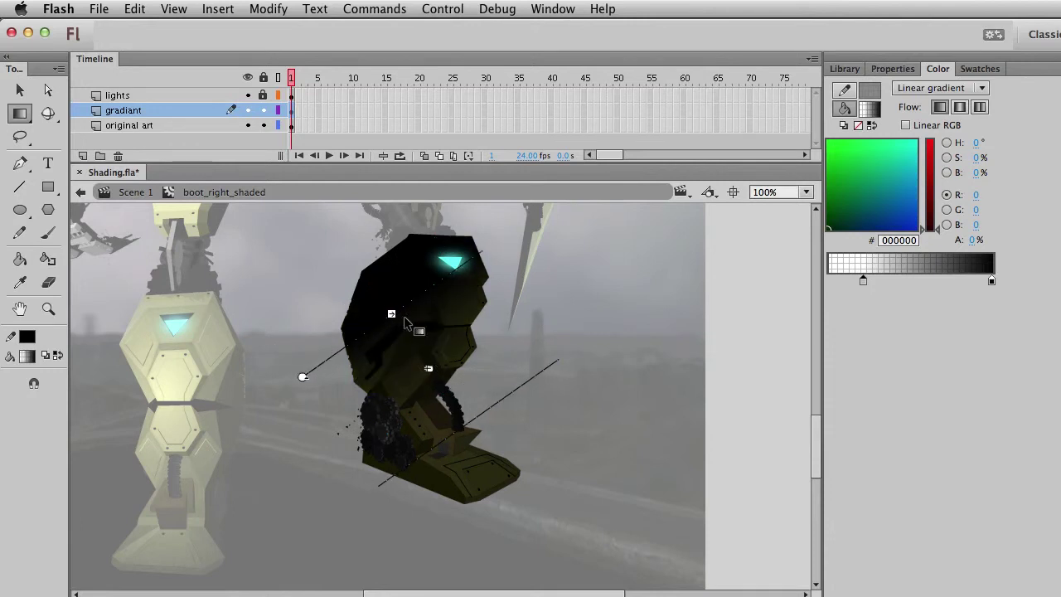
pyautogui.moveTo(392, 315); pyautogui.dragTo(380, 298)
# Return the transparent stop to the start of the linear gradient and set the black stop's alpha to 54%.
pyautogui.press('v')
pyautogui.click(454, 374)
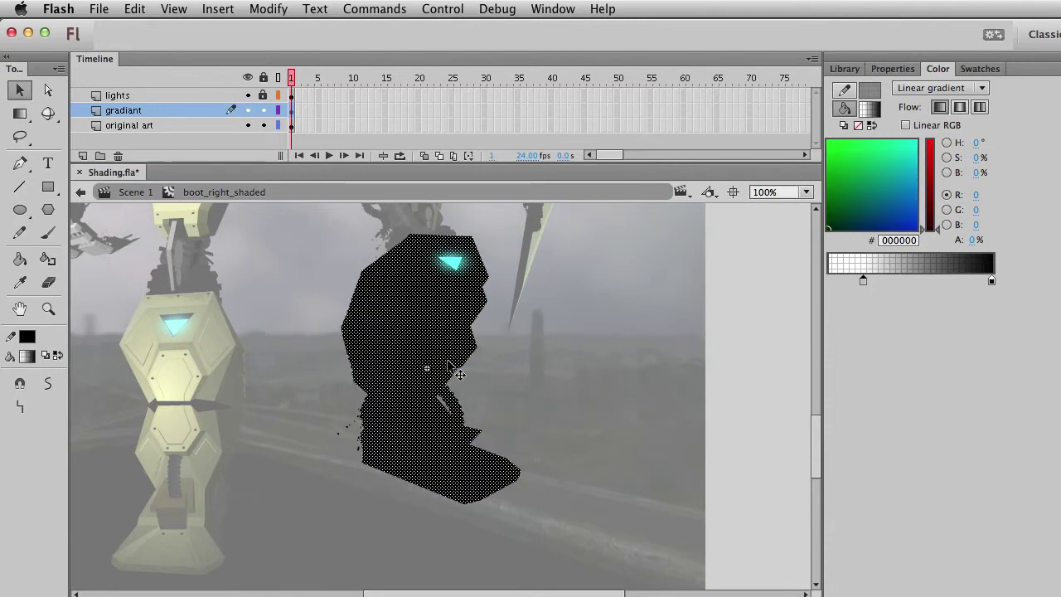
pyautogui.moveTo(864, 280); pyautogui.dragTo(807, 279)
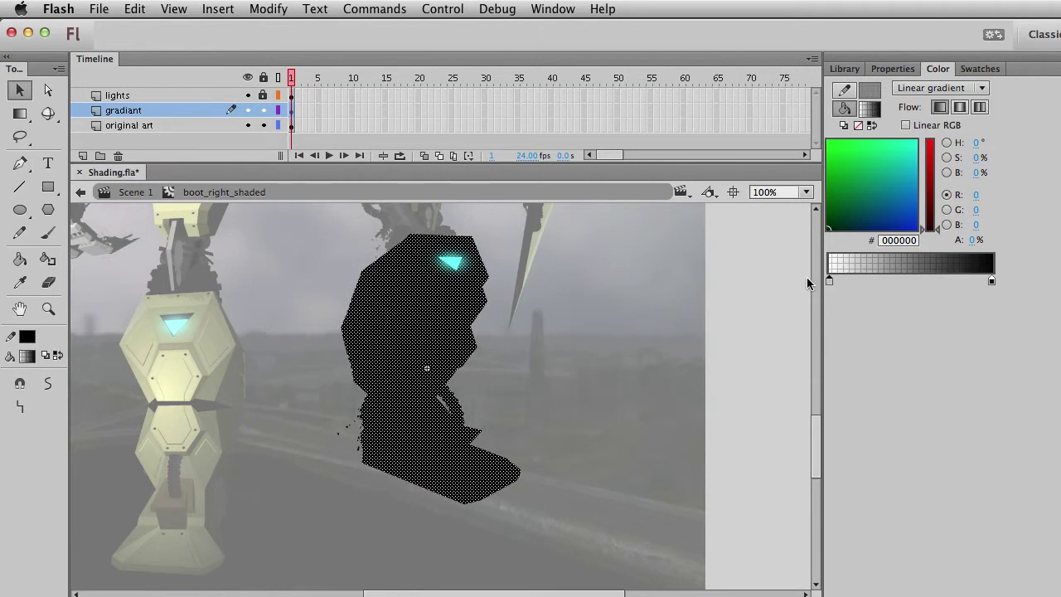
pyautogui.click(991, 281)
pyautogui.moveTo(985, 243); pyautogui.dragTo(944, 242)
pyautogui.click(602, 368)
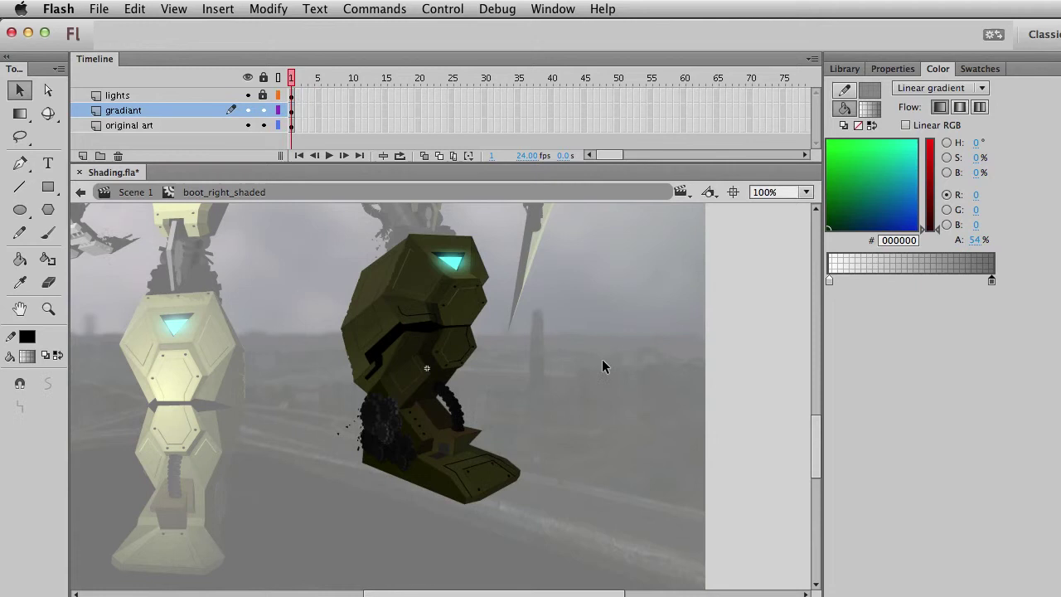
# Move the overlay gradient's transparent stop inward to just short of the middle, keeping its colour black.
pyautogui.click(486, 442)
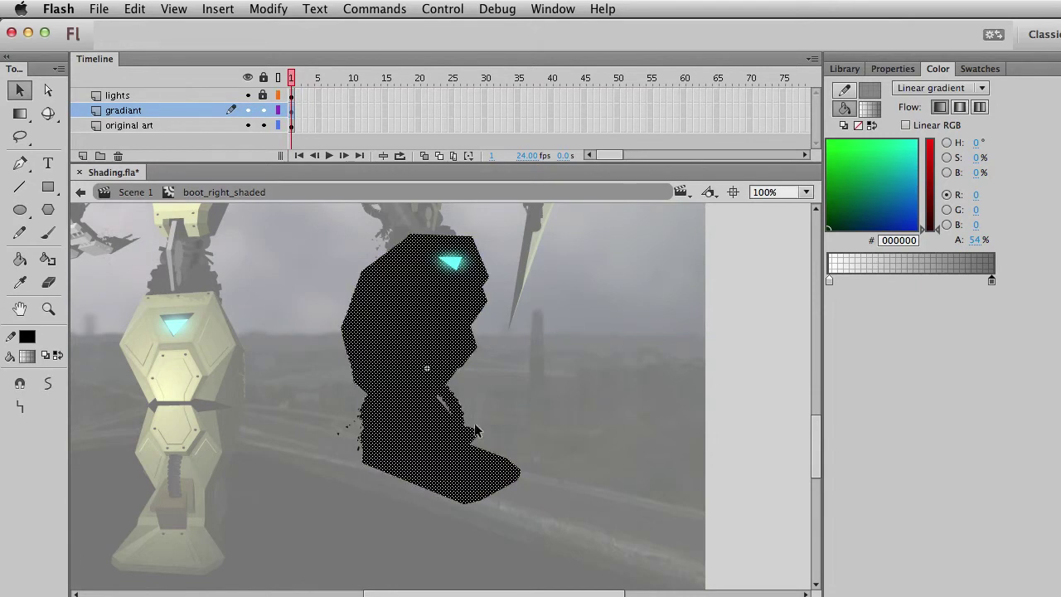
pyautogui.moveTo(840, 282); pyautogui.dragTo(904, 285)
pyautogui.click(903, 284)
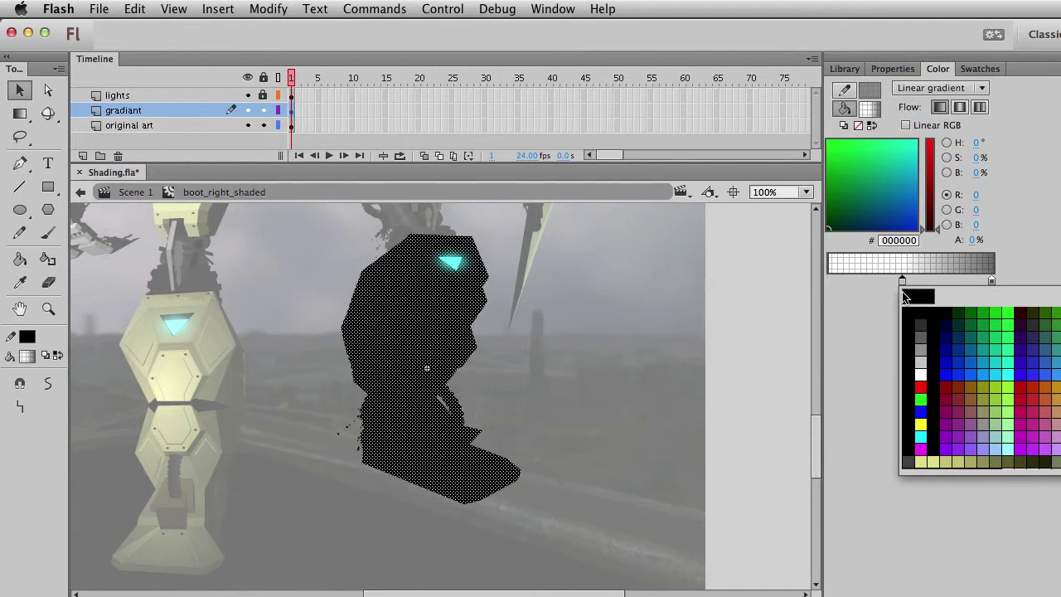
pyautogui.click(923, 311)
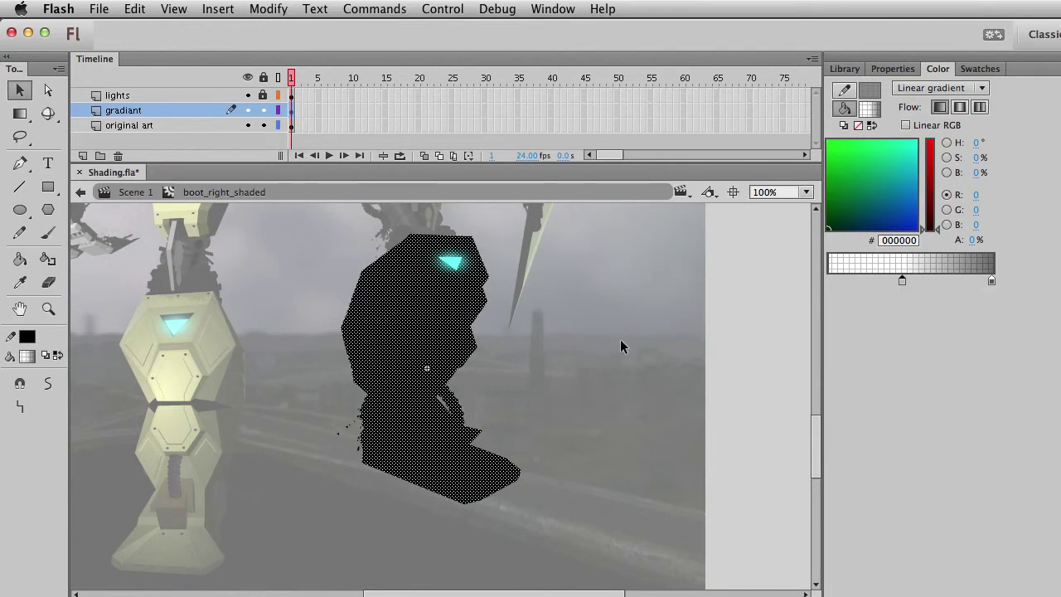
pyautogui.click(624, 365)
# Check the shaded right boot in Scene 1 and reopen its symbol for editing.
pyautogui.doubleClick(630, 431)
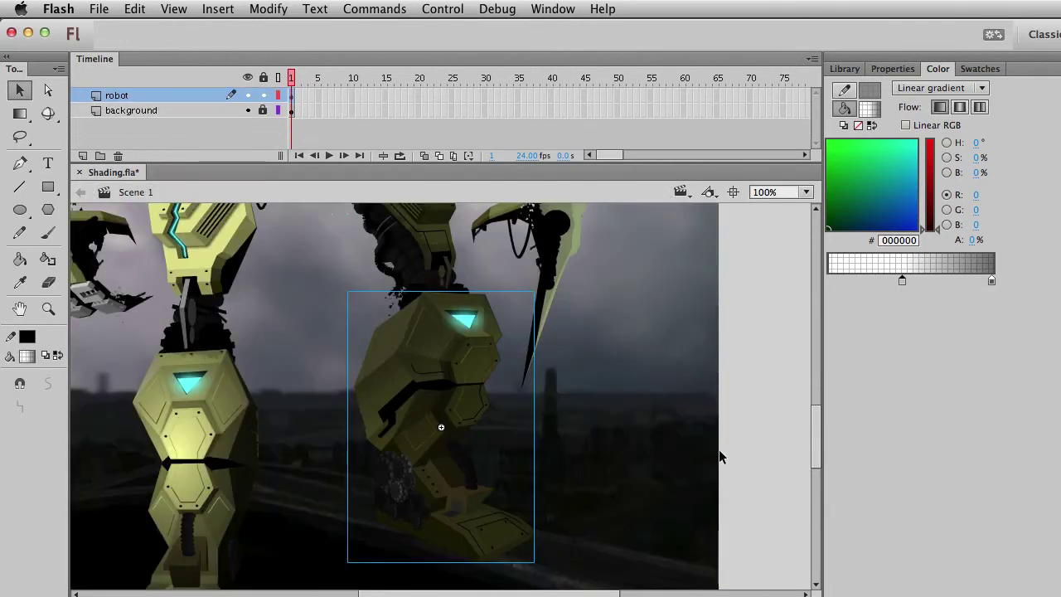
pyautogui.moveTo(365, 308); pyautogui.dragTo(525, 434)
pyautogui.doubleClick(511, 437)
# Delete the gradiant layer's overlay to compare the unshaded boot, and undo the deletion.
pyautogui.click(520, 461)
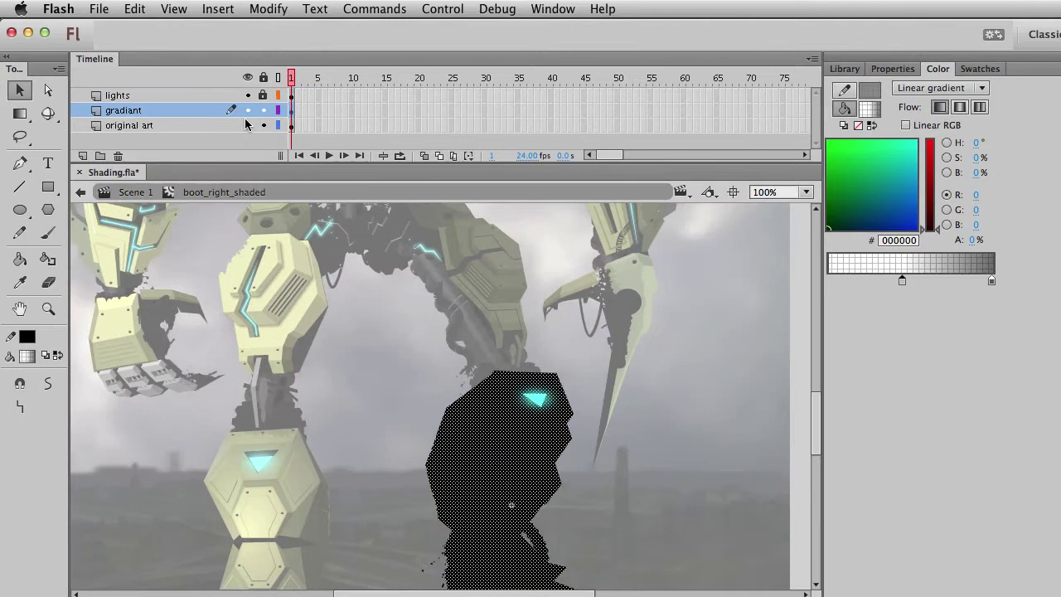
pyautogui.click(600, 476)
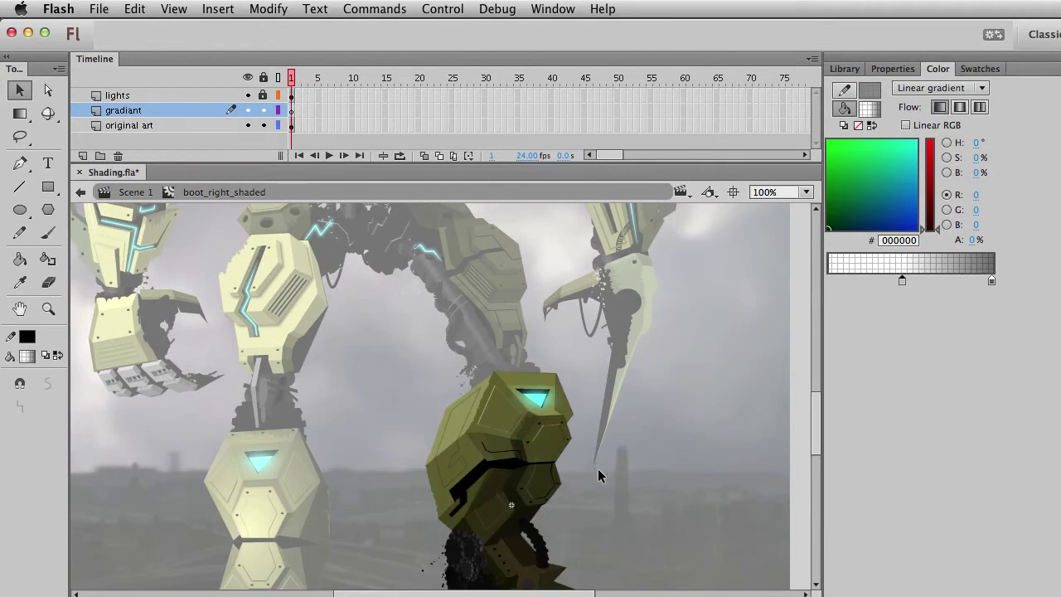
pyautogui.press('super+z')
pyautogui.click(681, 493)
pyautogui.click(538, 461)
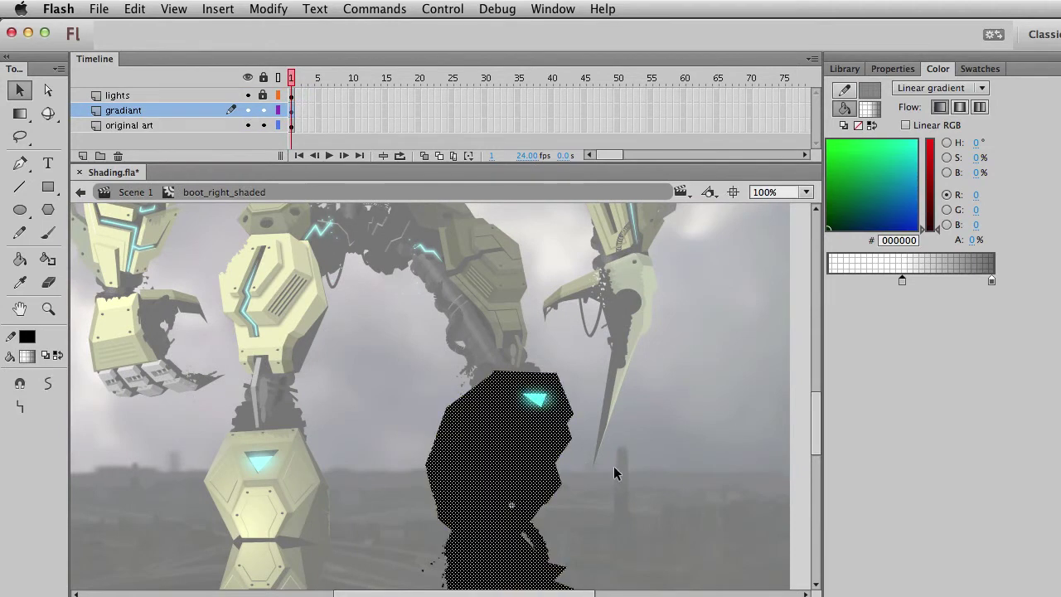
# Return to Scene 1 and examine the right boot's shading against the rest of the robot.
pyautogui.click(669, 477)
pyautogui.doubleClick(762, 450)
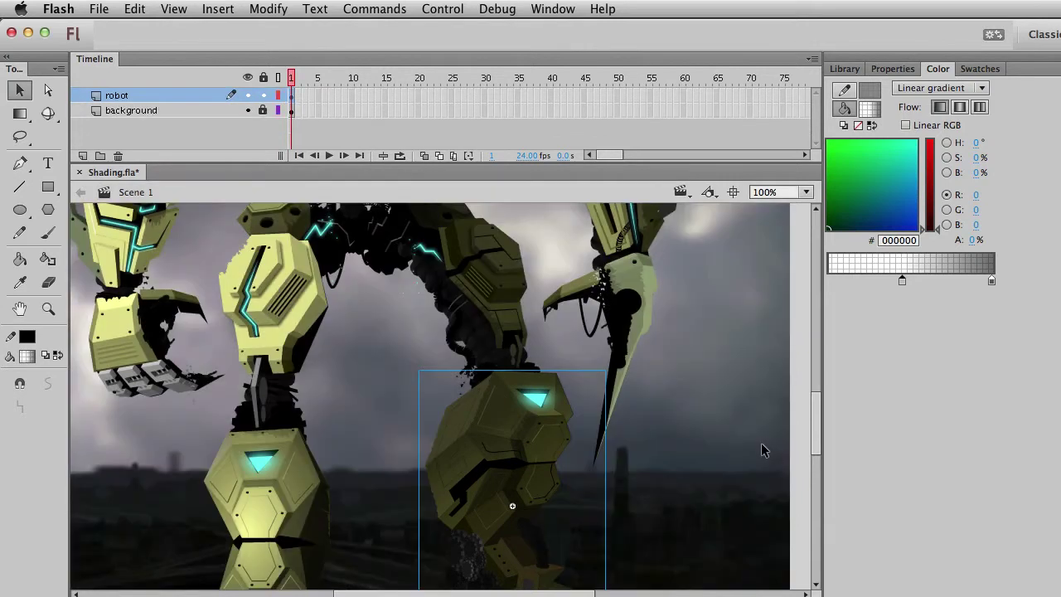
pyautogui.moveTo(621, 512); pyautogui.dragTo(606, 406)
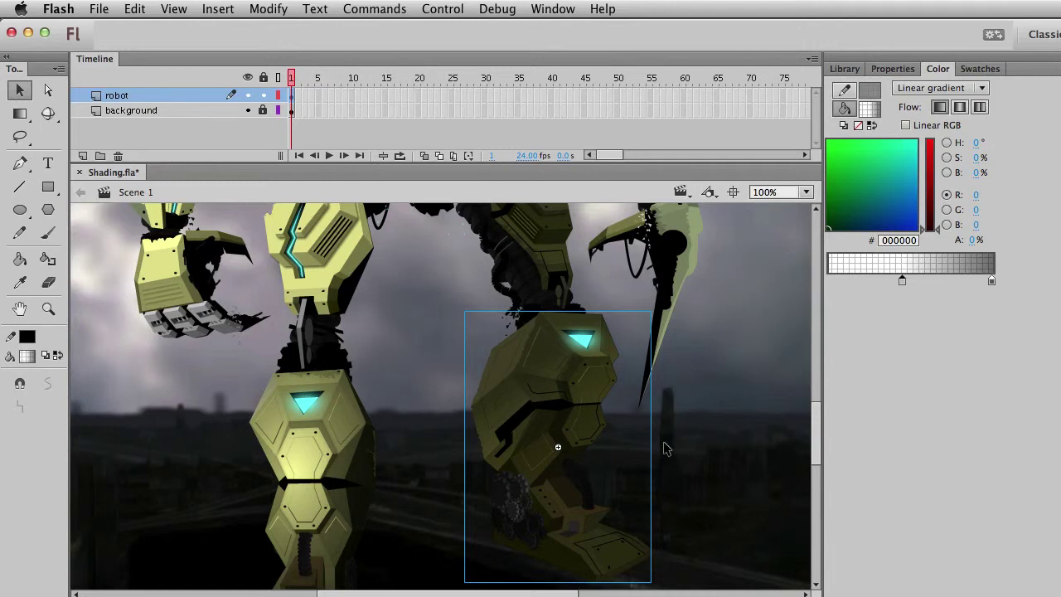
pyautogui.scroll(-3, 687, 453)
pyautogui.hscroll(3, 687, 453)
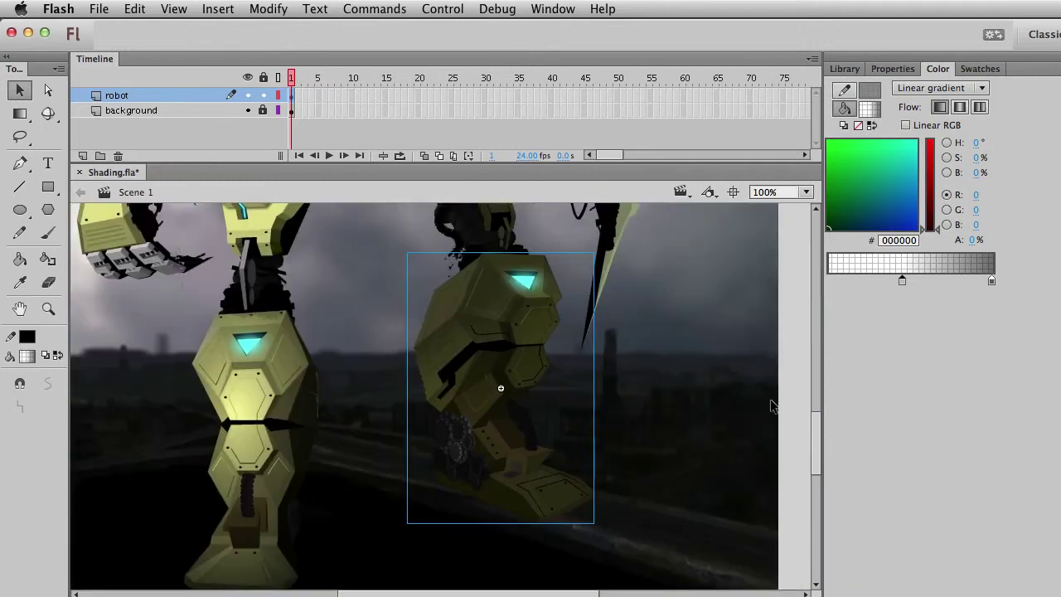
# Reopen the right boot symbol and add a new layer directly above the gradiant layer.
pyautogui.click(564, 543)
pyautogui.click(522, 474)
pyautogui.doubleClick(533, 490)
pyautogui.click(539, 498)
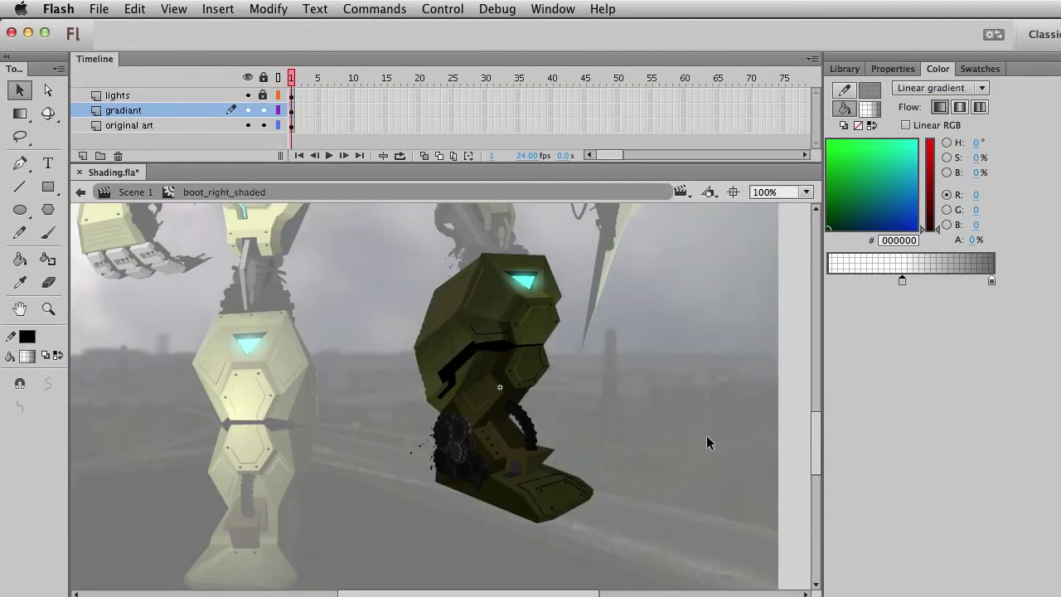
pyautogui.click(531, 479)
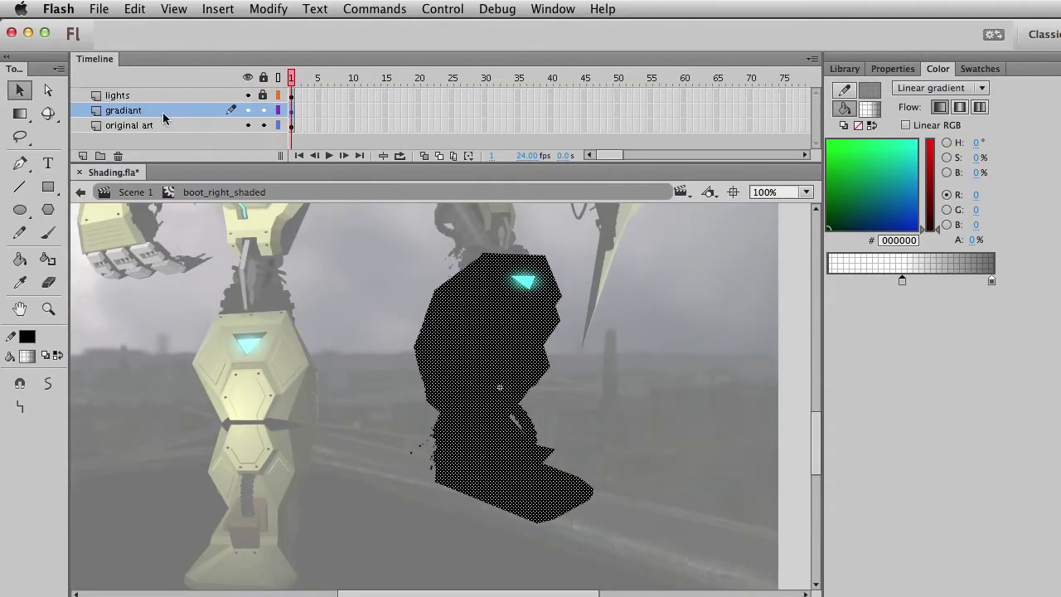
pyautogui.click(83, 156)
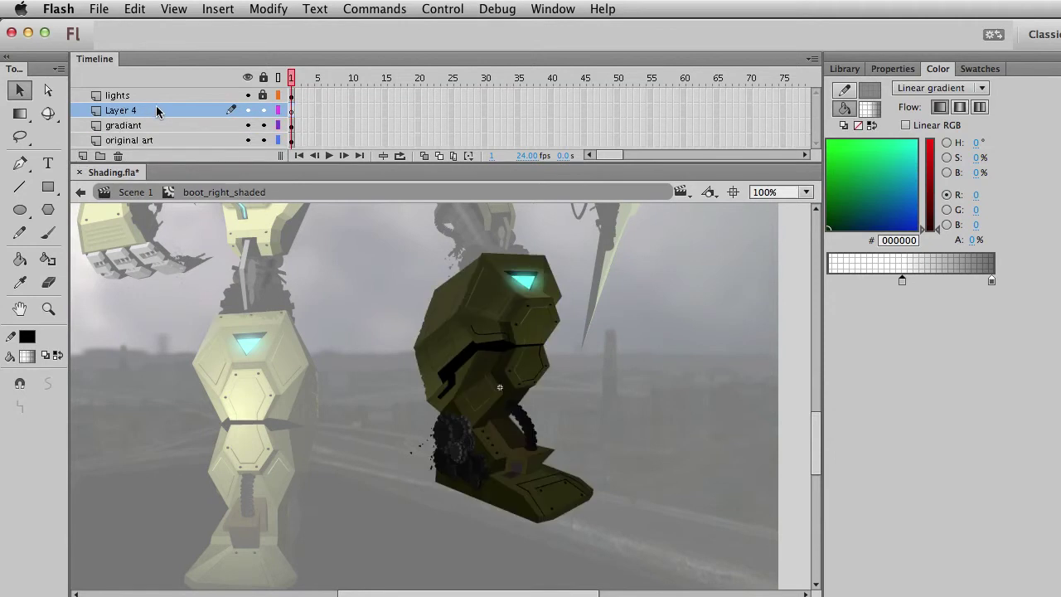
# Paste a copy of the boot's gradient overlay in place on the new layer and rename the layer foot gradiant.
pyautogui.click(154, 111)
pyautogui.doubleClick(145, 109)
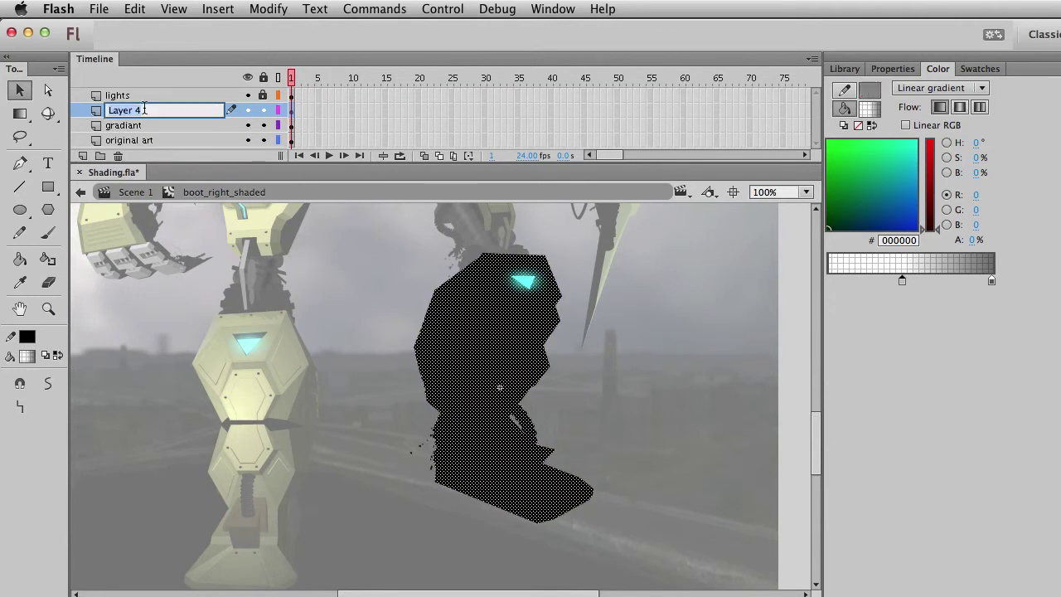
pyautogui.write('foot gradiant')
pyautogui.press('Return')
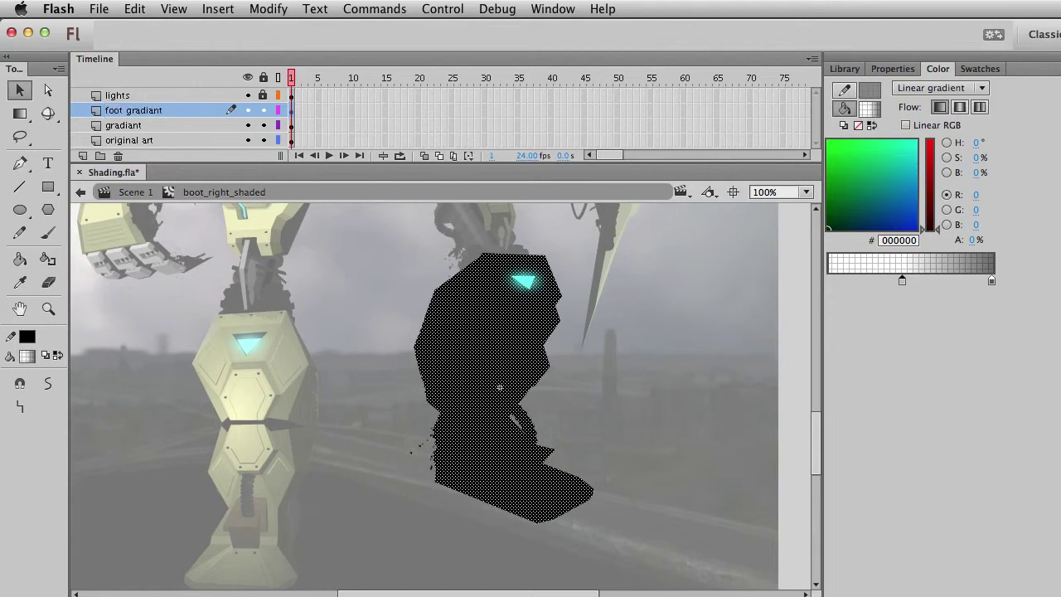
# Lock the gradiant and original art layers, and rotate, move and angle the copied overlay's gradient so it darkens downward across the foot.
pyautogui.moveTo(264, 125); pyautogui.dragTo(263, 140)
pyautogui.click(787, 421)
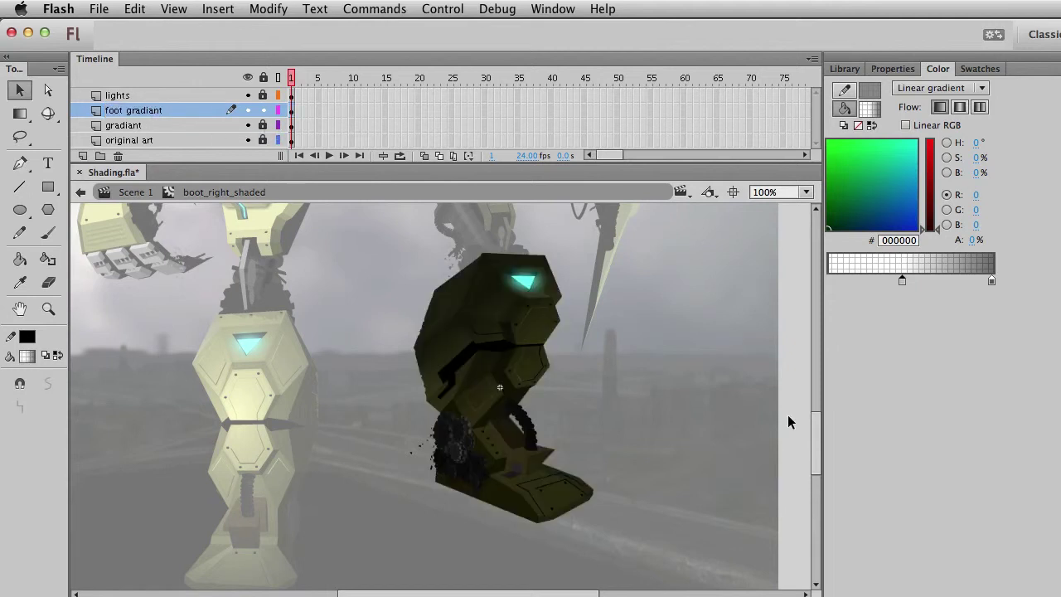
pyautogui.press('f')
pyautogui.click(537, 381)
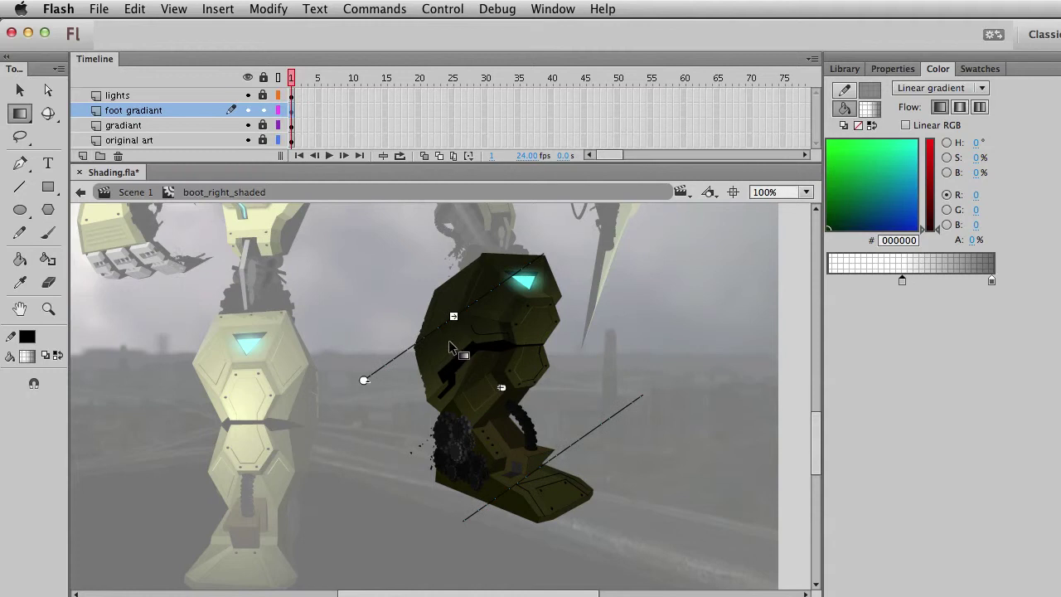
pyautogui.moveTo(366, 384); pyautogui.dragTo(647, 484)
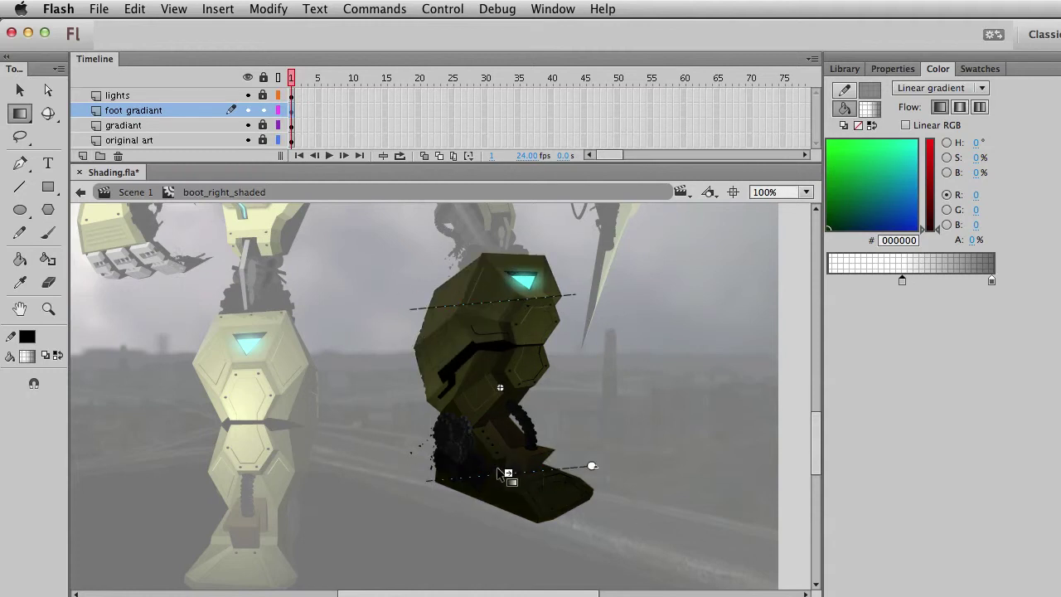
pyautogui.moveTo(507, 472); pyautogui.dragTo(505, 494)
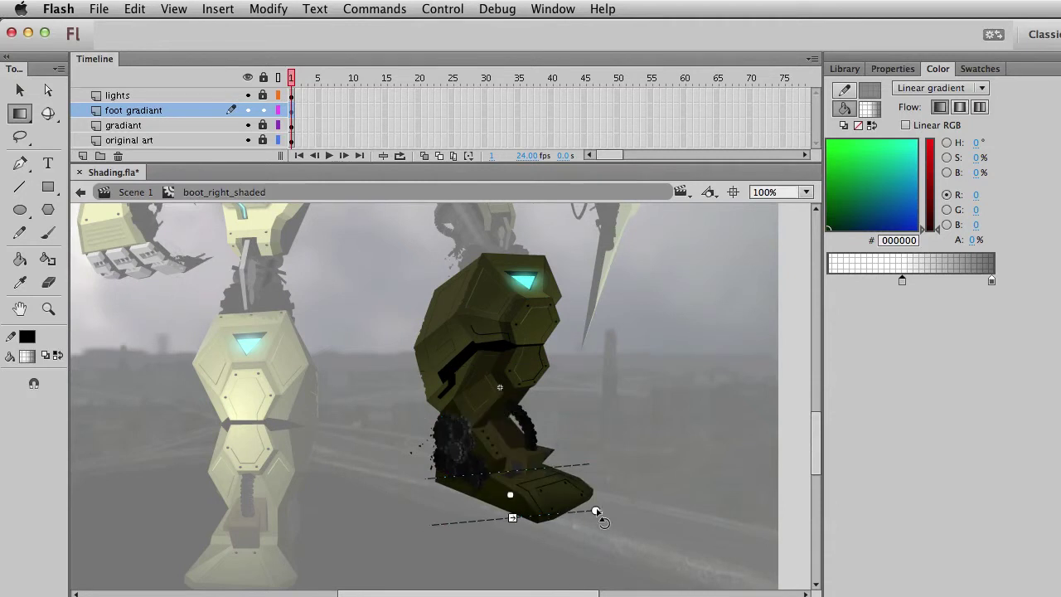
pyautogui.moveTo(596, 510); pyautogui.dragTo(626, 478)
# Check the foot overlay inside the symbol and return to Scene 1 to view the boot's shading against the background.
pyautogui.press('v')
pyautogui.click(523, 401)
pyautogui.click(681, 357)
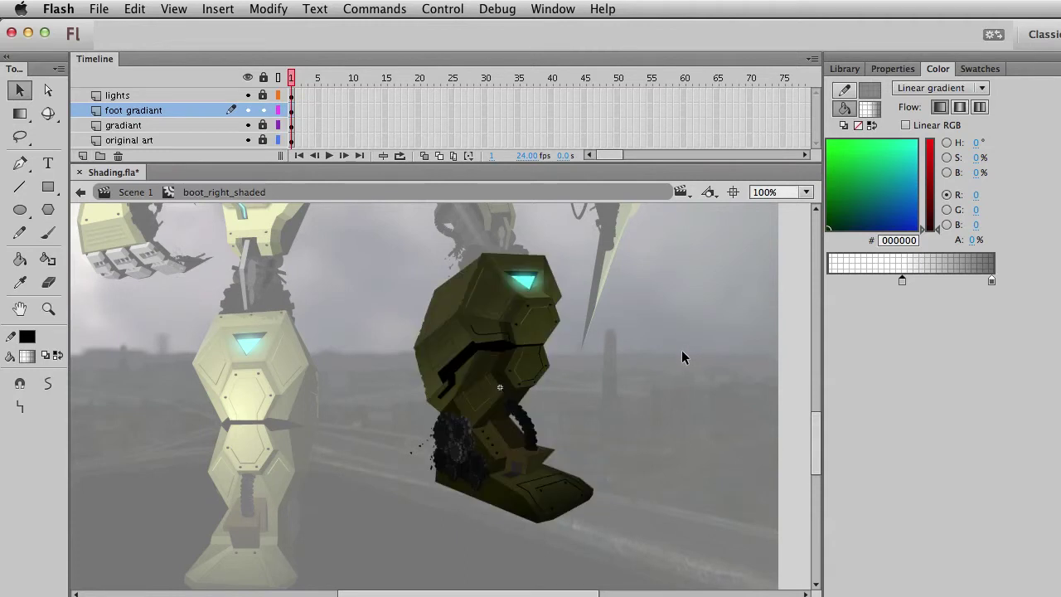
pyautogui.moveTo(382, 223); pyautogui.dragTo(669, 459)
pyautogui.click(513, 504)
pyautogui.click(612, 419)
pyautogui.doubleClick(640, 495)
pyautogui.click(778, 440)
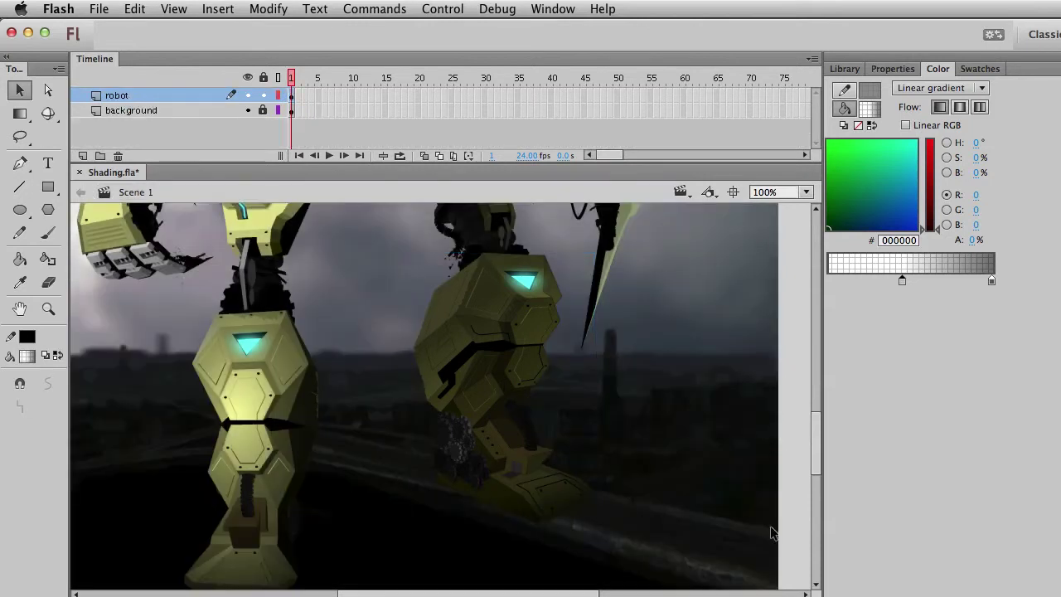
# Reopen the right boot symbol and rotate the foot gradient to run straight down, shifting its center slightly upward.
pyautogui.doubleClick(540, 530)
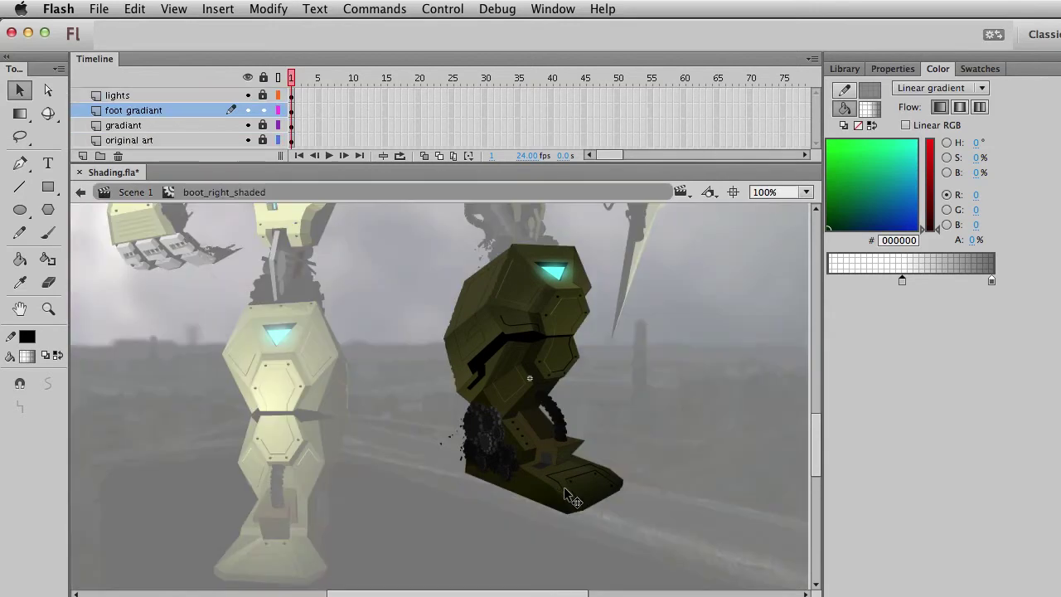
pyautogui.press('f')
pyautogui.click(569, 498)
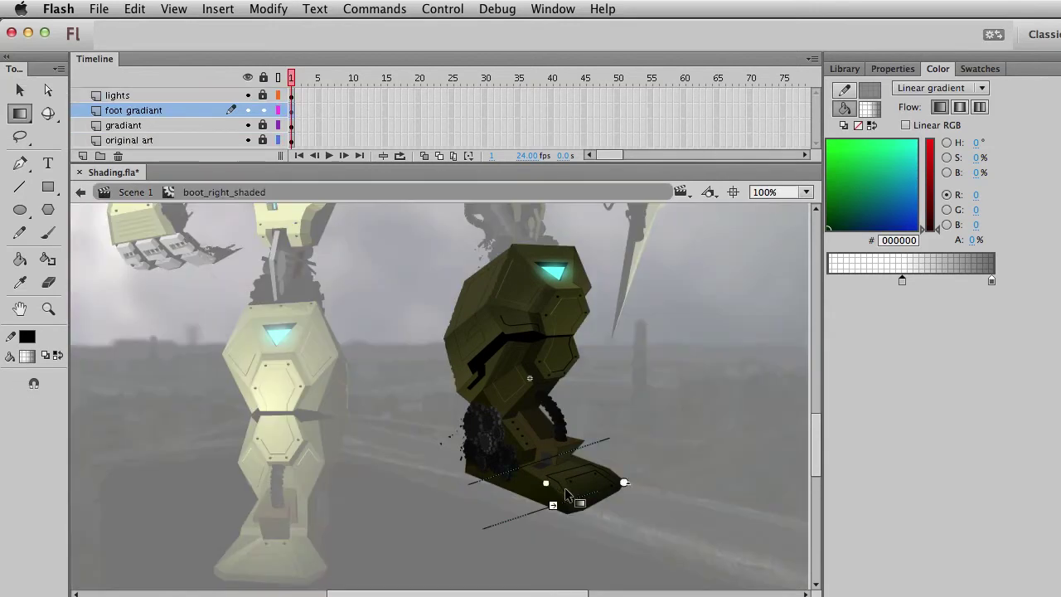
pyautogui.click(625, 484)
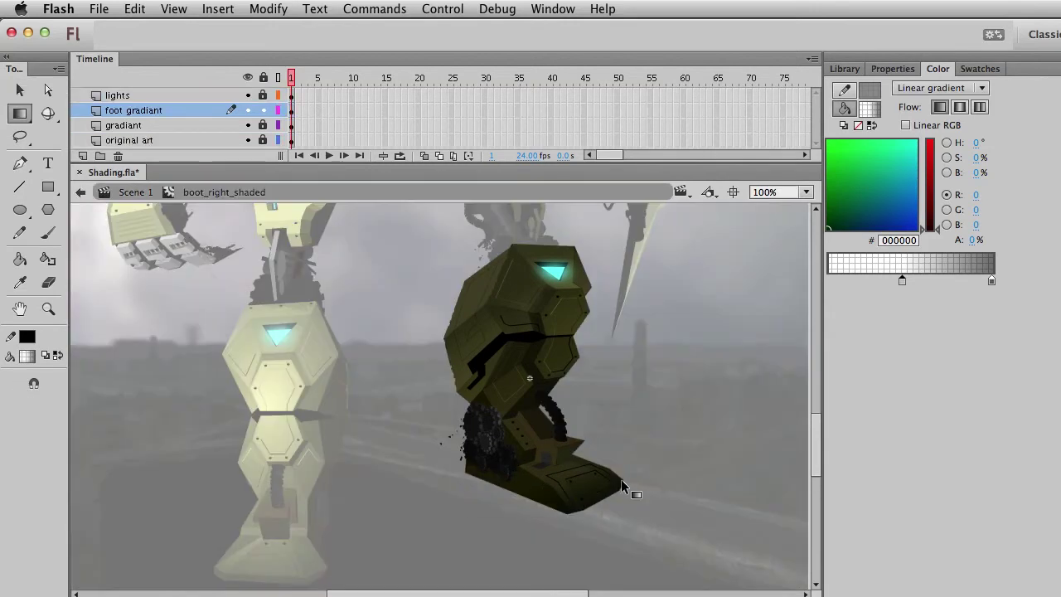
pyautogui.moveTo(625, 483)
pyautogui.mouseDown()
pyautogui.moveTo(628, 512)
pyautogui.moveTo(621, 499)
pyautogui.mouseUp()
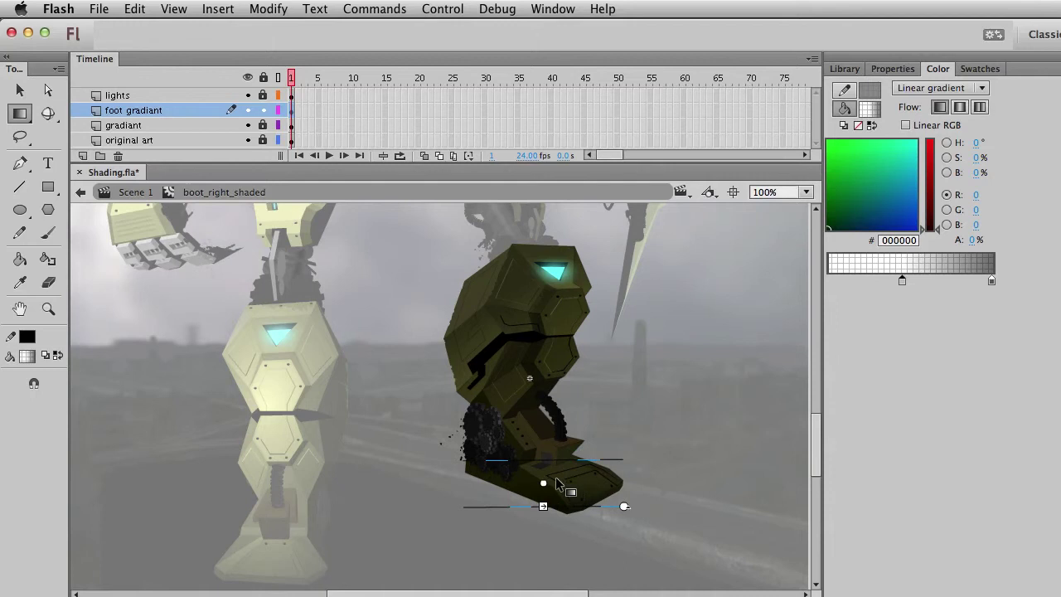
pyautogui.moveTo(540, 475); pyautogui.dragTo(535, 470)
# Return to Scene 1 and examine the refined boot shading against the robot's legs, arms and torso.
pyautogui.press('super+e')
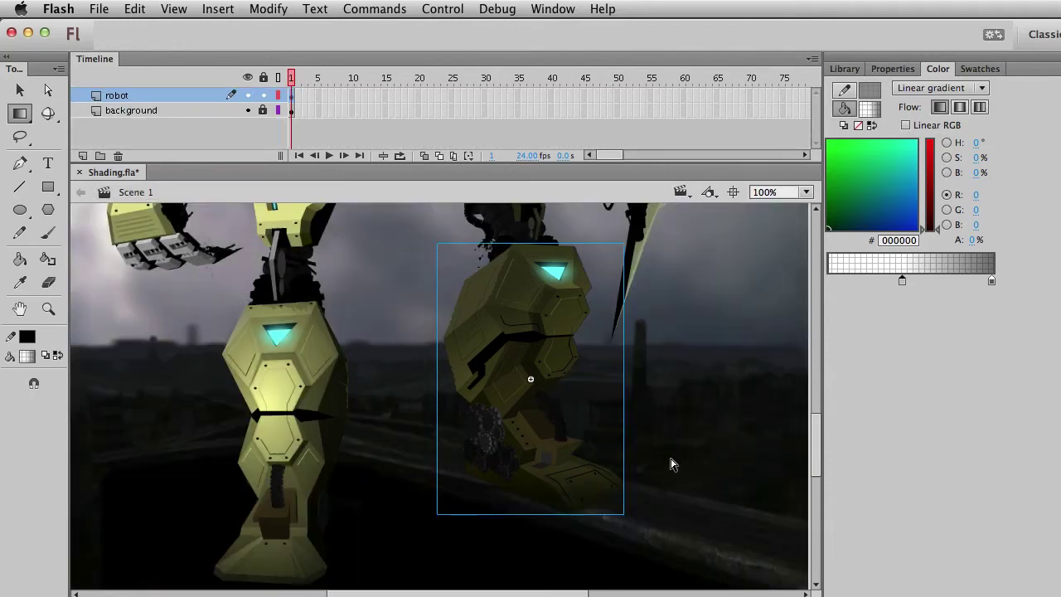
pyautogui.click(637, 445)
pyautogui.moveTo(469, 335); pyautogui.dragTo(440, 488)
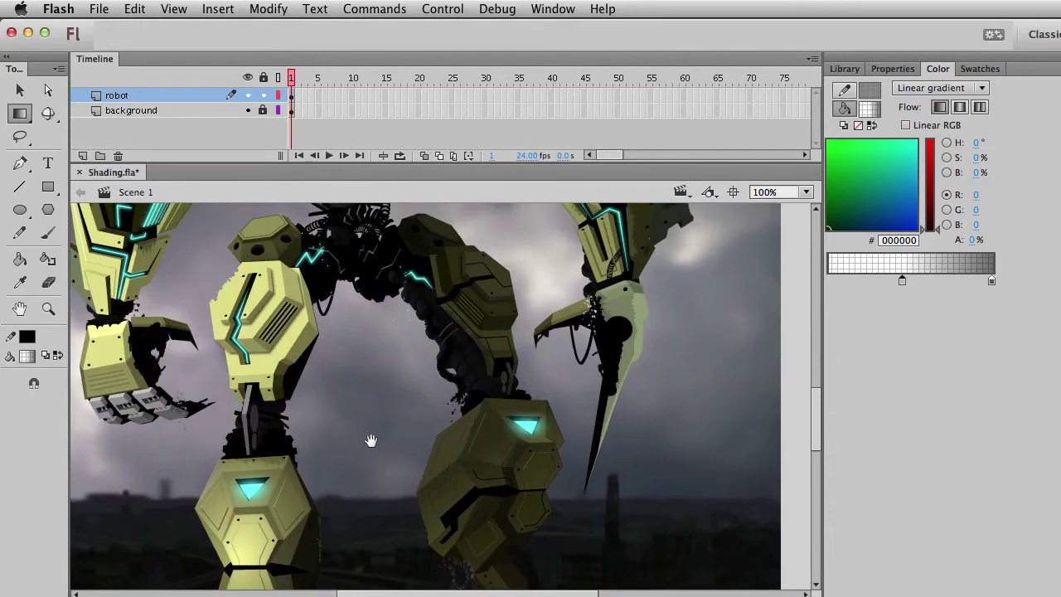
pyautogui.moveTo(370, 441); pyautogui.dragTo(457, 536)
pyautogui.moveTo(449, 426); pyautogui.dragTo(465, 532)
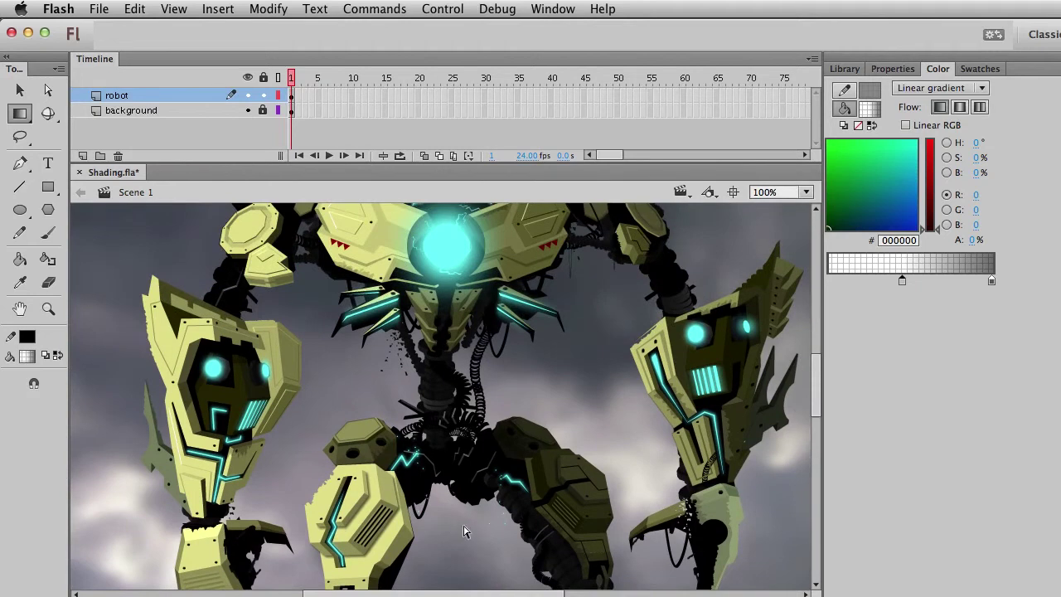
pyautogui.moveTo(355, 424); pyautogui.dragTo(333, 561)
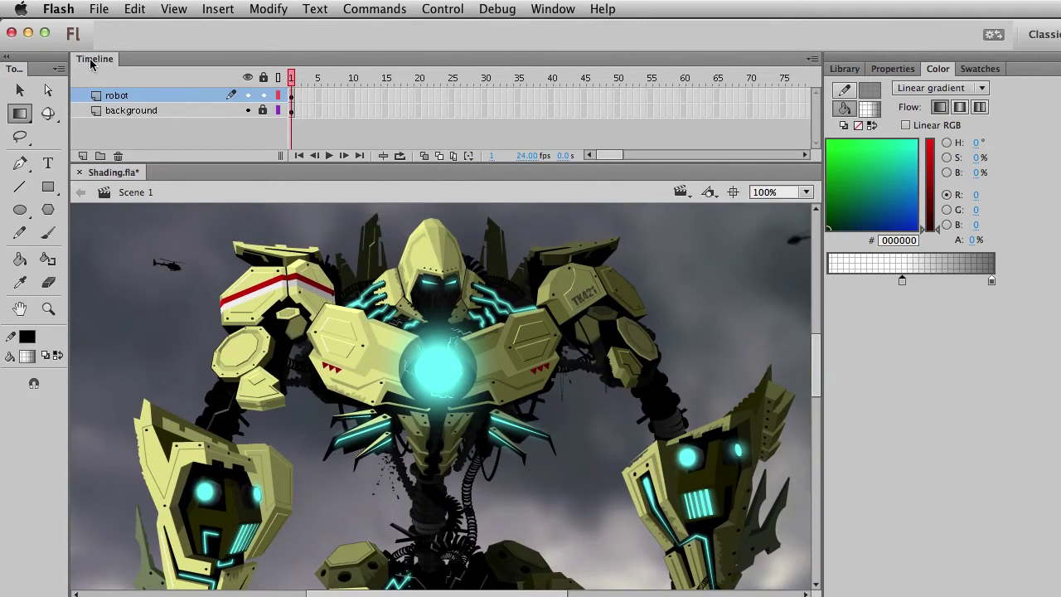
# Hide the timeline and inspect the robot from its upper body to its shaded boots in the enlarged view.
pyautogui.press('super+alt+t')
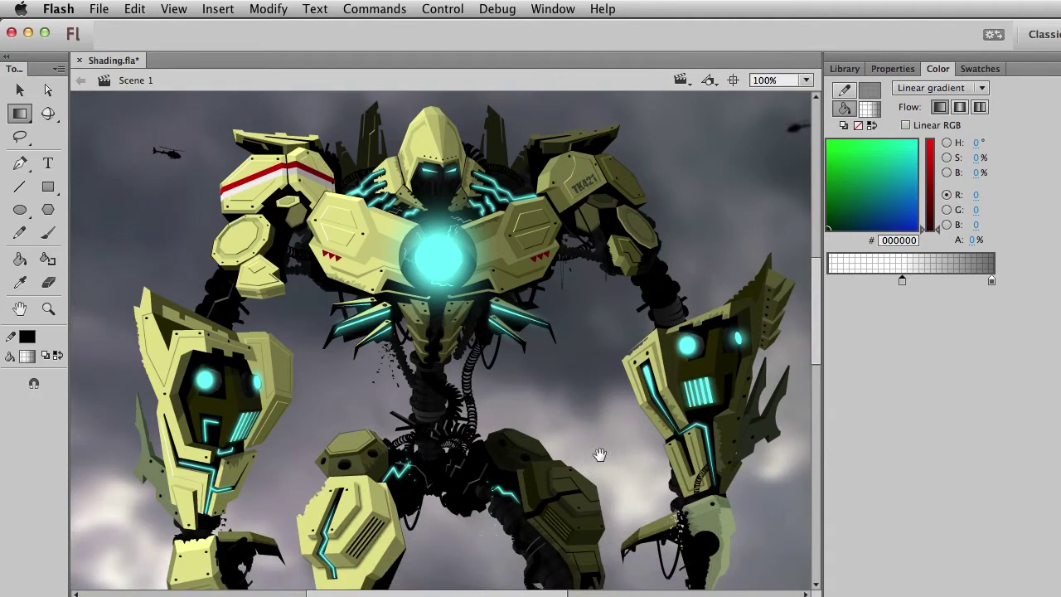
pyautogui.moveTo(600, 455); pyautogui.dragTo(564, 294)
pyautogui.moveTo(555, 461); pyautogui.dragTo(537, 480)
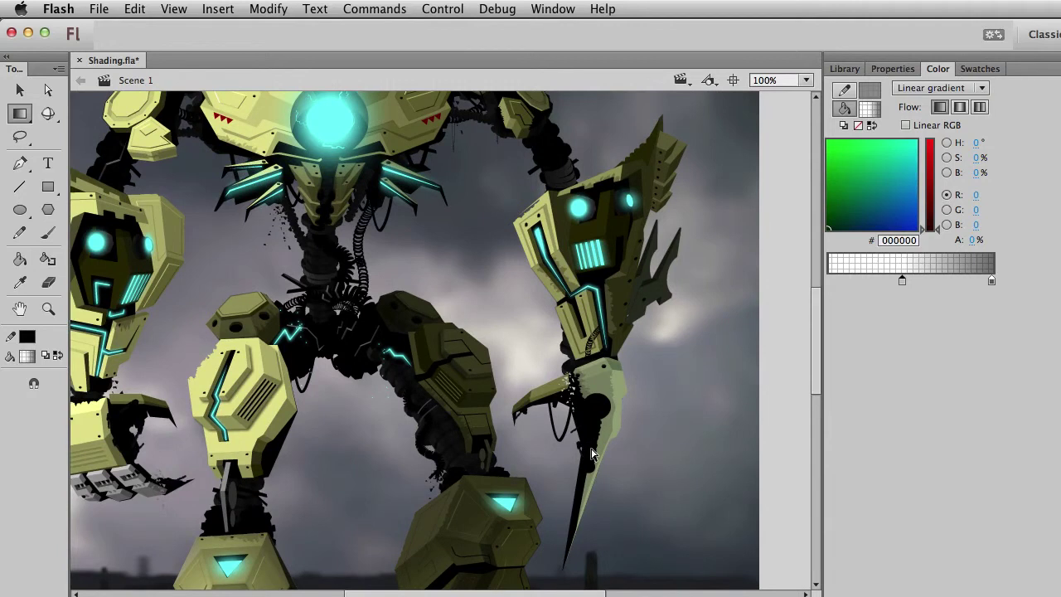
pyautogui.moveTo(435, 424); pyautogui.dragTo(586, 229)
pyautogui.moveTo(644, 406); pyautogui.dragTo(595, 366)
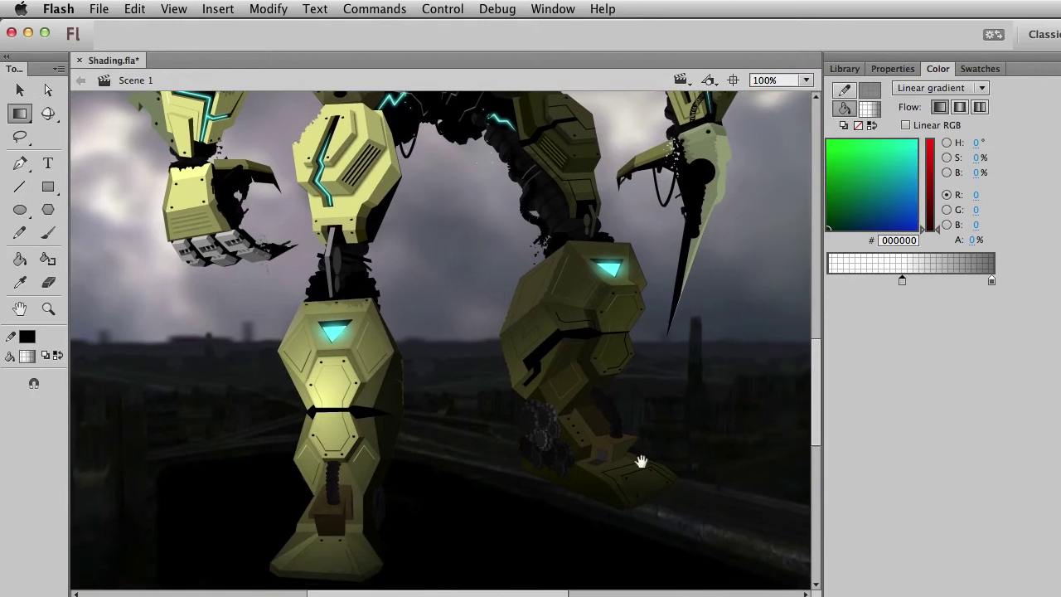
pyautogui.moveTo(608, 259); pyautogui.dragTo(598, 492)
pyautogui.moveTo(537, 313); pyautogui.dragTo(556, 452)
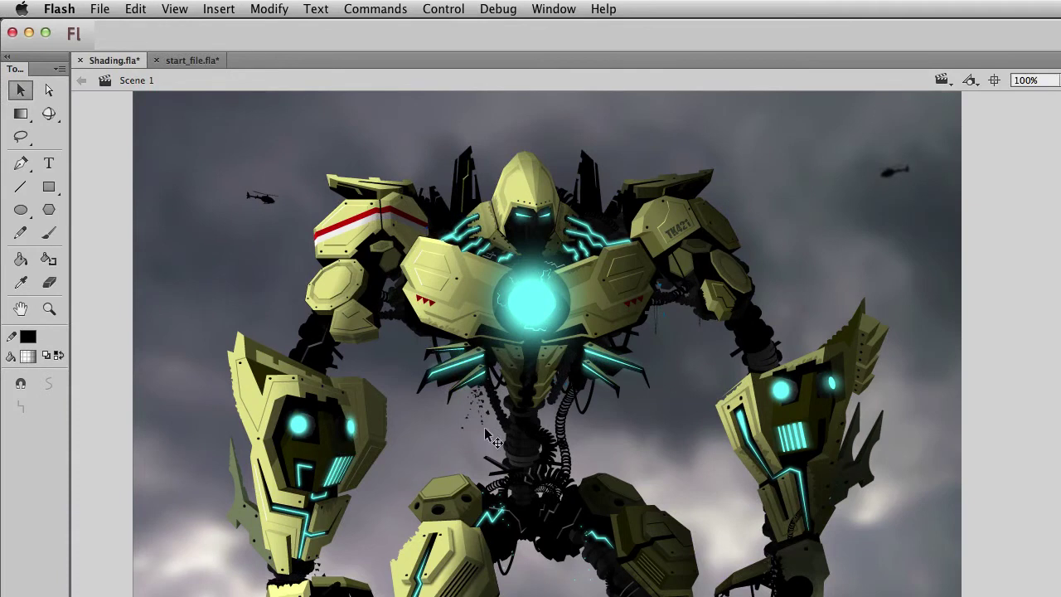
# Review the fully shaded robot in Shading.fla from head to legs.
pyautogui.scroll(-3, 212, 579)
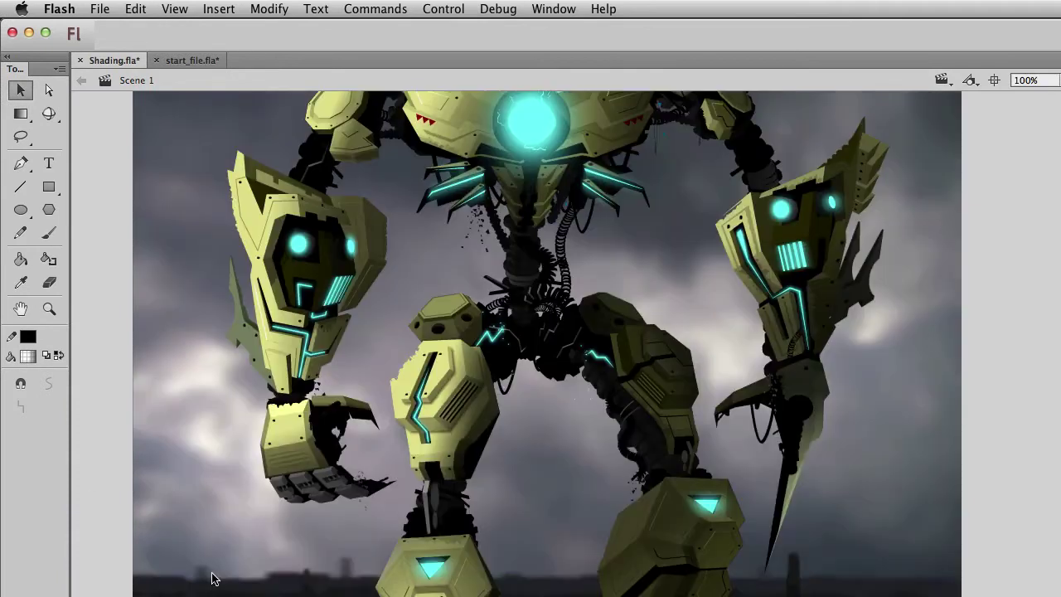
pyautogui.scroll(-4, 212, 579)
pyautogui.scroll(10, 213, 579)
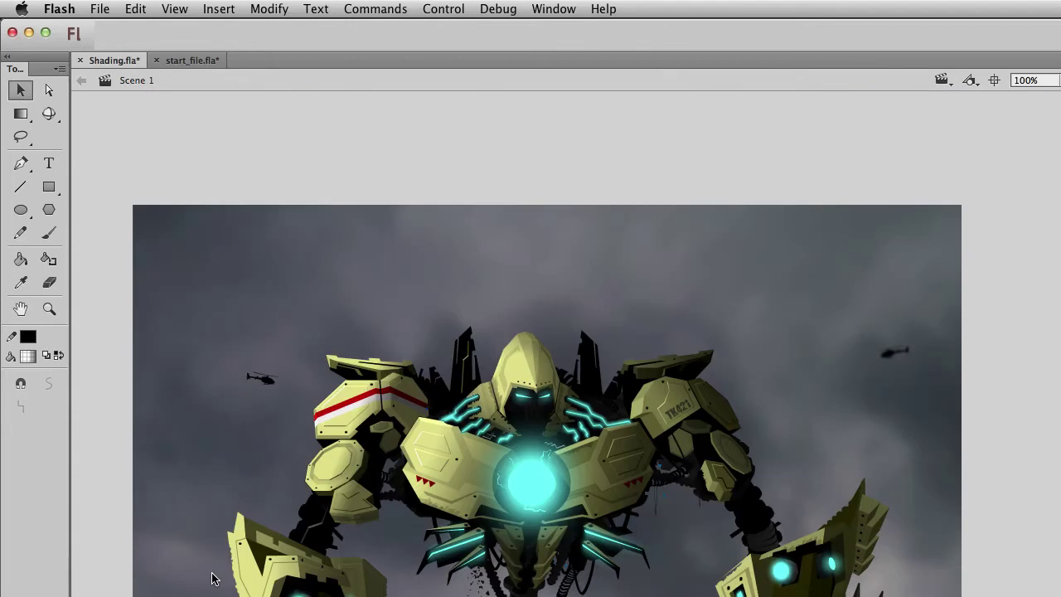
pyautogui.scroll(-3, 547, 398)
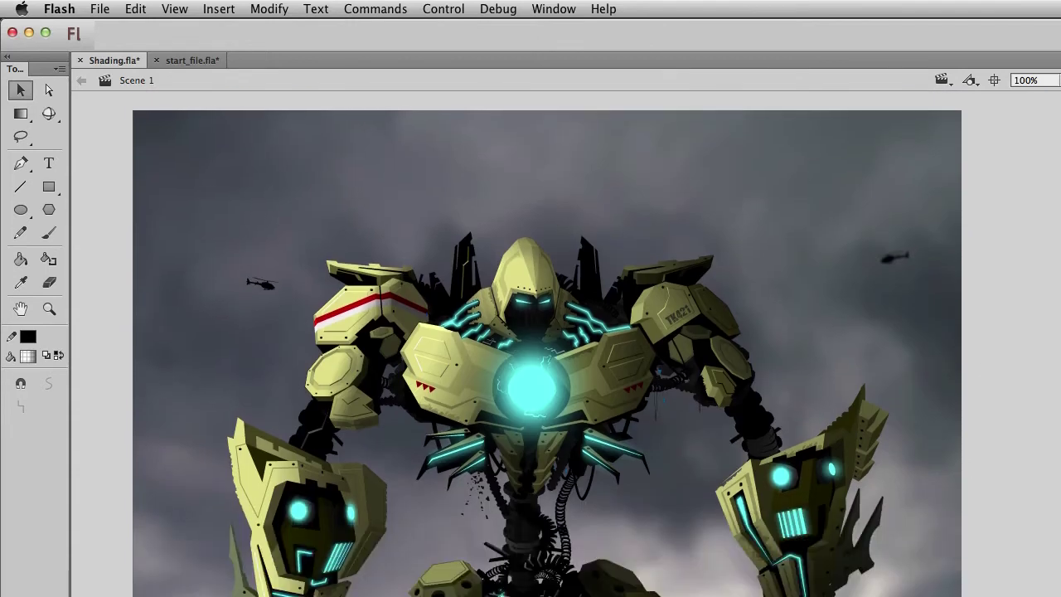
pyautogui.scroll(-1, 548, 345)
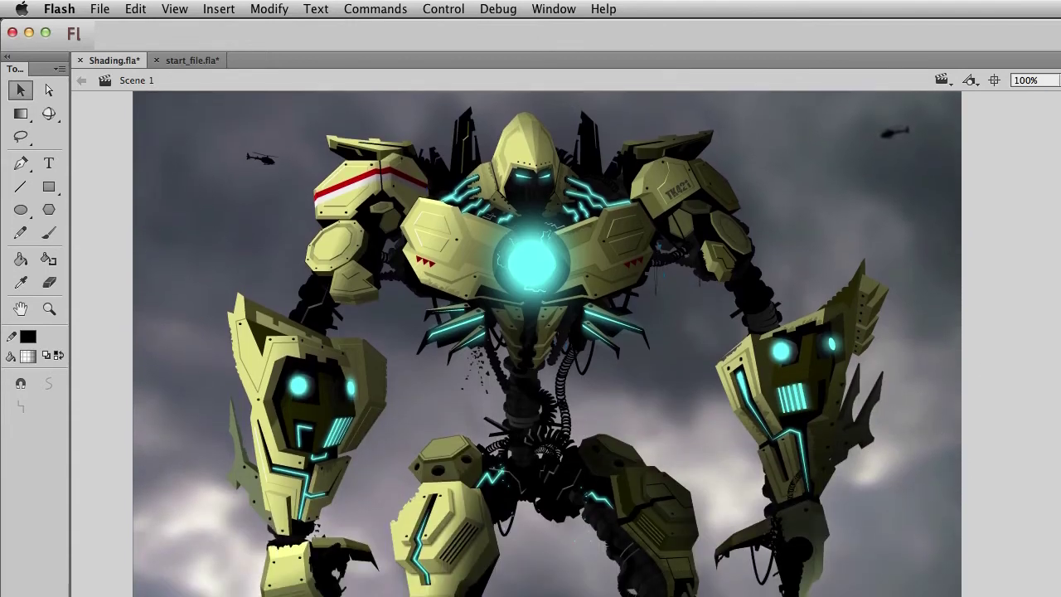
# Compare the unshaded robot in start_file.fla with the shaded version in Shading.fla, aligning the start file's view.
pyautogui.click(193, 62)
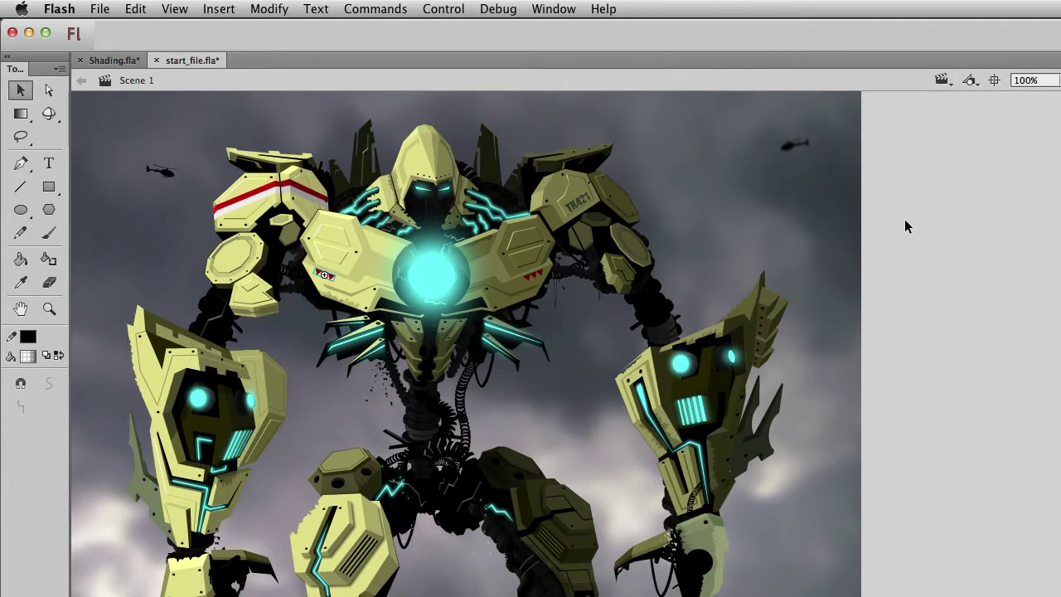
pyautogui.moveTo(663, 232); pyautogui.dragTo(721, 241)
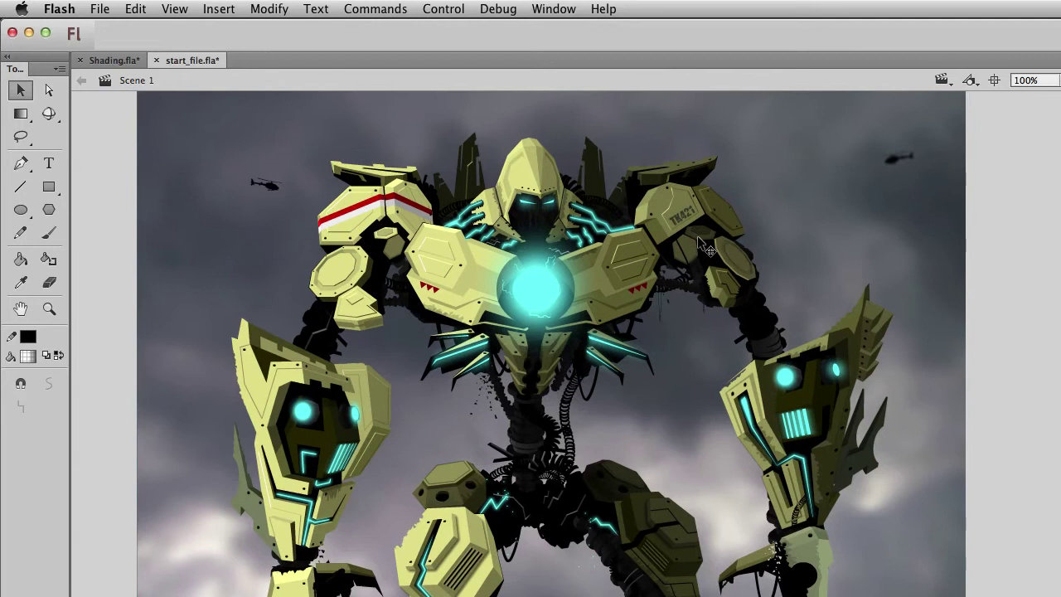
pyautogui.click(104, 60)
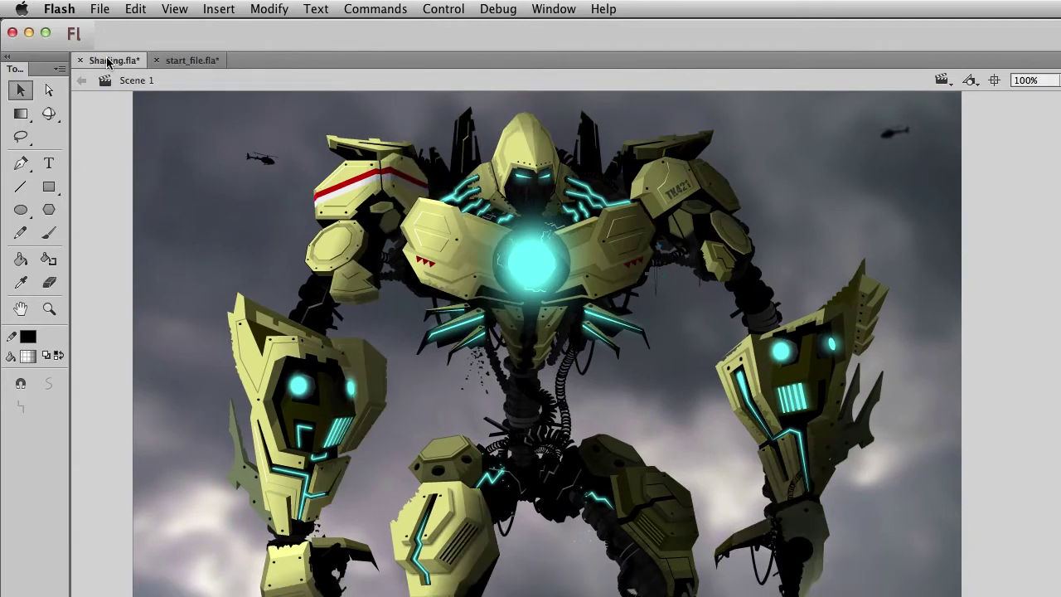
pyautogui.click(185, 64)
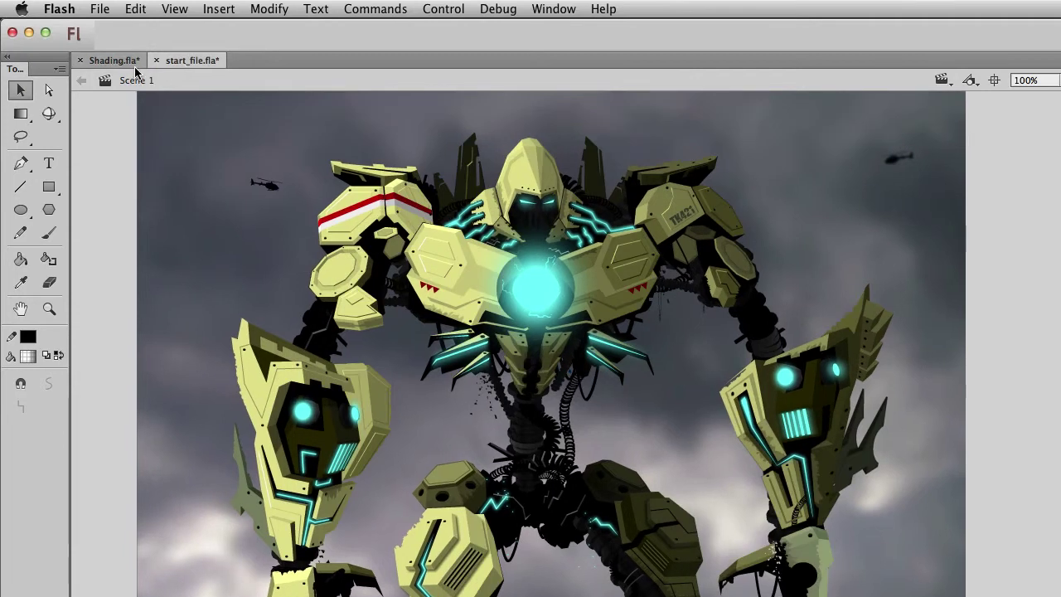
pyautogui.click(133, 66)
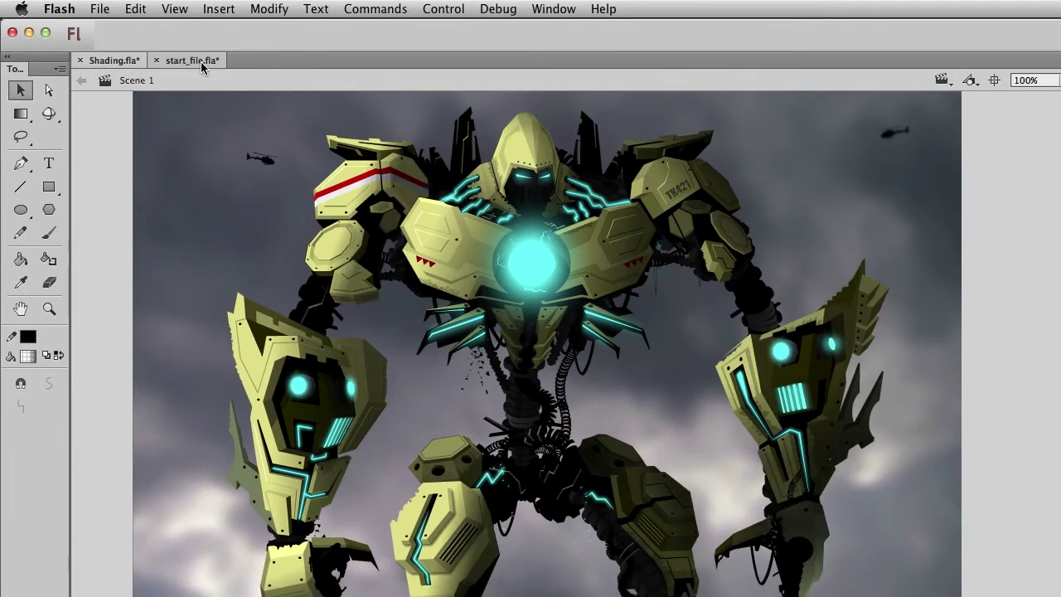
pyautogui.click(201, 62)
pyautogui.click(132, 64)
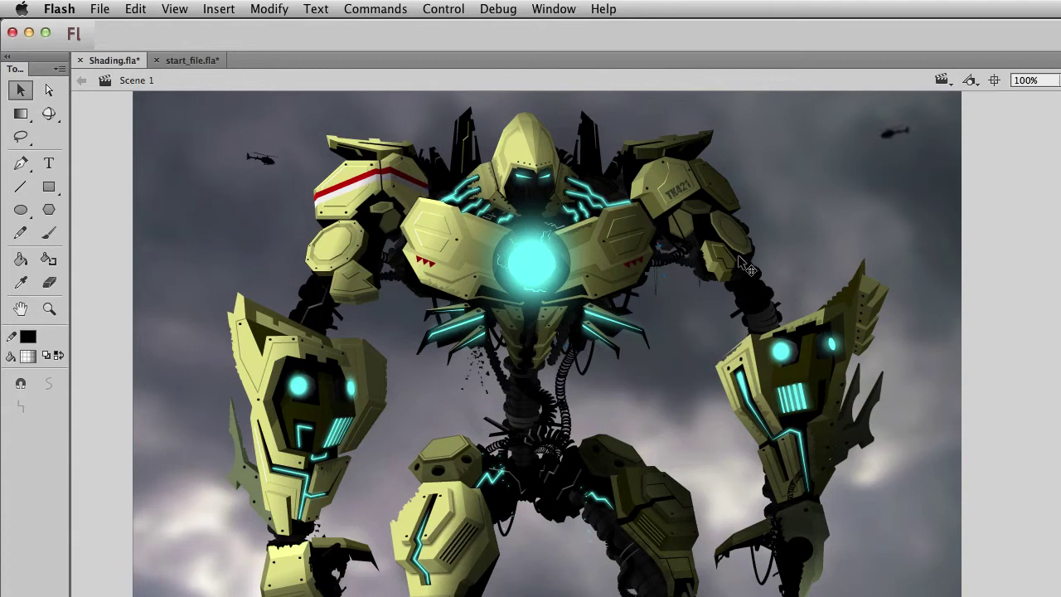
# Select the robot's chest, shoulders, head, forearms and glowing core in turn to examine their shading, and look over the legs.
pyautogui.click(627, 268)
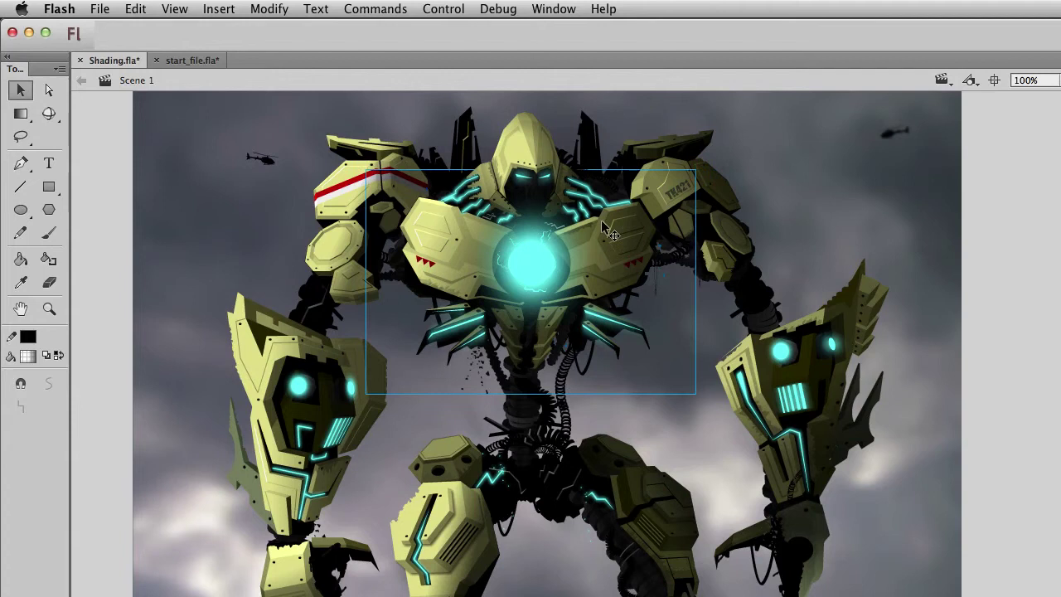
pyautogui.click(668, 207)
pyautogui.click(390, 188)
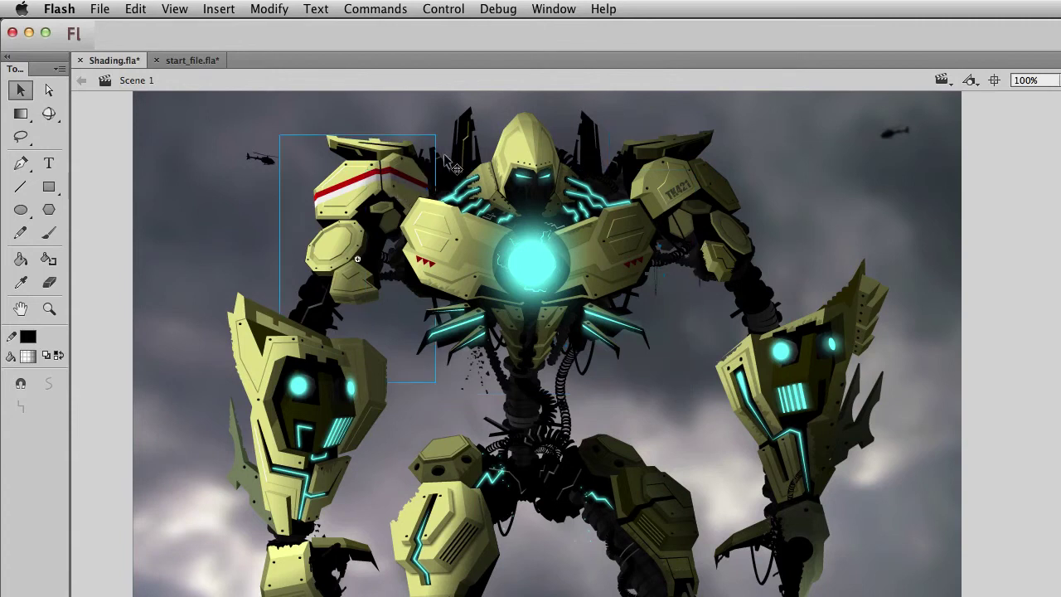
pyautogui.click(535, 145)
pyautogui.click(317, 381)
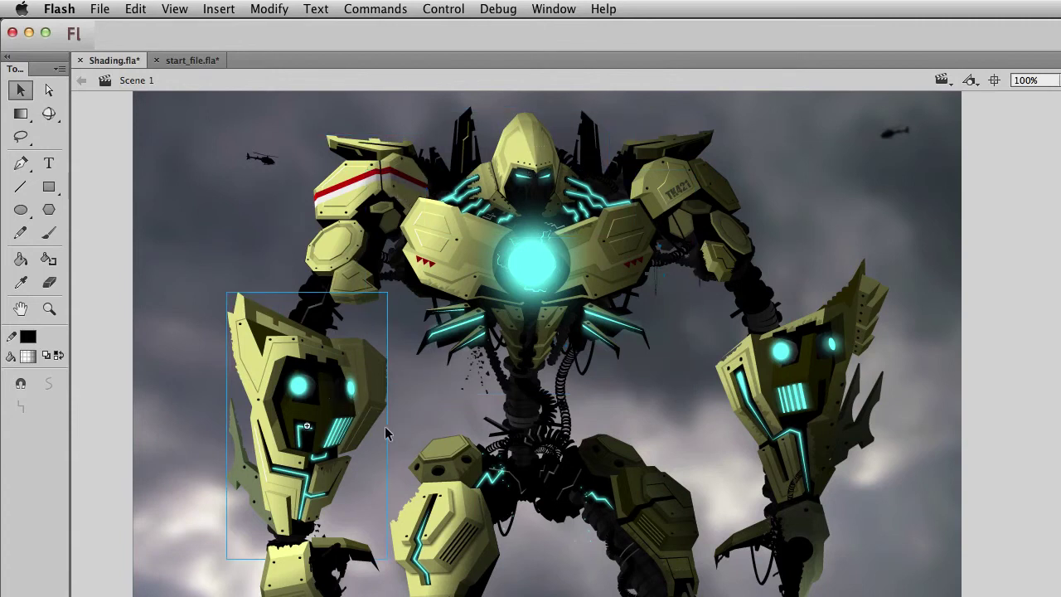
pyautogui.click(814, 406)
pyautogui.click(703, 205)
pyautogui.click(564, 253)
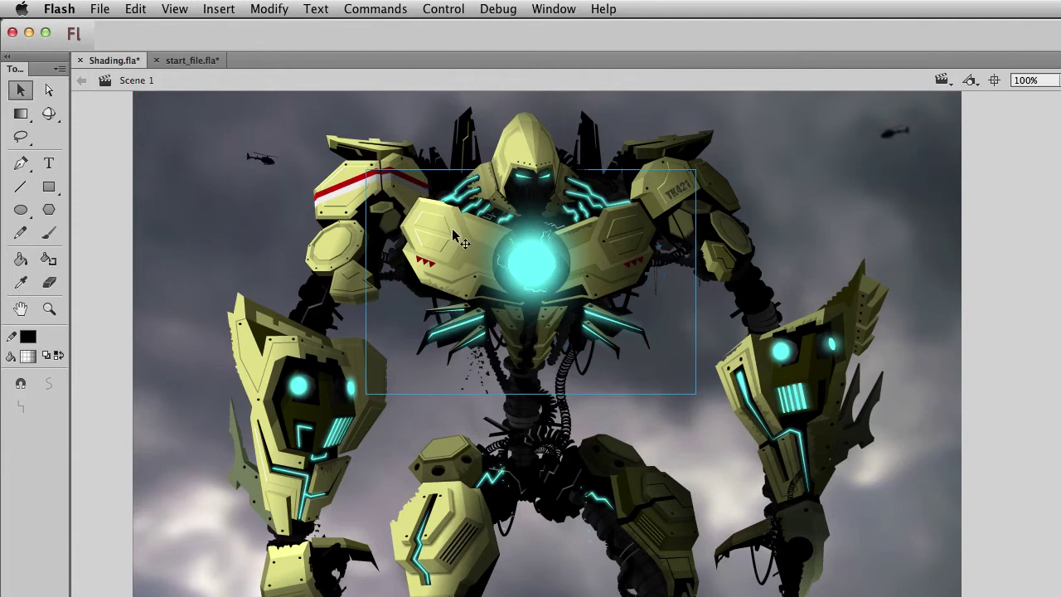
pyautogui.click(373, 205)
pyautogui.click(525, 272)
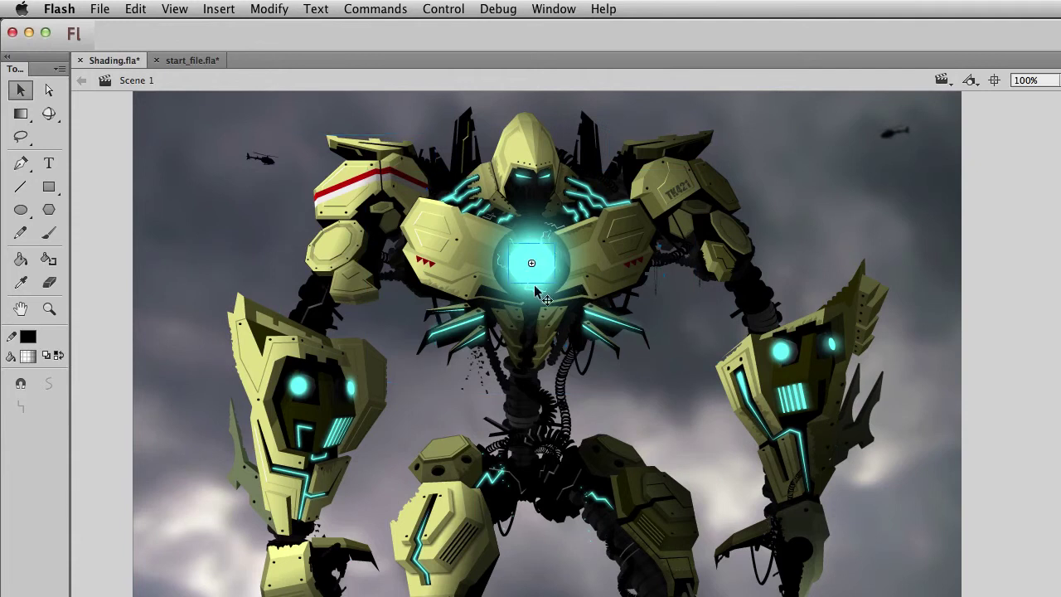
pyautogui.scroll(-5, 547, 344)
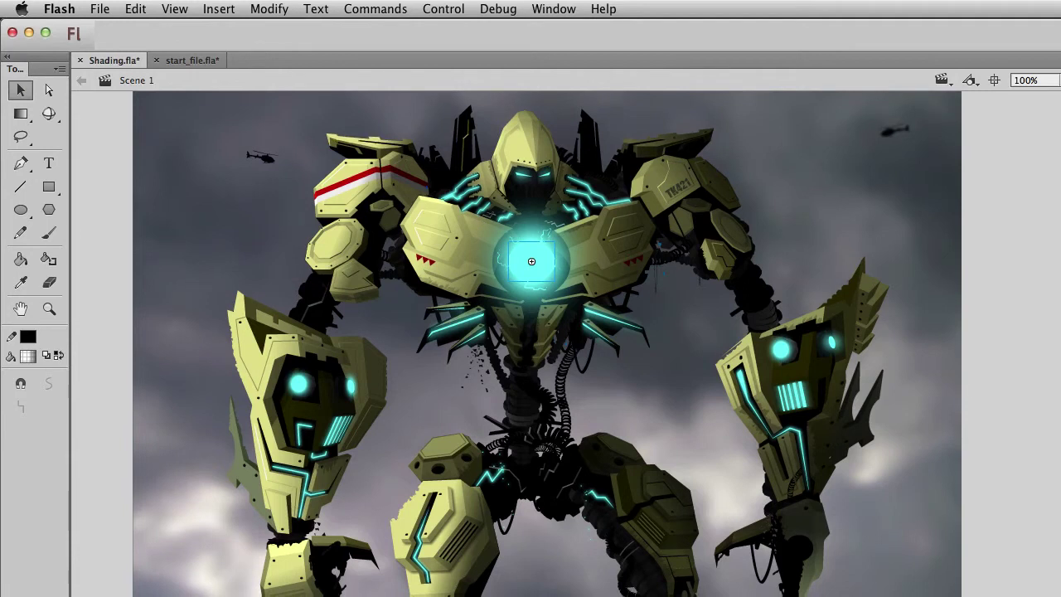
pyautogui.scroll(-2, 668, 455)
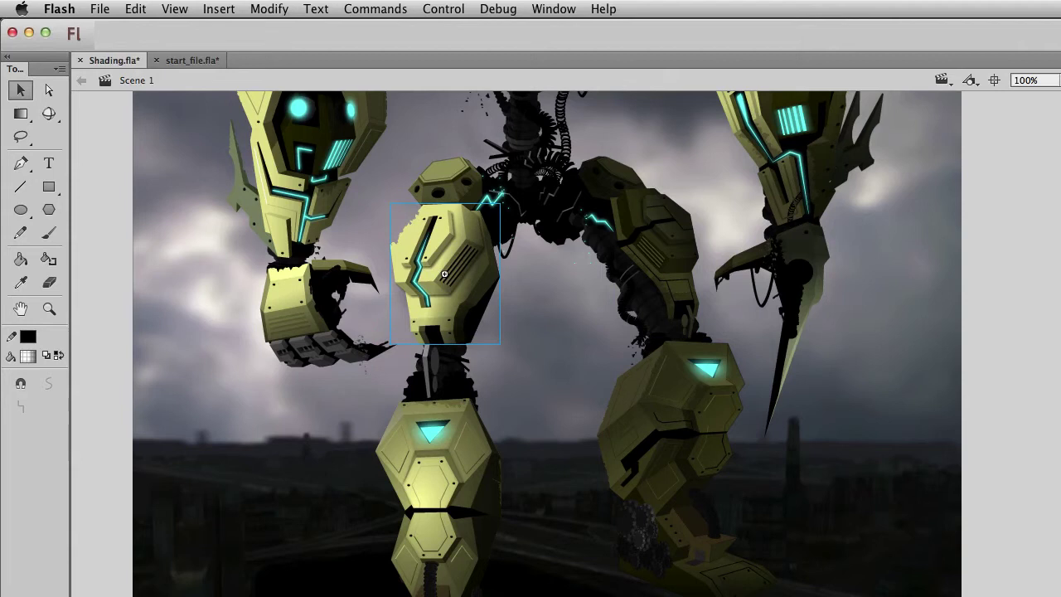
# Open the robot's upper-arm symbol bicep_right_shaded, with the TK421 marking, for editing in place.
pyautogui.scroll(7, 547, 345)
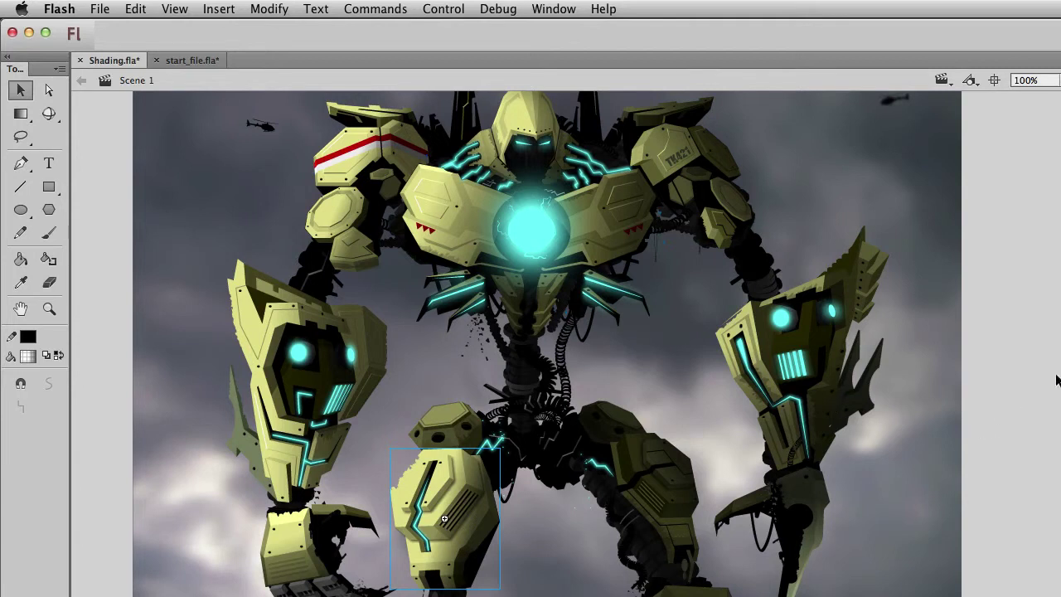
pyautogui.scroll(-3, 1030, 520)
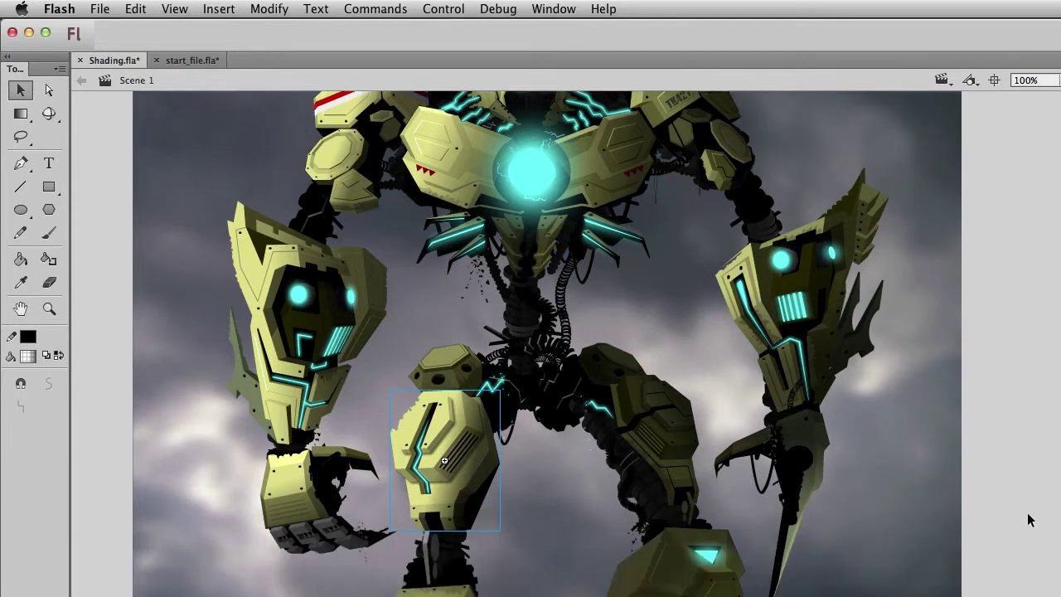
pyautogui.scroll(-3, 777, 392)
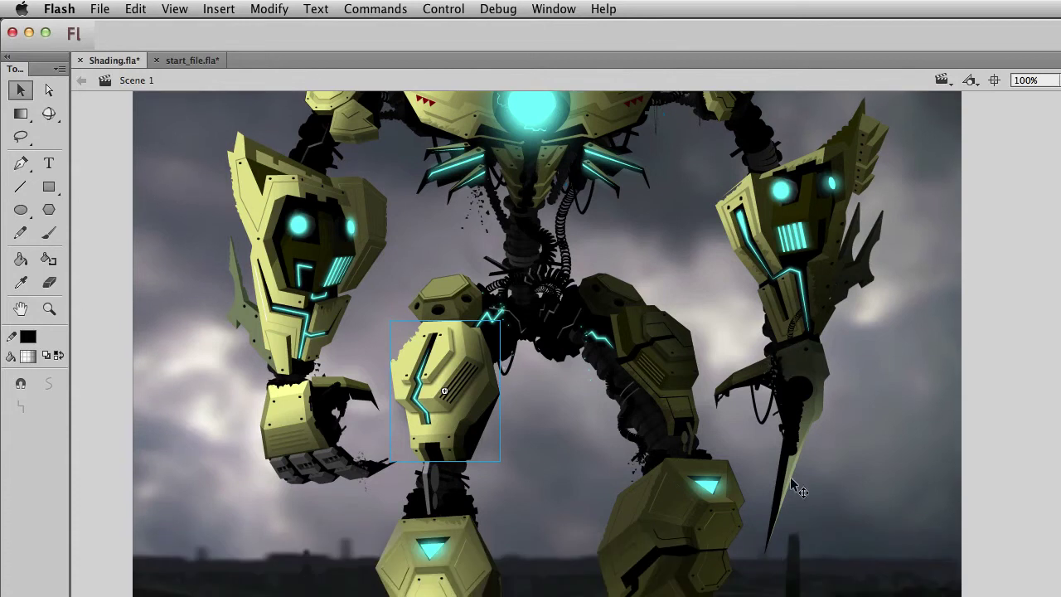
pyautogui.scroll(9, 547, 345)
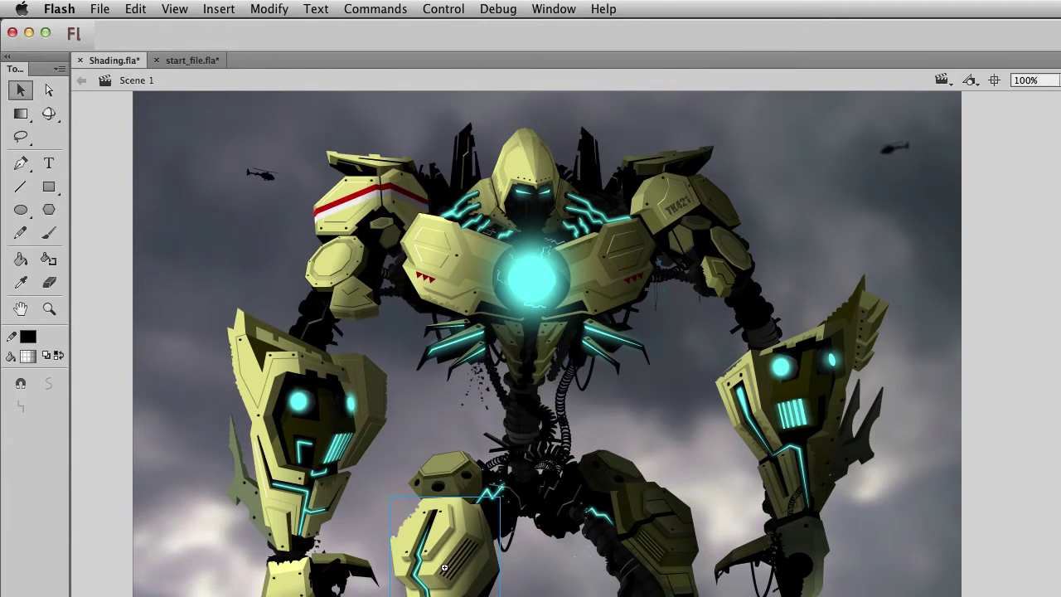
pyautogui.doubleClick(676, 214)
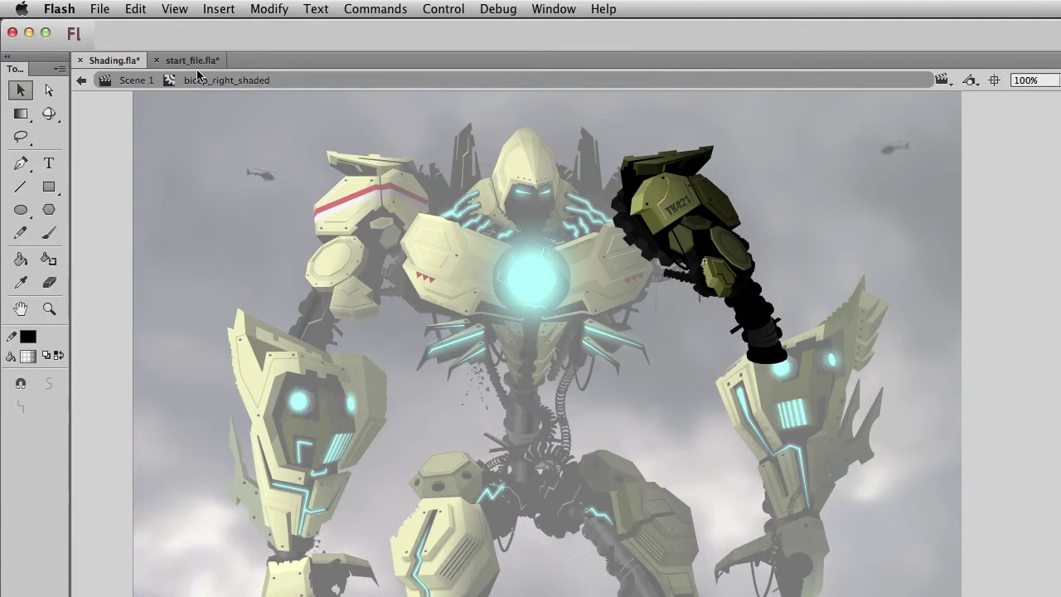
# Close the start_file.fla document and show the Timeline above the stage at a reduced height.
pyautogui.click(156, 60)
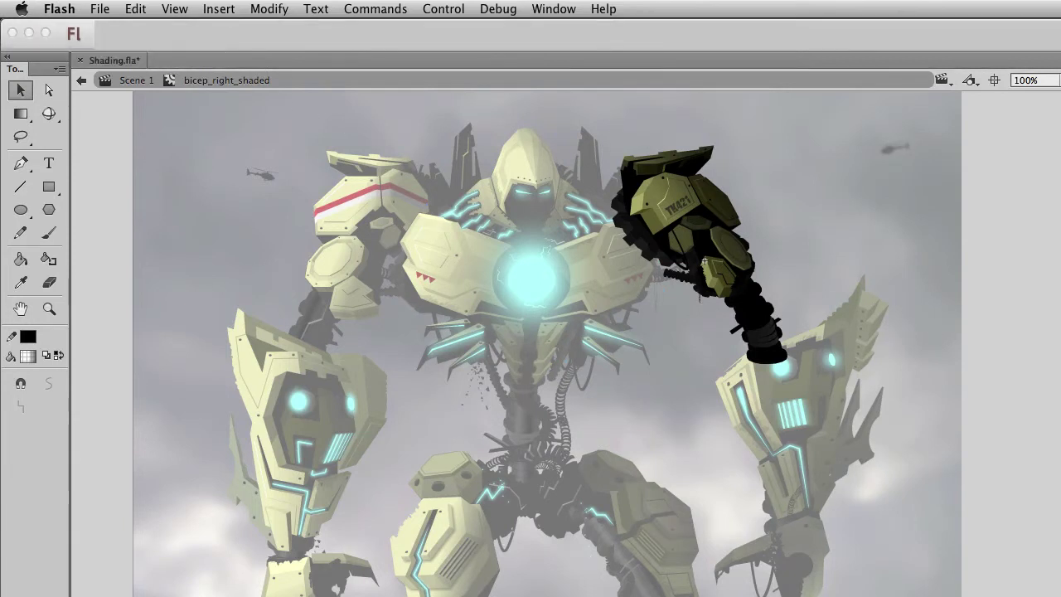
pyautogui.moveTo(353, 194); pyautogui.dragTo(144, 59)
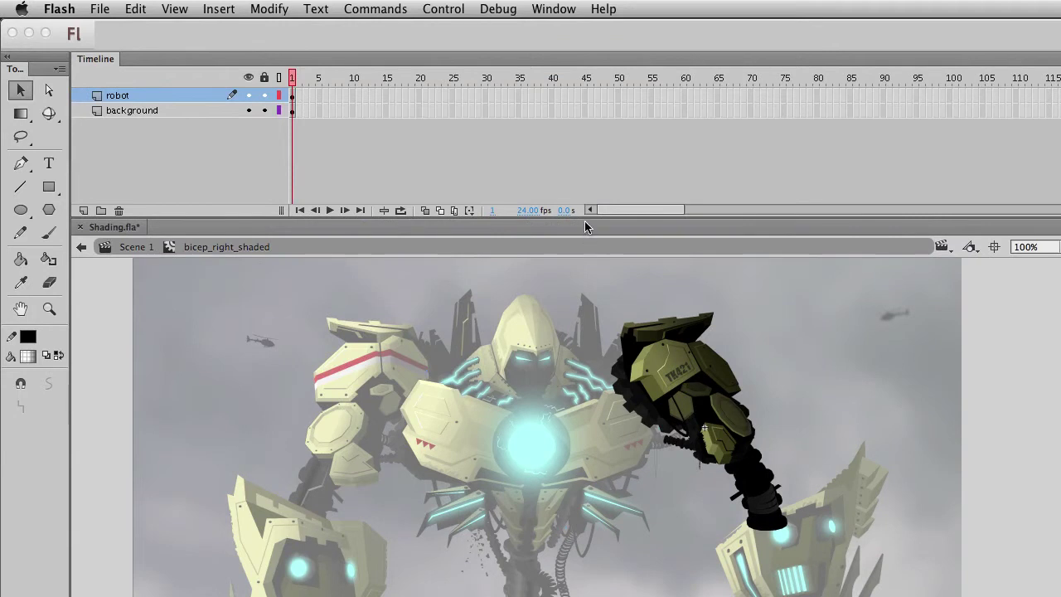
pyautogui.moveTo(580, 218); pyautogui.dragTo(578, 185)
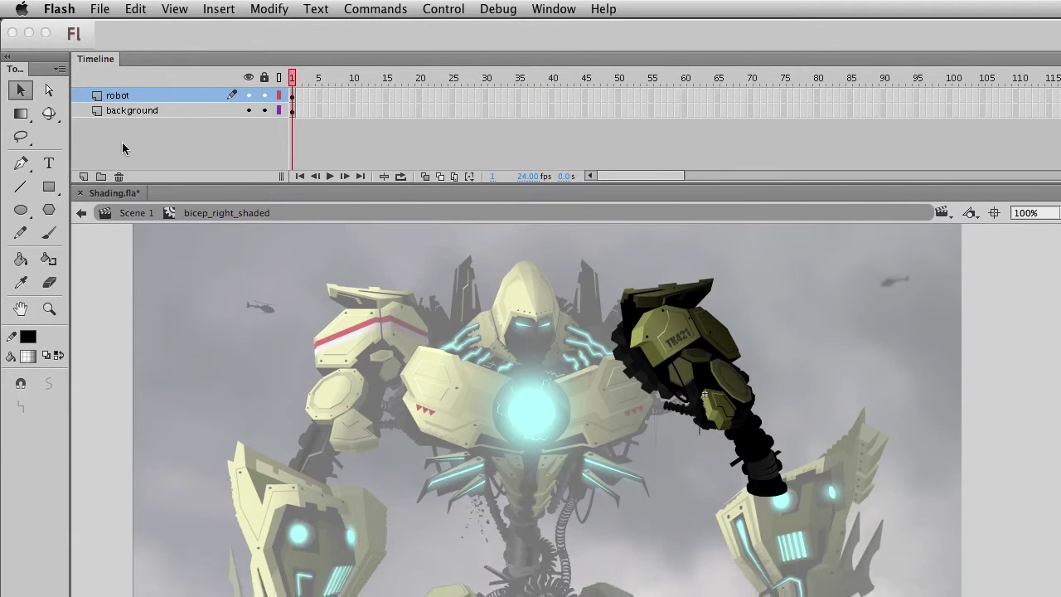
# Add a new empty layer above Layer 3 in the bicep_right_shaded symbol.
pyautogui.click(83, 177)
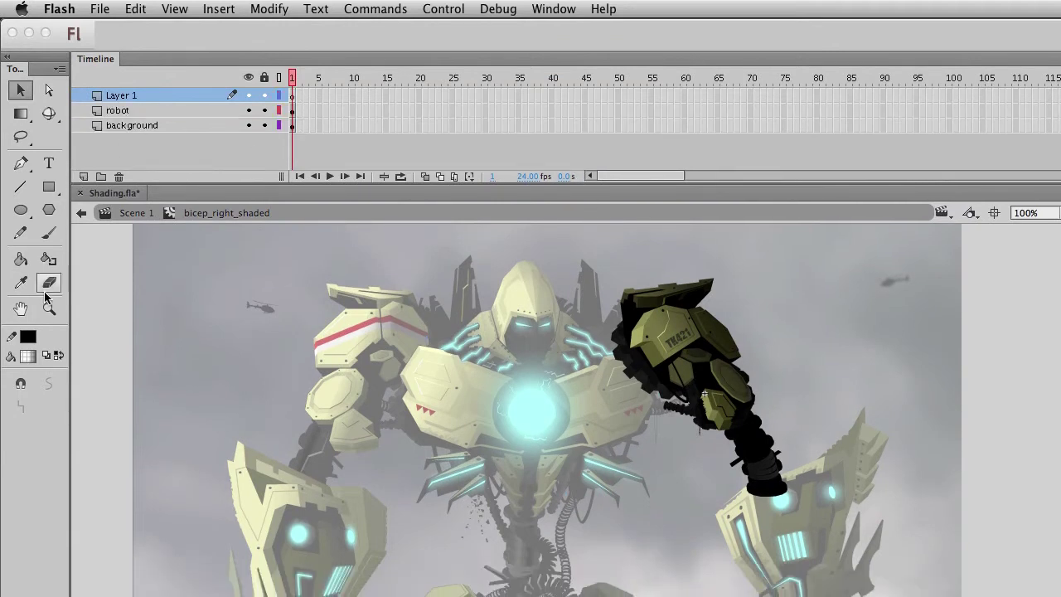
pyautogui.click(49, 308)
pyautogui.moveTo(838, 508); pyautogui.dragTo(580, 282)
pyautogui.press('v')
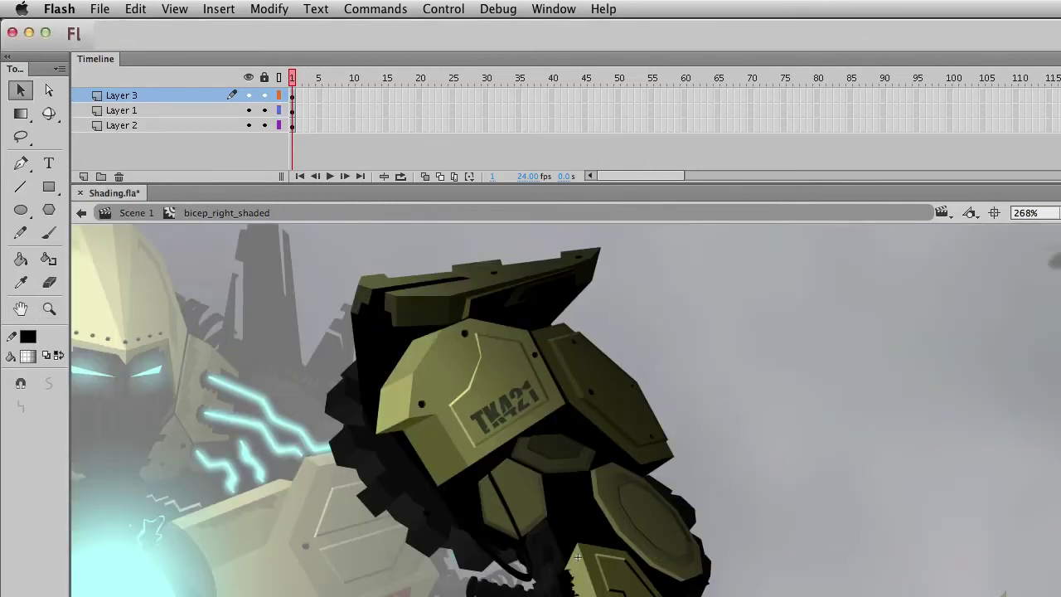
pyautogui.moveTo(1060, 505); pyautogui.dragTo(1021, 505)
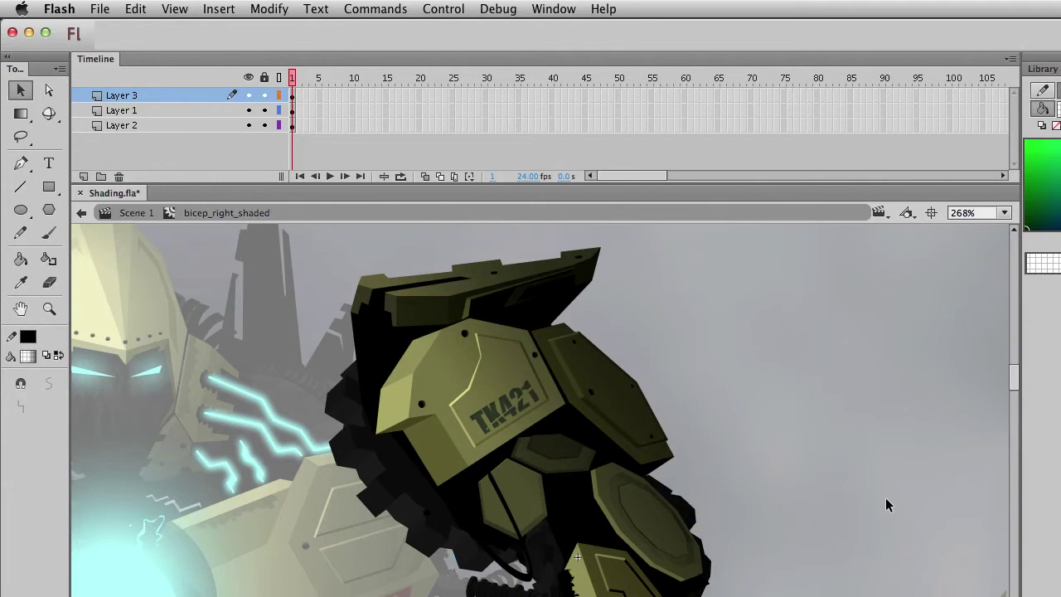
pyautogui.click(83, 179)
# Choose the Rectangle tool and set its fill to black #000000 with 40% alpha.
pyautogui.click(49, 187)
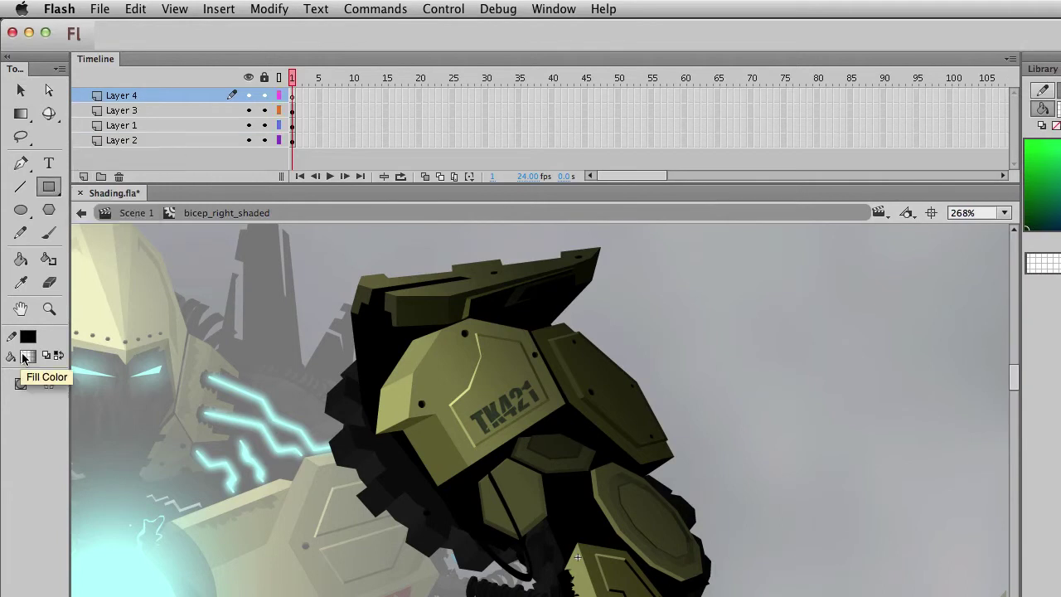
pyautogui.click(23, 359)
pyautogui.click(28, 358)
pyautogui.click(30, 357)
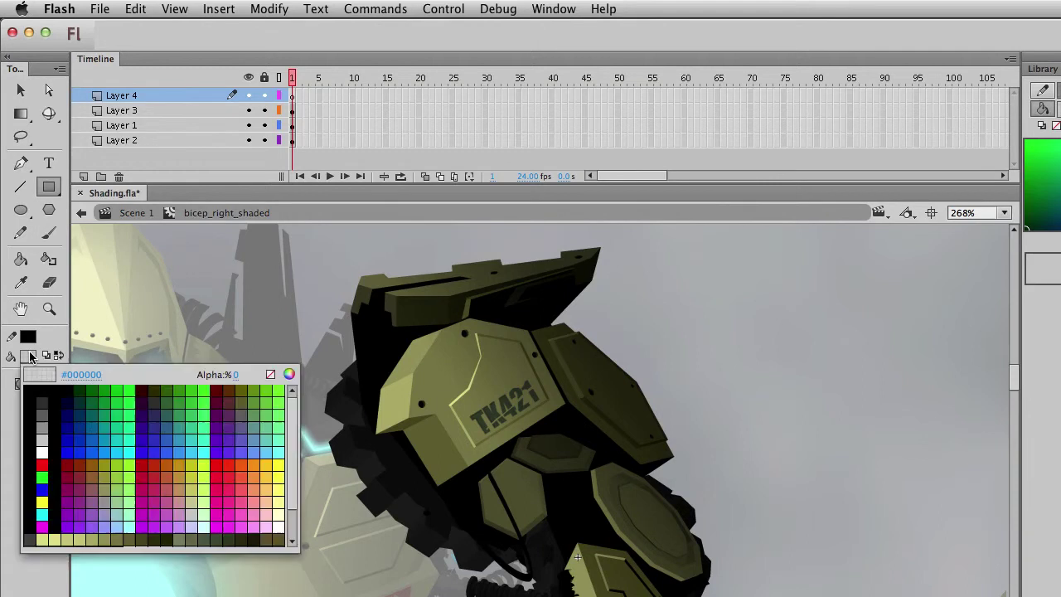
pyautogui.click(235, 374)
pyautogui.write('4')
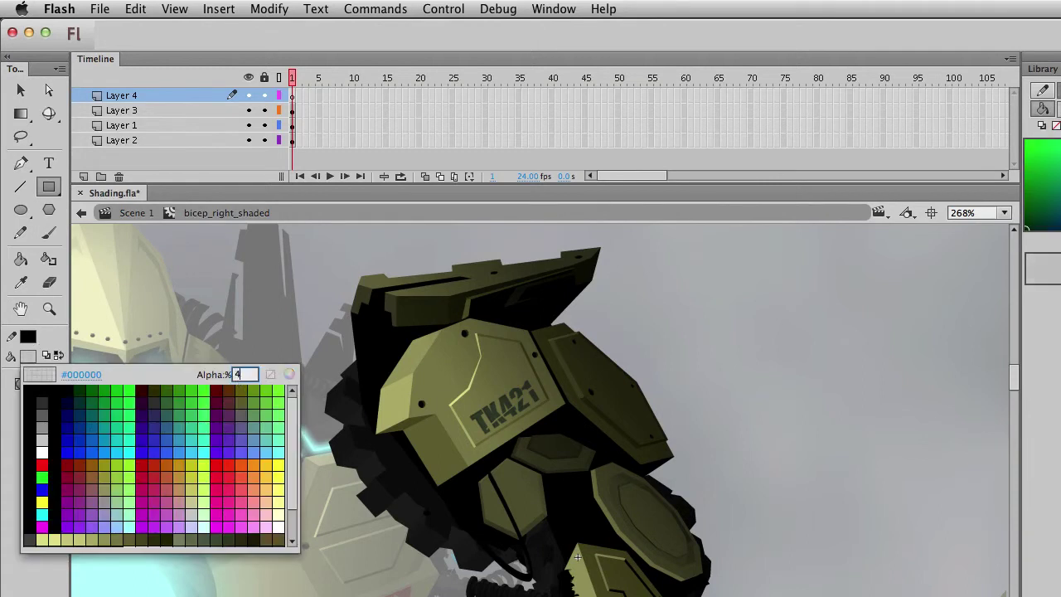
pyautogui.write('0')
pyautogui.press('Return')
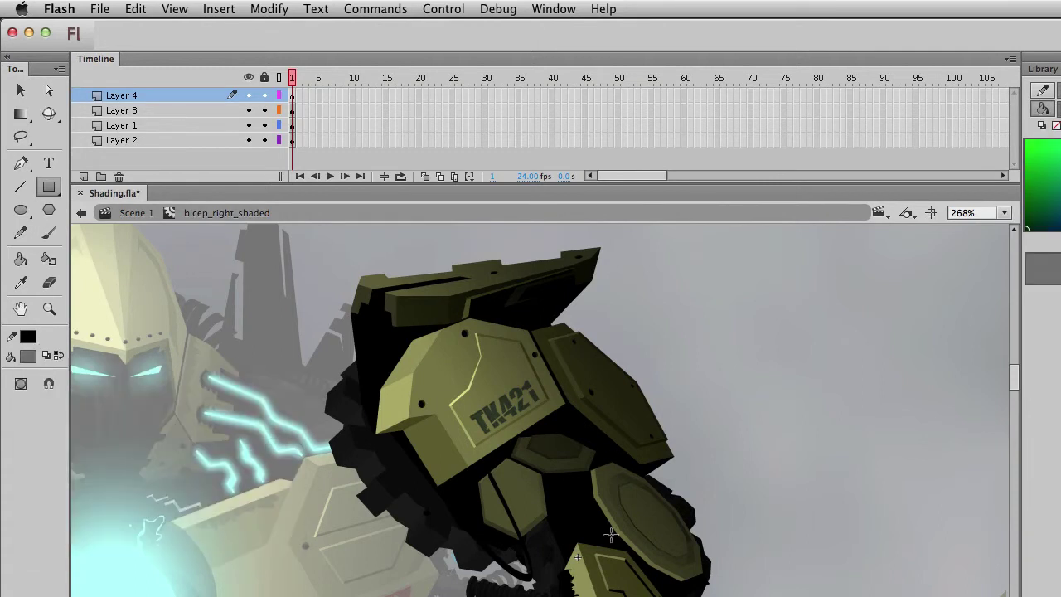
# Draw a small shading rectangle over the hexagonal plate below the TK421 armor and delete its outline.
pyautogui.moveTo(466, 479); pyautogui.dragTo(512, 509)
pyautogui.press('v')
pyautogui.doubleClick(512, 509)
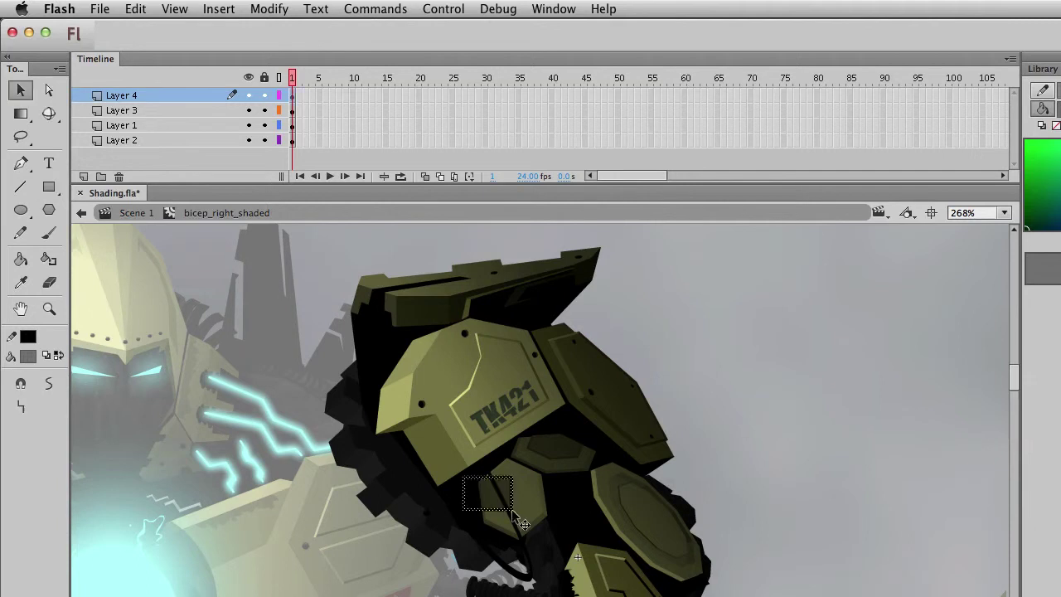
pyautogui.press('Delete')
# Set the stroke color to none and stretch the shading shape's corners to cover the small plates beneath the TK421 armor.
pyautogui.click(30, 337)
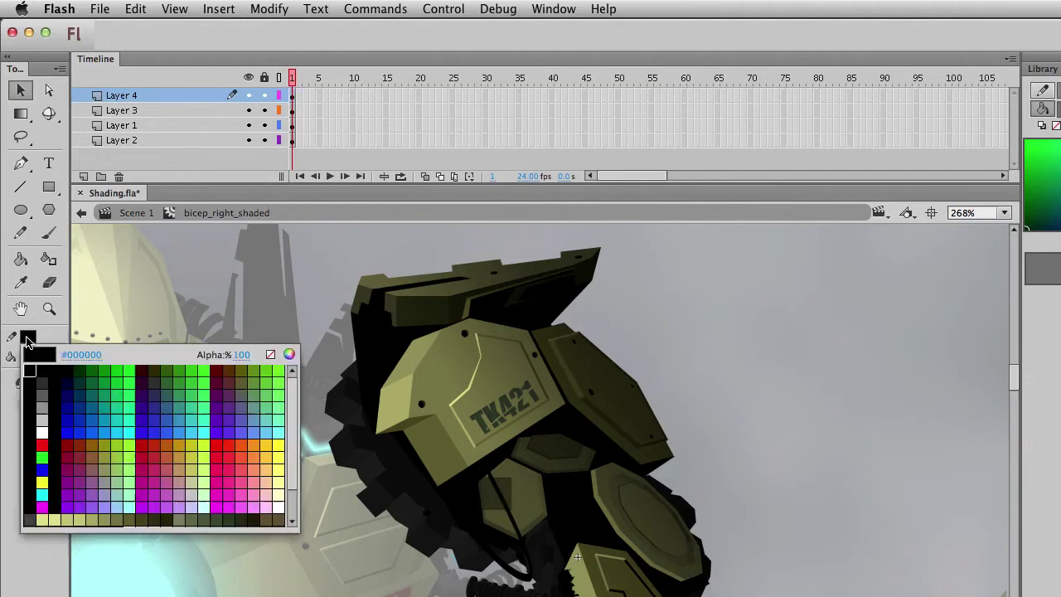
pyautogui.click(275, 351)
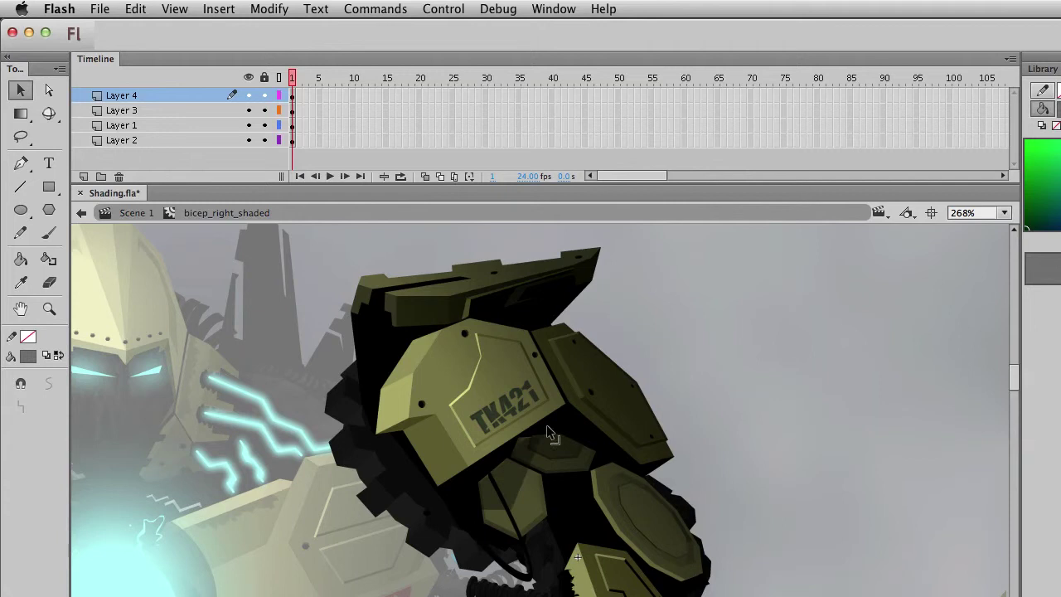
pyautogui.moveTo(547, 427); pyautogui.dragTo(568, 409)
pyautogui.click(533, 460)
pyautogui.click(801, 449)
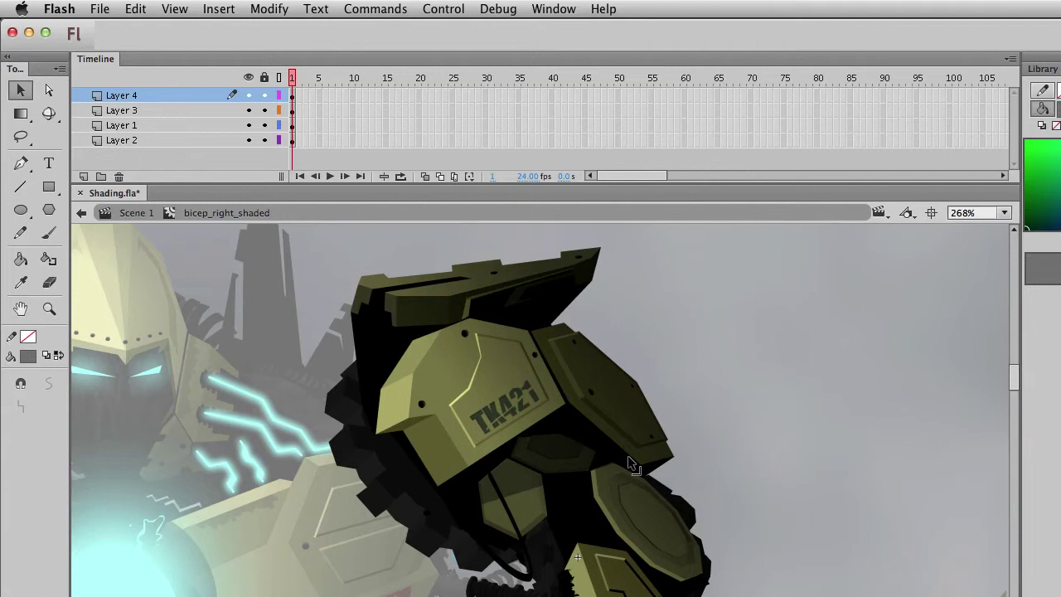
# Draw another semi-transparent rectangle and shape it as a shadow across the upper part of the lowest arm plate.
pyautogui.scroll(-3, 545, 466)
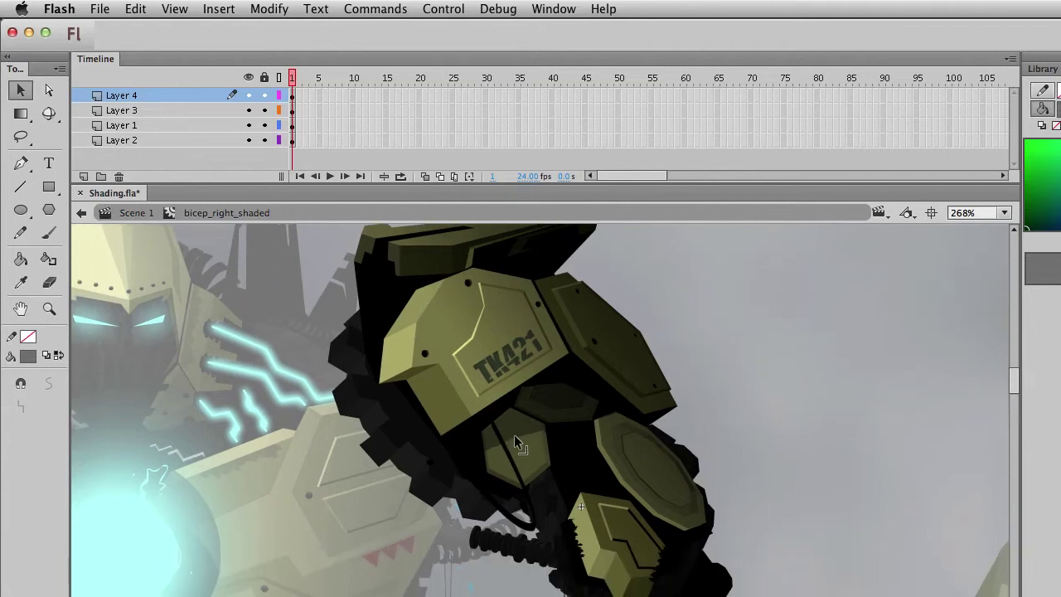
pyautogui.scroll(-5, 515, 435)
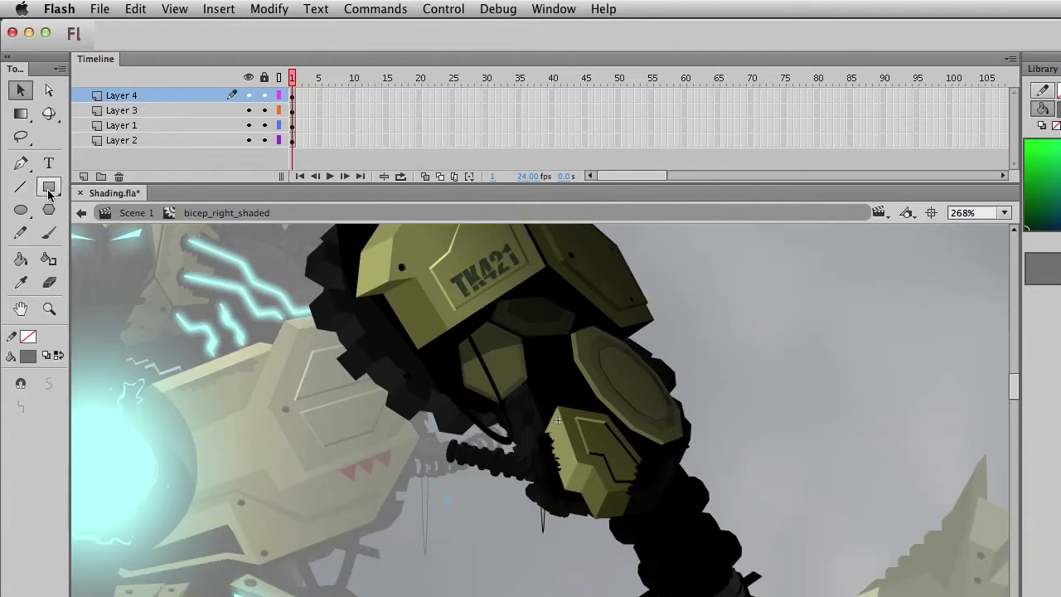
pyautogui.click(49, 189)
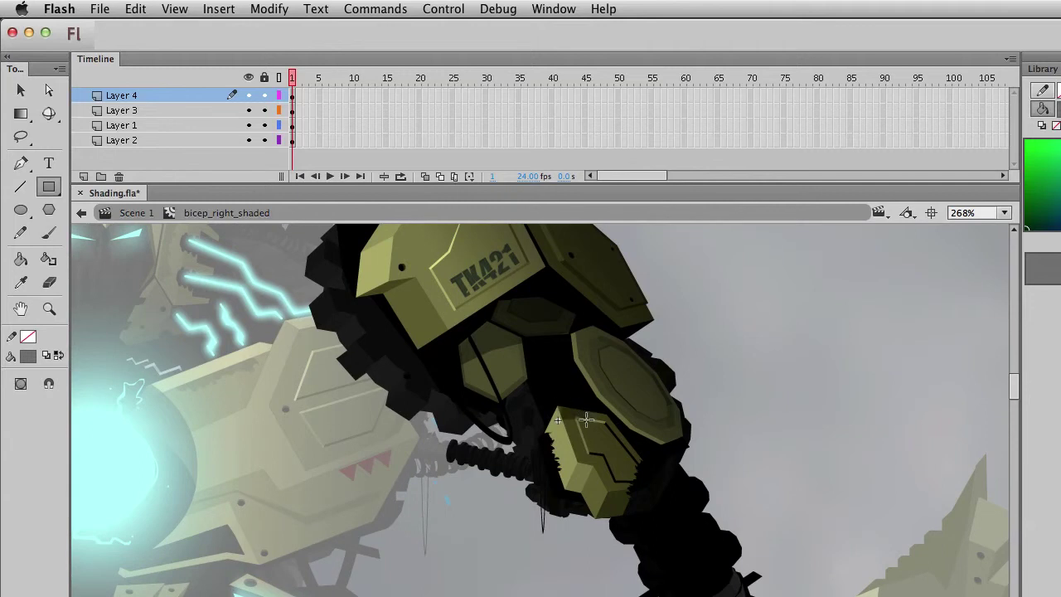
pyautogui.press('v')
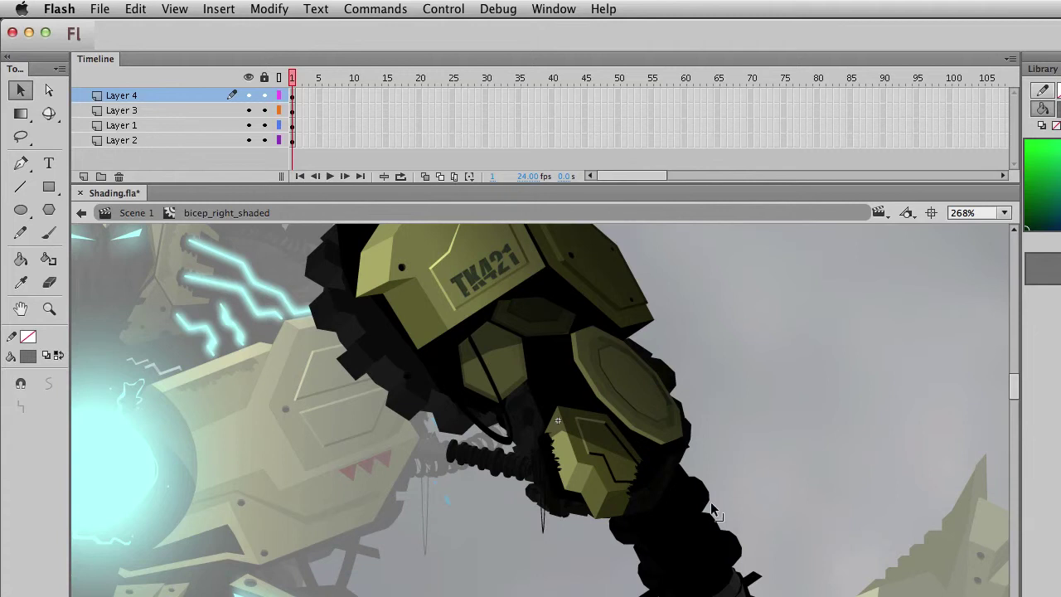
# Return to Scene 1 and open the forearm_right_shaded symbol for editing in place.
pyautogui.press('super+1')
pyautogui.moveTo(660, 474); pyautogui.dragTo(785, 422)
pyautogui.doubleClick(765, 405)
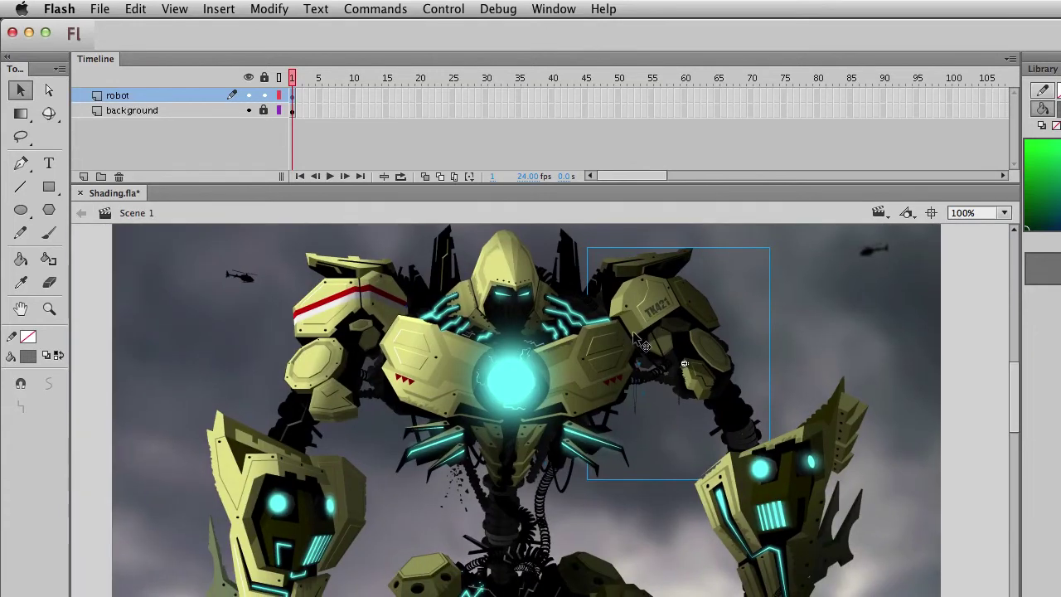
pyautogui.moveTo(797, 522); pyautogui.dragTo(592, 394)
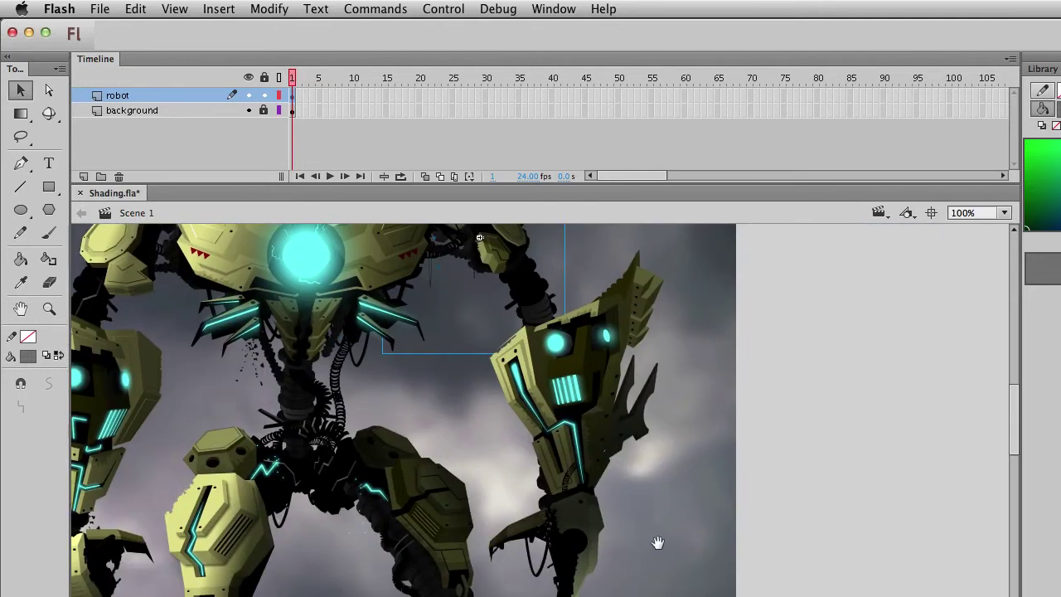
pyautogui.moveTo(658, 542); pyautogui.dragTo(817, 531)
pyautogui.doubleClick(735, 407)
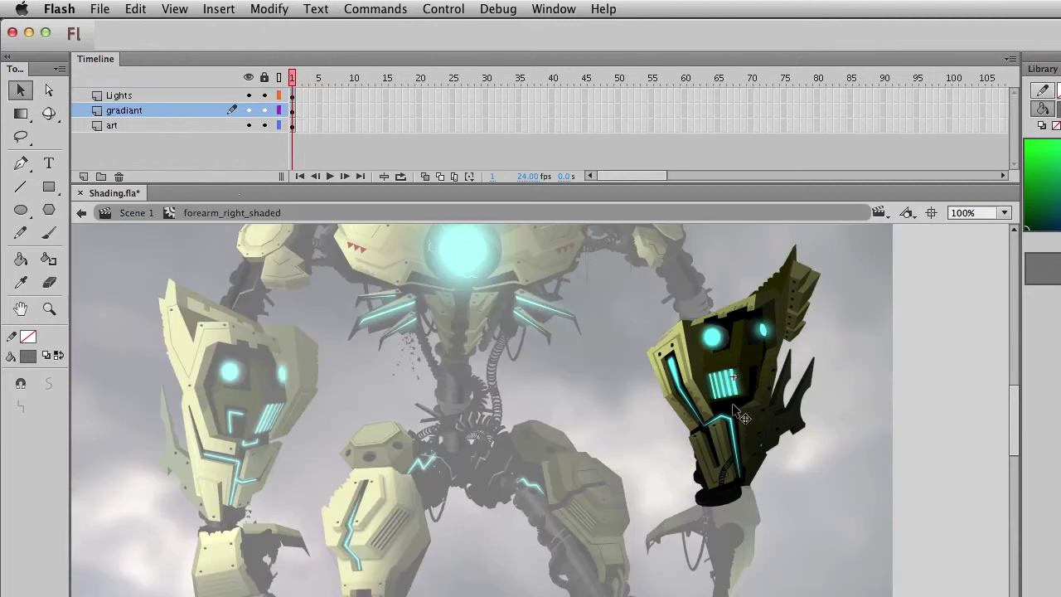
# Add a layer above the gradiant layer and draw a semi-transparent shading rectangle over the forearm's recessed face on the Lights layer.
pyautogui.click(83, 177)
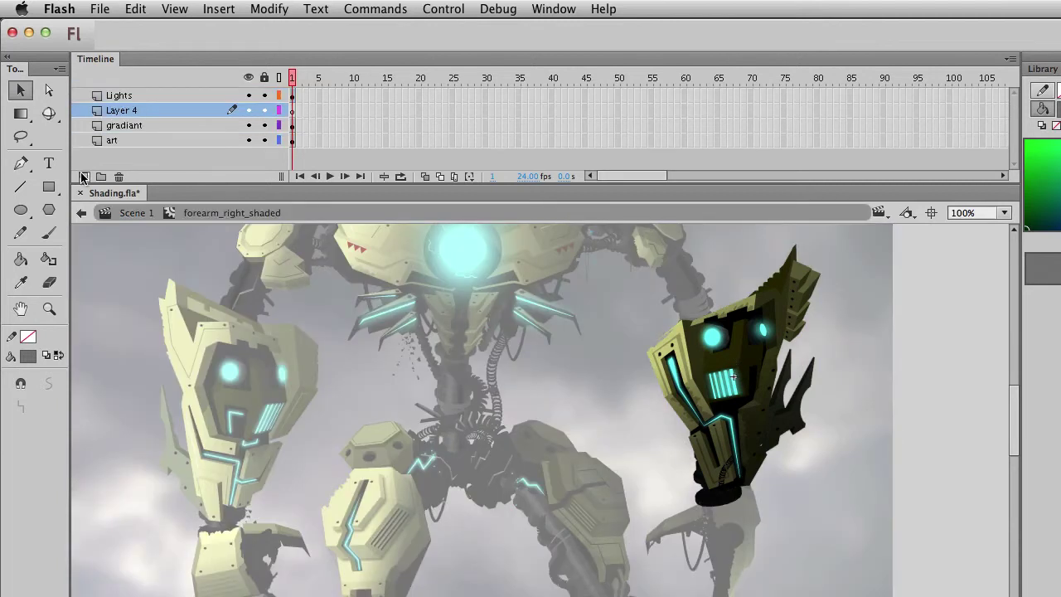
pyautogui.click(49, 187)
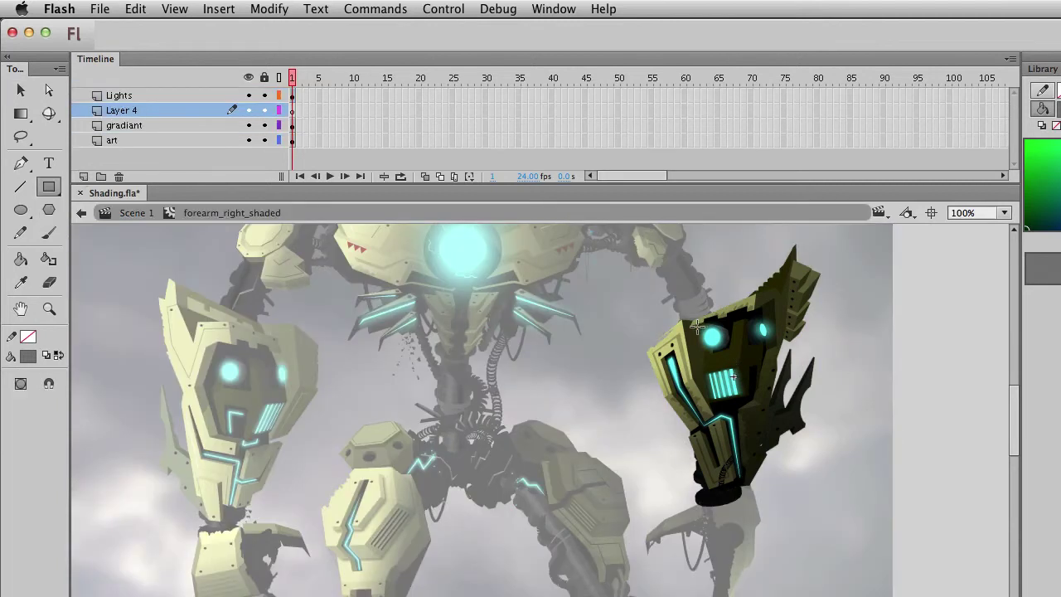
pyautogui.click(292, 95)
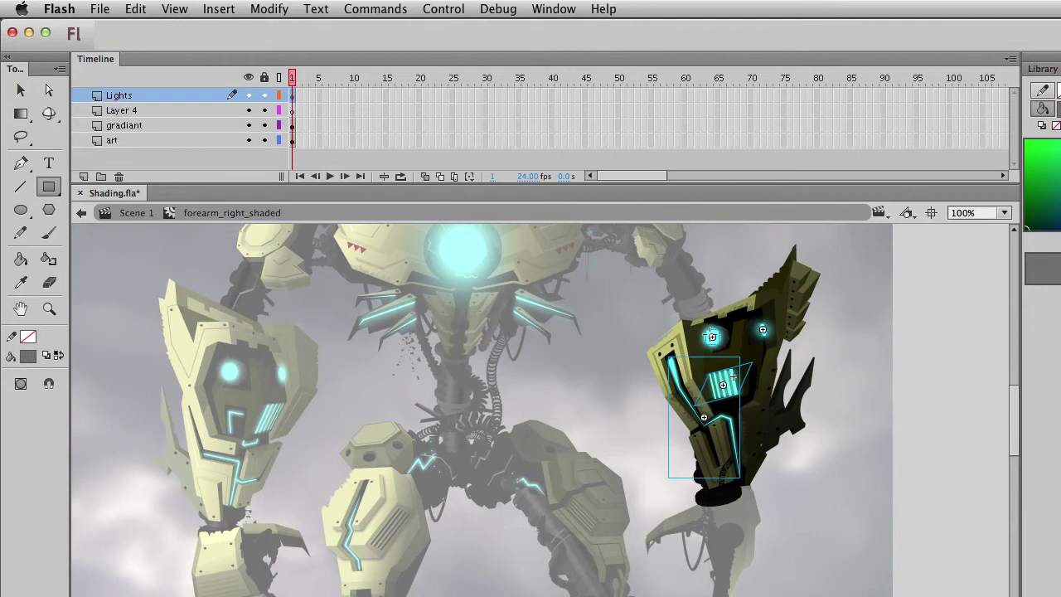
pyautogui.click(686, 357)
pyautogui.press('v')
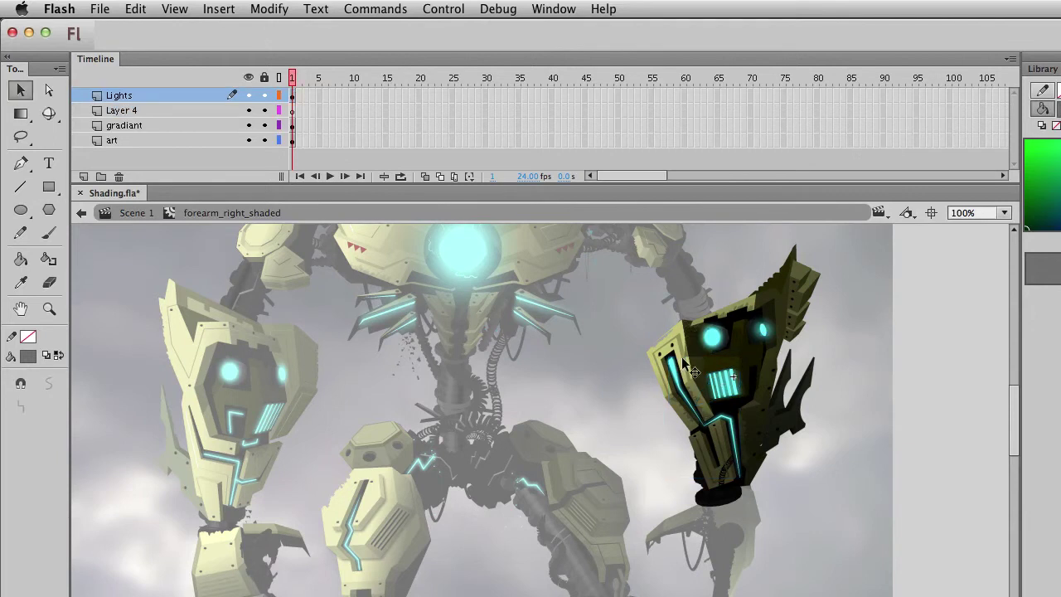
# Reshape the shading rectangle's corners to fit the recessed area around the forearm's two round lights, and select the shape.
pyautogui.click(49, 309)
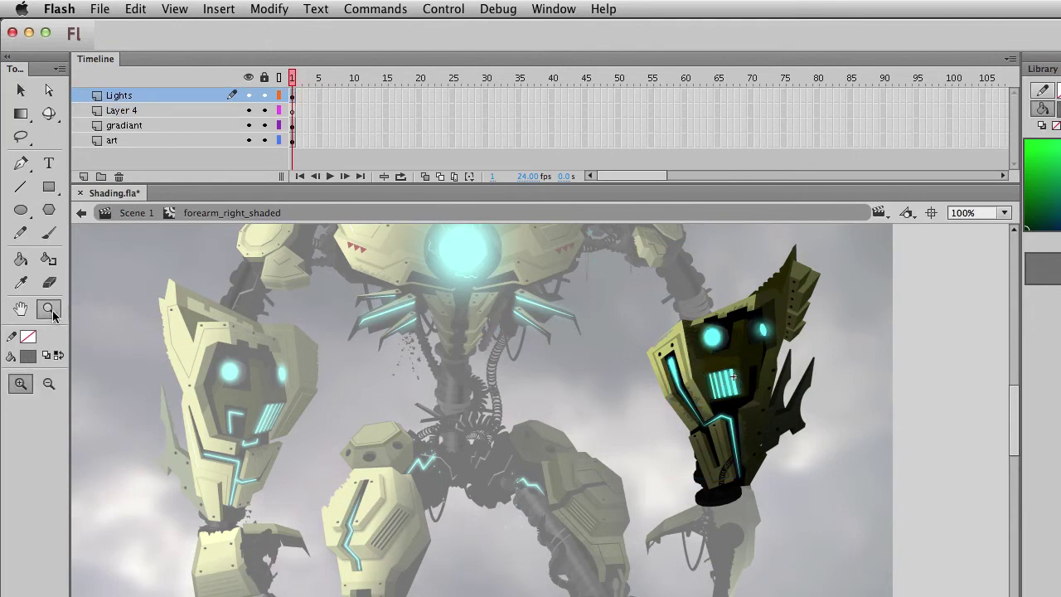
pyautogui.moveTo(598, 283); pyautogui.dragTo(845, 452)
pyautogui.press('v')
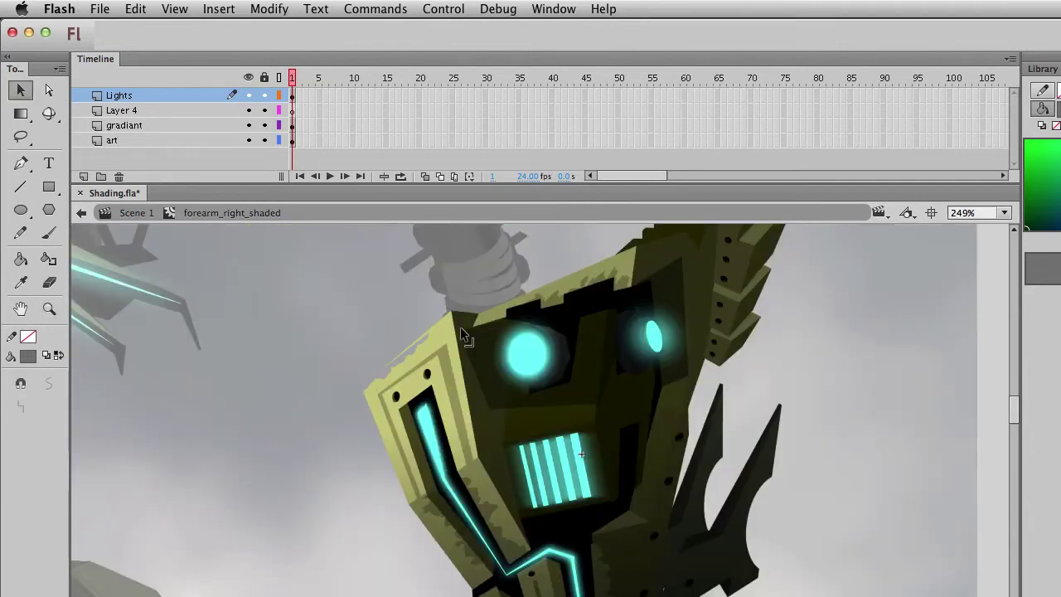
pyautogui.moveTo(461, 330); pyautogui.dragTo(491, 320)
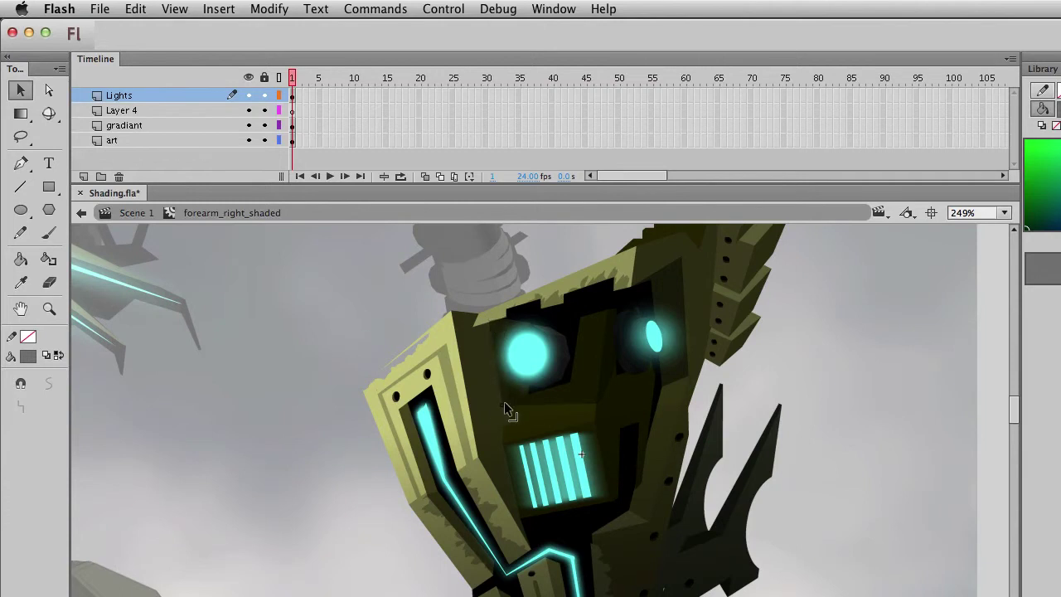
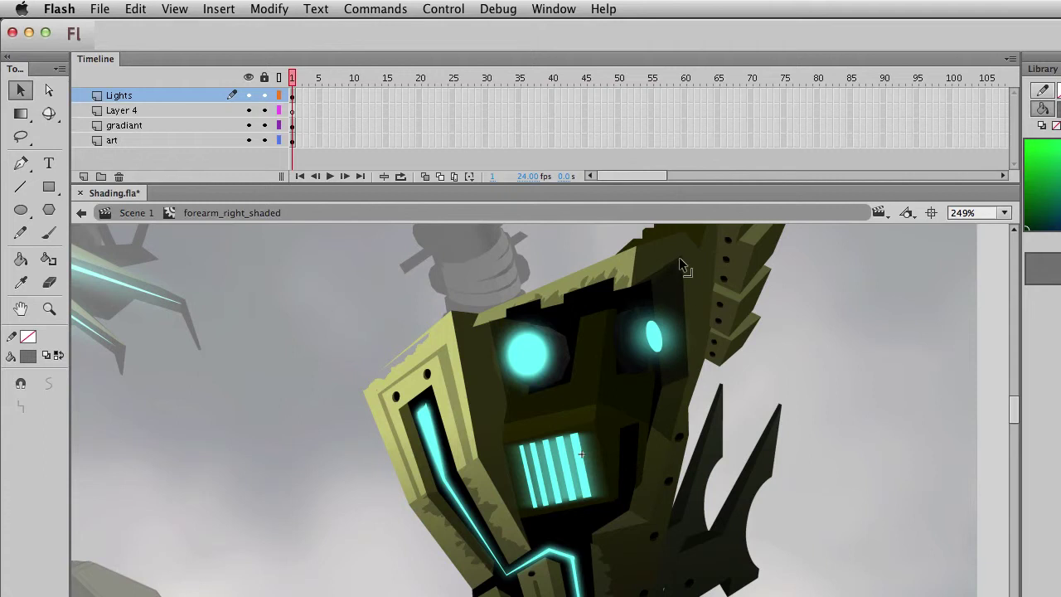
pyautogui.click(658, 283)
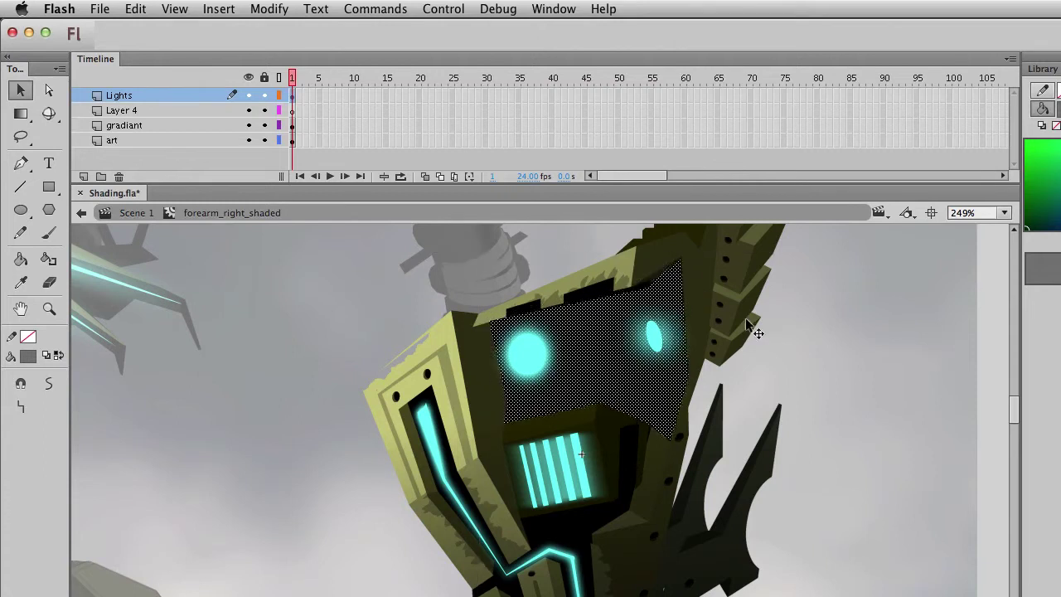
# Draw a small semi-transparent shading shape beside the cable at the lower end of the forearm plate.
pyautogui.click(798, 367)
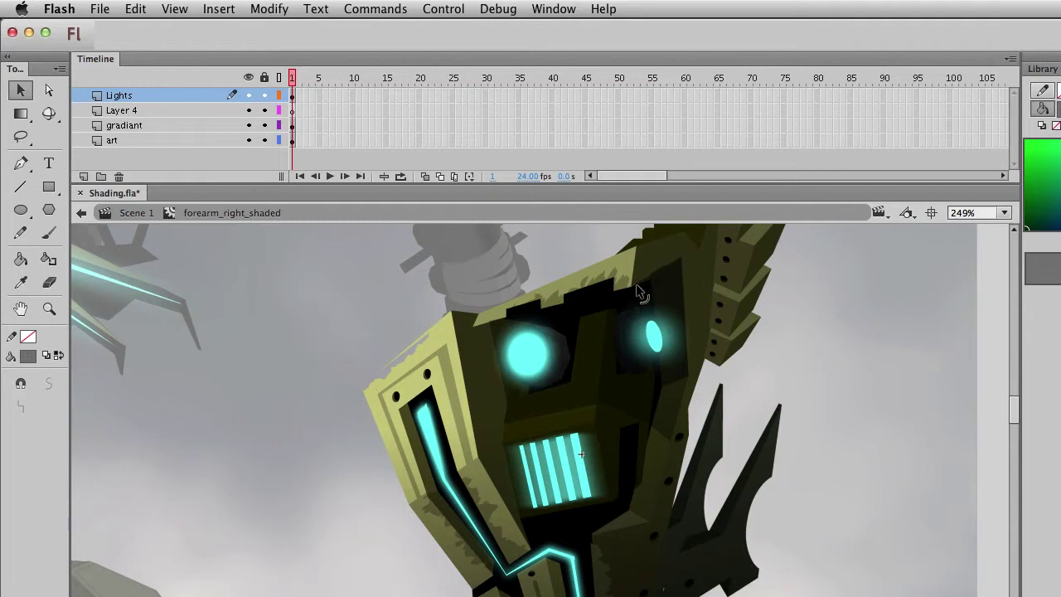
pyautogui.scroll(-5, 635, 443)
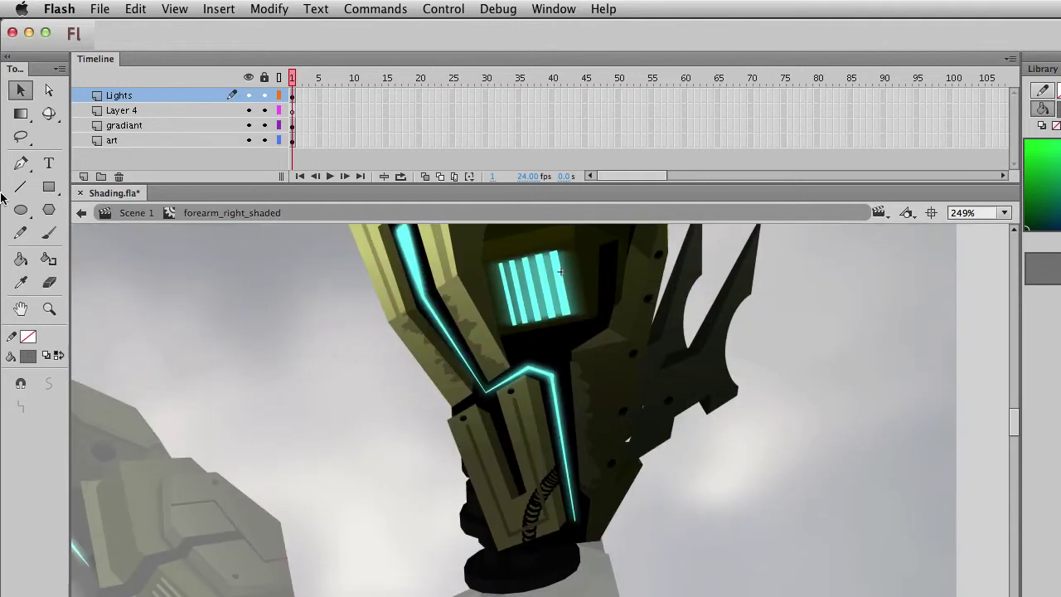
pyautogui.click(48, 186)
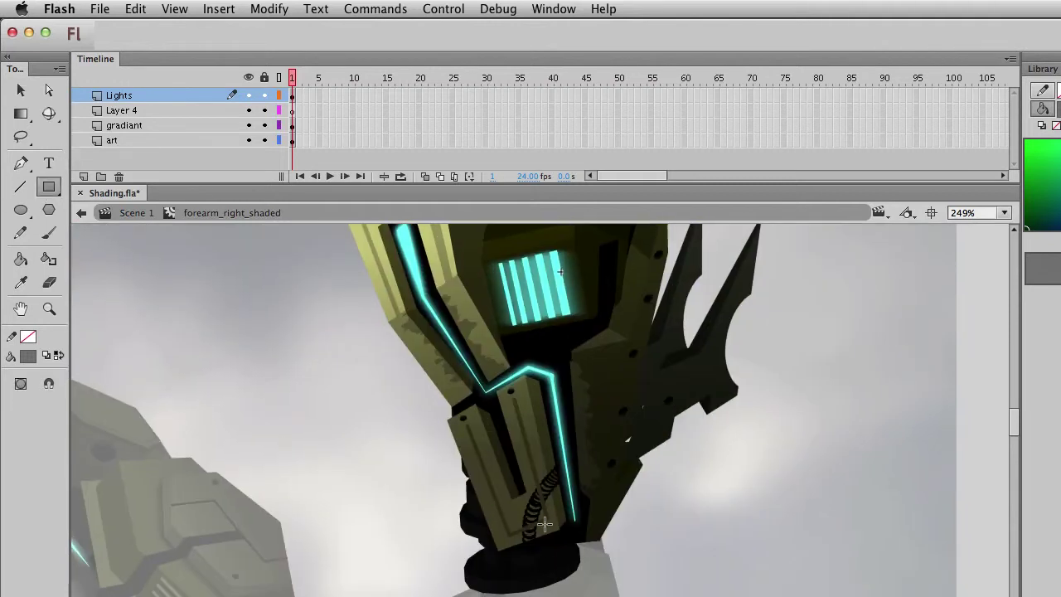
pyautogui.press('v')
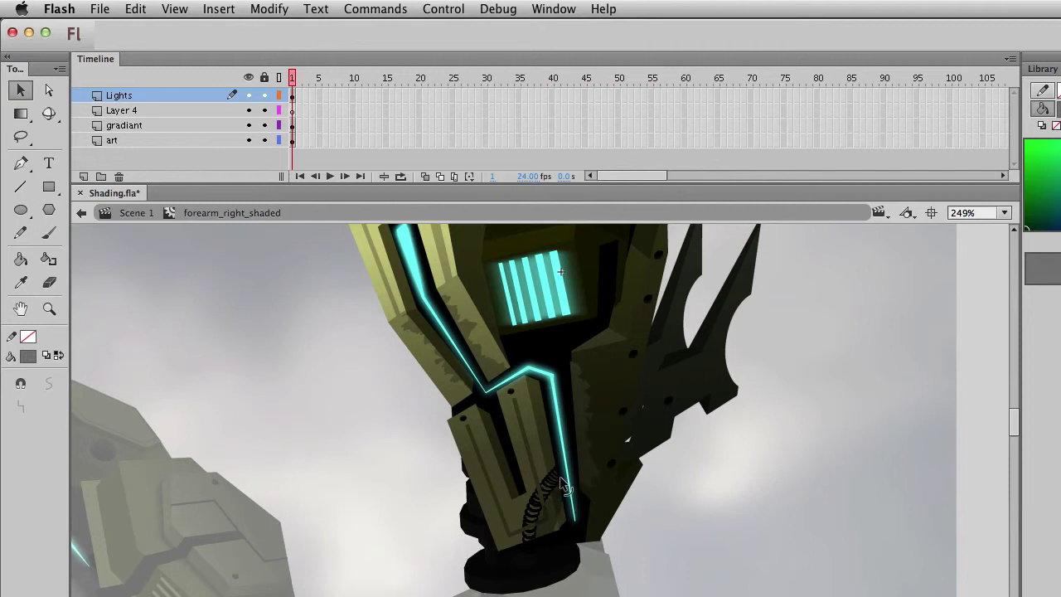
pyautogui.click(554, 491)
pyautogui.press('Delete')
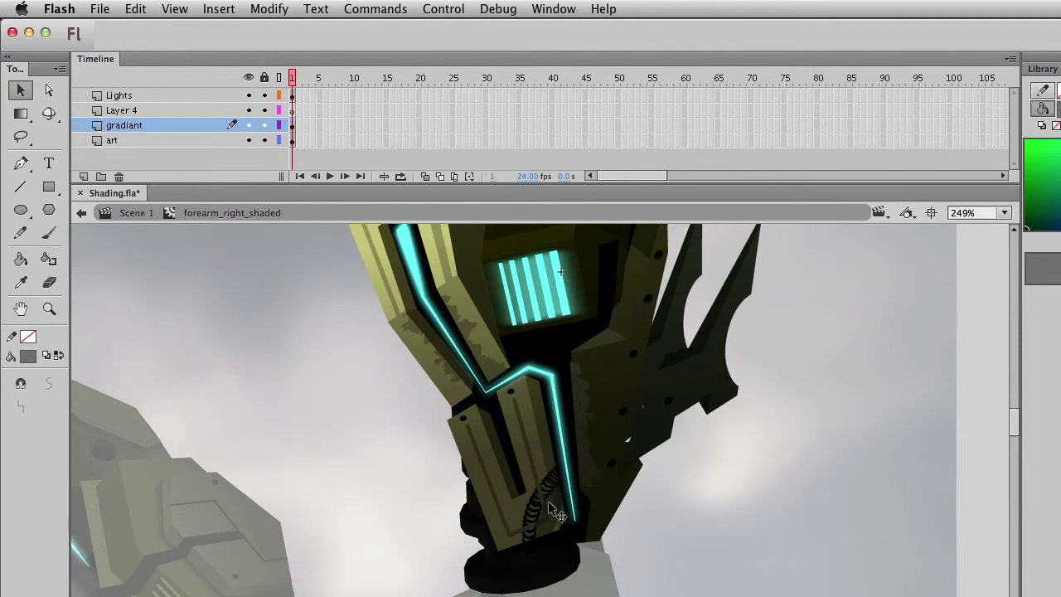
# Toggle the visibility of the Lights, Layer 4 and gradiant layers to check which artwork each one holds.
pyautogui.click(250, 109)
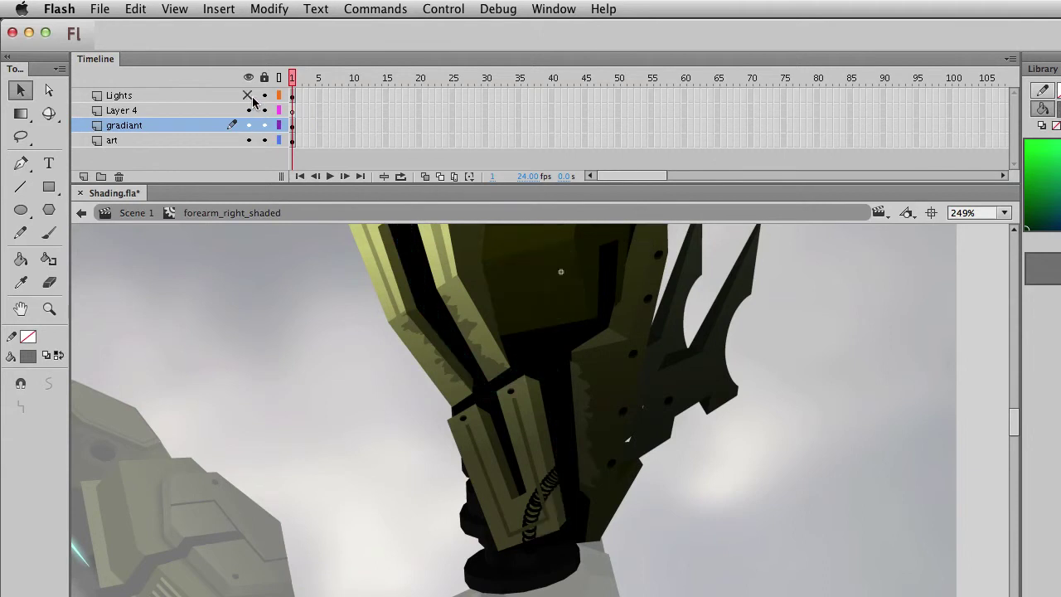
pyautogui.click(251, 110)
pyautogui.click(252, 126)
pyautogui.click(252, 125)
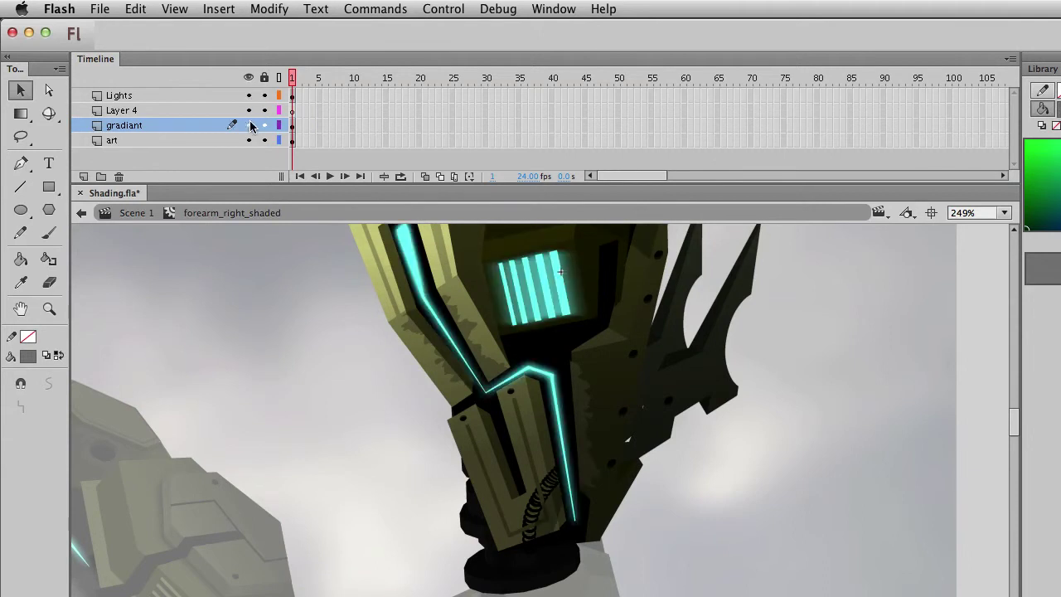
pyautogui.click(558, 519)
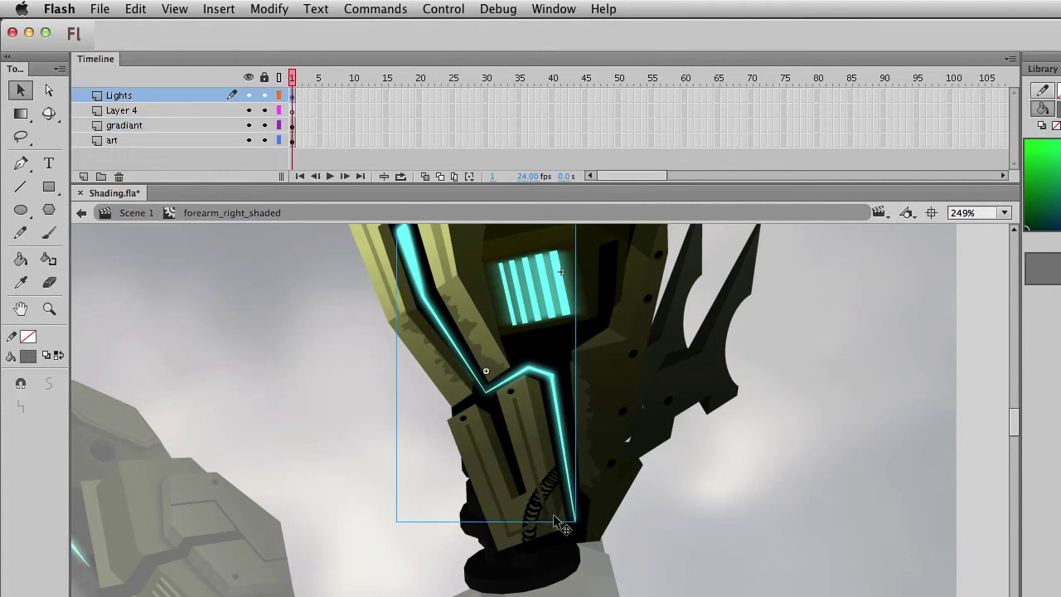
# Place Layer 4 below the gradiant layer and move the shading around the two round lights from Lights into it, keeping its position.
pyautogui.scroll(5, 572, 431)
pyautogui.click(583, 331)
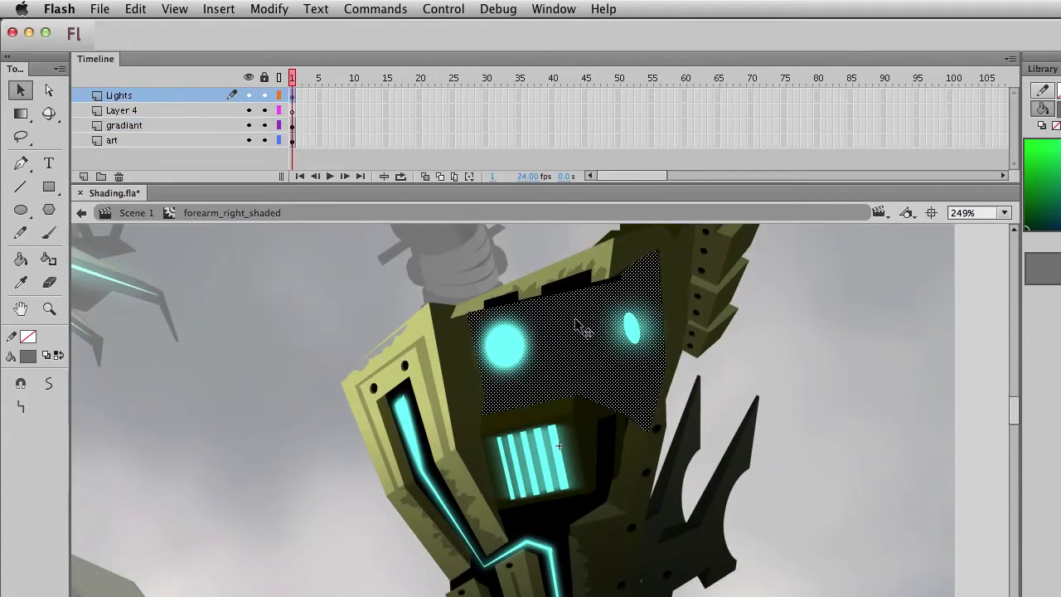
pyautogui.press('Delete')
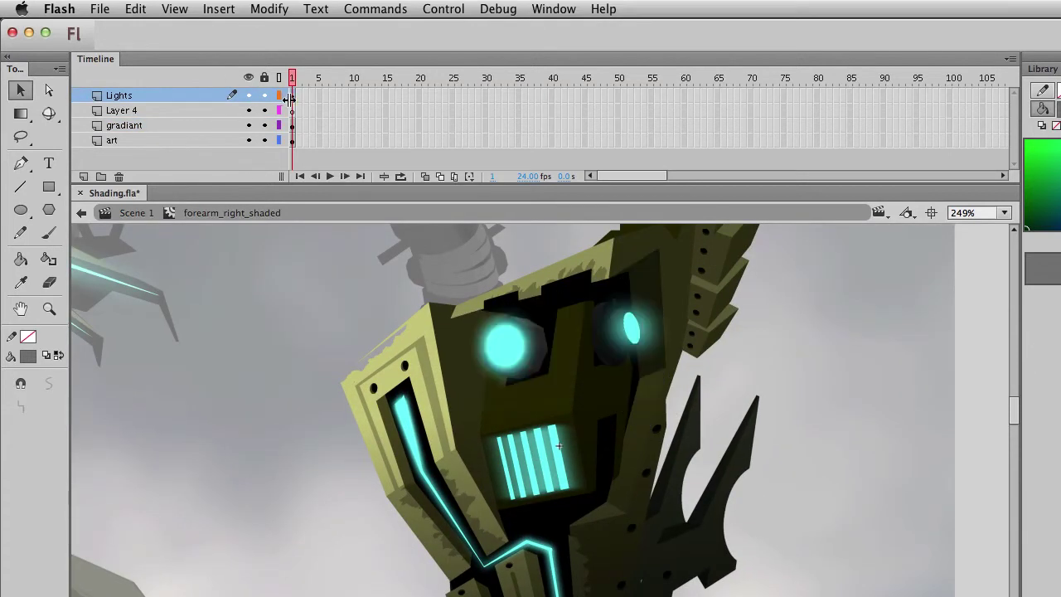
pyautogui.moveTo(148, 115); pyautogui.dragTo(140, 137)
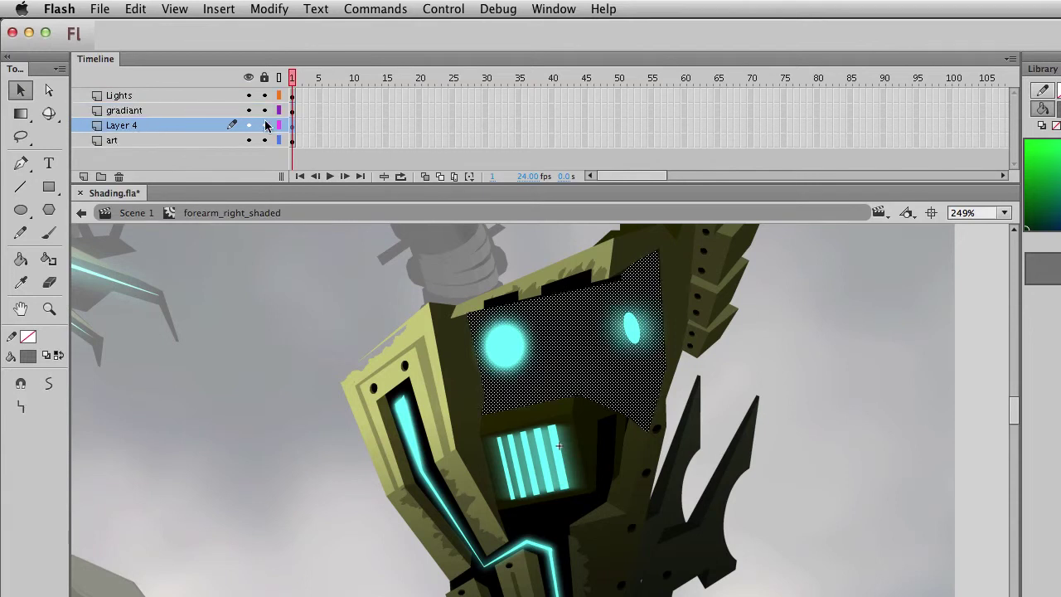
# Move the cable's shading shape from the Lights layer to Layer 4 at the same position.
pyautogui.click(298, 110)
pyautogui.scroll(-5, 578, 485)
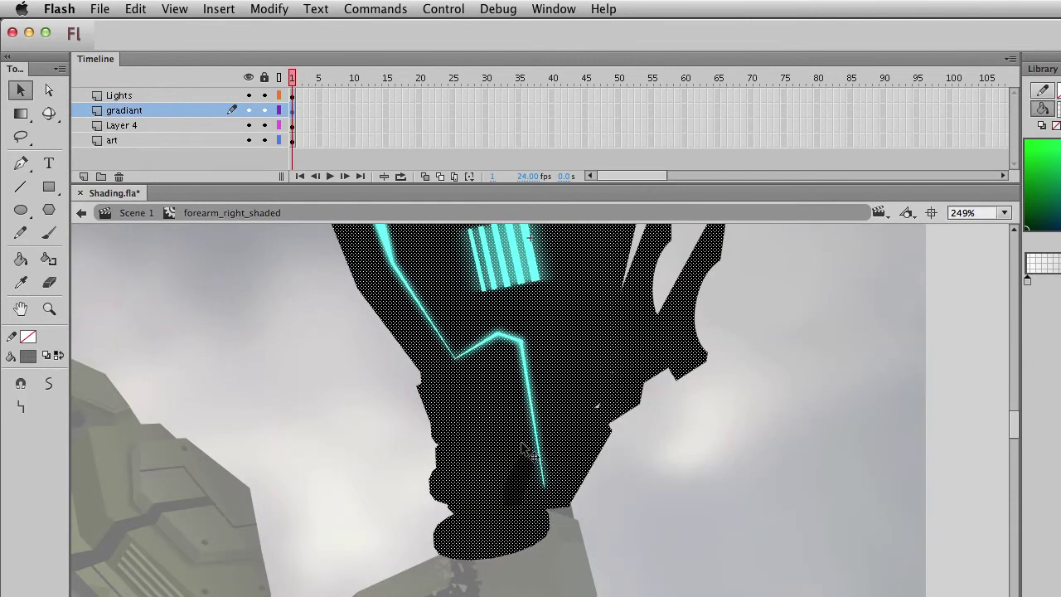
pyautogui.click(524, 478)
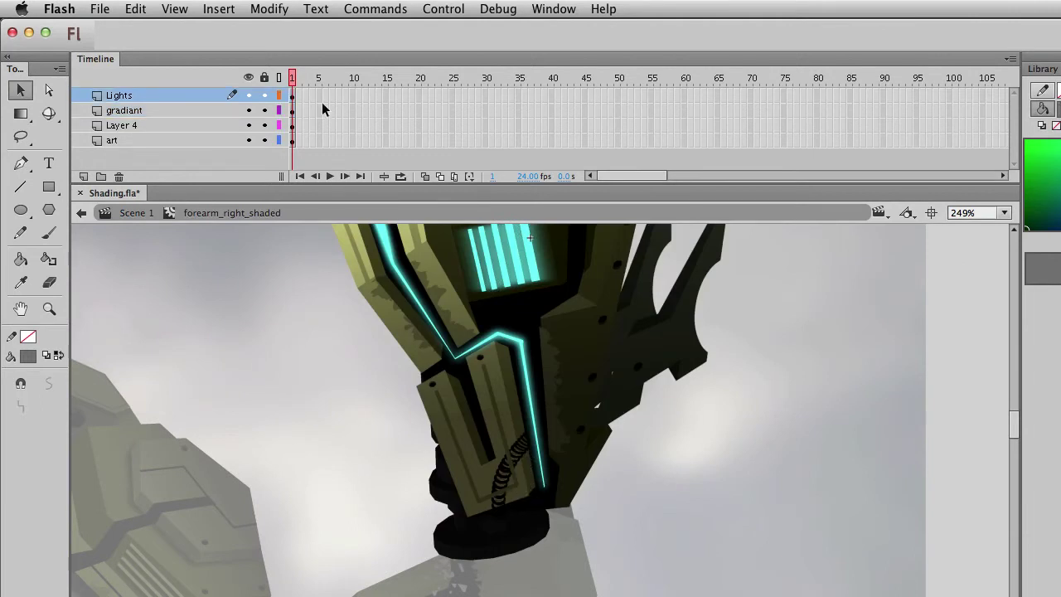
pyautogui.click(297, 128)
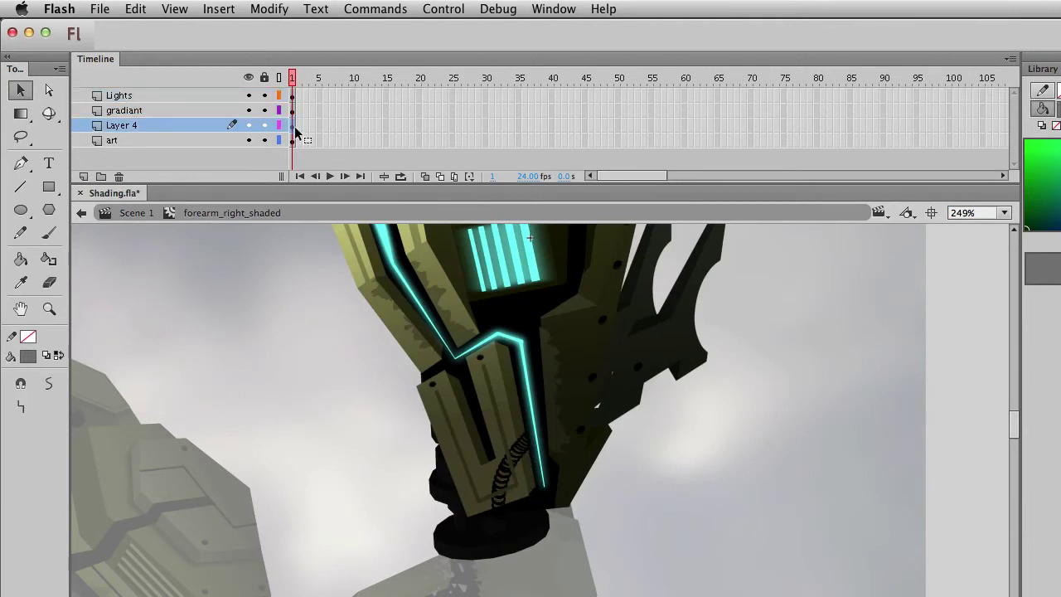
pyautogui.click(509, 456)
pyautogui.click(363, 495)
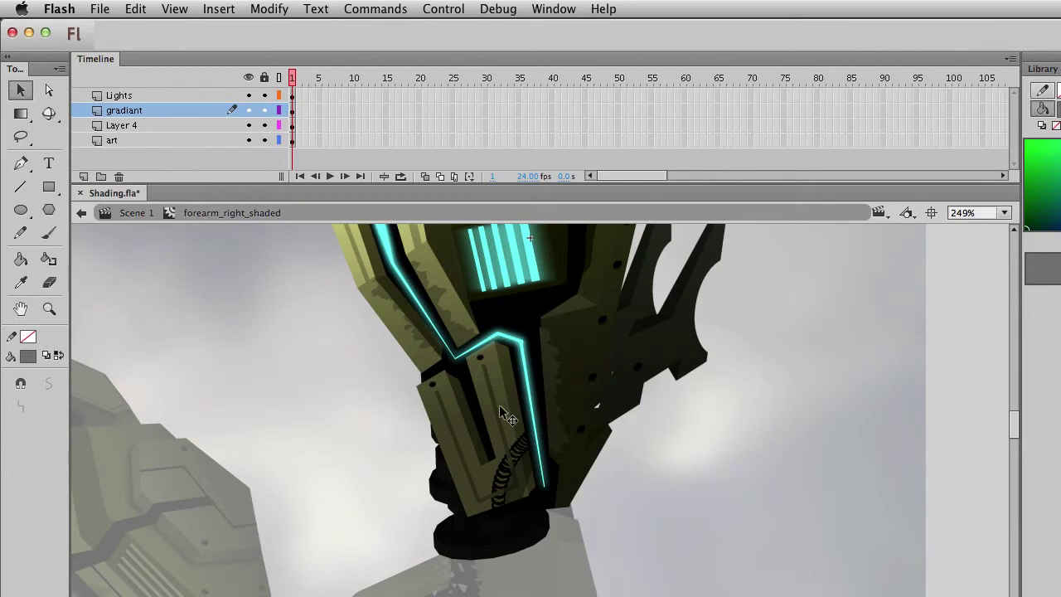
# Try to move the cable off the art layer, with the gradiant and Layer 4 layers temporarily hidden.
pyautogui.click(250, 113)
pyautogui.click(251, 125)
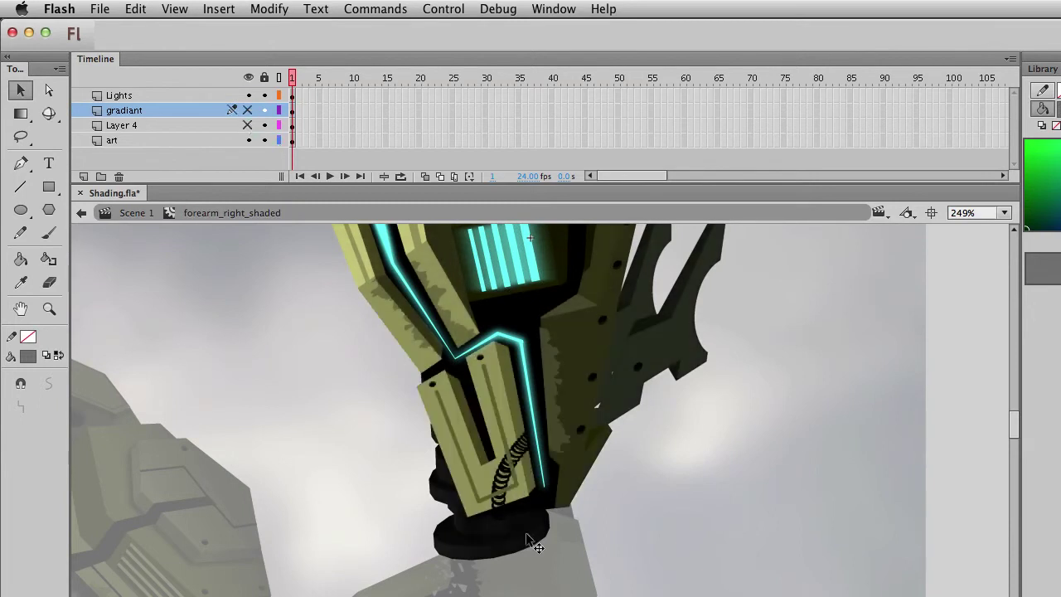
pyautogui.click(527, 464)
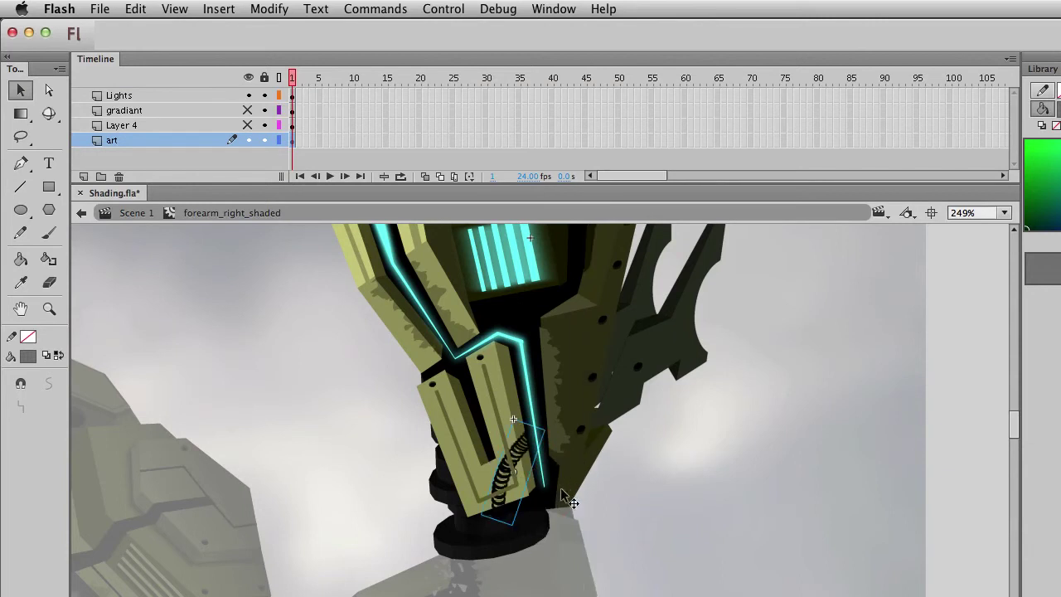
pyautogui.press('Delete')
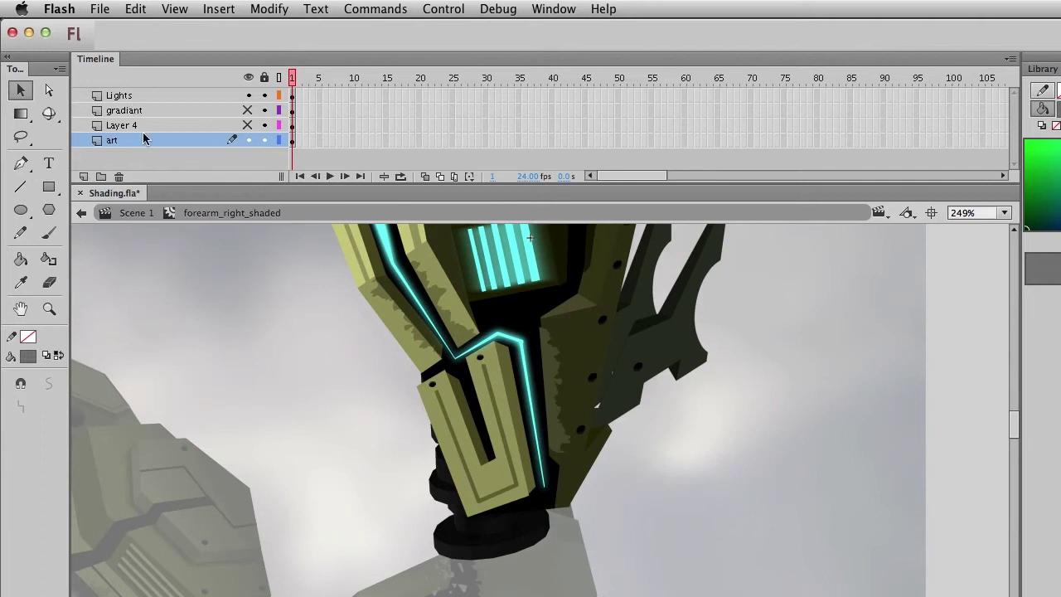
pyautogui.click(126, 101)
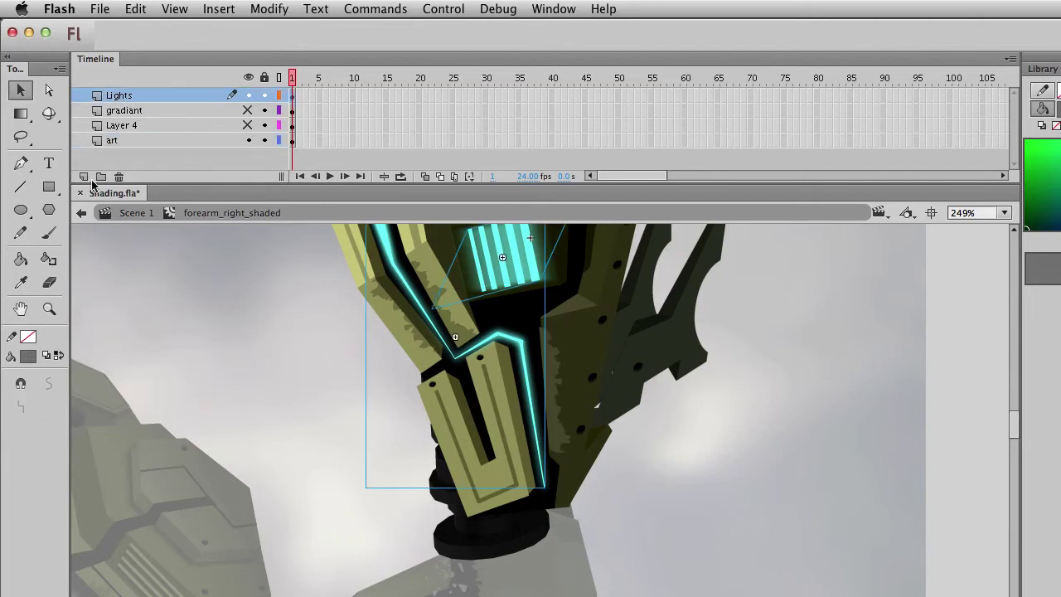
pyautogui.click(490, 503)
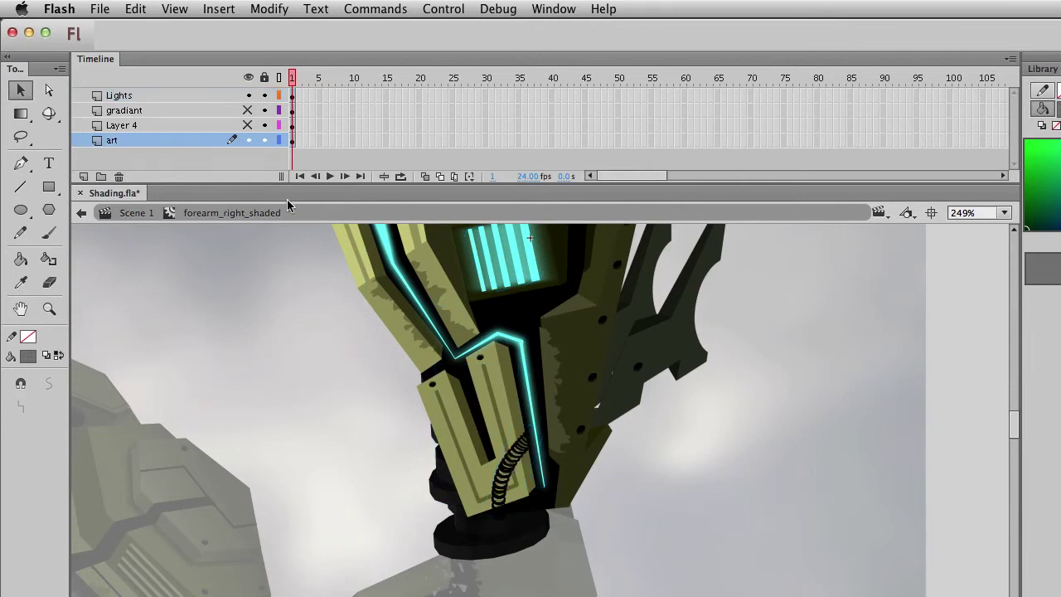
pyautogui.click(247, 110)
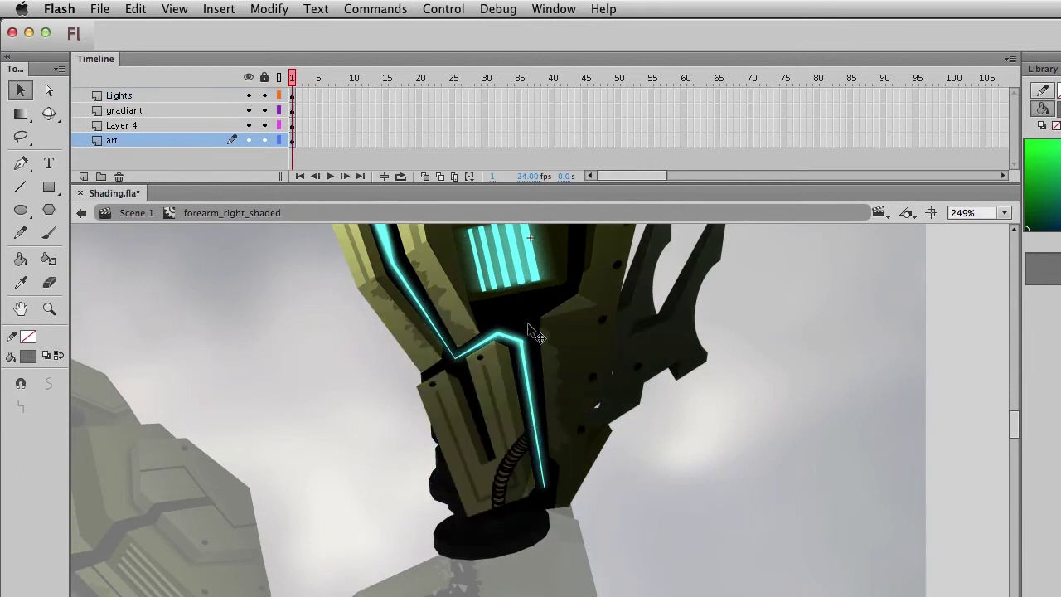
# Select the cable's shading shape on Layer 4, deselect it, and lock the gradiant and Lights layers.
pyautogui.scroll(-4, 737, 485)
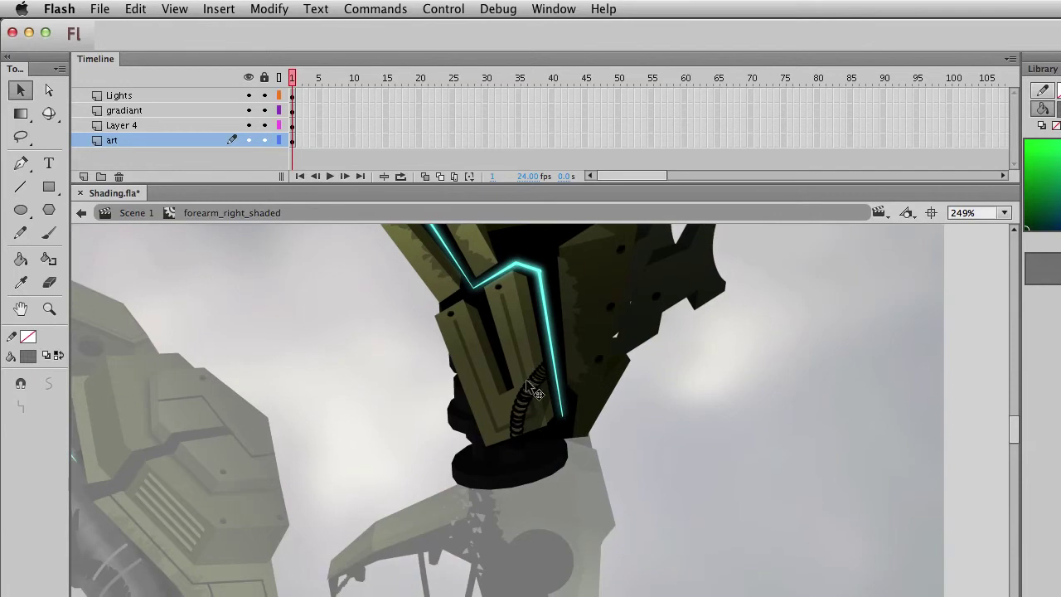
pyautogui.click(292, 126)
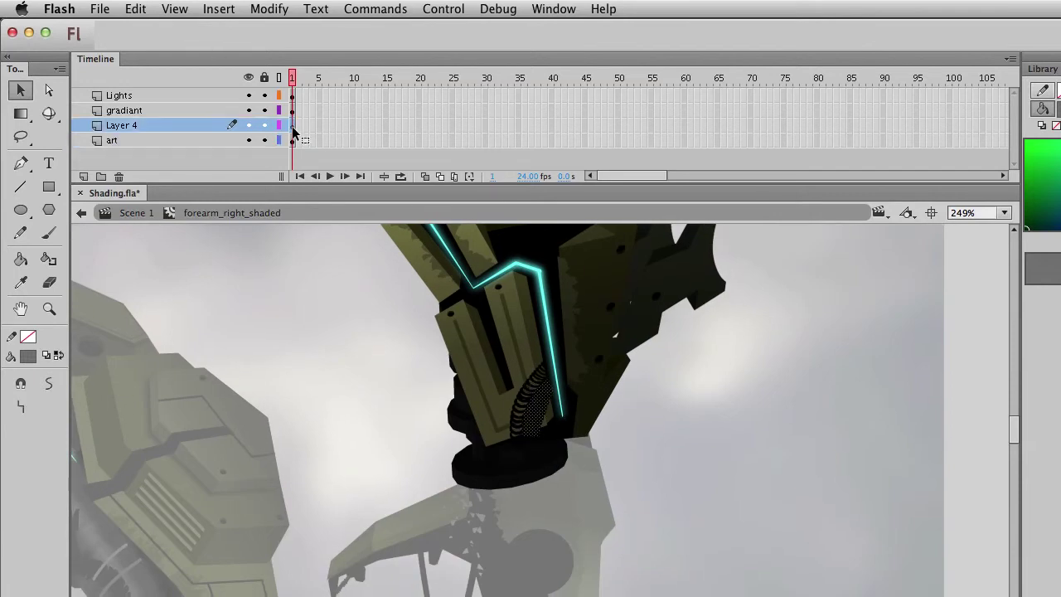
pyautogui.click(735, 402)
pyautogui.click(264, 110)
pyautogui.click(264, 96)
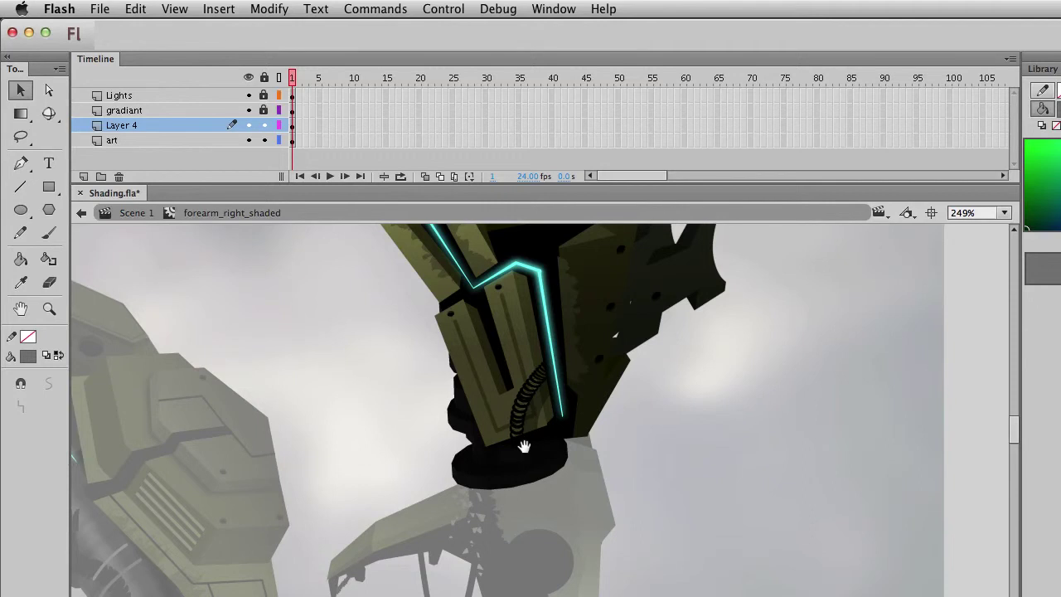
# Return to Scene 1 at 100% zoom and open the boot_right_shaded symbol for editing in place with nothing selected.
pyautogui.moveTo(524, 446); pyautogui.dragTo(547, 401)
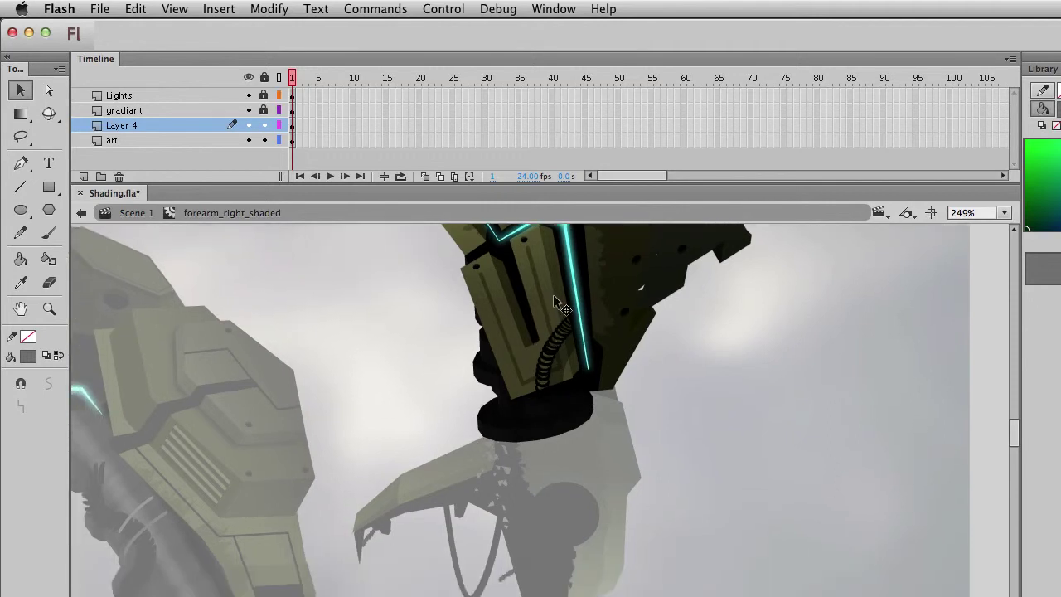
pyautogui.moveTo(648, 366); pyautogui.dragTo(593, 386)
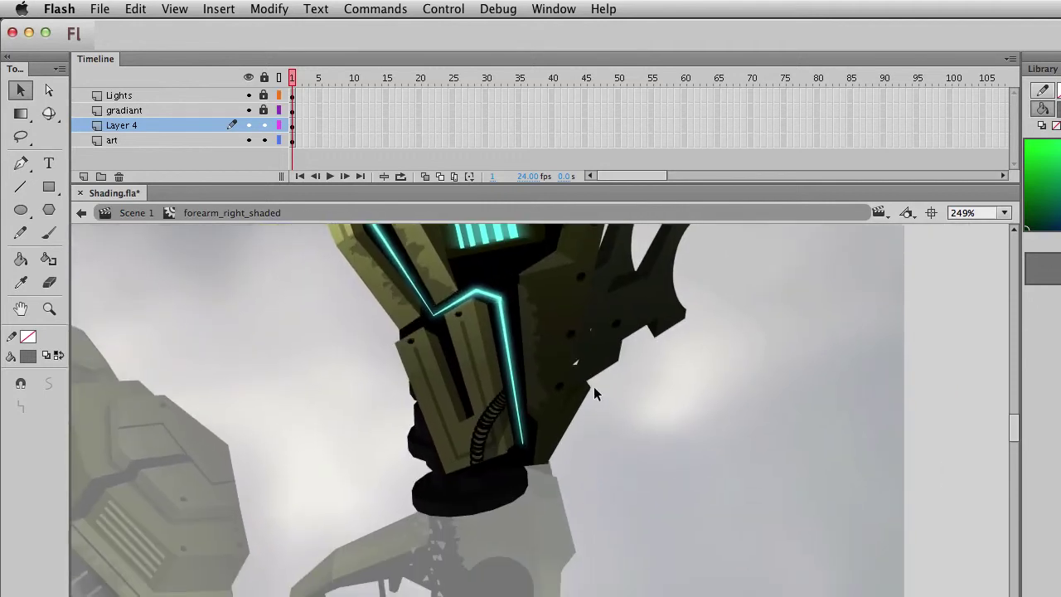
pyautogui.press('super+1')
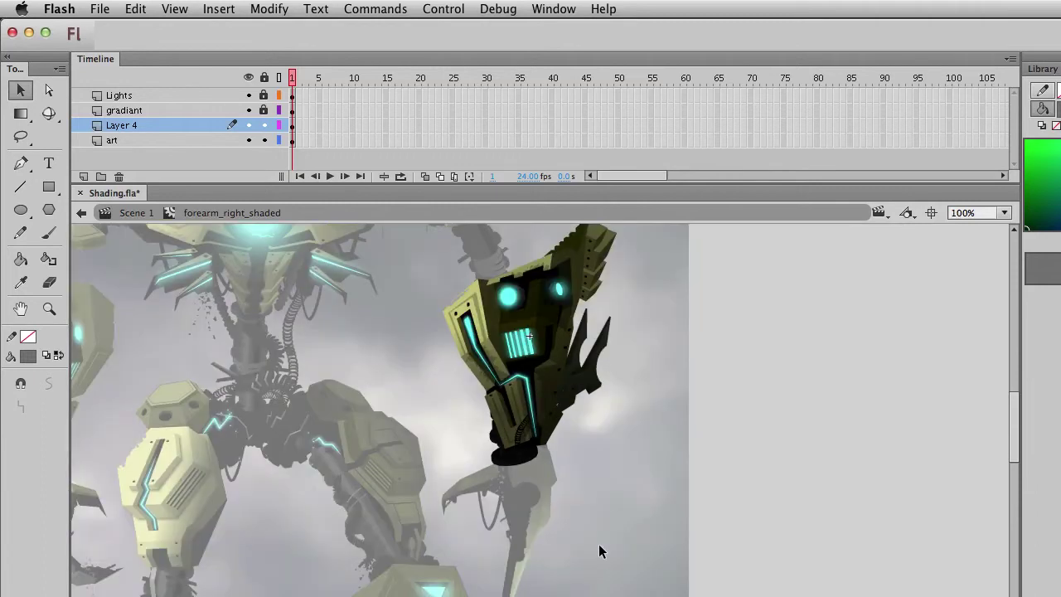
pyautogui.doubleClick(599, 544)
pyautogui.click(944, 469)
pyautogui.moveTo(774, 491); pyautogui.dragTo(765, 331)
pyautogui.moveTo(569, 494); pyautogui.dragTo(654, 517)
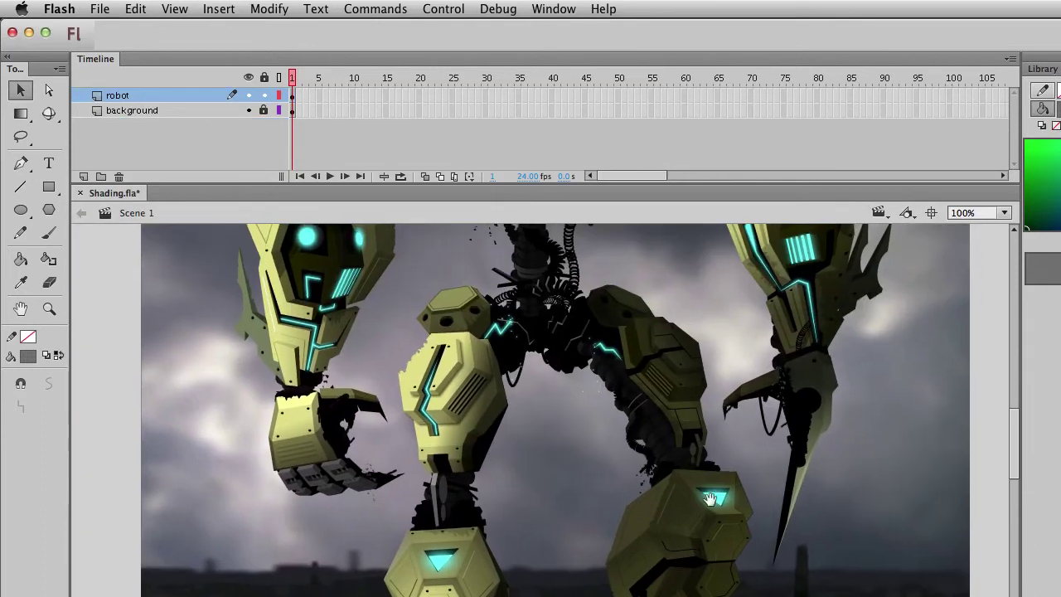
pyautogui.moveTo(711, 499); pyautogui.dragTo(614, 429)
pyautogui.click(584, 343)
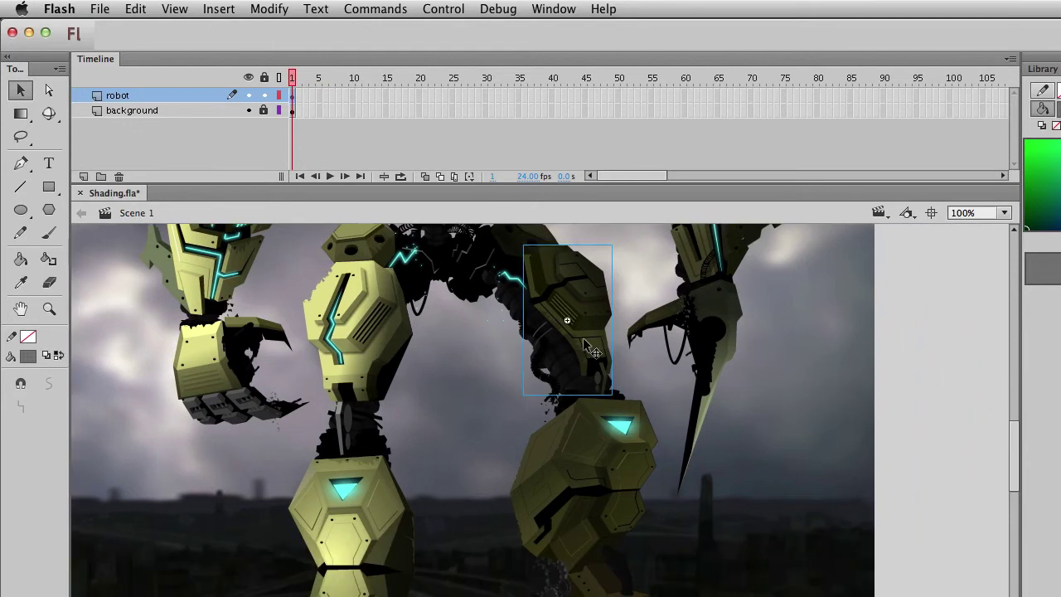
pyautogui.click(577, 487)
pyautogui.doubleClick(580, 494)
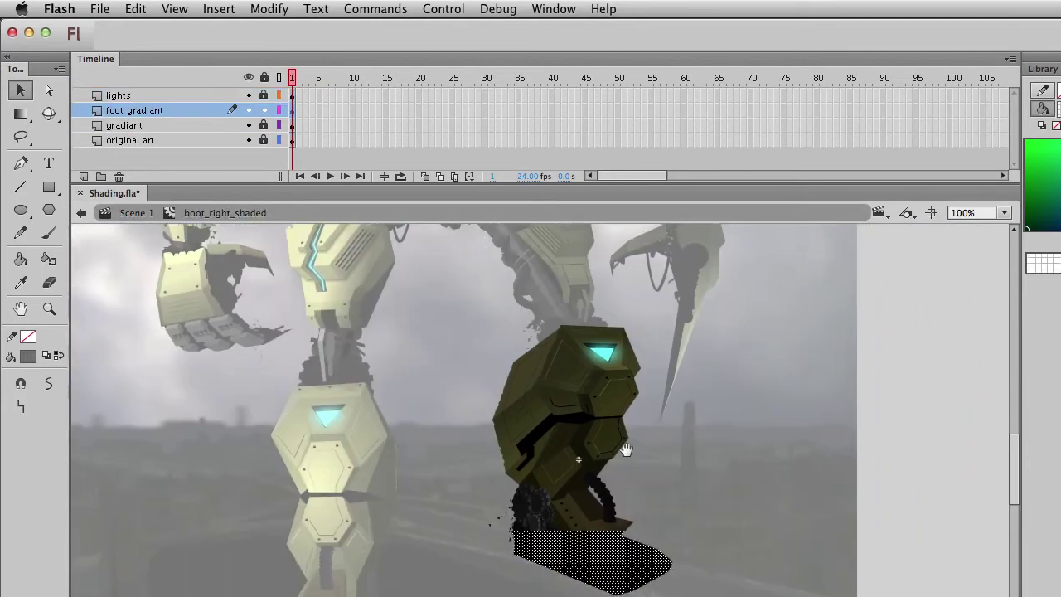
pyautogui.click(477, 418)
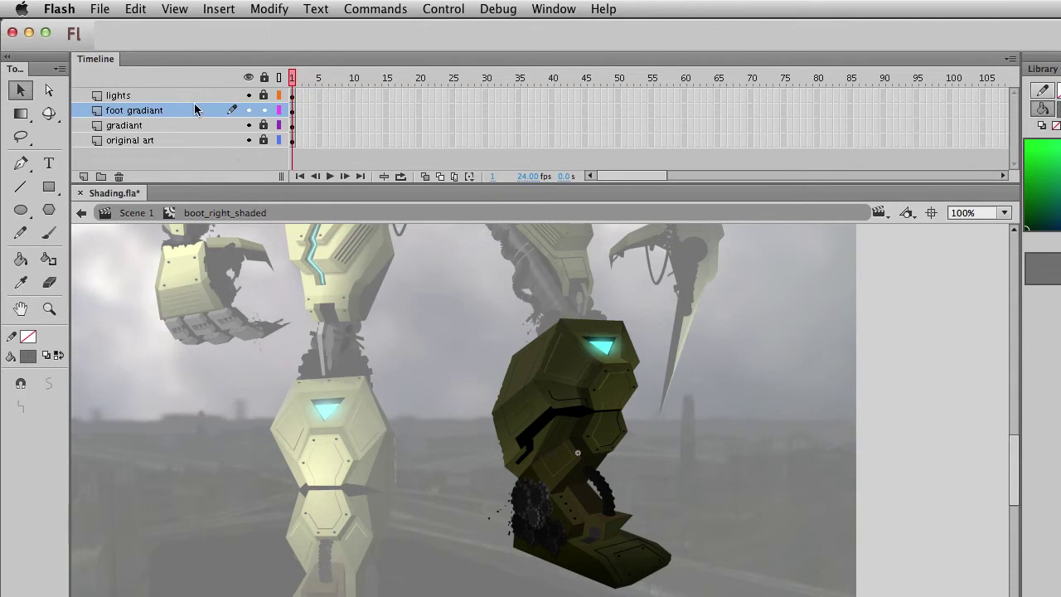
# Add a layer directly above original art and draw a shading rectangle just below the boot's black armor gap.
pyautogui.click(124, 140)
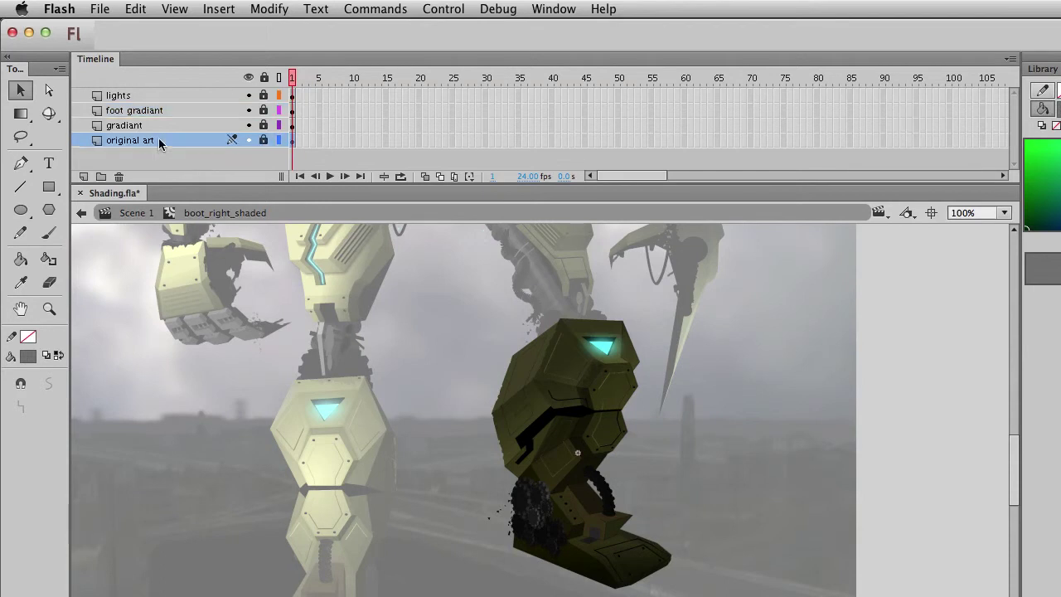
pyautogui.click(83, 177)
pyautogui.click(53, 188)
pyautogui.click(49, 308)
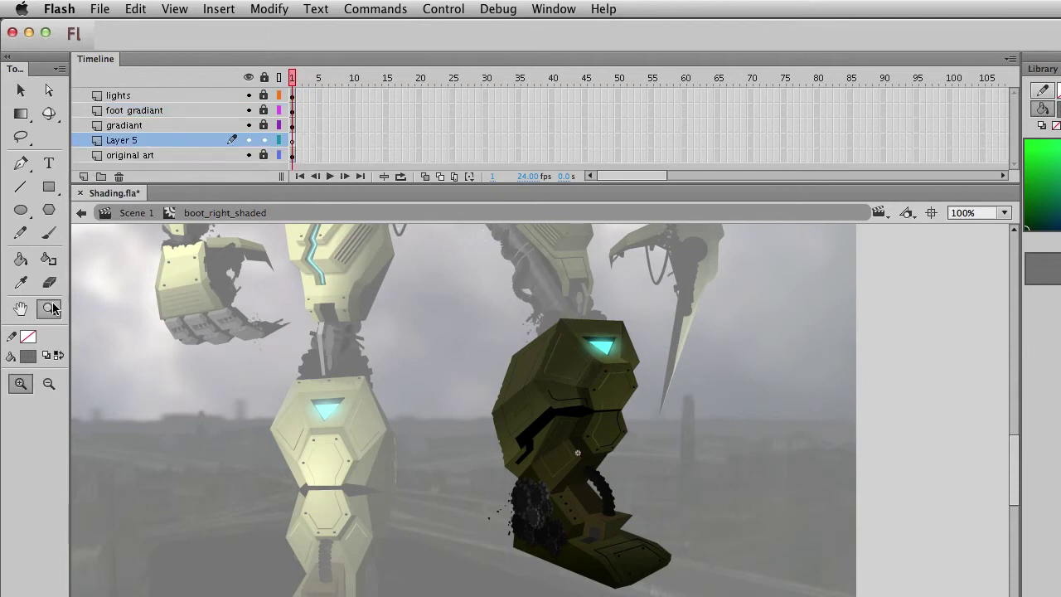
pyautogui.moveTo(437, 334); pyautogui.dragTo(716, 591)
pyautogui.press('v')
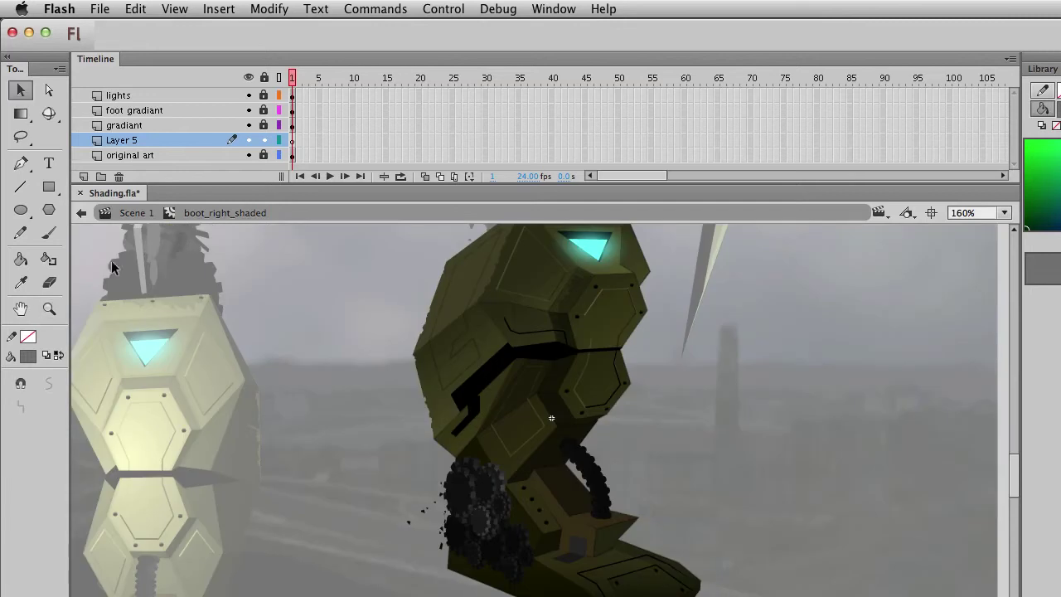
pyautogui.click(49, 189)
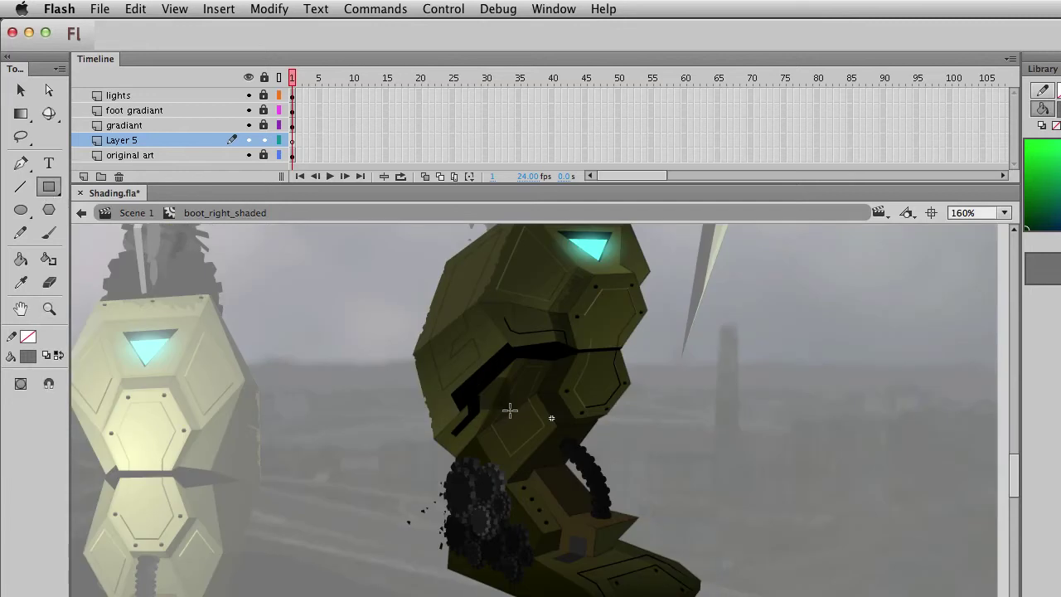
pyautogui.press('v')
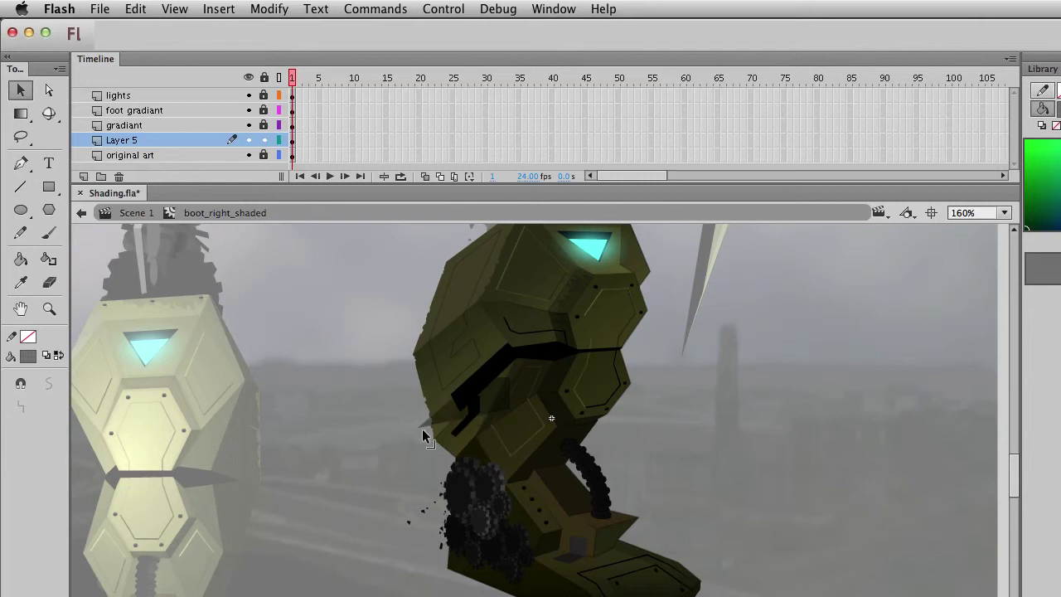
# Fit the shading shape along the underside of the black gap, extending it across the lower armor plates to the boot's front edge.
pyautogui.click(488, 391)
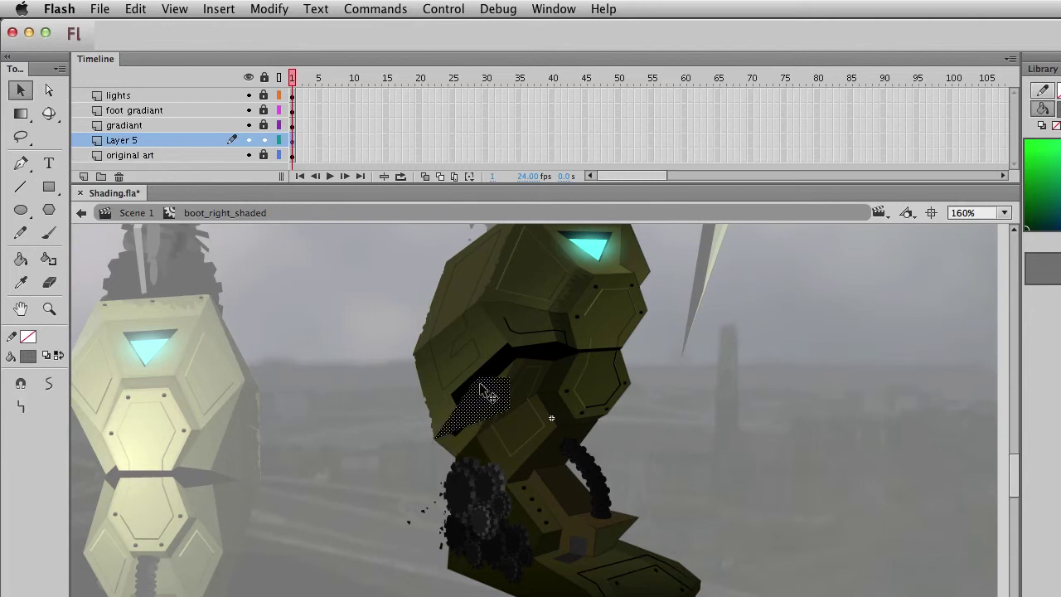
pyautogui.click(437, 382)
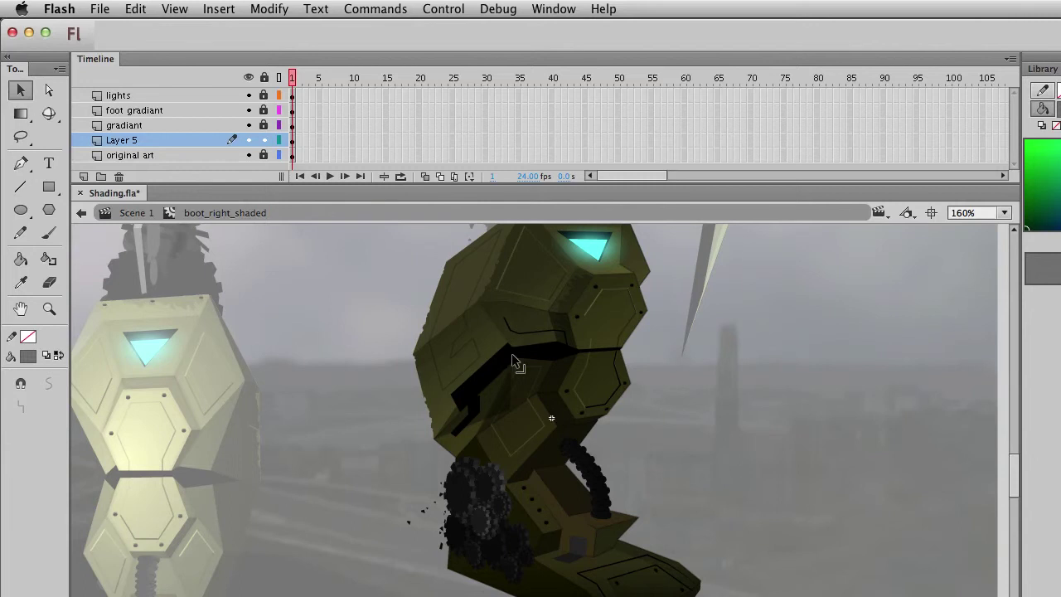
pyautogui.moveTo(512, 353)
pyautogui.mouseDown()
pyautogui.moveTo(559, 350)
pyautogui.moveTo(560, 376)
pyautogui.mouseUp()
pyautogui.click(747, 387)
pyautogui.moveTo(602, 352); pyautogui.dragTo(615, 349)
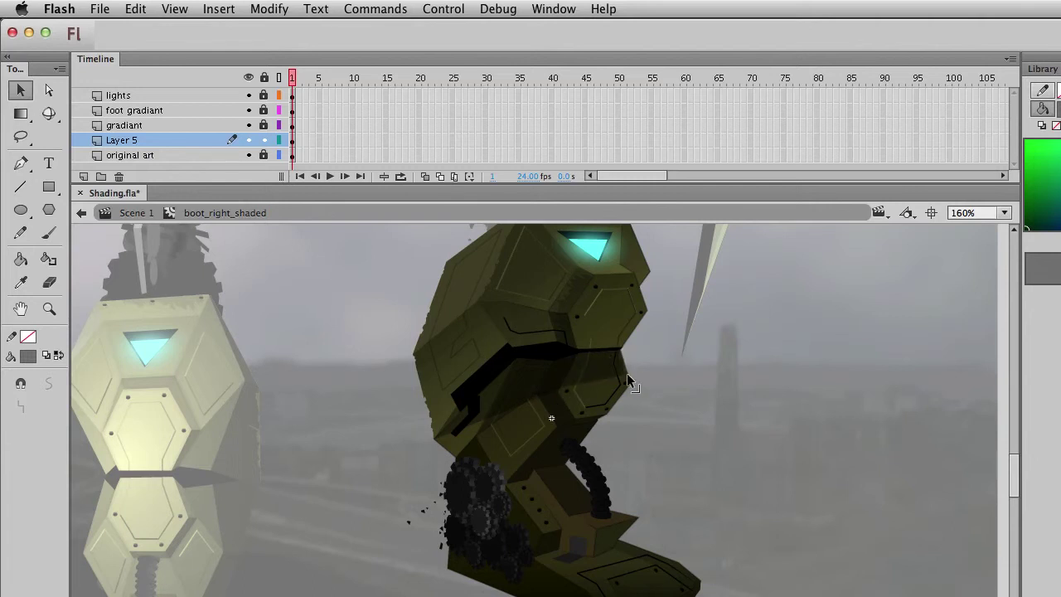
pyautogui.click(575, 378)
pyautogui.click(716, 465)
# Draw a shading shape on the ankle beside the gears, show Layer 5 as outlines, and fit the shape over the upper ankle panels.
pyautogui.moveTo(704, 485); pyautogui.dragTo(703, 419)
pyautogui.click(49, 188)
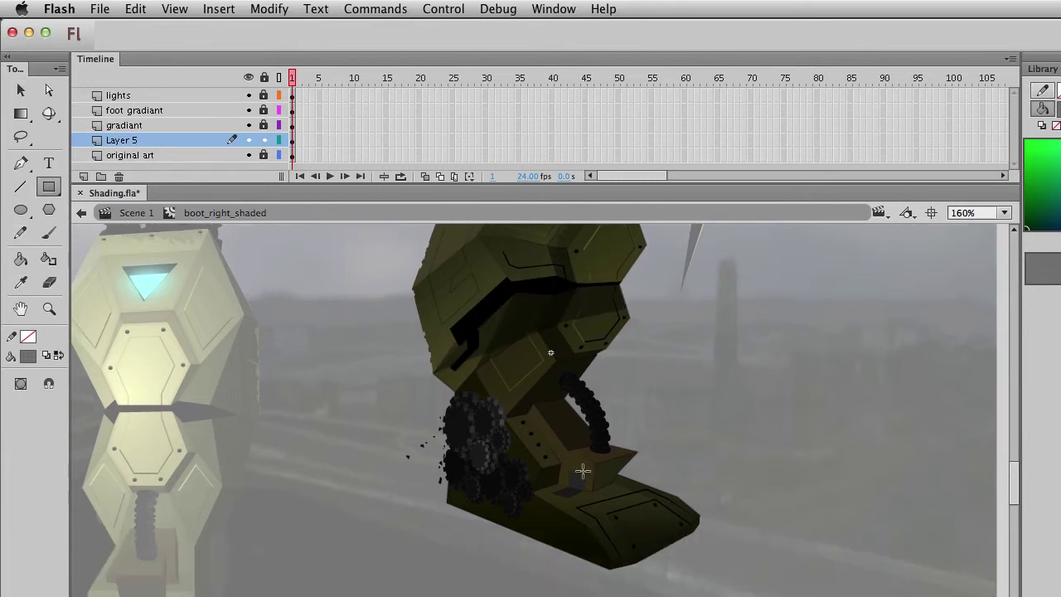
pyautogui.press('v')
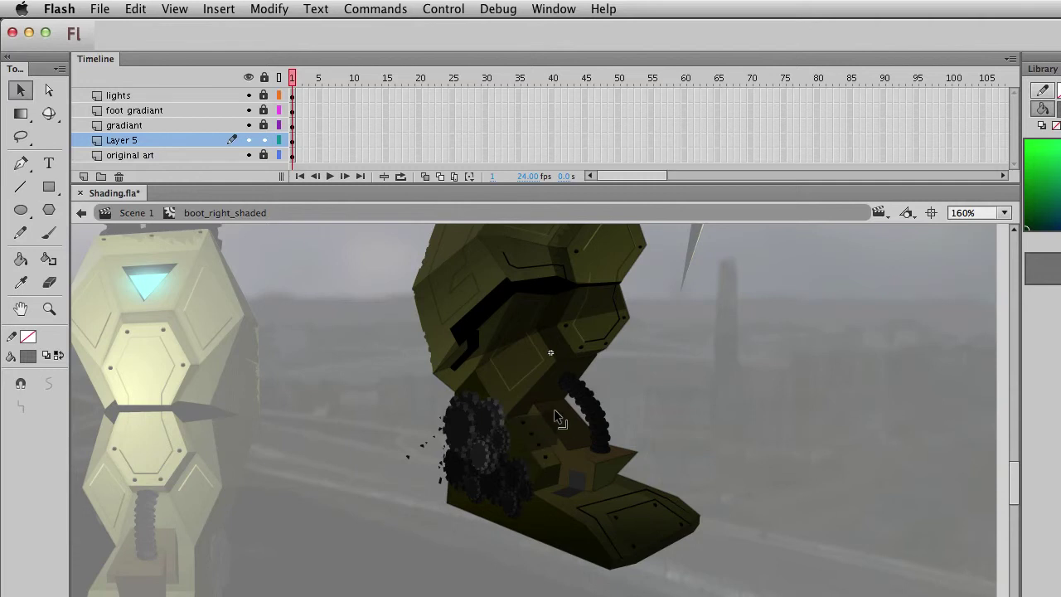
pyautogui.click(279, 140)
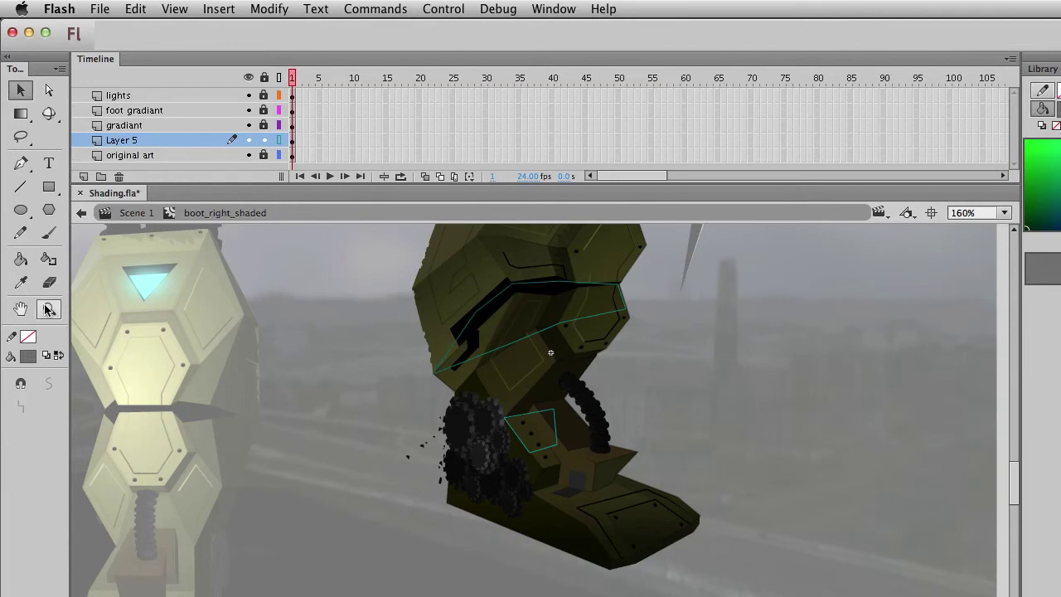
pyautogui.click(49, 309)
pyautogui.moveTo(454, 355); pyautogui.dragTo(660, 544)
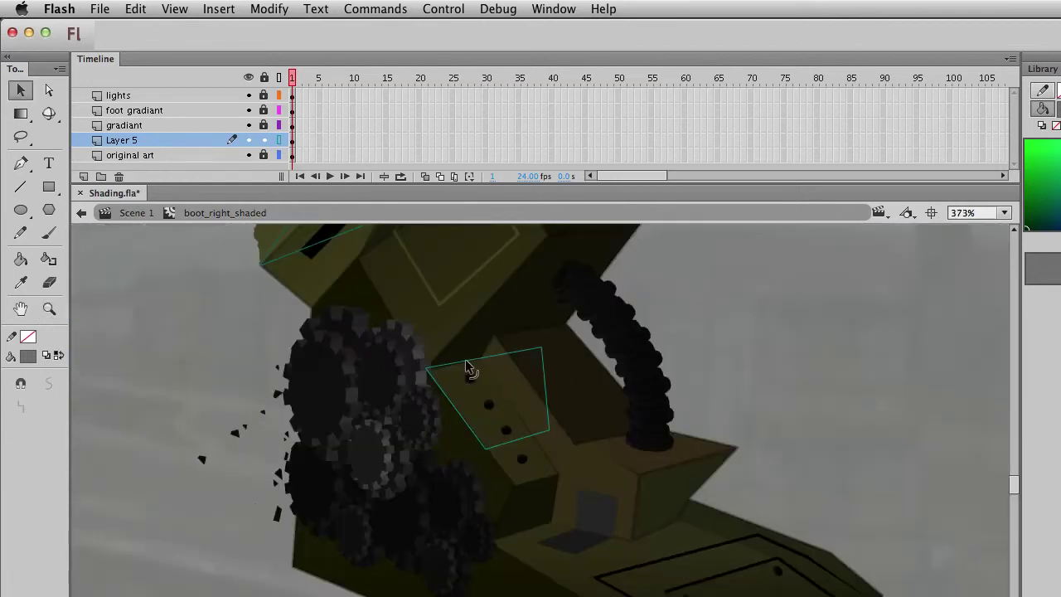
pyautogui.moveTo(487, 367); pyautogui.dragTo(602, 374)
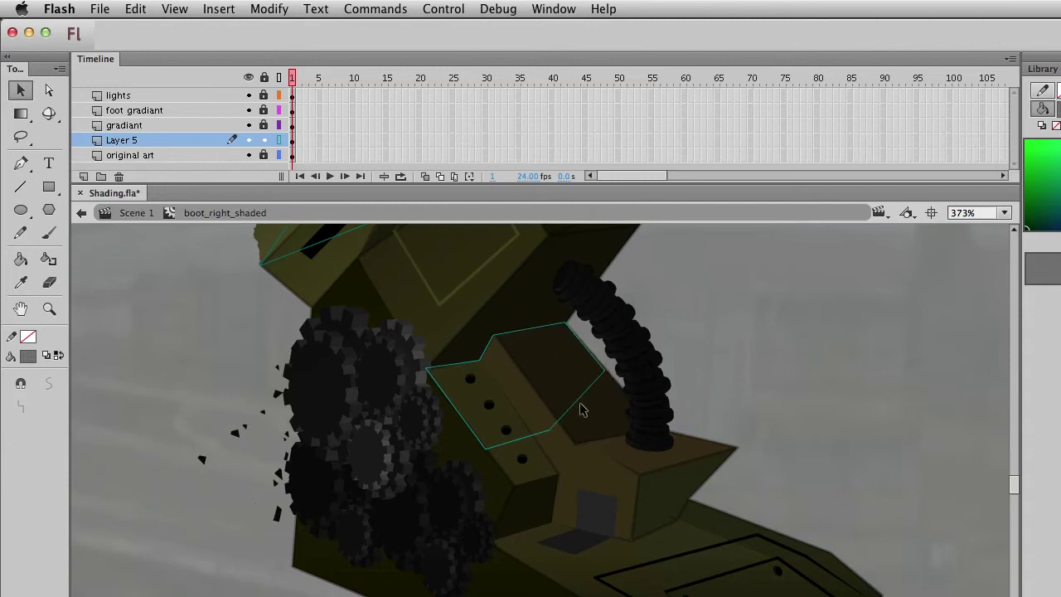
pyautogui.moveTo(556, 434); pyautogui.dragTo(540, 398)
# Draw a shading rectangle on top of the foot and fit it around the ankle bracket's side face and along the foot's upper surface.
pyautogui.click(49, 188)
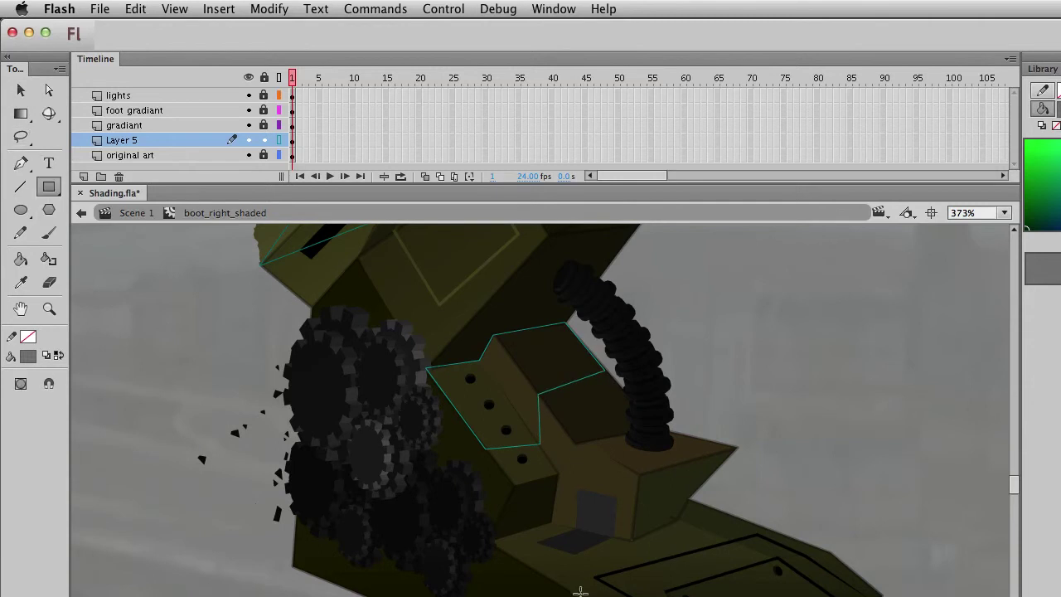
pyautogui.moveTo(552, 528); pyautogui.dragTo(647, 573)
pyautogui.scroll(-5, 705, 525)
pyautogui.press('v')
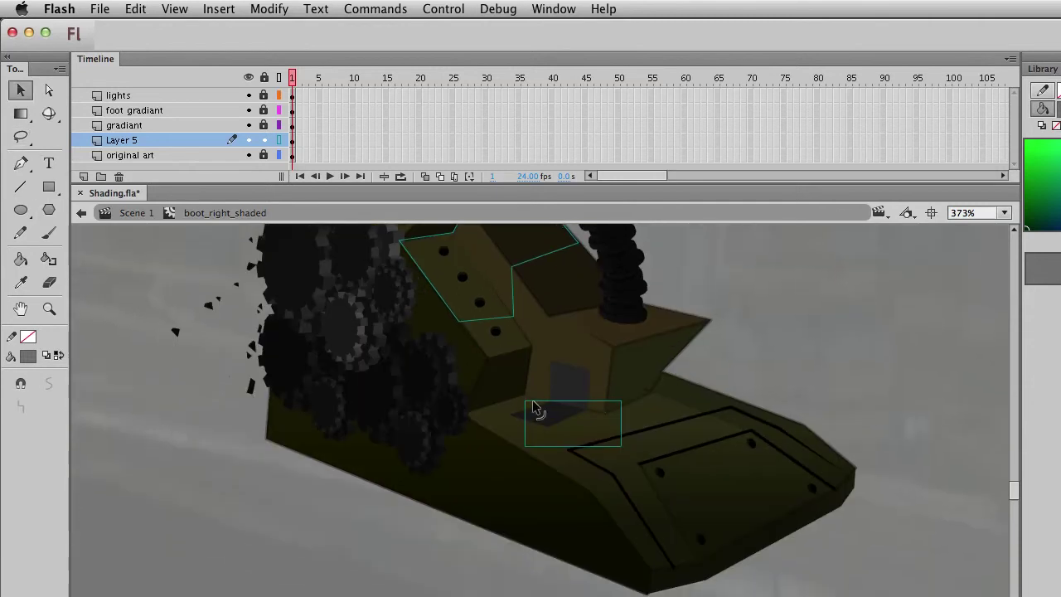
pyautogui.moveTo(527, 405); pyautogui.dragTo(525, 394)
pyautogui.moveTo(529, 450); pyautogui.dragTo(461, 413)
pyautogui.moveTo(621, 401); pyautogui.dragTo(712, 320)
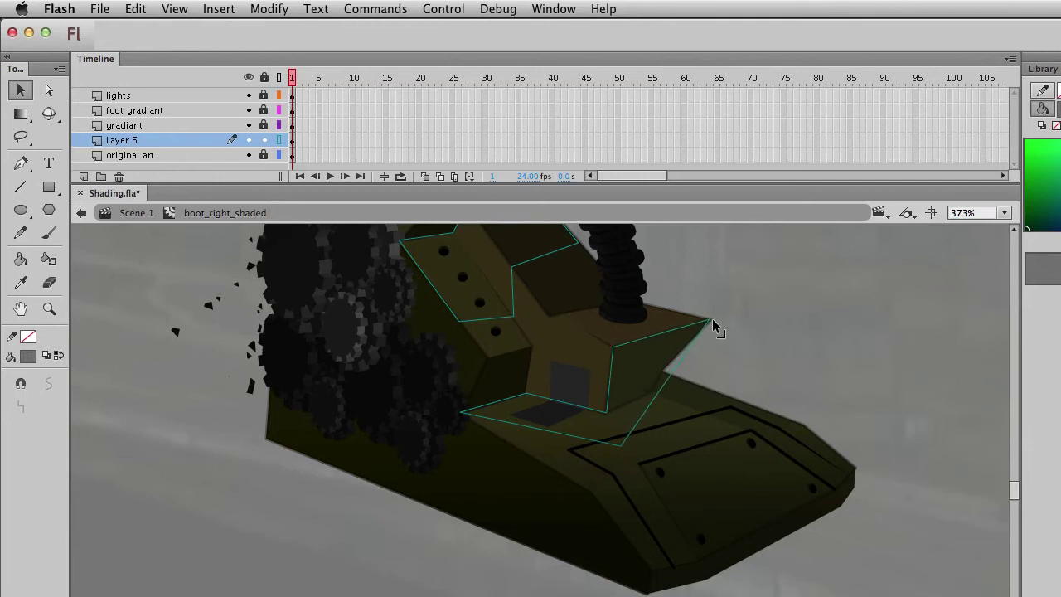
pyautogui.moveTo(672, 372); pyautogui.dragTo(661, 370)
pyautogui.moveTo(635, 429); pyautogui.dragTo(757, 406)
pyautogui.moveTo(619, 451); pyautogui.dragTo(568, 451)
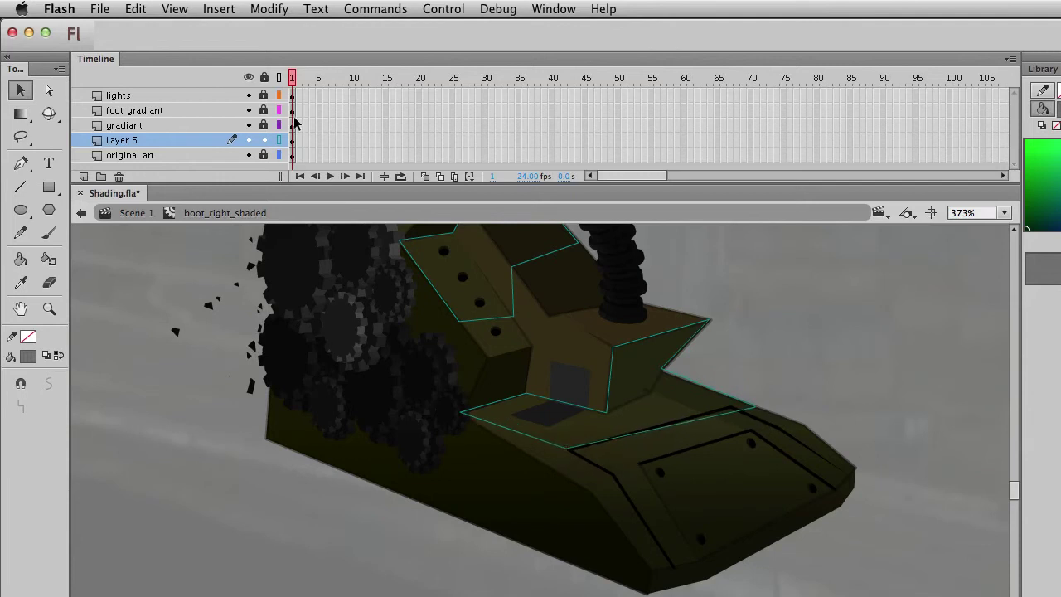
# Return to Scene 1 and open the boot_left_shaded symbol for editing in place.
pyautogui.doubleClick(918, 414)
pyautogui.moveTo(764, 507); pyautogui.dragTo(770, 343)
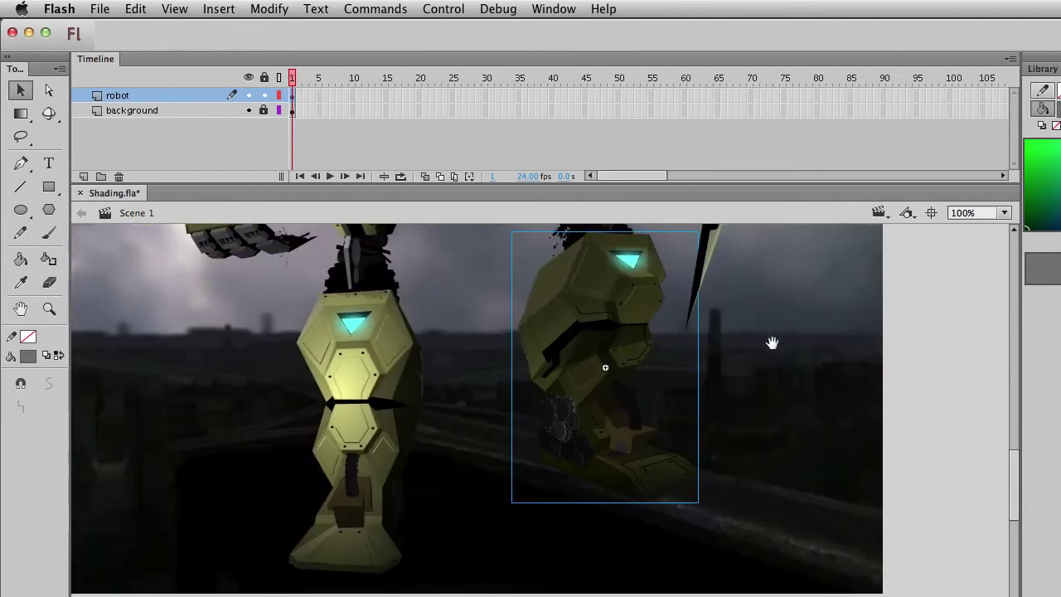
pyautogui.click(904, 344)
pyautogui.moveTo(626, 371); pyautogui.dragTo(681, 355)
pyautogui.doubleClick(451, 368)
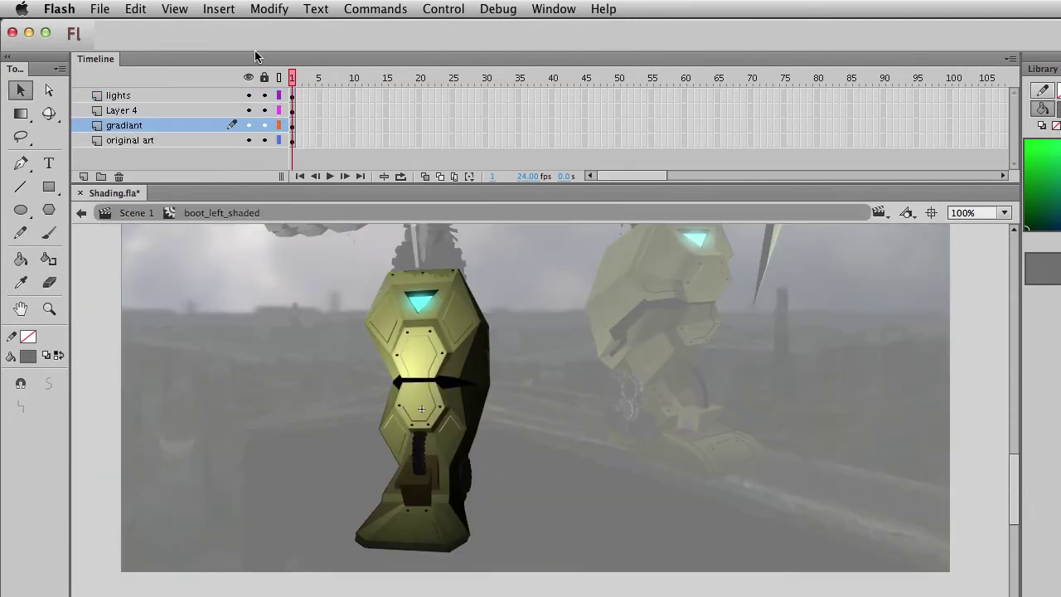
# Add a layer directly above original art and draw a shading rectangle on the left boot just below the black armor gap.
pyautogui.click(136, 140)
pyautogui.click(84, 177)
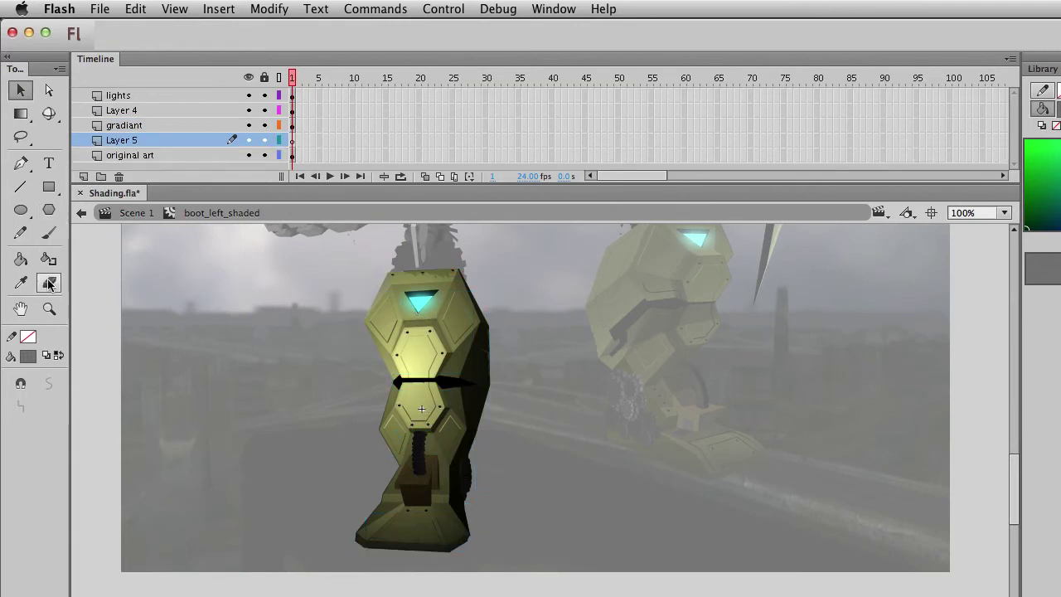
pyautogui.click(49, 308)
pyautogui.moveTo(648, 568); pyautogui.dragTo(648, 568)
pyautogui.moveTo(554, 436); pyautogui.dragTo(417, 343)
pyautogui.moveTo(374, 298)
pyautogui.mouseDown()
pyautogui.moveTo(364, 340)
pyautogui.moveTo(390, 353)
pyautogui.mouseUp()
pyautogui.click(49, 186)
pyautogui.press('v')
# Deselect the gradient shape and lock the gradiant, Layer 4 and lights layers.
pyautogui.click(362, 355)
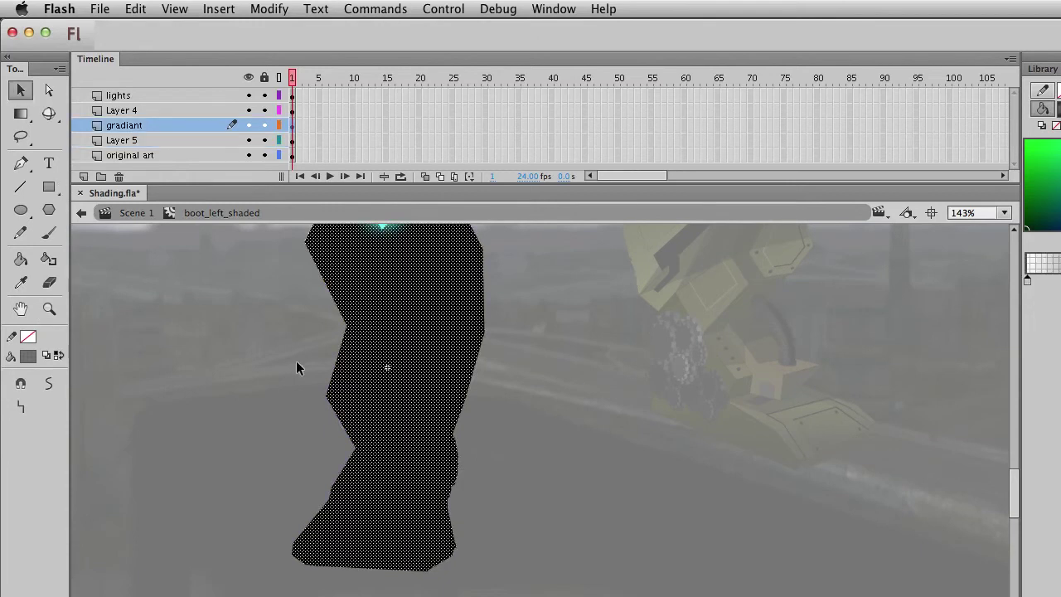
pyautogui.click(296, 362)
pyautogui.moveTo(264, 125); pyautogui.dragTo(263, 96)
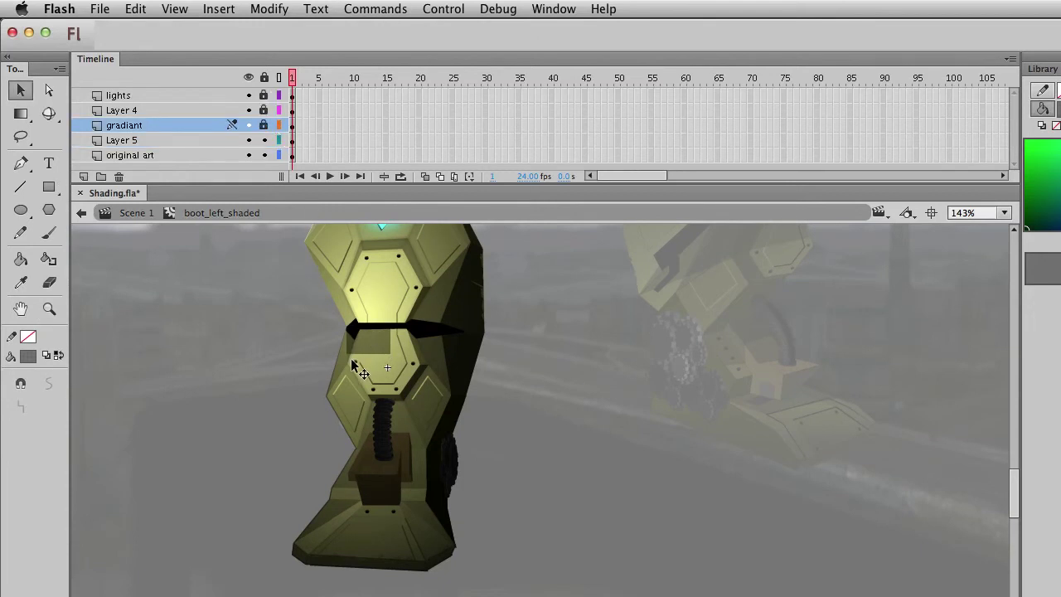
# Fit the shading shape beneath the black gap across the lower leg plates, extending it down to the boot's dark side edge.
pyautogui.moveTo(350, 351); pyautogui.dragTo(341, 357)
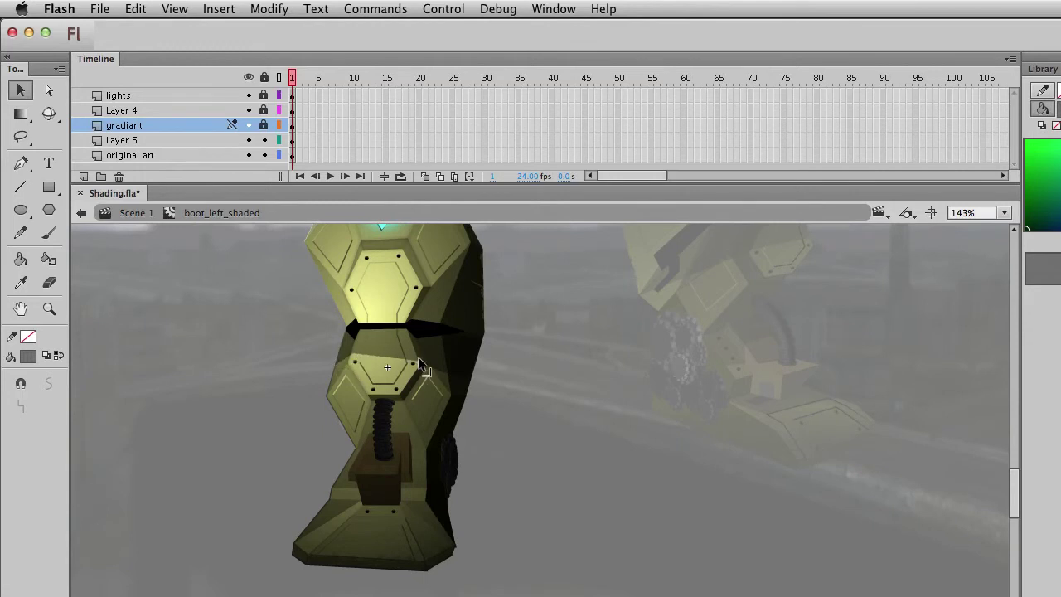
pyautogui.moveTo(418, 358); pyautogui.dragTo(419, 351)
pyautogui.click(403, 332)
pyautogui.click(526, 358)
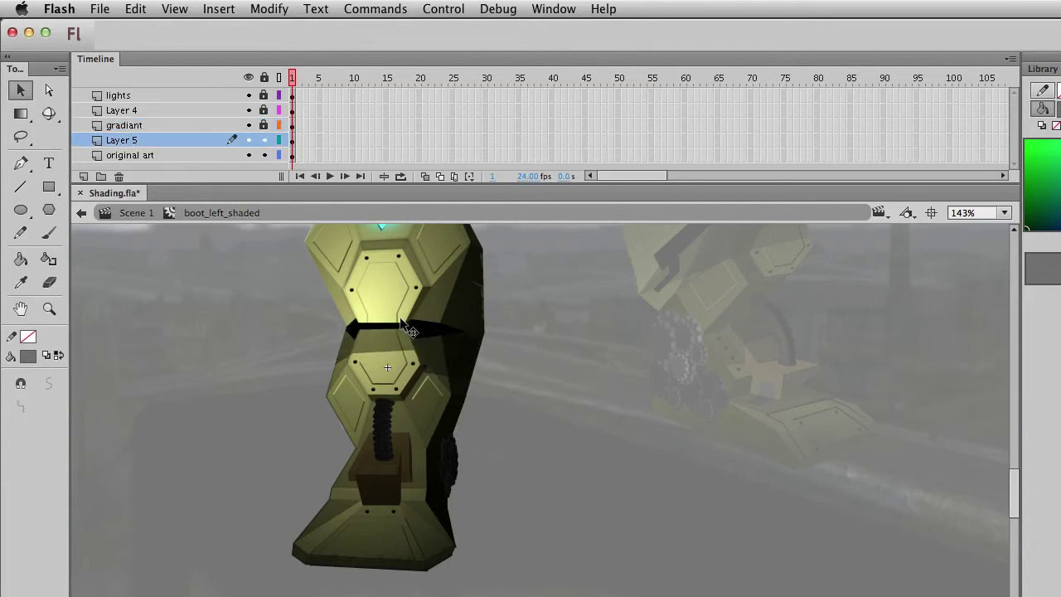
pyautogui.moveTo(399, 330)
pyautogui.mouseDown()
pyautogui.moveTo(419, 294)
pyautogui.moveTo(425, 311)
pyautogui.moveTo(405, 321)
pyautogui.mouseUp()
pyautogui.click(407, 332)
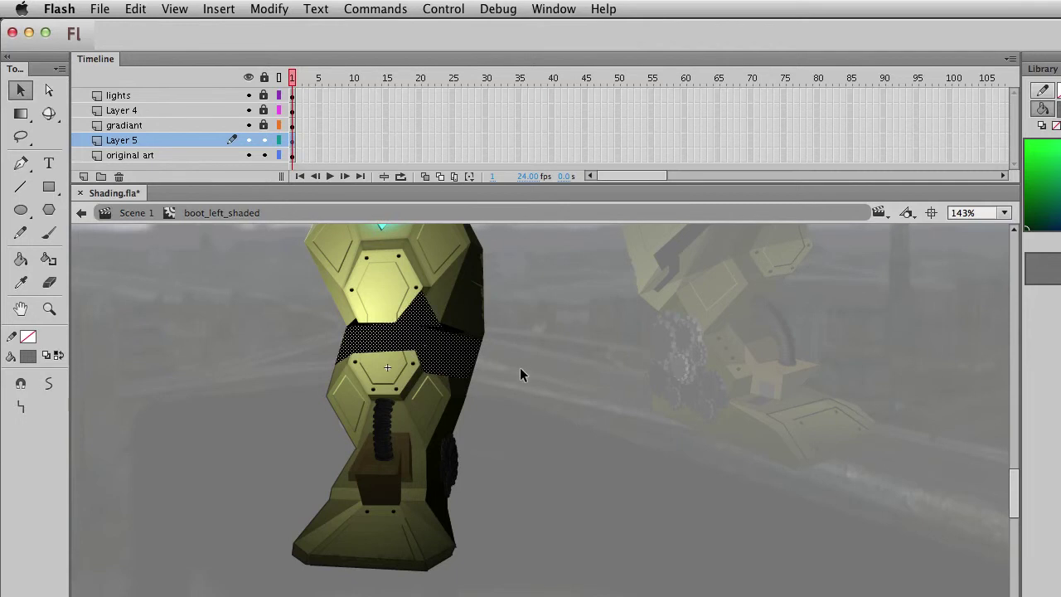
pyautogui.click(520, 367)
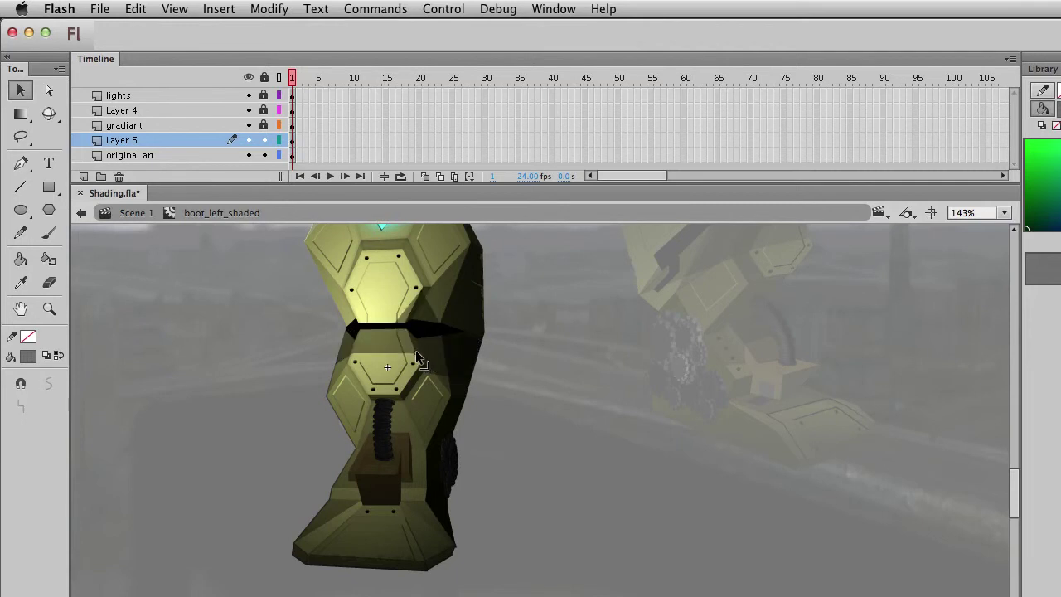
pyautogui.click(433, 354)
pyautogui.click(493, 377)
pyautogui.click(464, 371)
pyautogui.click(514, 400)
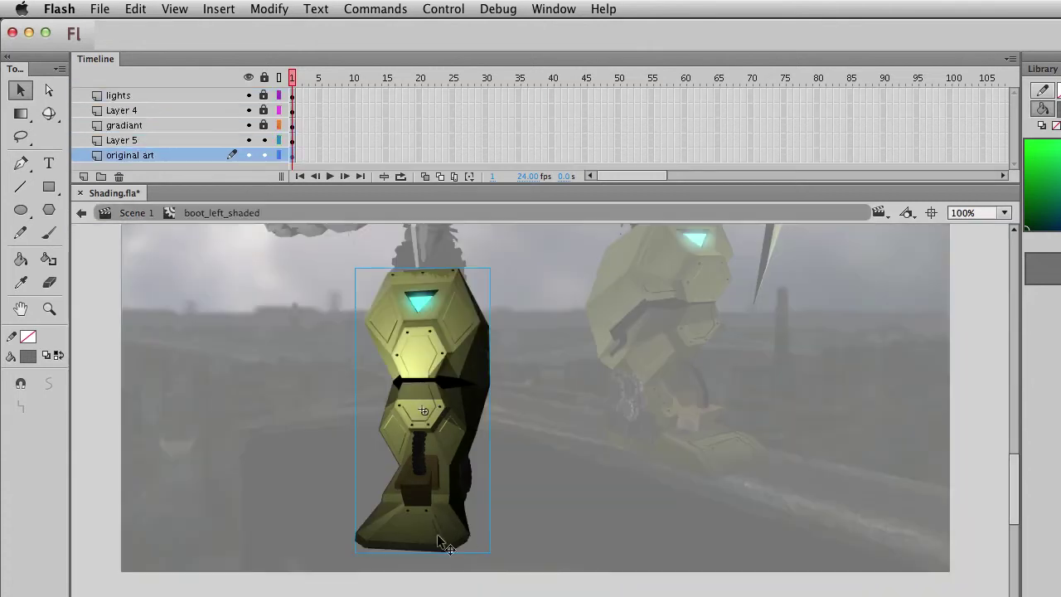
# Draw a shading rectangle over the cable on Layer 5 and fit it between the lower armor plates and the brown ankle block.
pyautogui.click(49, 308)
pyautogui.moveTo(358, 402); pyautogui.dragTo(583, 592)
pyautogui.moveTo(594, 411); pyautogui.dragTo(389, 401)
pyautogui.press('v')
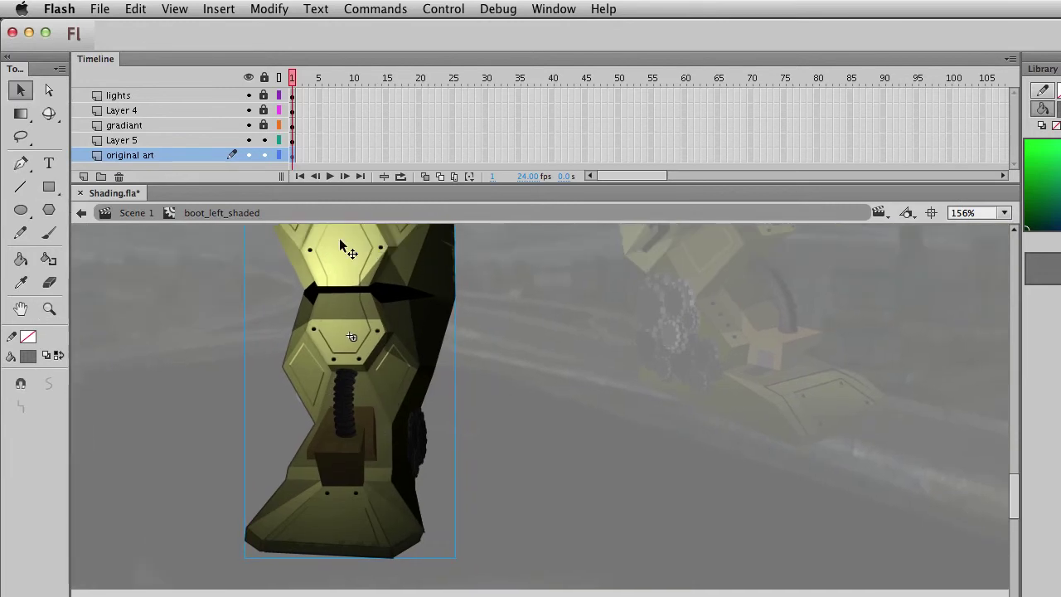
pyautogui.click(292, 141)
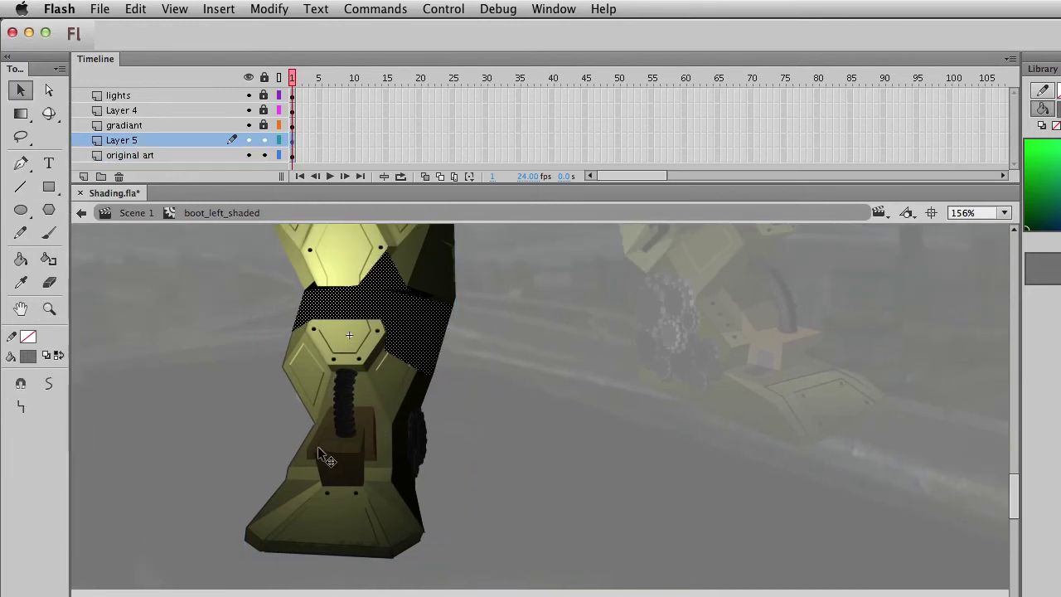
pyautogui.click(49, 187)
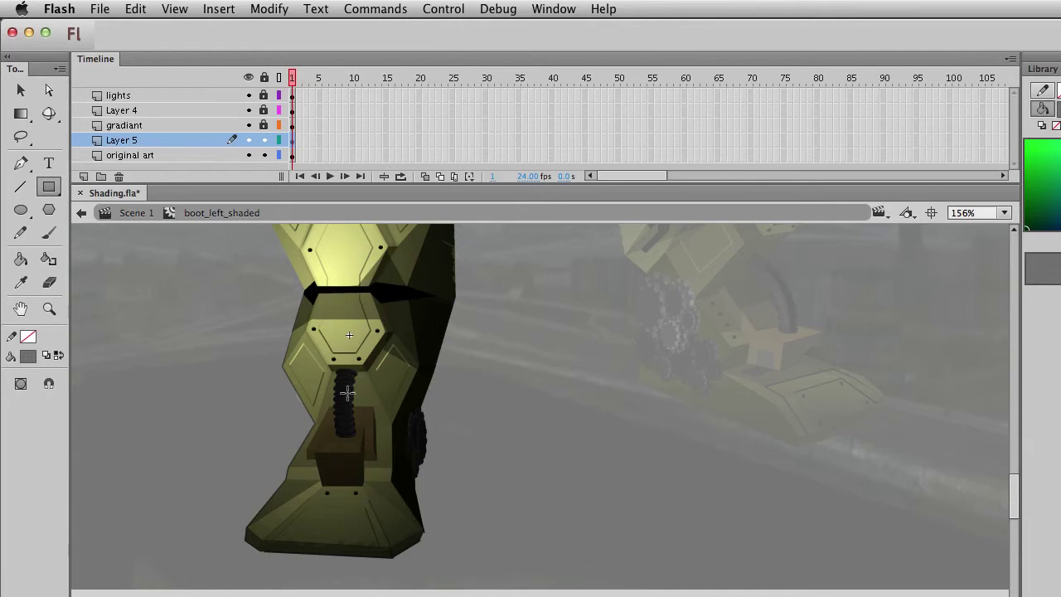
pyautogui.press('v')
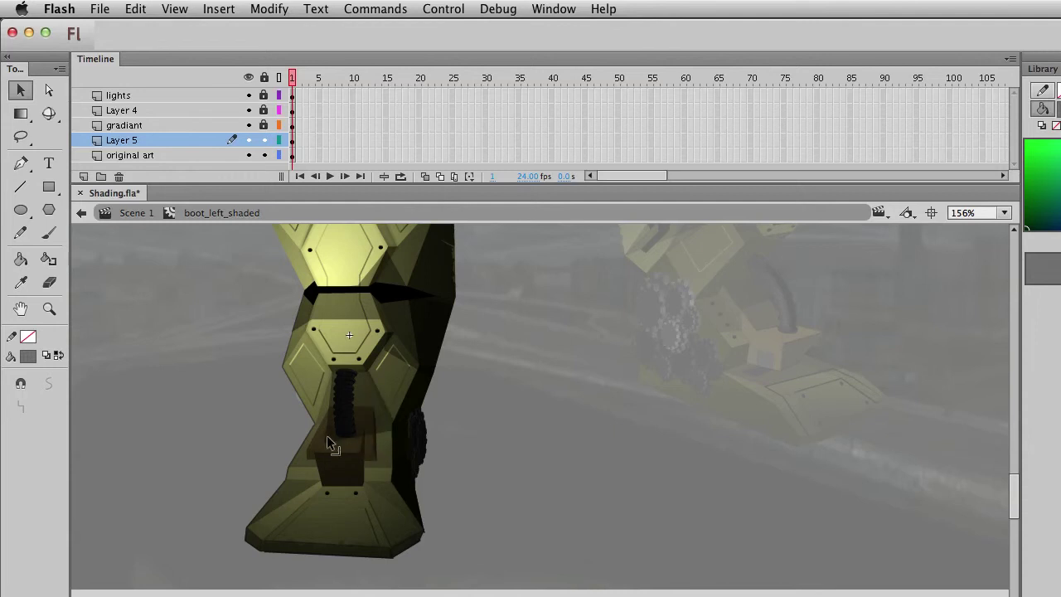
pyautogui.moveTo(334, 445); pyautogui.dragTo(361, 432)
# Draw a shading rectangle at the base of the ankle and fit it around the brown block and the top of the foot.
pyautogui.press('r')
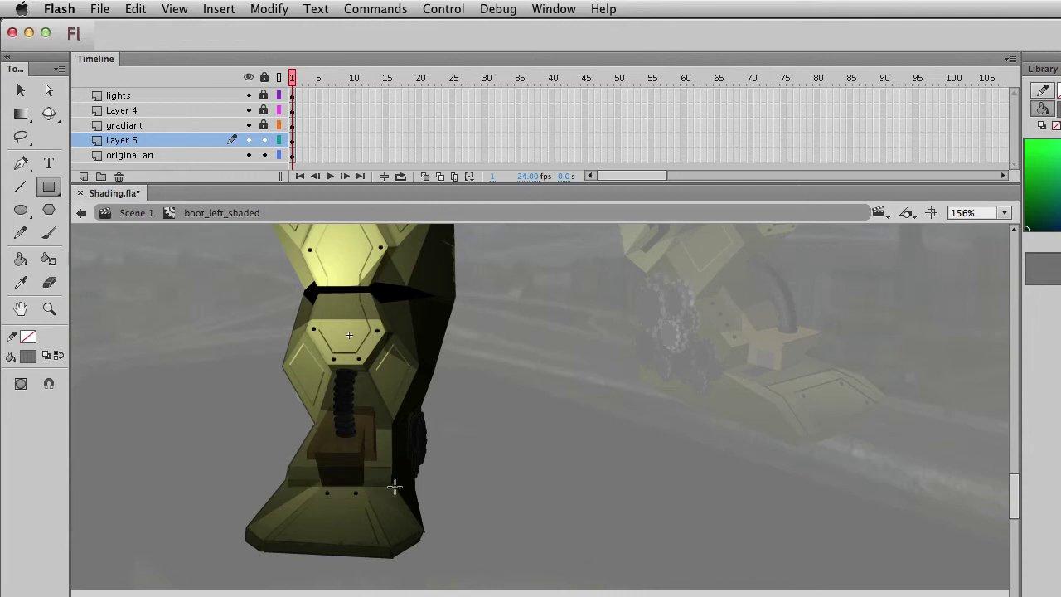
pyautogui.press('v')
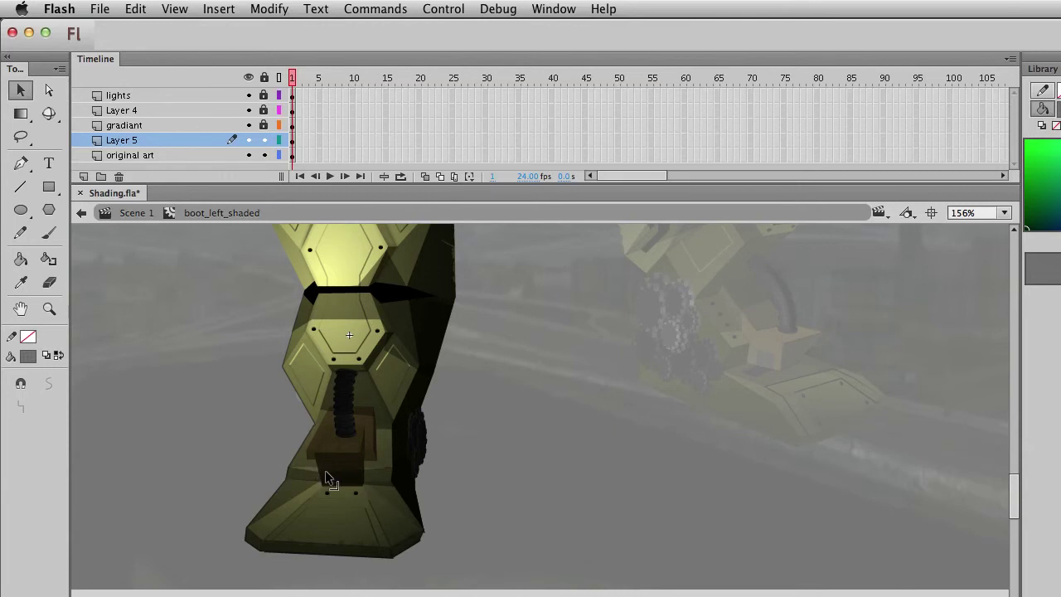
pyautogui.moveTo(326, 472); pyautogui.dragTo(314, 453)
pyautogui.click(324, 478)
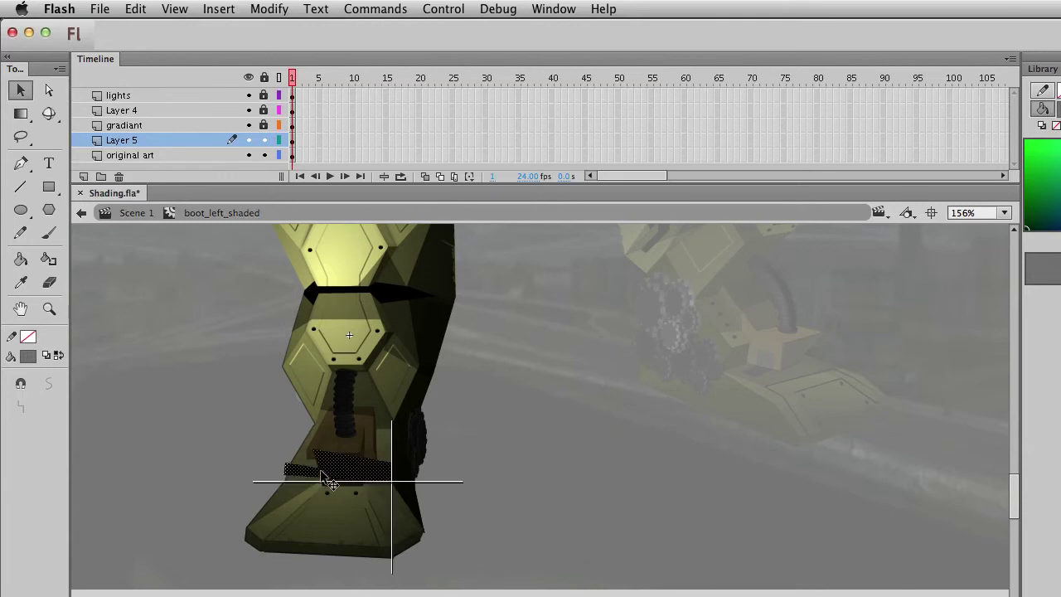
pyautogui.click(282, 471)
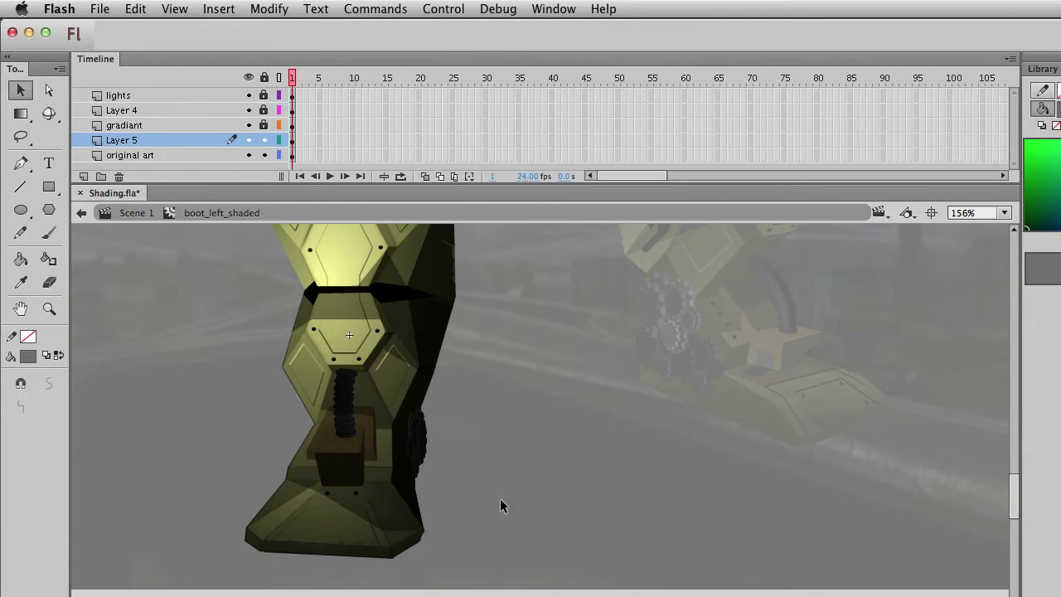
# Return from the boot symbol to the main scene at 100% zoom and open the robot's chest symbol for editing.
pyautogui.press('super+1')
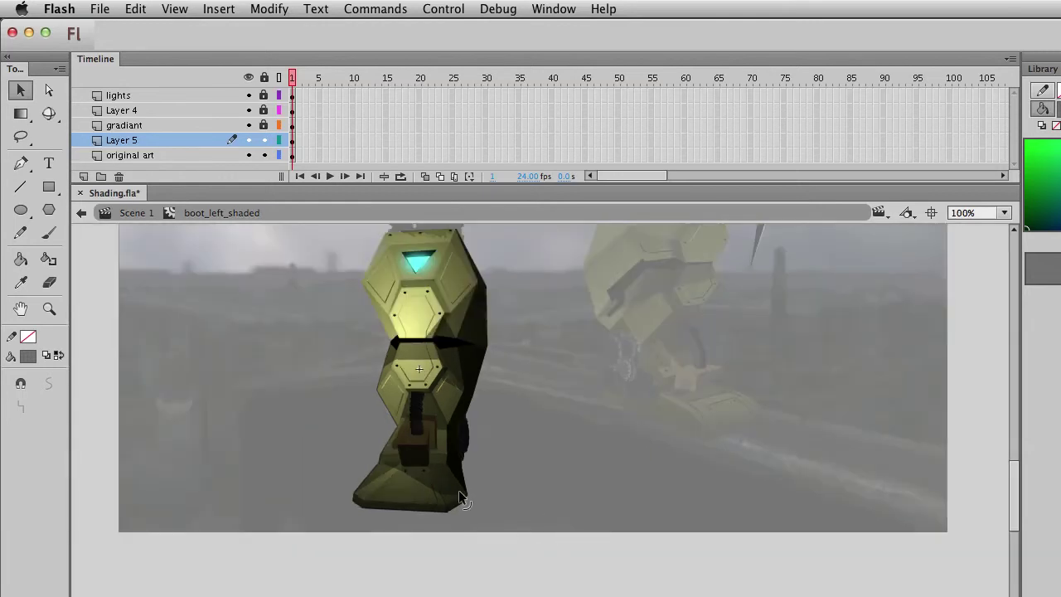
pyautogui.press('super+e')
pyautogui.moveTo(519, 433); pyautogui.dragTo(515, 450)
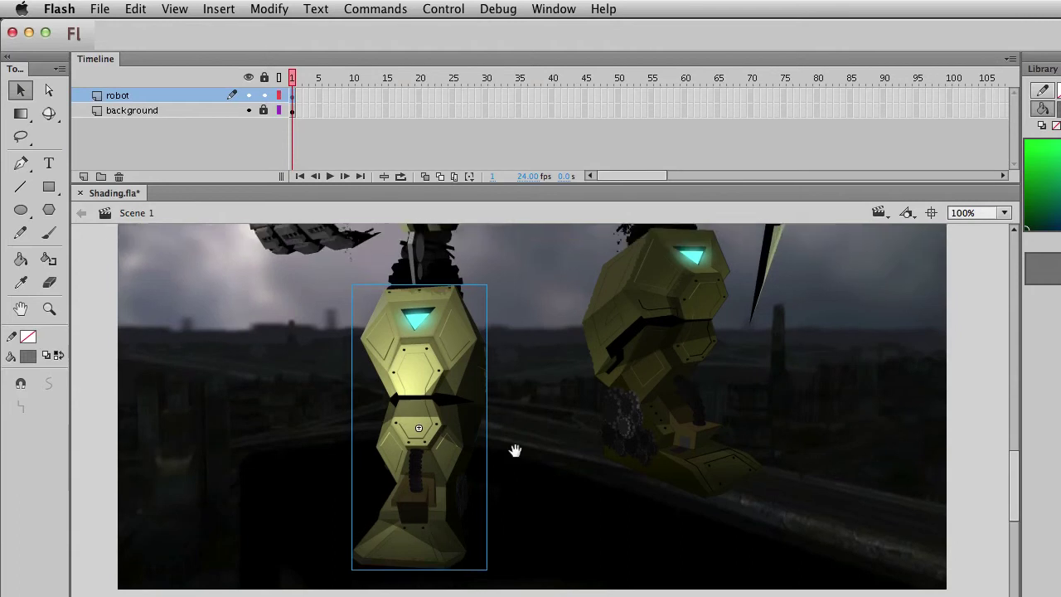
pyautogui.moveTo(515, 395); pyautogui.dragTo(509, 467)
pyautogui.moveTo(492, 345); pyautogui.dragTo(503, 533)
pyautogui.moveTo(461, 422); pyautogui.dragTo(439, 526)
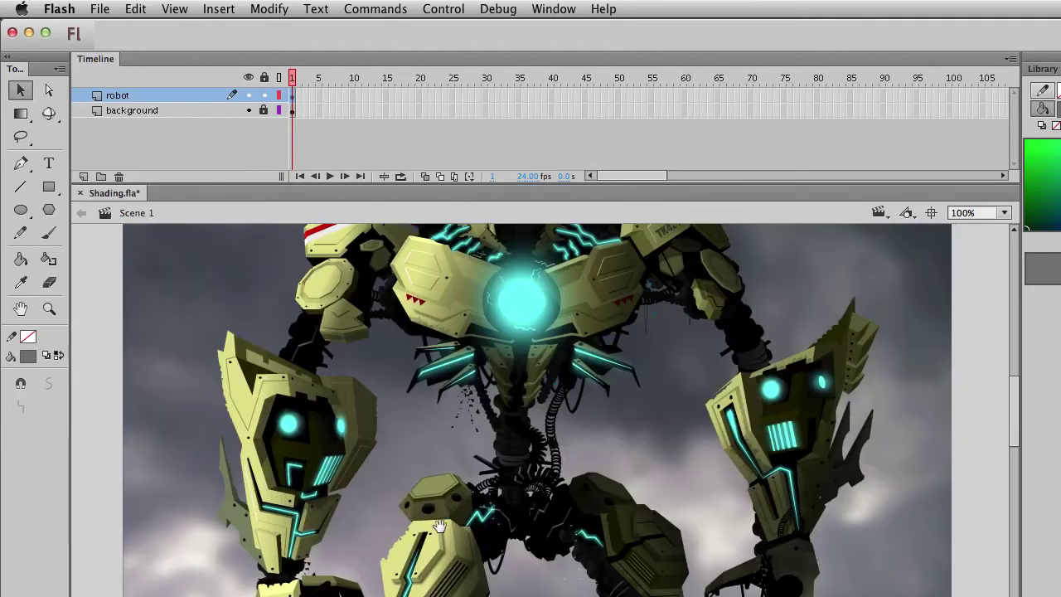
pyautogui.moveTo(492, 413); pyautogui.dragTo(440, 531)
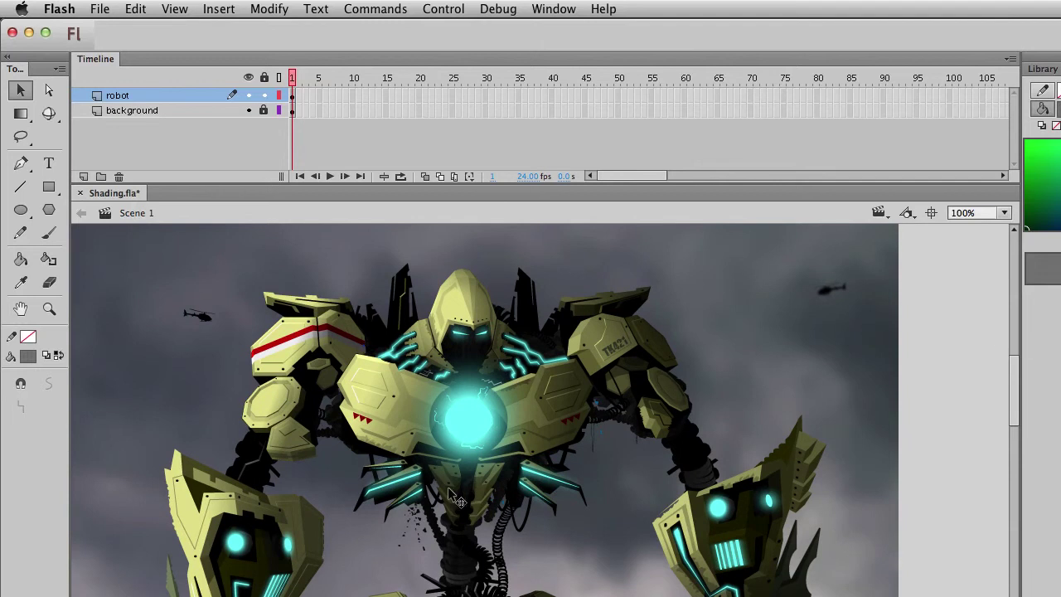
pyautogui.click(455, 499)
pyautogui.doubleClick(455, 499)
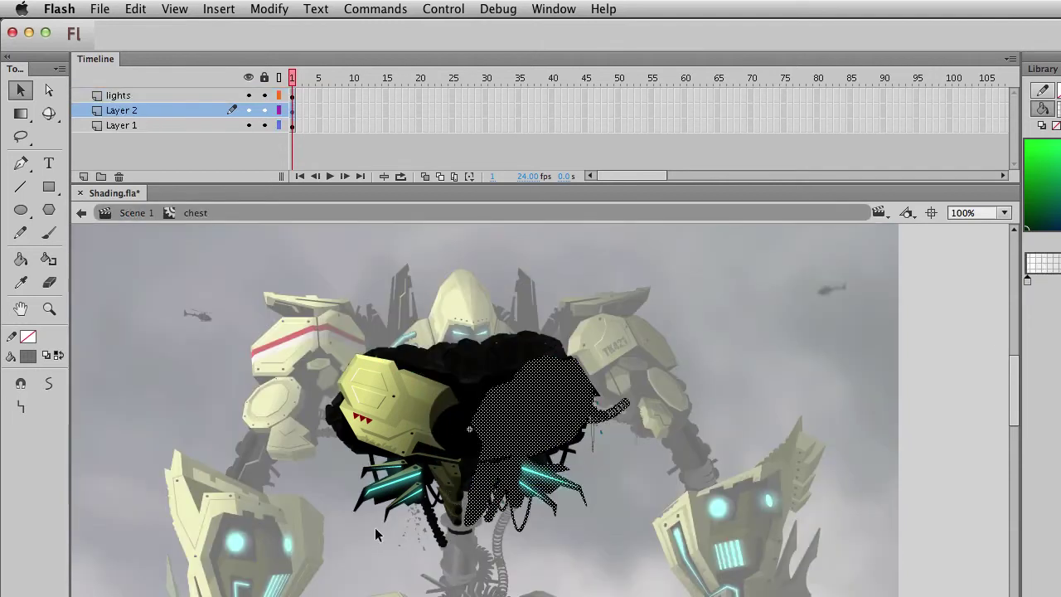
# Add a layer above Layer 1 in the chest symbol and draw a shading rectangle across the abdomen just below the chest plates.
pyautogui.click(329, 518)
pyautogui.click(410, 436)
pyautogui.click(562, 402)
pyautogui.click(137, 126)
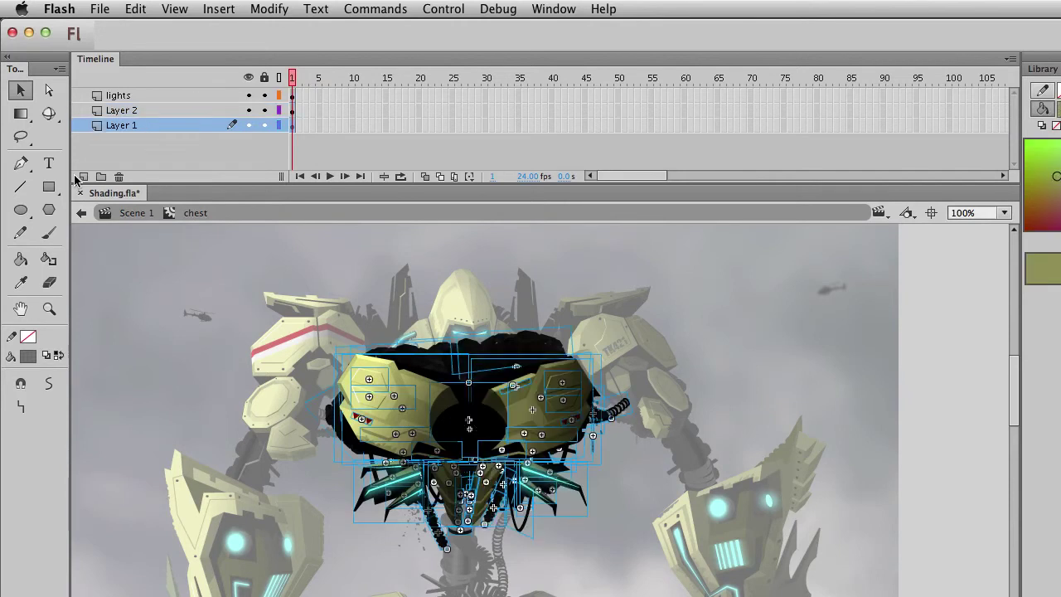
pyautogui.click(83, 177)
pyautogui.click(49, 188)
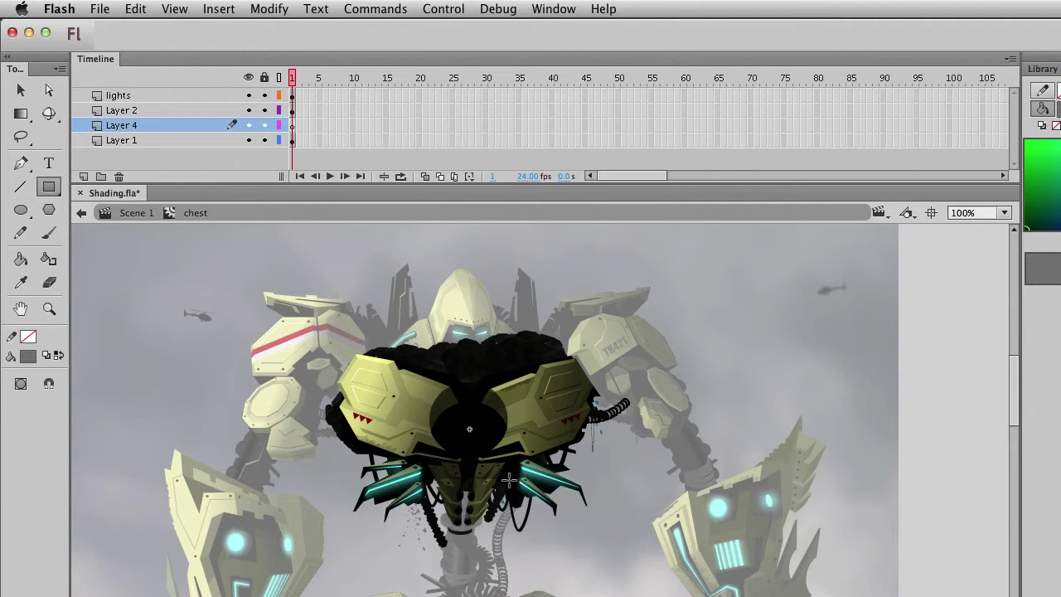
pyautogui.press('v')
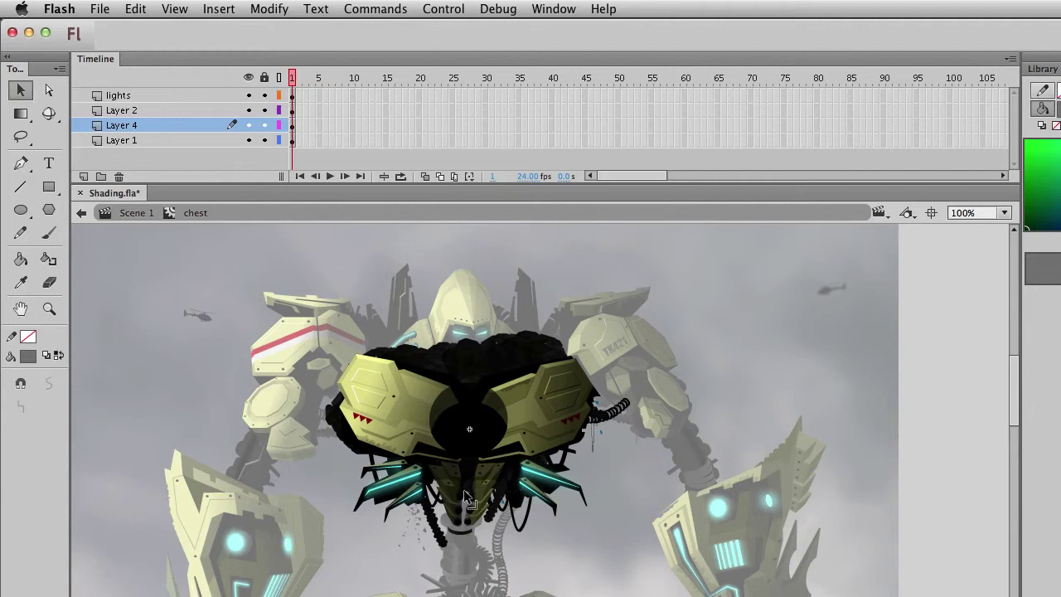
# Deselect the chest gradient and lock Layer 2 and the lights layer, leaving the new shading layer active.
pyautogui.click(487, 490)
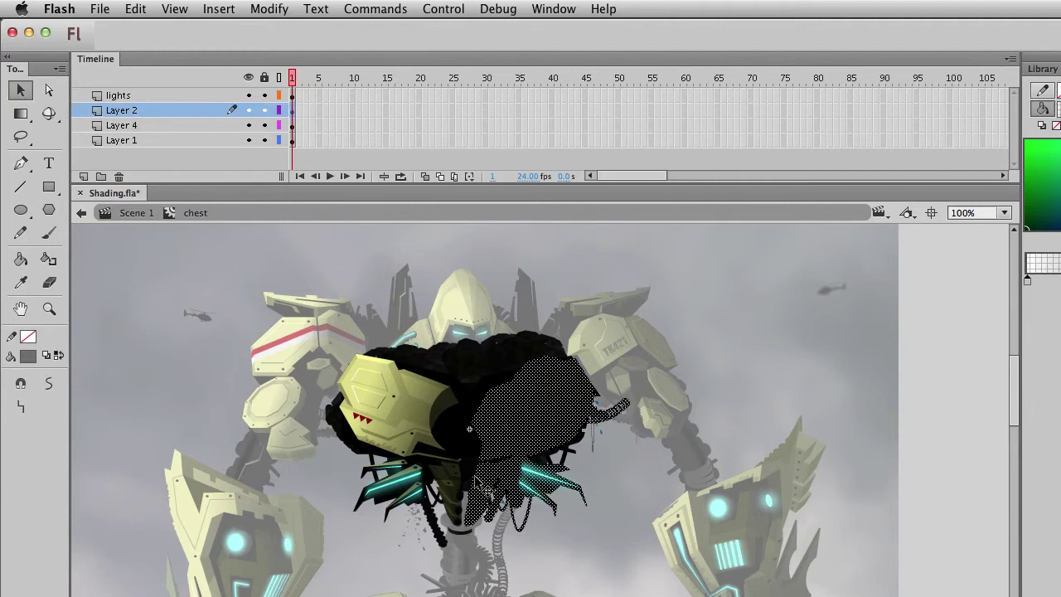
pyautogui.click(417, 553)
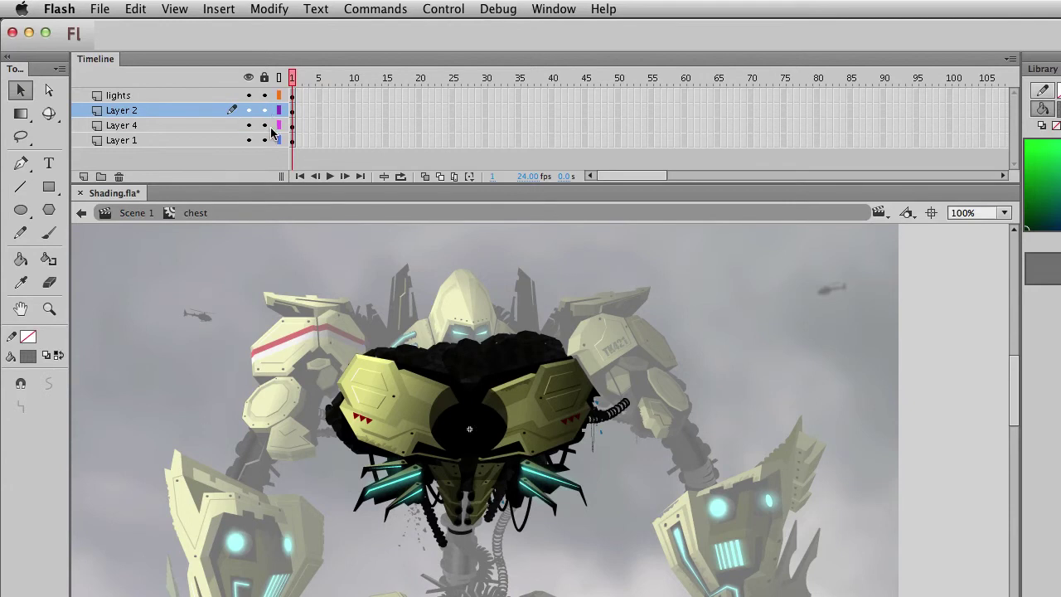
pyautogui.click(291, 126)
pyautogui.moveTo(264, 110); pyautogui.dragTo(266, 92)
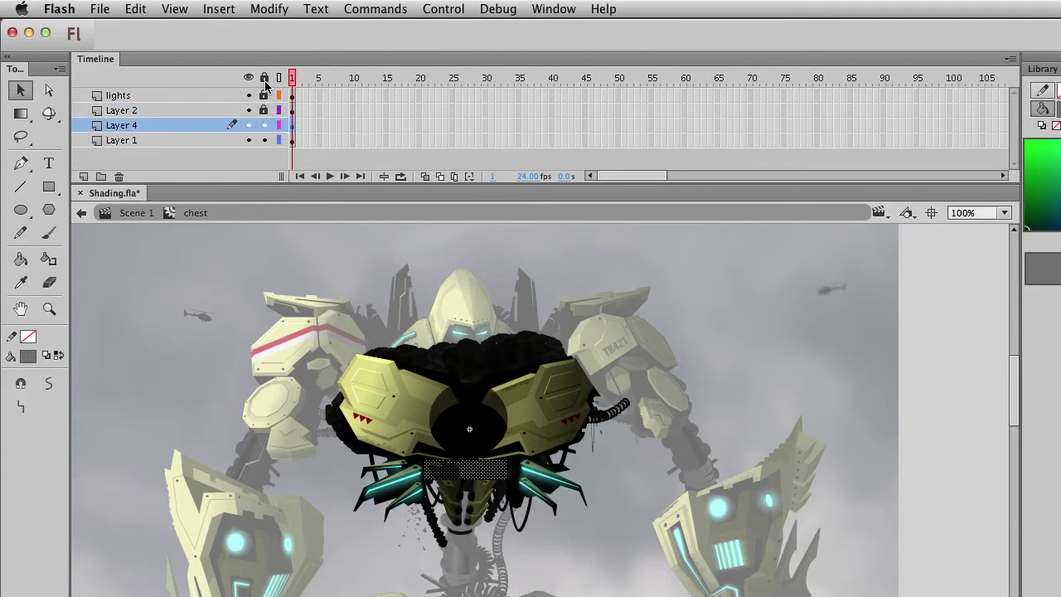
# Rename the new layer as shadows and pull the shading rectangle's lower edge down over the abdomen plate.
pyautogui.doubleClick(154, 131)
pyautogui.write('shado')
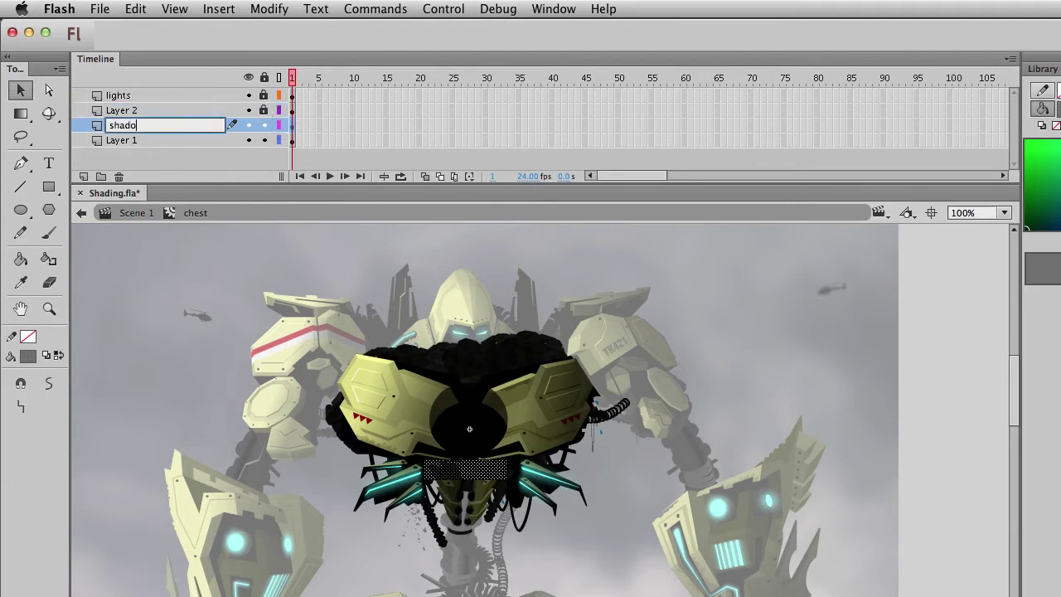
pyautogui.write('ws')
pyautogui.press('Return')
pyautogui.click(413, 518)
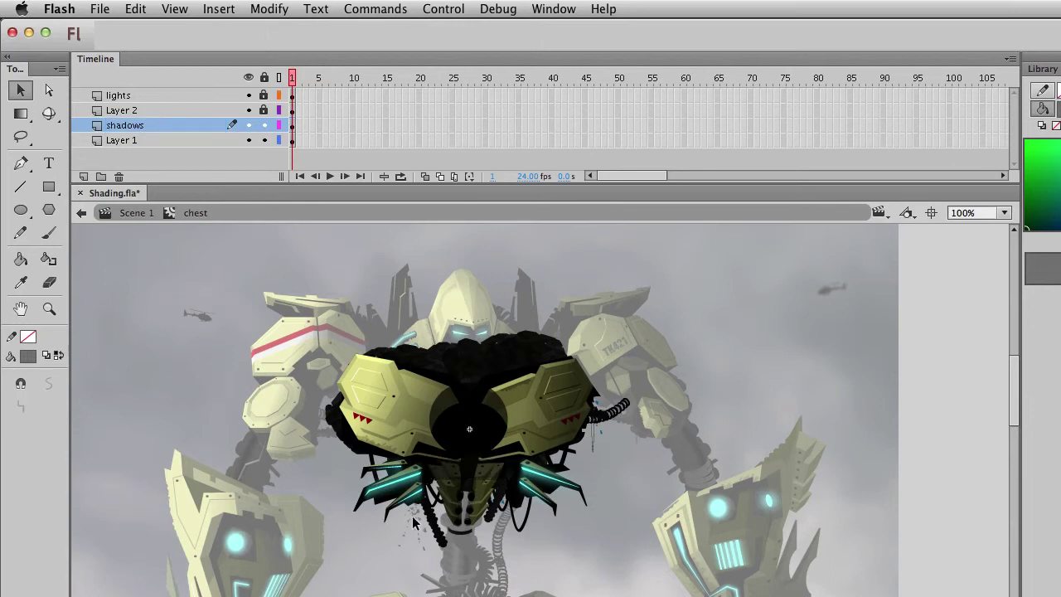
pyautogui.moveTo(469, 479); pyautogui.dragTo(470, 488)
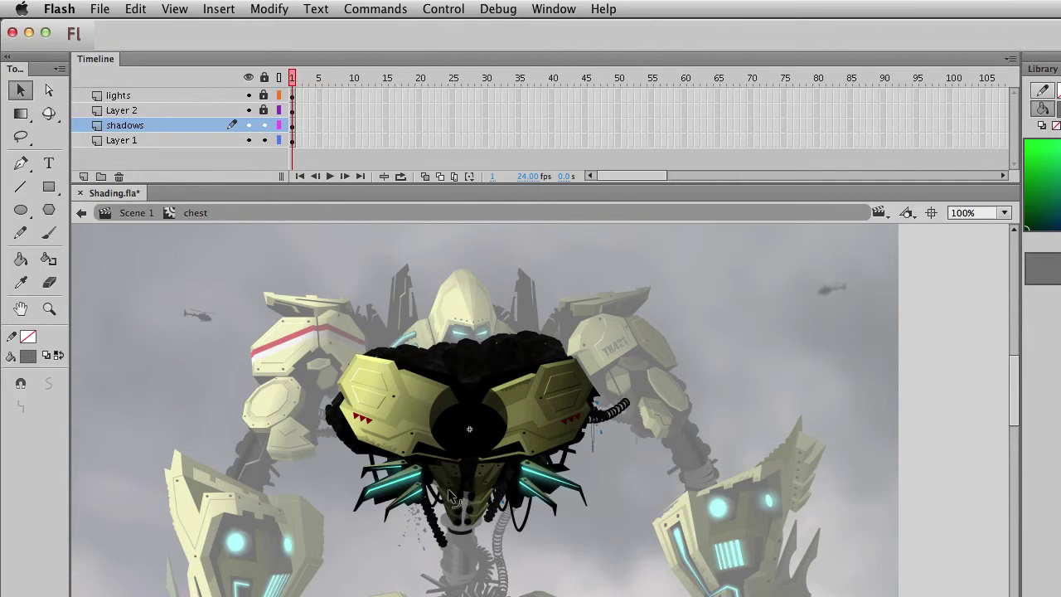
# Open the bicep_left_shadoed symbol and draw a shading rectangle on Layer 2 over the upper part of the round elbow plate.
pyautogui.doubleClick(278, 395)
pyautogui.doubleClick(279, 395)
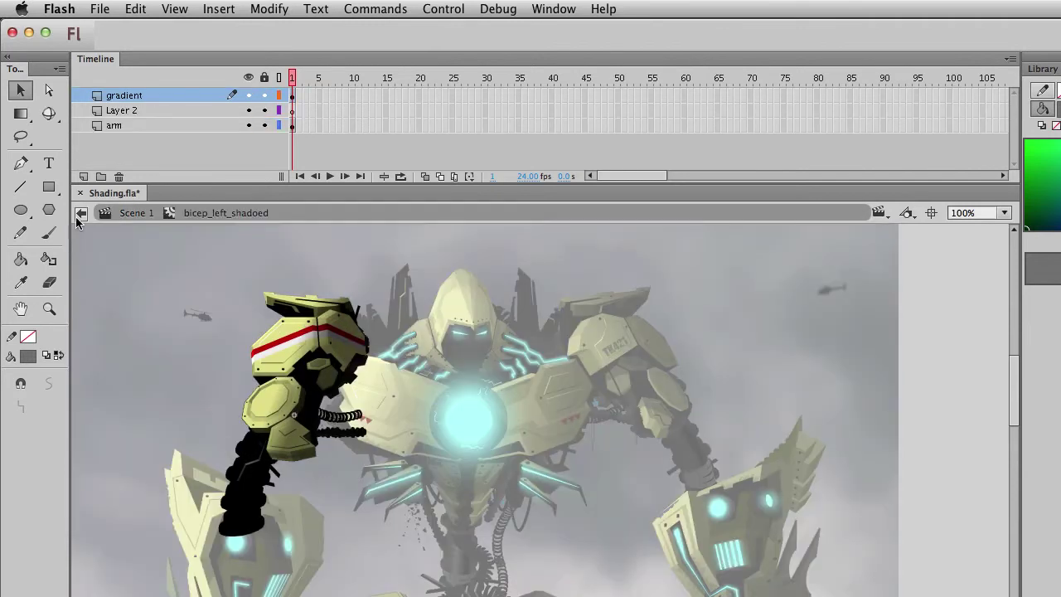
pyautogui.click(49, 187)
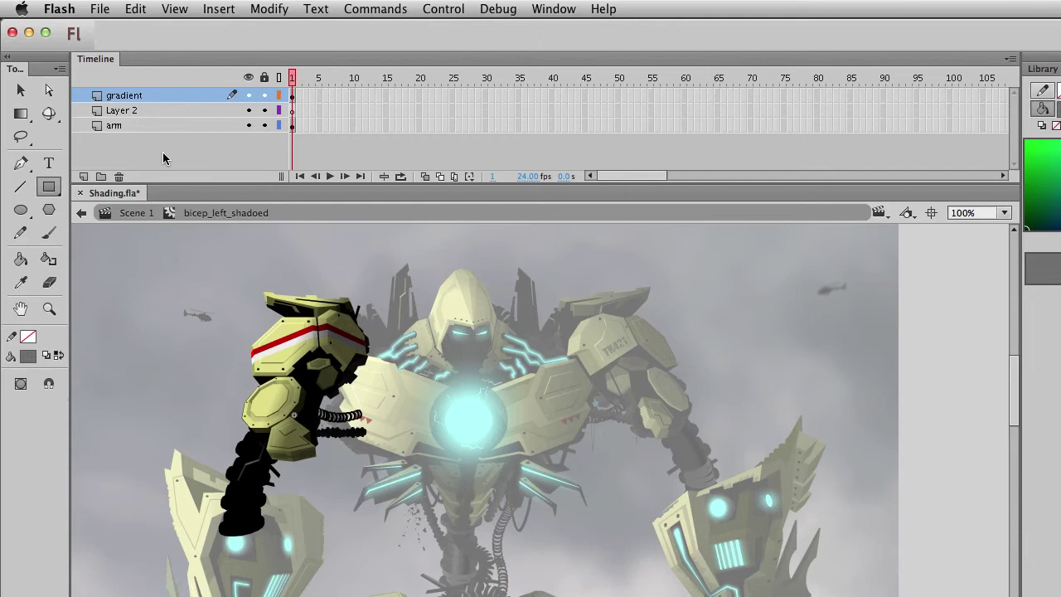
pyautogui.click(303, 110)
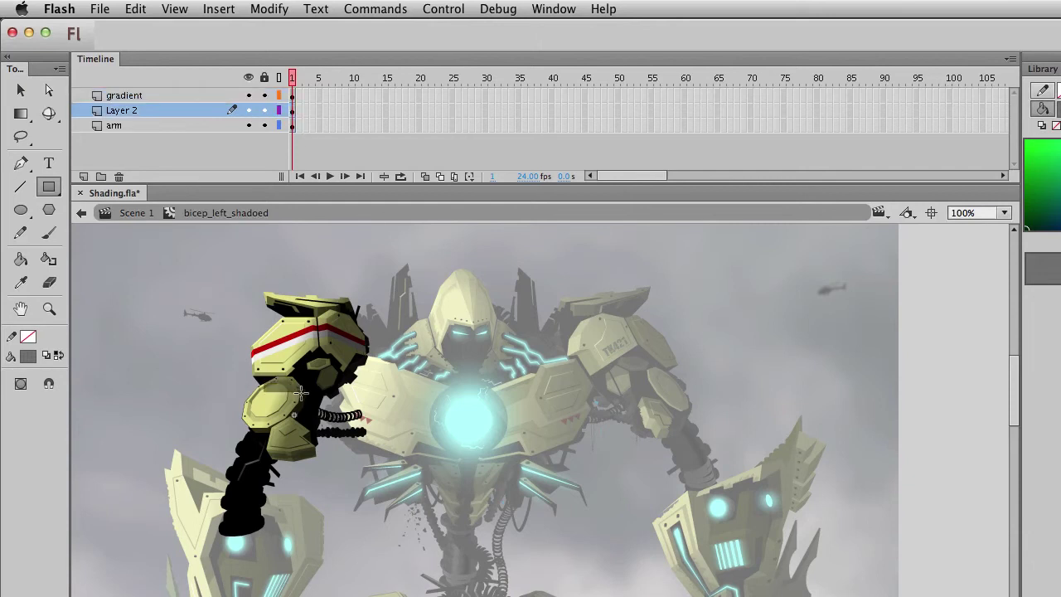
pyautogui.click(49, 309)
pyautogui.moveTo(211, 334); pyautogui.dragTo(390, 463)
pyautogui.press('v')
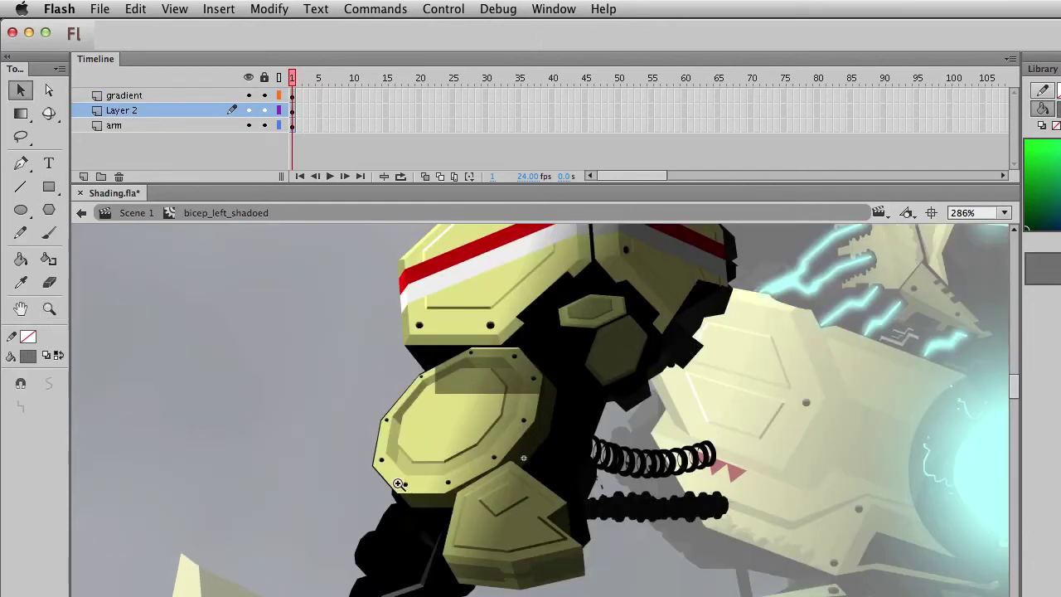
# Lock the gradient layer and fit the shading rectangle across the top of the round elbow plate, extending it over the small inner plates.
pyautogui.click(458, 378)
pyautogui.click(306, 381)
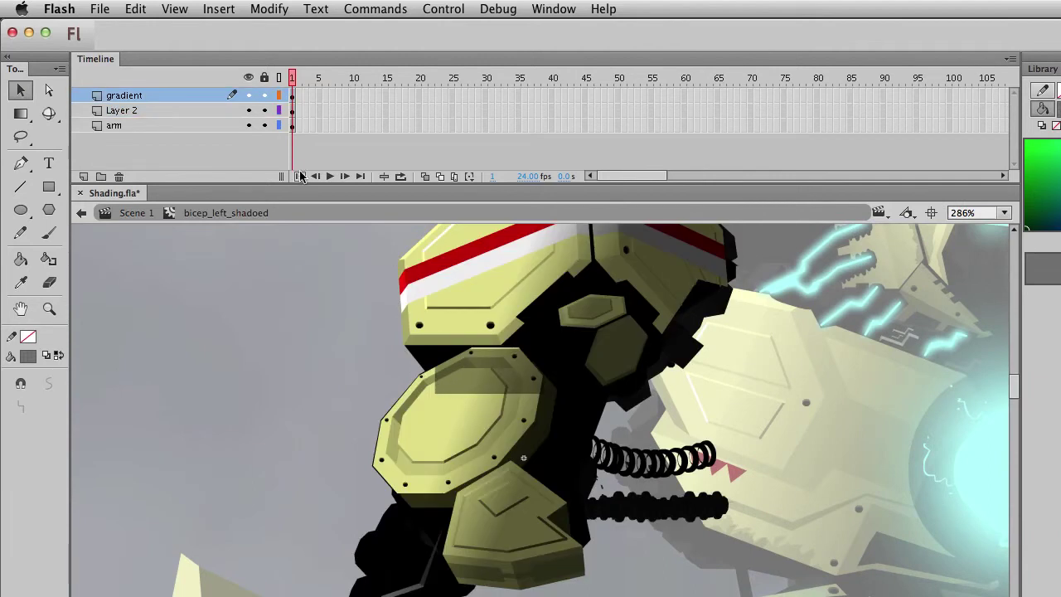
pyautogui.click(264, 96)
pyautogui.moveTo(436, 369)
pyautogui.mouseDown()
pyautogui.moveTo(422, 366)
pyautogui.moveTo(430, 374)
pyautogui.mouseUp()
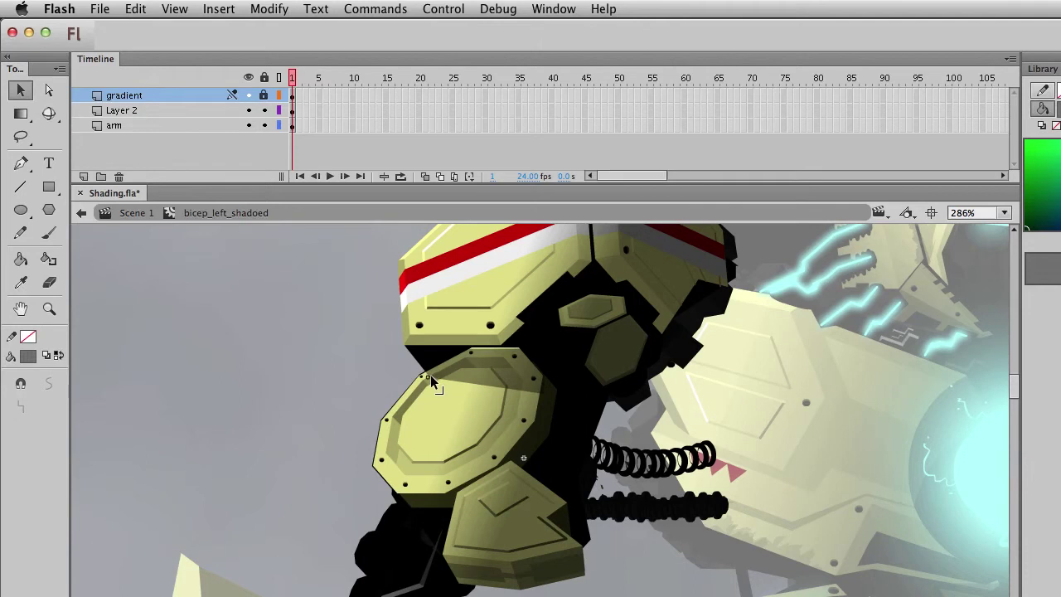
pyautogui.click(507, 358)
pyautogui.click(508, 358)
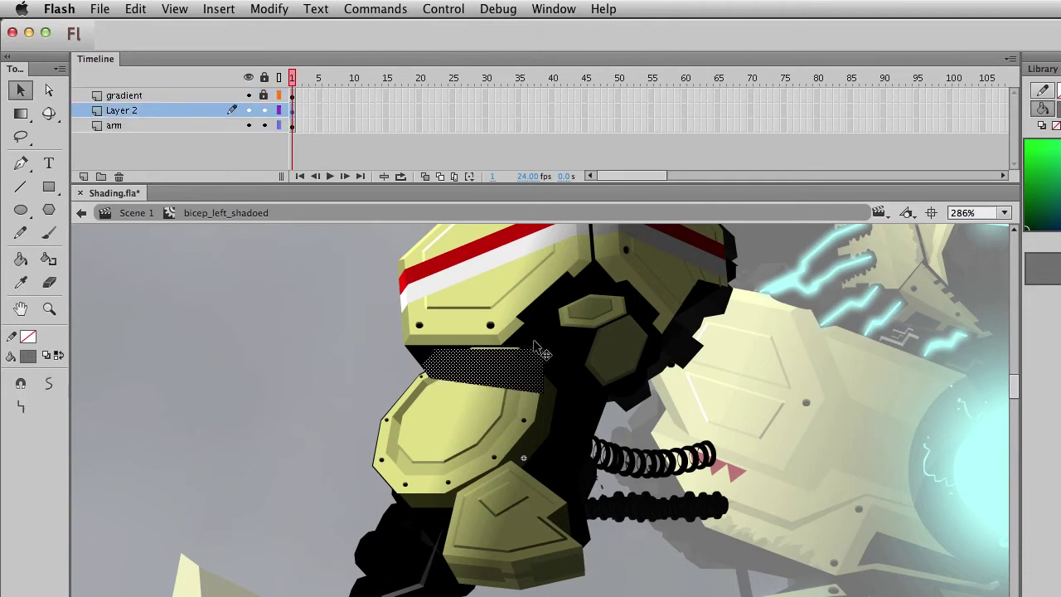
pyautogui.click(537, 353)
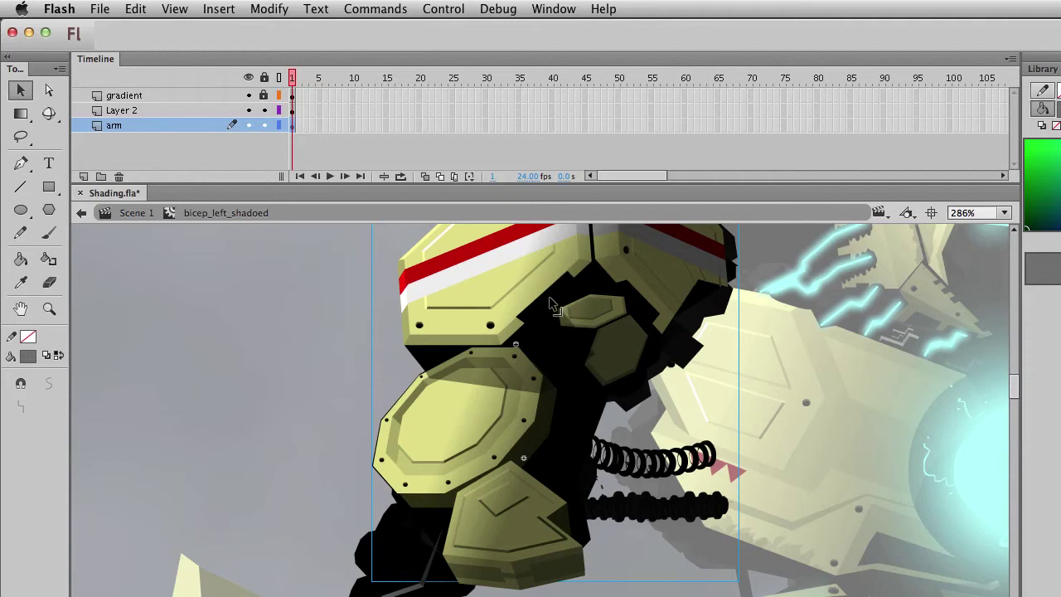
pyautogui.moveTo(565, 316); pyautogui.dragTo(604, 279)
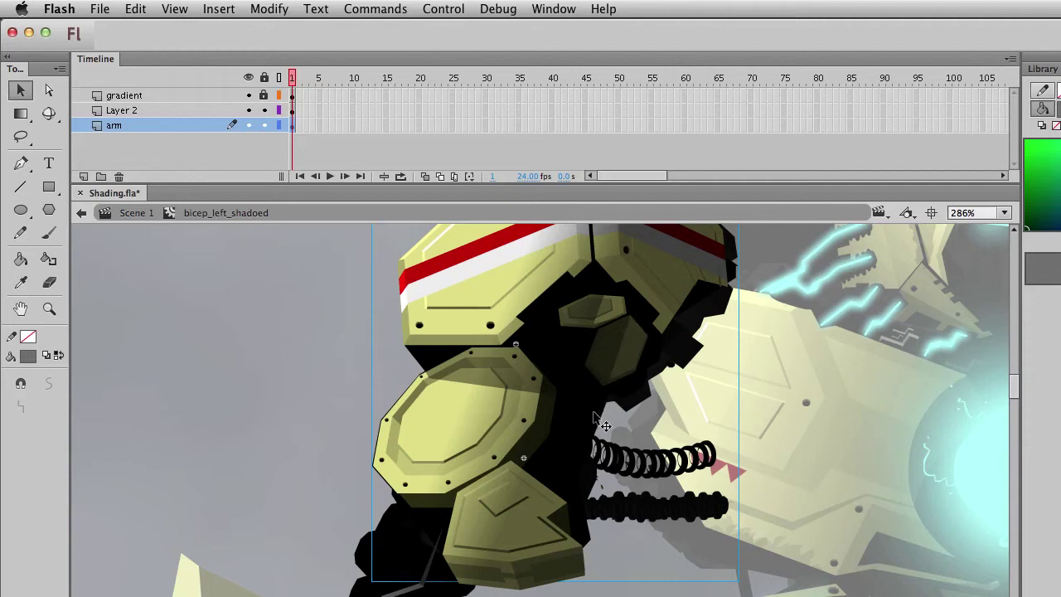
# Draw another shading rectangle on Layer 2 over the shoulder's inner striped panel and fit its corners to the panel's outline.
pyautogui.click(49, 187)
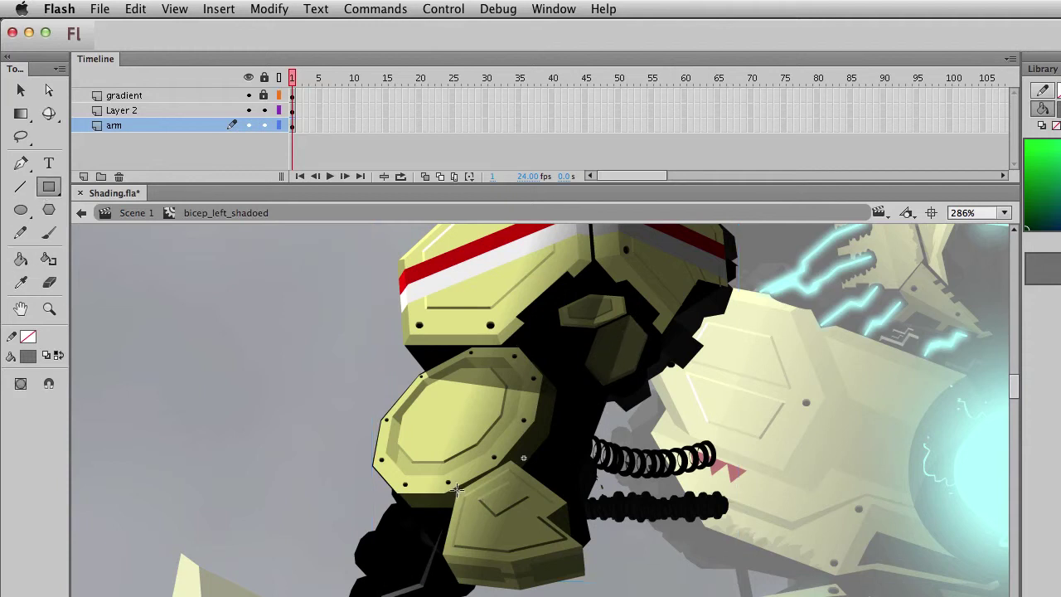
pyautogui.moveTo(592, 426); pyautogui.dragTo(537, 442)
pyautogui.click(294, 111)
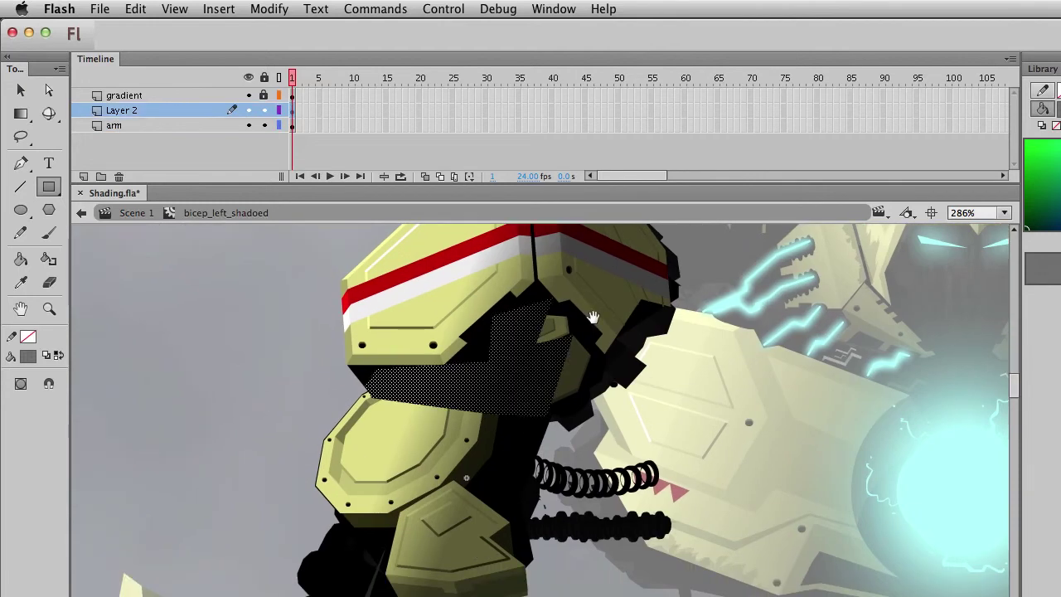
pyautogui.moveTo(593, 317); pyautogui.dragTo(581, 452)
pyautogui.moveTo(537, 382); pyautogui.dragTo(588, 456)
pyautogui.press('v')
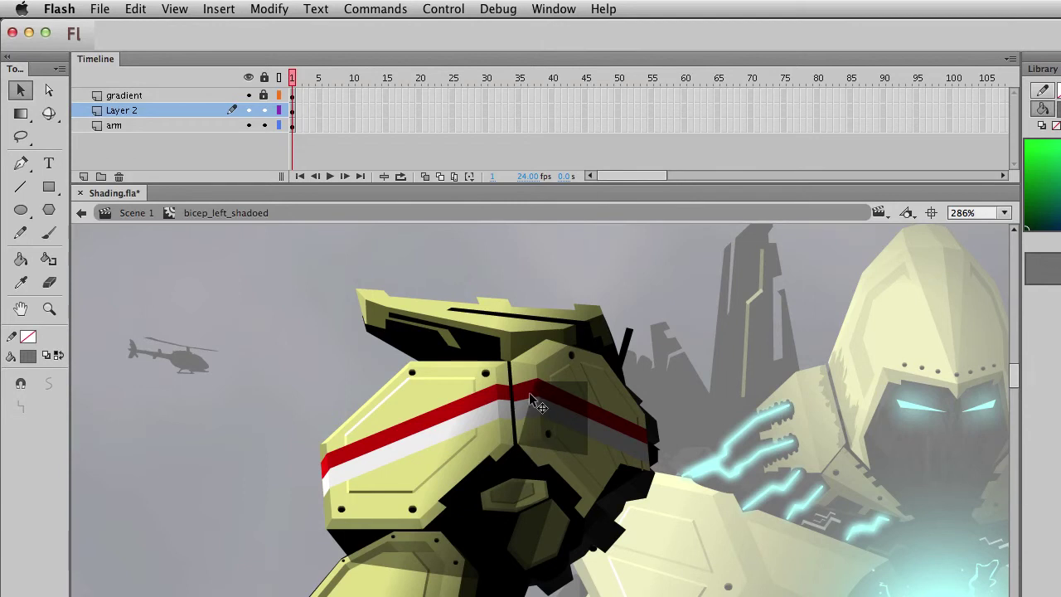
pyautogui.moveTo(539, 384)
pyautogui.mouseDown()
pyautogui.moveTo(536, 366)
pyautogui.moveTo(588, 374)
pyautogui.moveTo(608, 363)
pyautogui.moveTo(649, 413)
pyautogui.moveTo(630, 395)
pyautogui.mouseUp()
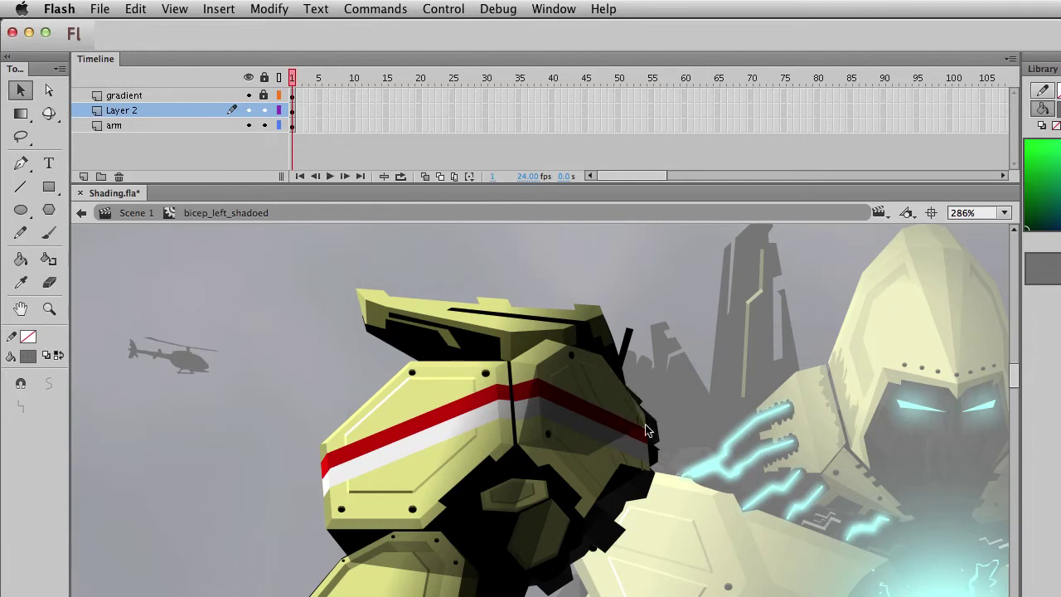
pyautogui.moveTo(640, 432)
pyautogui.mouseDown()
pyautogui.moveTo(652, 472)
pyautogui.moveTo(591, 521)
pyautogui.mouseUp()
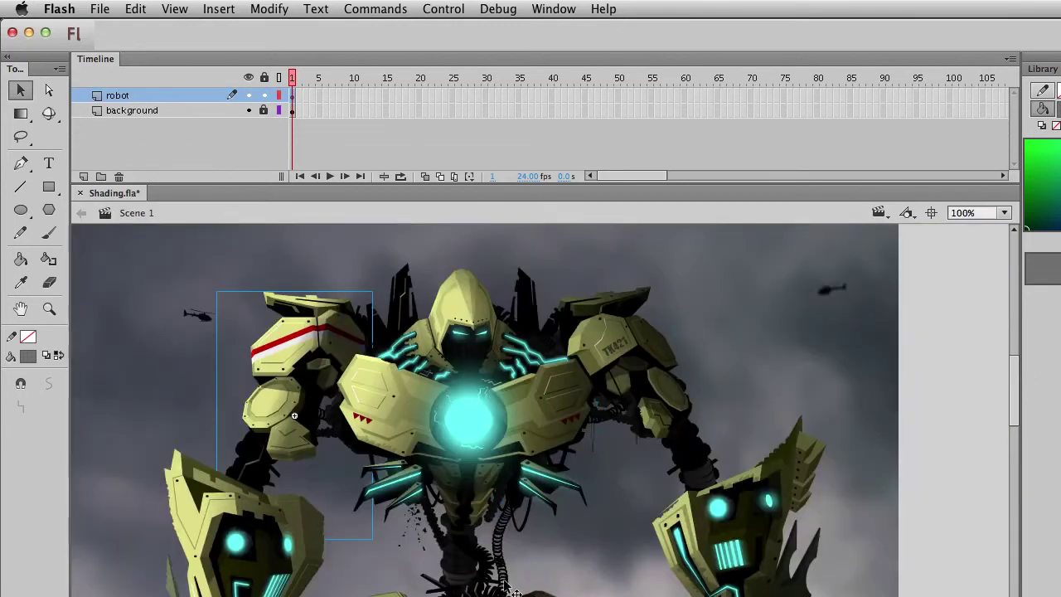
pyautogui.moveTo(506, 585); pyautogui.dragTo(598, 535)
pyautogui.moveTo(430, 391); pyautogui.dragTo(443, 490)
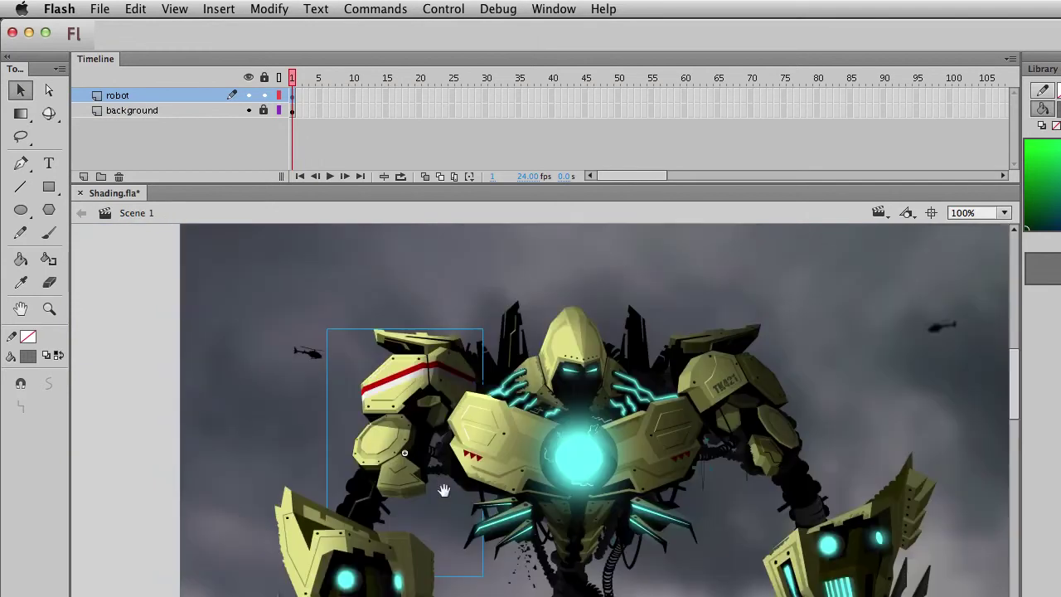
pyautogui.click(486, 421)
pyautogui.doubleClick(434, 385)
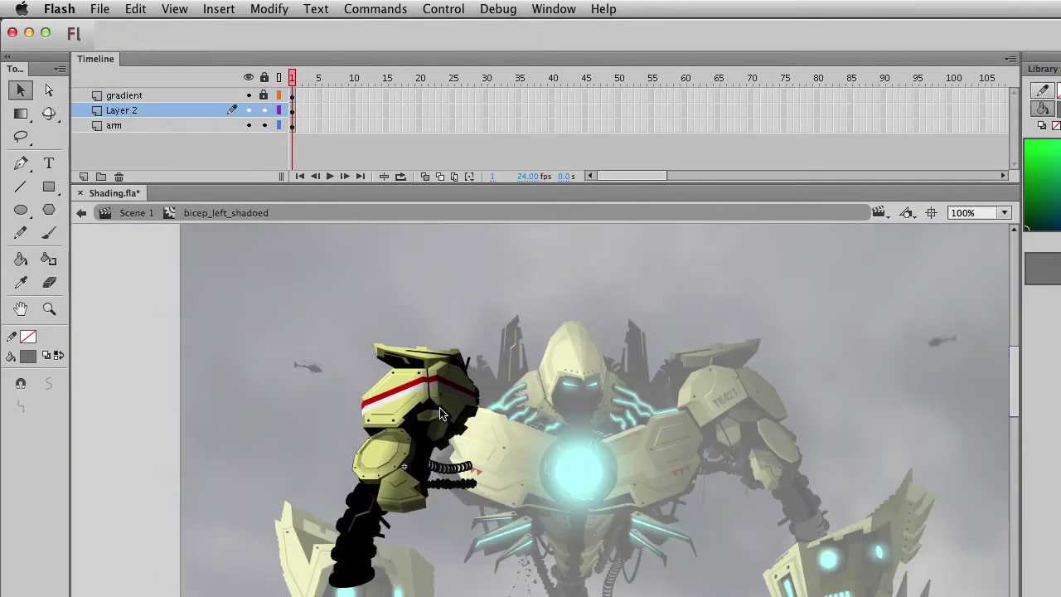
pyautogui.doubleClick(479, 444)
pyautogui.moveTo(274, 535); pyautogui.dragTo(284, 473)
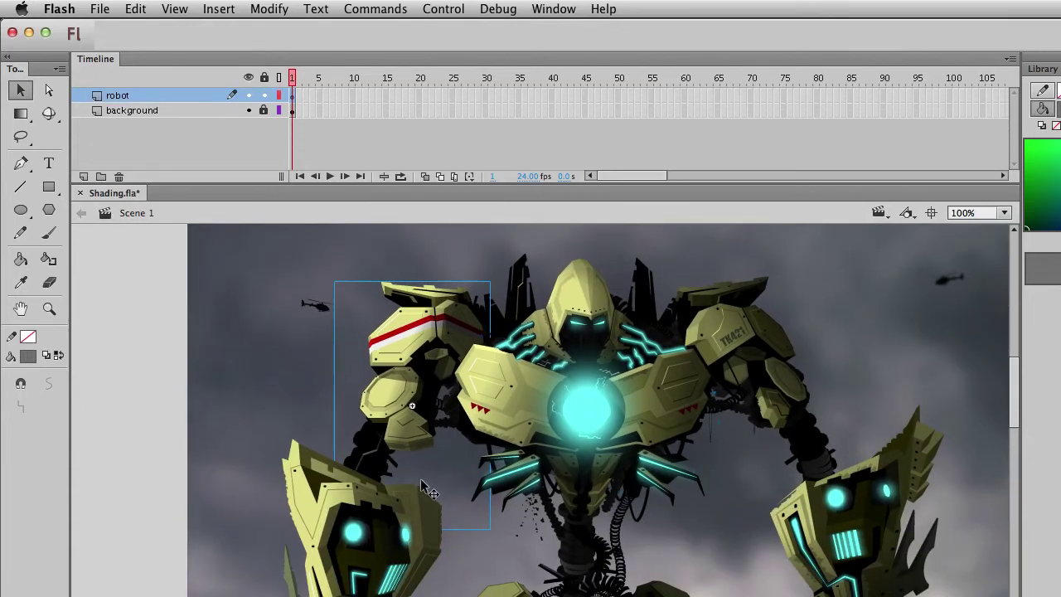
# Open the head symbol and copy its gradient shape in place onto Layer 4, relocking the gradient layer.
pyautogui.doubleClick(580, 305)
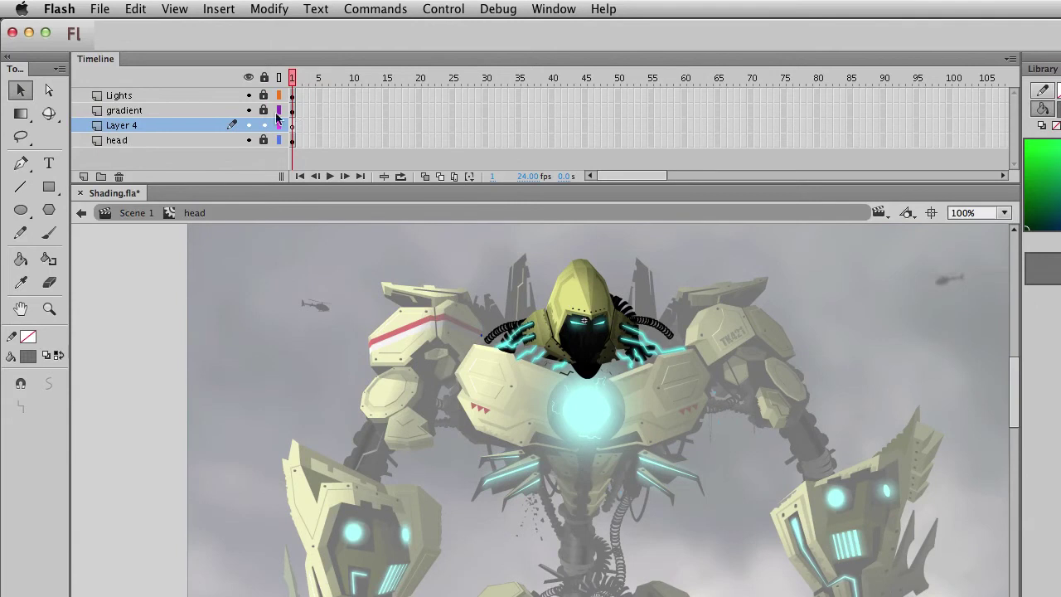
pyautogui.click(264, 111)
pyautogui.click(587, 307)
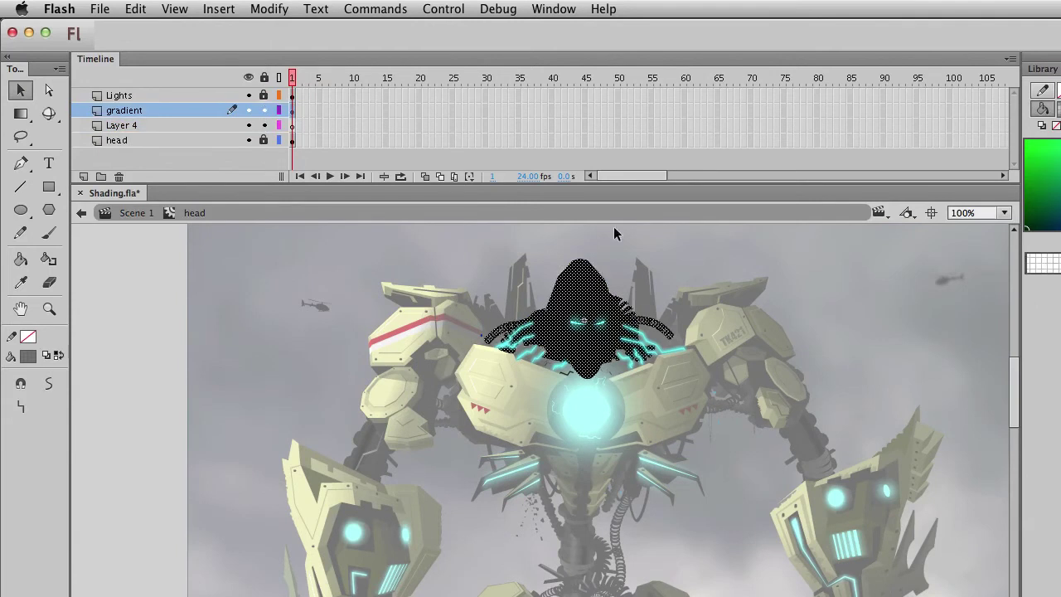
pyautogui.click(264, 110)
pyautogui.click(292, 122)
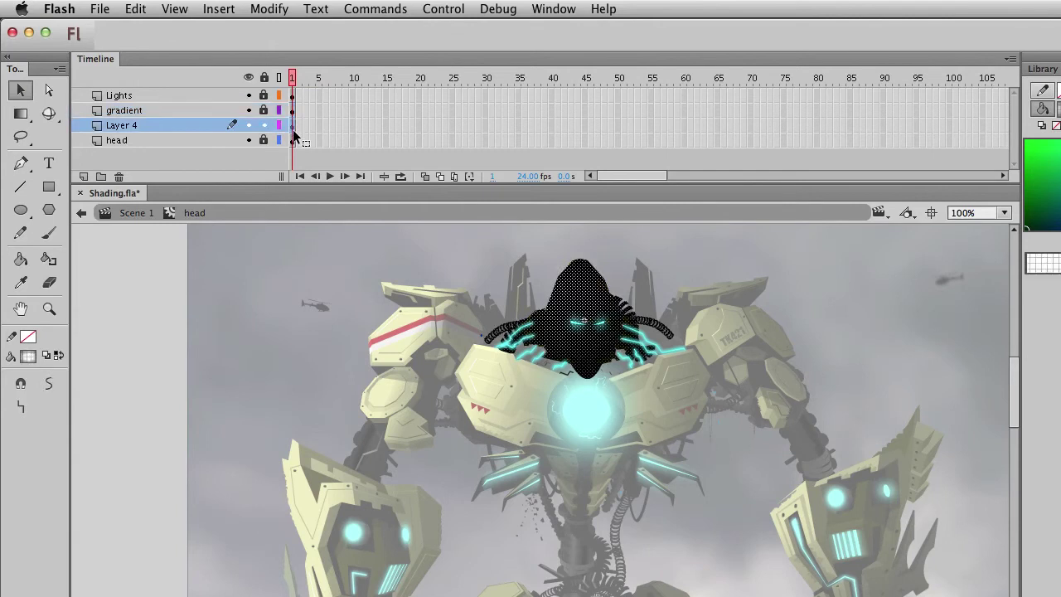
# Rename Layer 4 of the head symbol as shadows.
pyautogui.doubleClick(153, 124)
pyautogui.write('shad')
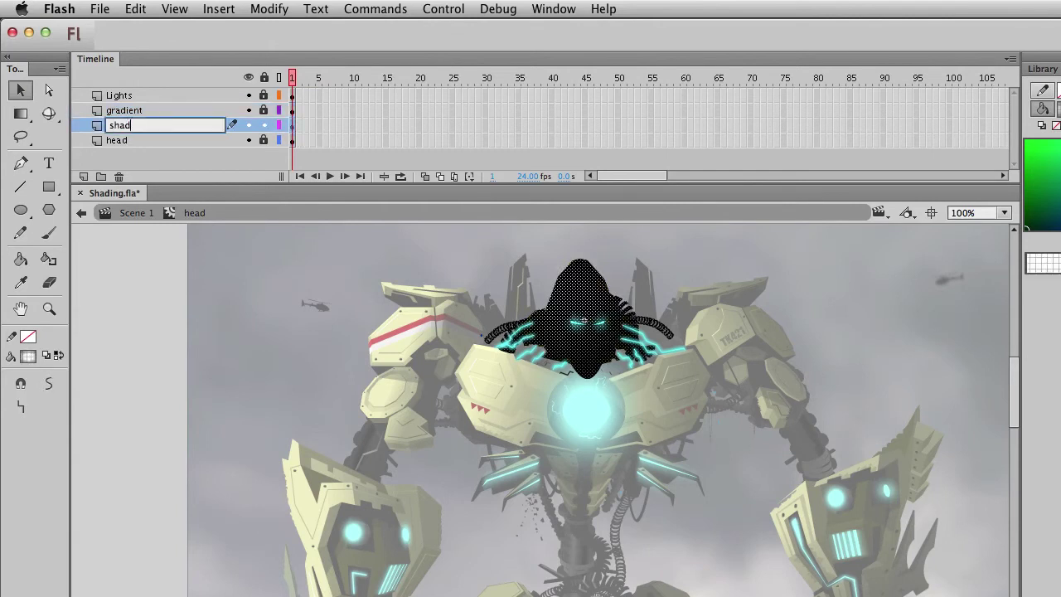
pyautogui.write('ows')
pyautogui.press('Return')
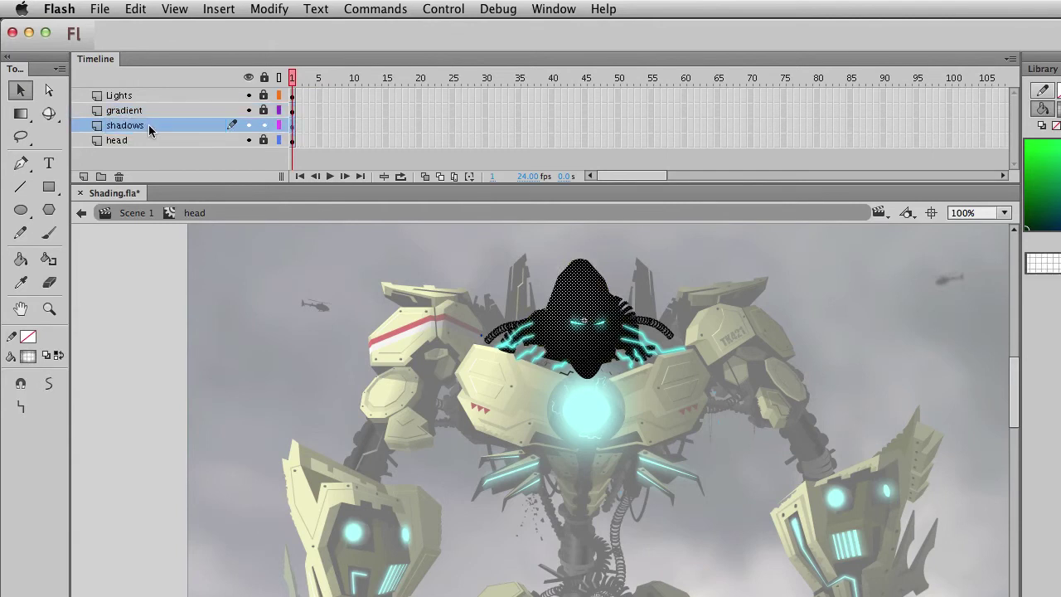
# Change the copied head shape's fill to semi-transparent solid black.
pyautogui.click(31, 357)
pyautogui.click(38, 388)
pyautogui.click(32, 358)
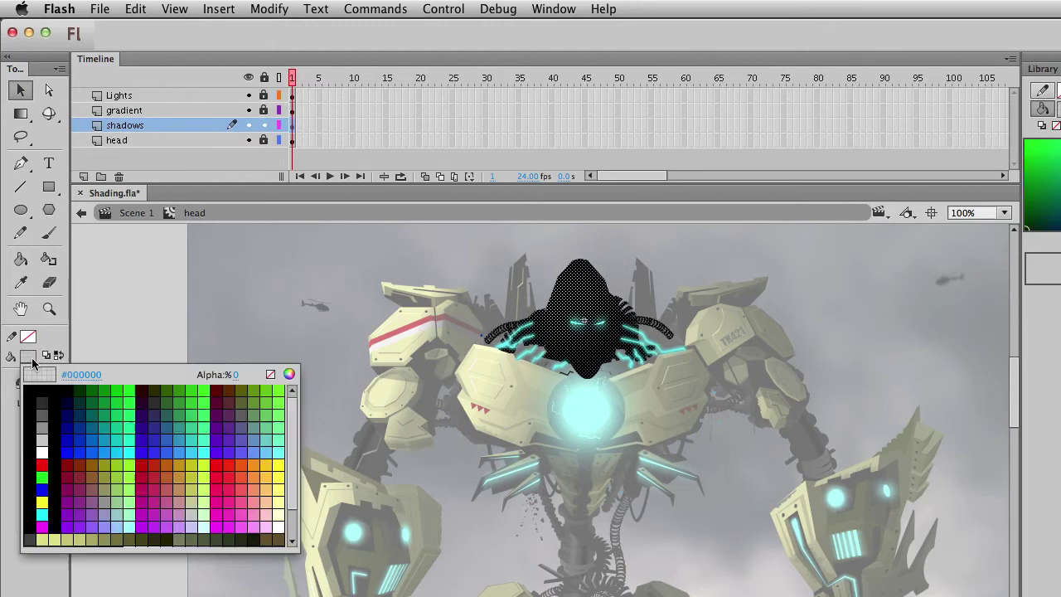
pyautogui.click(238, 374)
pyautogui.write('4')
pyautogui.press('Return')
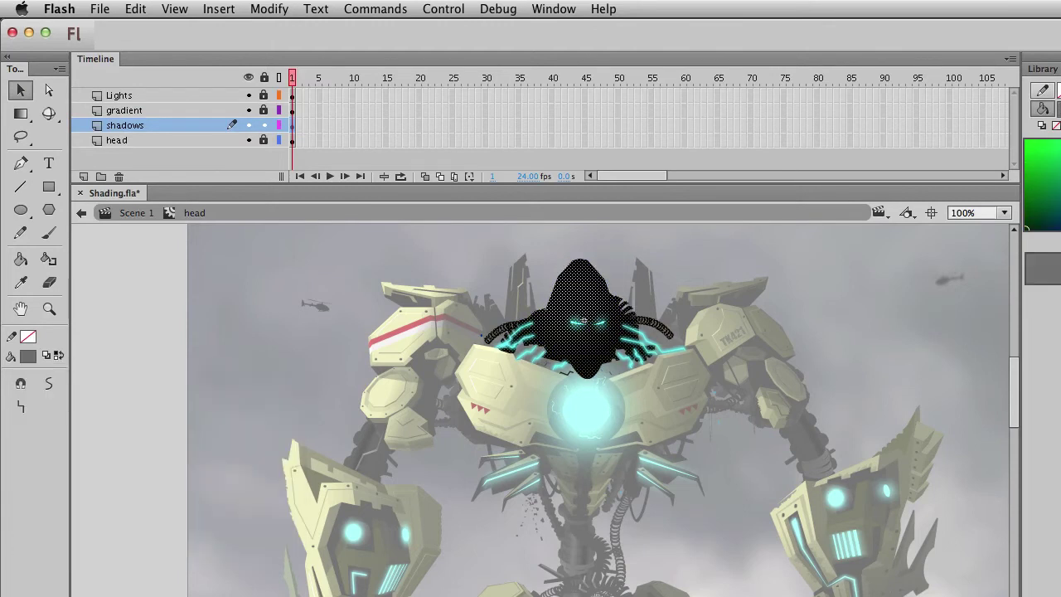
pyautogui.click(353, 362)
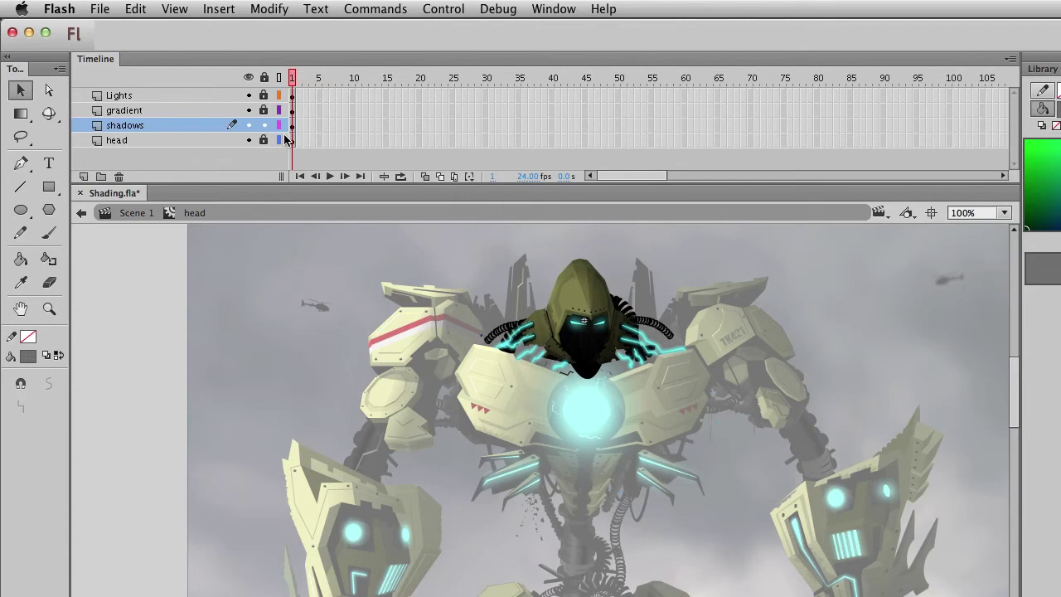
# Delete the left half of the head's shadow shape and return to the main scene.
pyautogui.moveTo(411, 252); pyautogui.dragTo(578, 376)
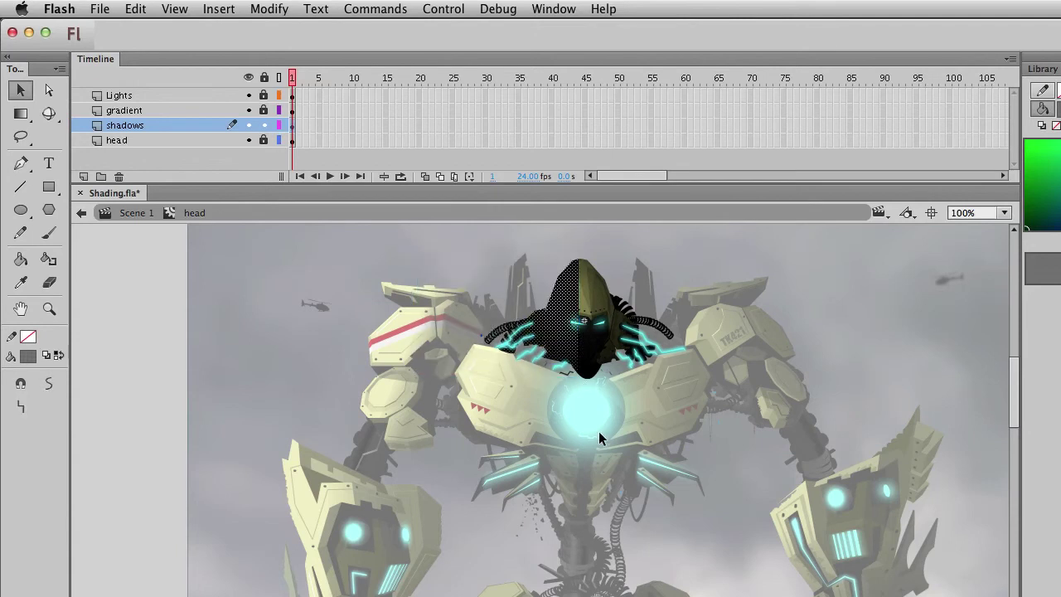
pyautogui.press('Delete')
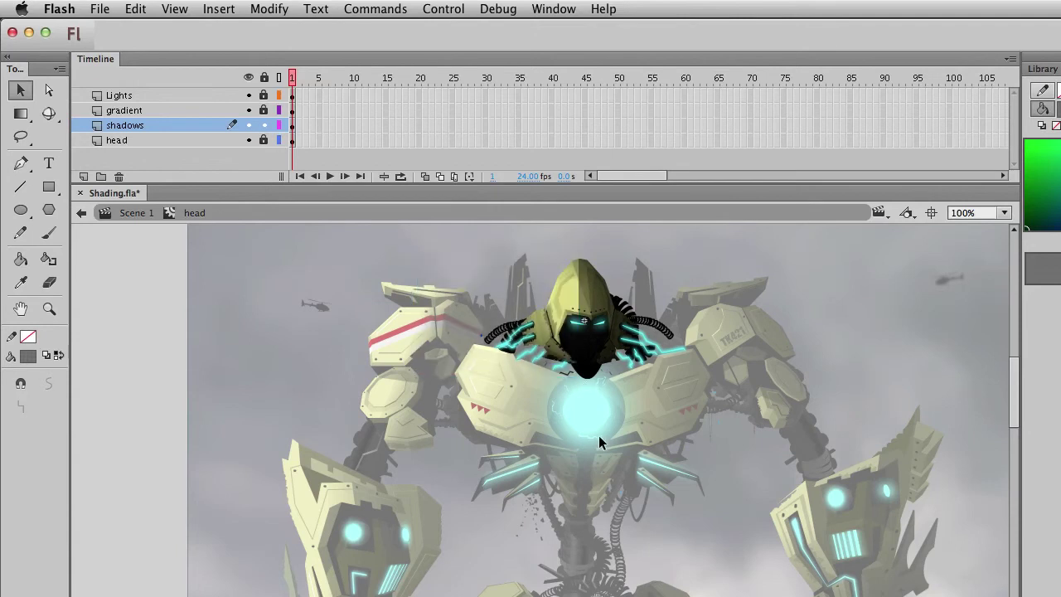
pyautogui.click(596, 280)
pyautogui.click(458, 301)
pyautogui.doubleClick(675, 386)
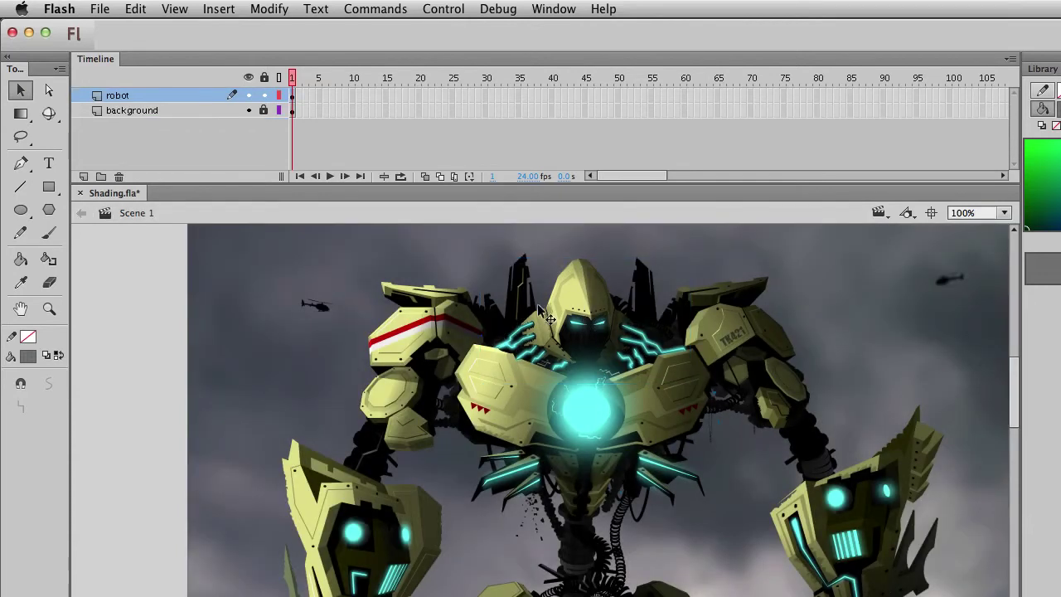
# Open the forearm_left_shaded symbol for editing, framing the upper part of the forearm.
pyautogui.scroll(-5, 453, 440)
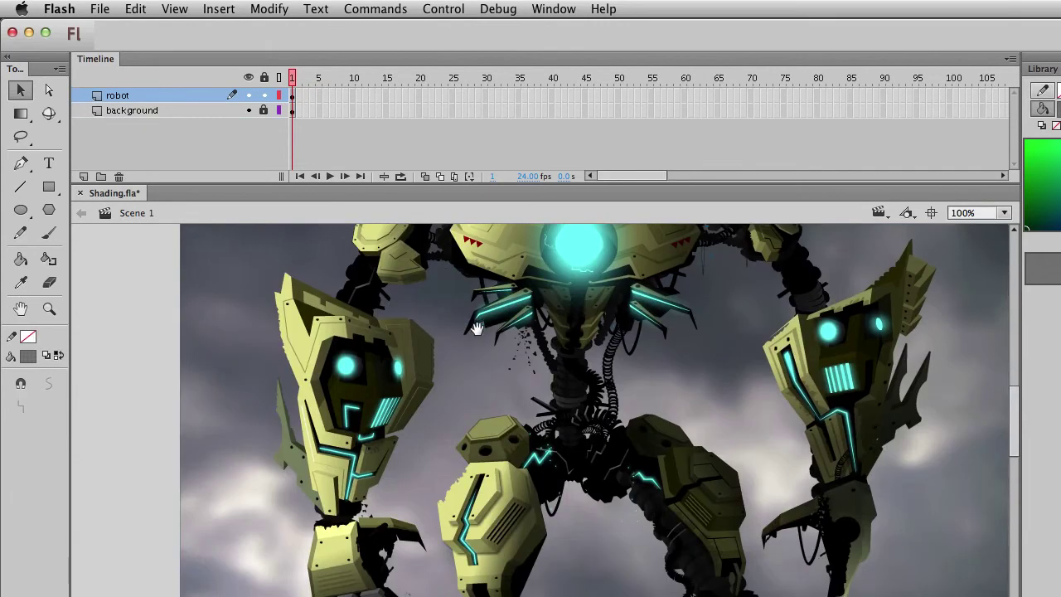
pyautogui.scroll(-4, 465, 409)
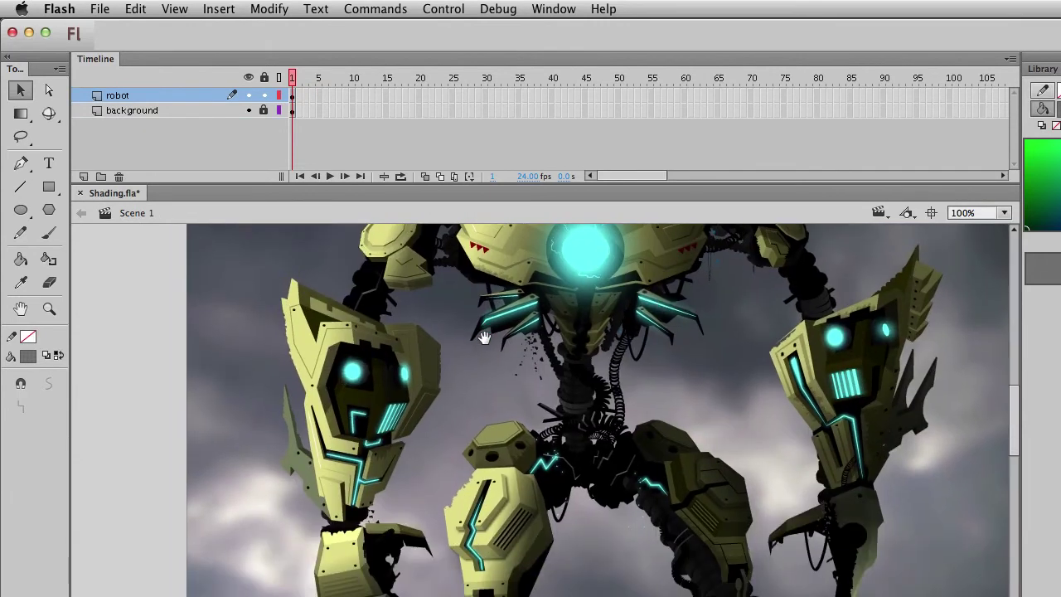
pyautogui.click(419, 404)
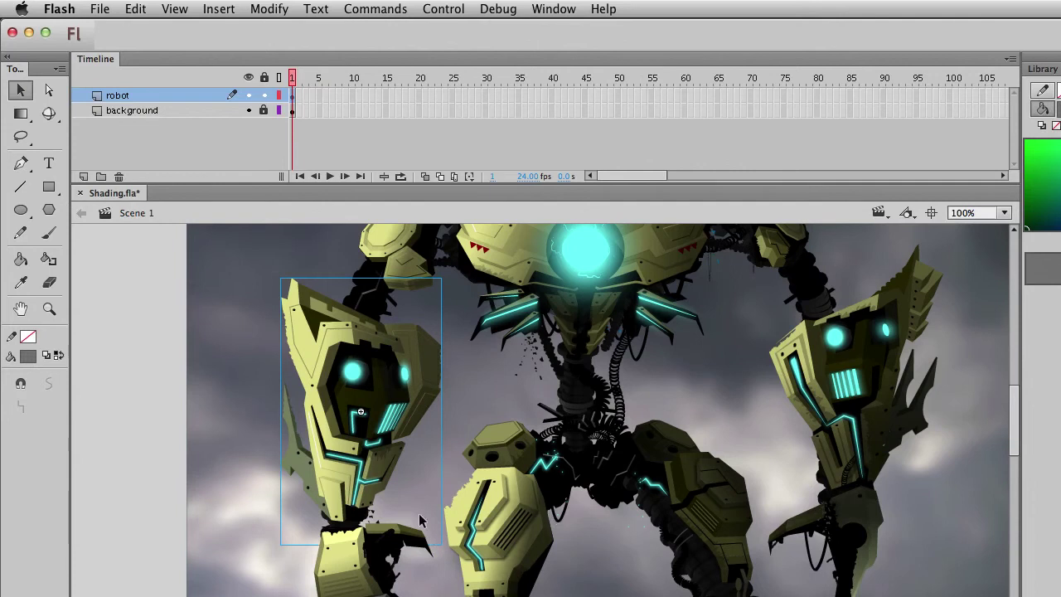
pyautogui.doubleClick(406, 375)
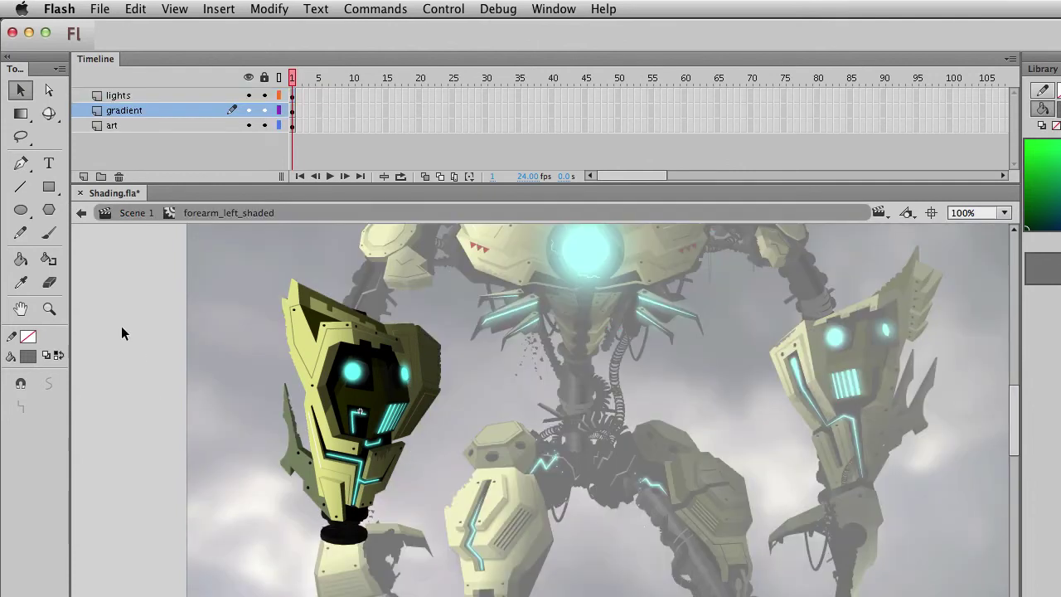
pyautogui.click(49, 308)
pyautogui.moveTo(208, 290); pyautogui.dragTo(540, 487)
pyautogui.press('v')
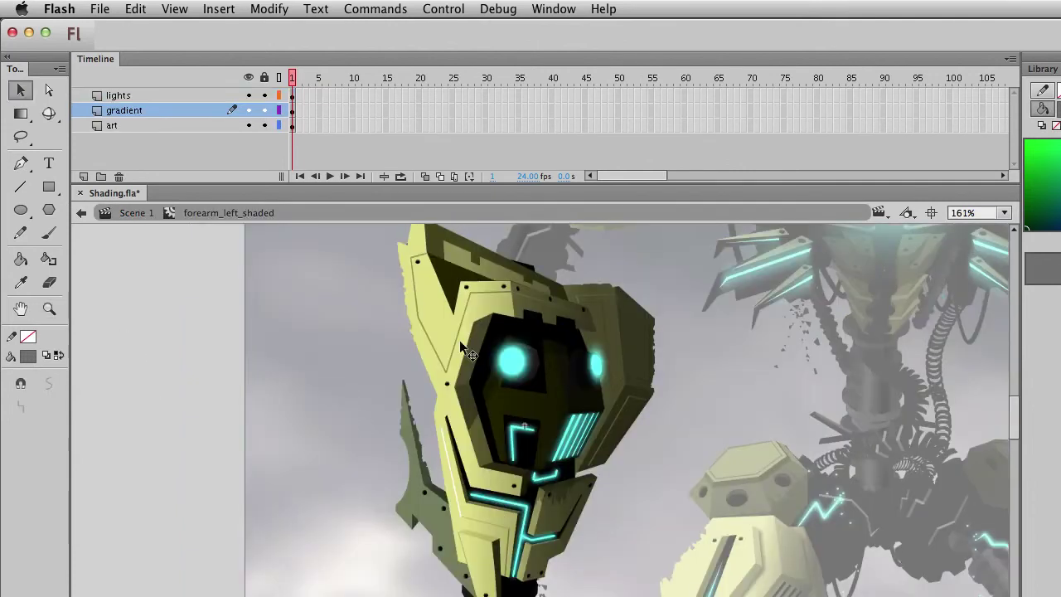
# Add a new layer directly above the art layer and lock the lights, gradient and art layers.
pyautogui.click(470, 371)
pyautogui.hscroll(5, 248, 427)
pyautogui.scroll(1, 248, 427)
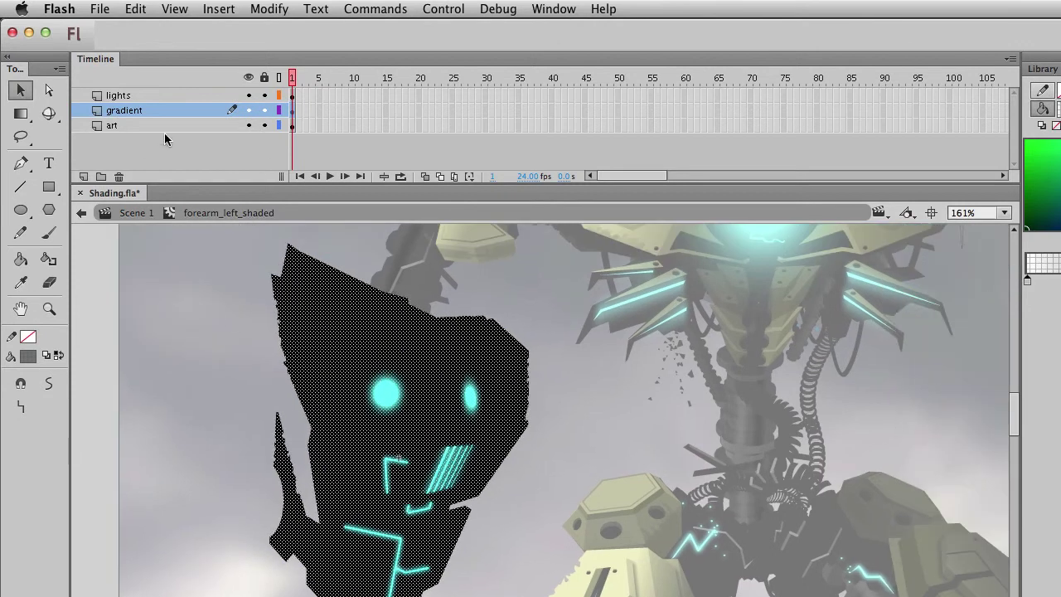
pyautogui.click(145, 125)
pyautogui.click(83, 177)
pyautogui.click(264, 110)
pyautogui.click(264, 95)
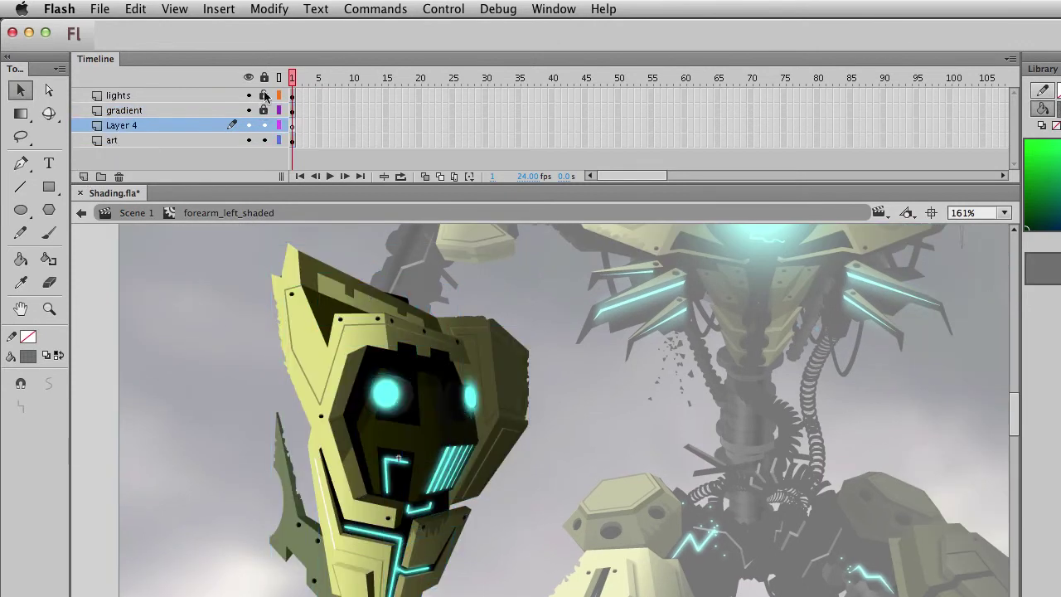
pyautogui.click(263, 140)
# Draw a shading rectangle on Layer 4 over the small side plate below the forearm's striped light and fit its corners to the plate.
pyautogui.click(49, 187)
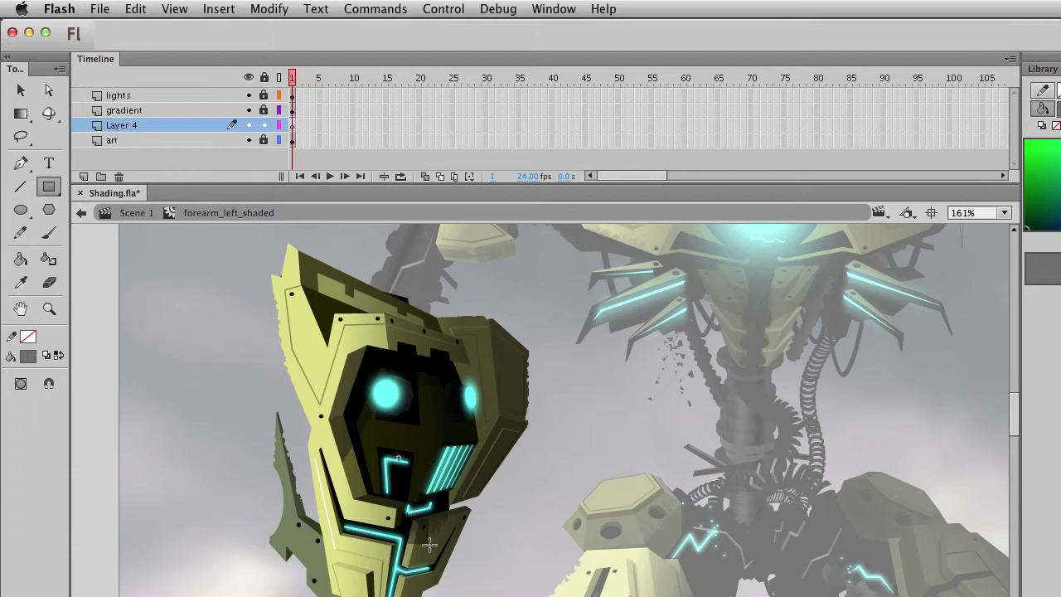
pyautogui.press('v')
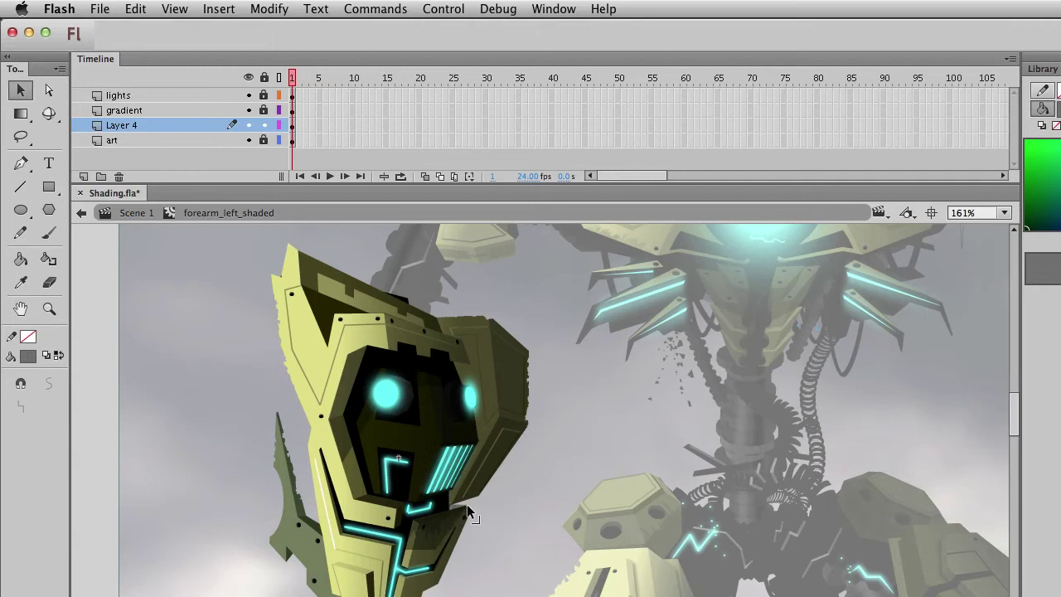
pyautogui.click(49, 309)
pyautogui.moveTo(289, 478); pyautogui.dragTo(605, 596)
pyautogui.press('v')
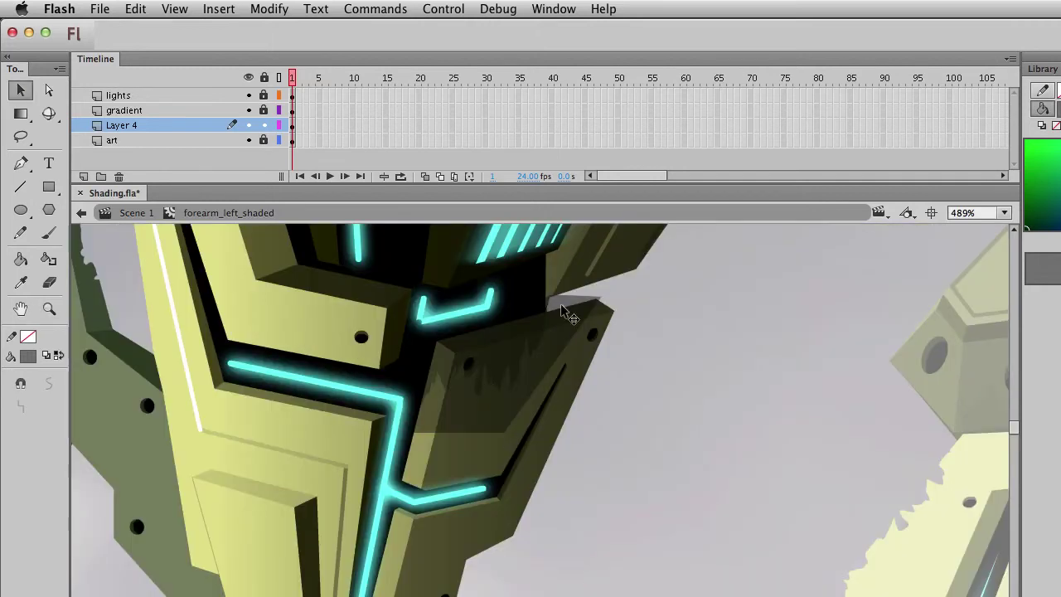
pyautogui.moveTo(570, 298); pyautogui.dragTo(615, 310)
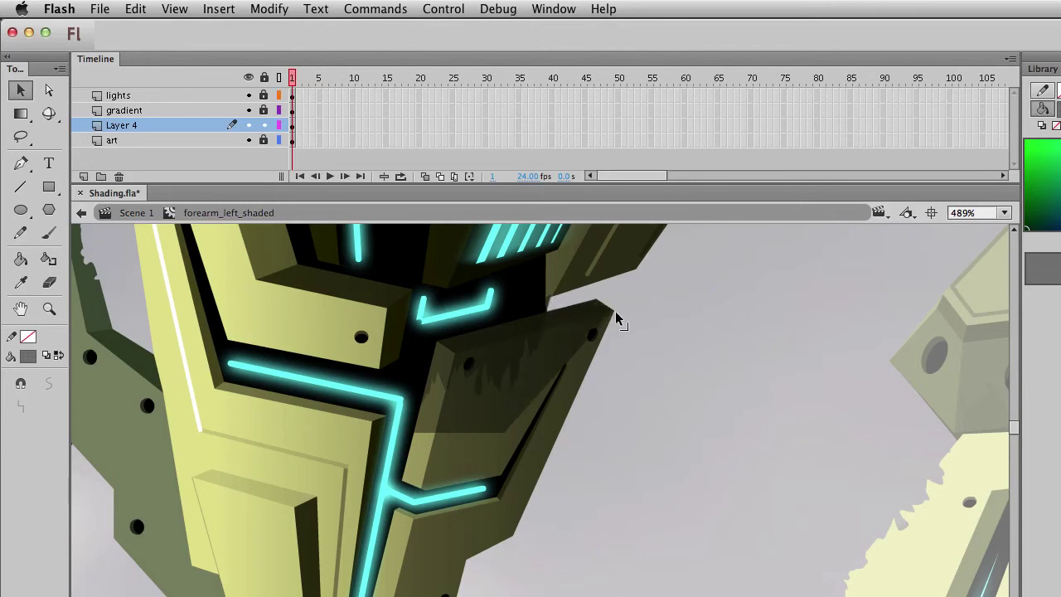
pyautogui.moveTo(501, 430)
pyautogui.mouseDown()
pyautogui.moveTo(405, 496)
pyautogui.moveTo(397, 488)
pyautogui.mouseUp()
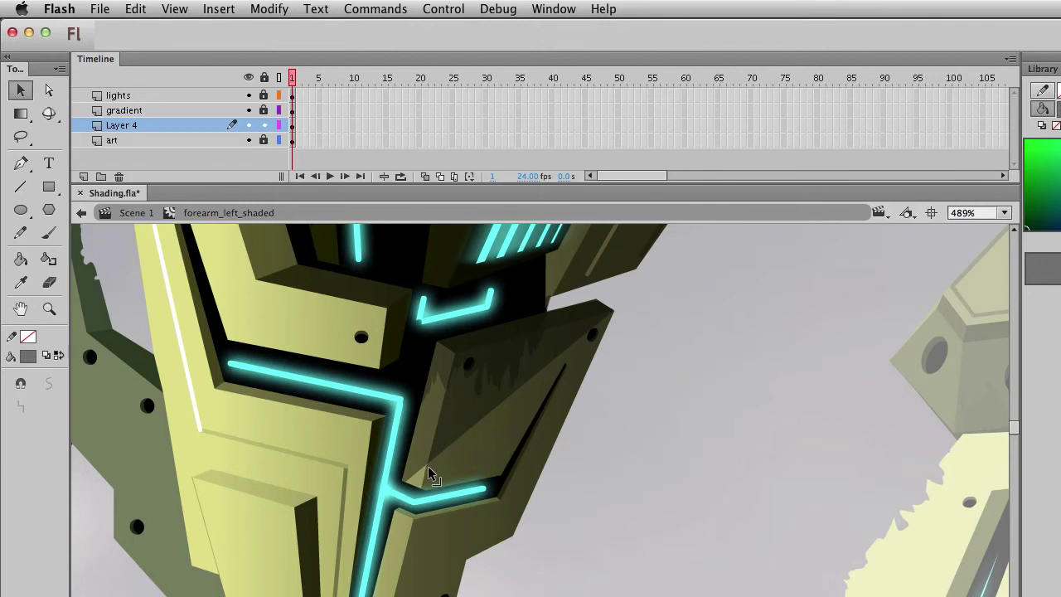
pyautogui.moveTo(433, 476); pyautogui.dragTo(507, 595)
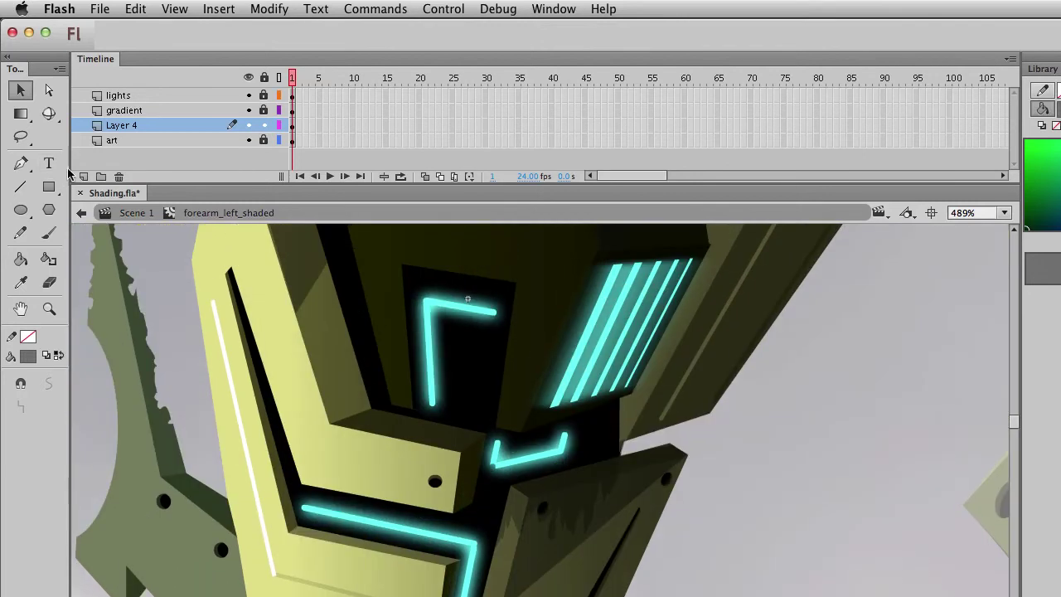
pyautogui.press('r')
pyautogui.moveTo(535, 403); pyautogui.dragTo(434, 521)
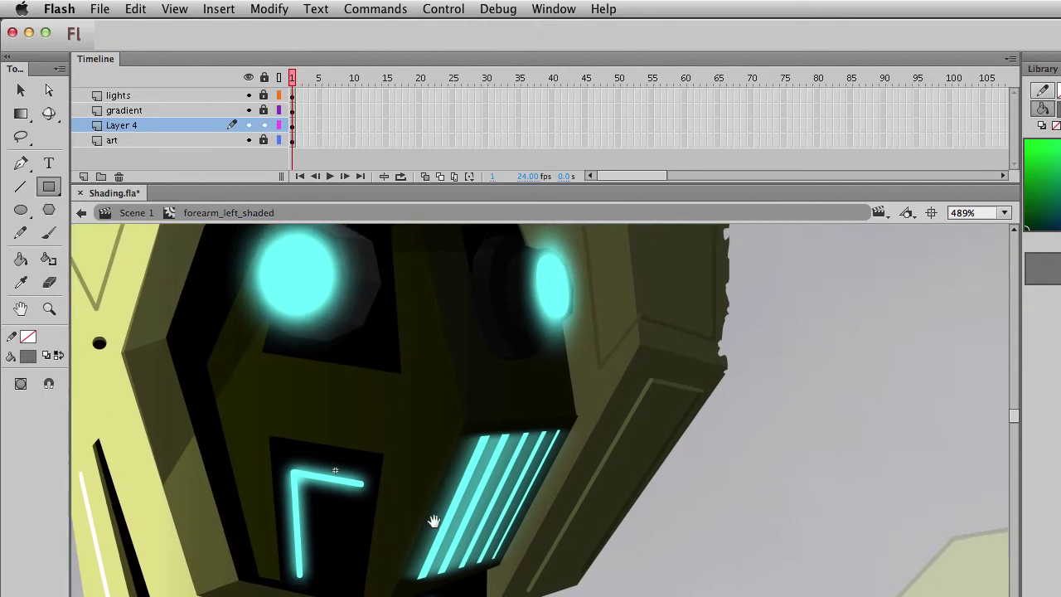
pyautogui.moveTo(563, 318); pyautogui.dragTo(384, 538)
pyautogui.moveTo(386, 362); pyautogui.dragTo(410, 373)
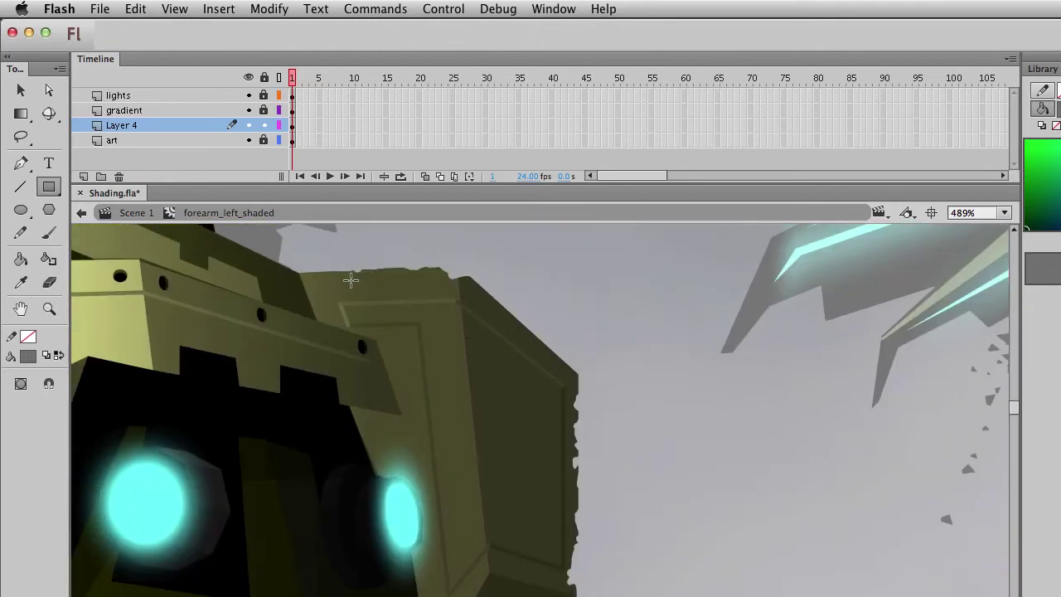
pyautogui.press('v')
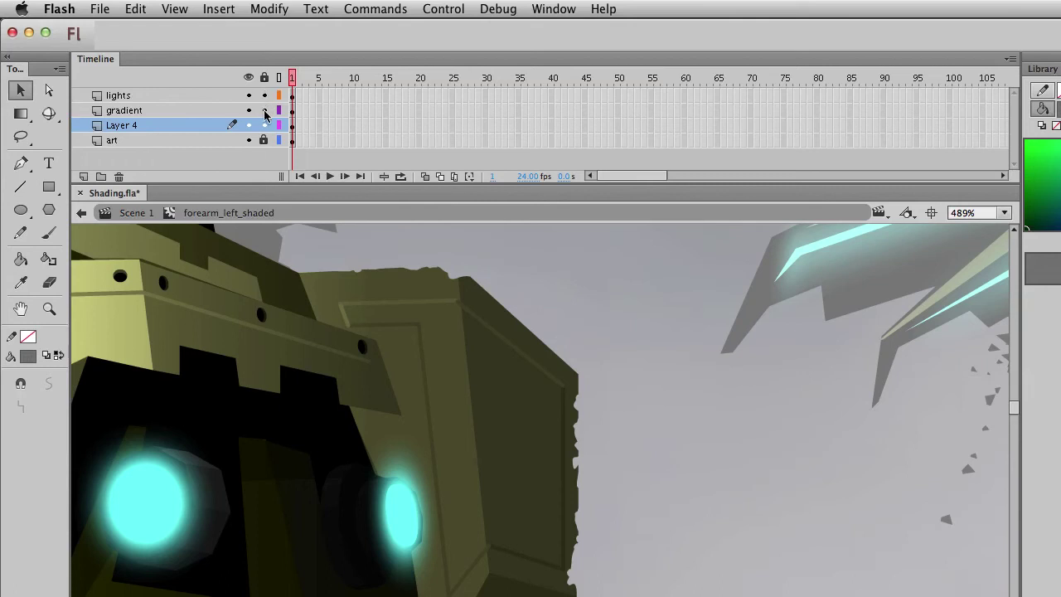
# Copy the forearm's gradient shape in place onto a new layer above Layer 4, then lock the lights, gradient and Layer 4 layers.
pyautogui.click(549, 406)
pyautogui.click(707, 383)
pyautogui.click(538, 419)
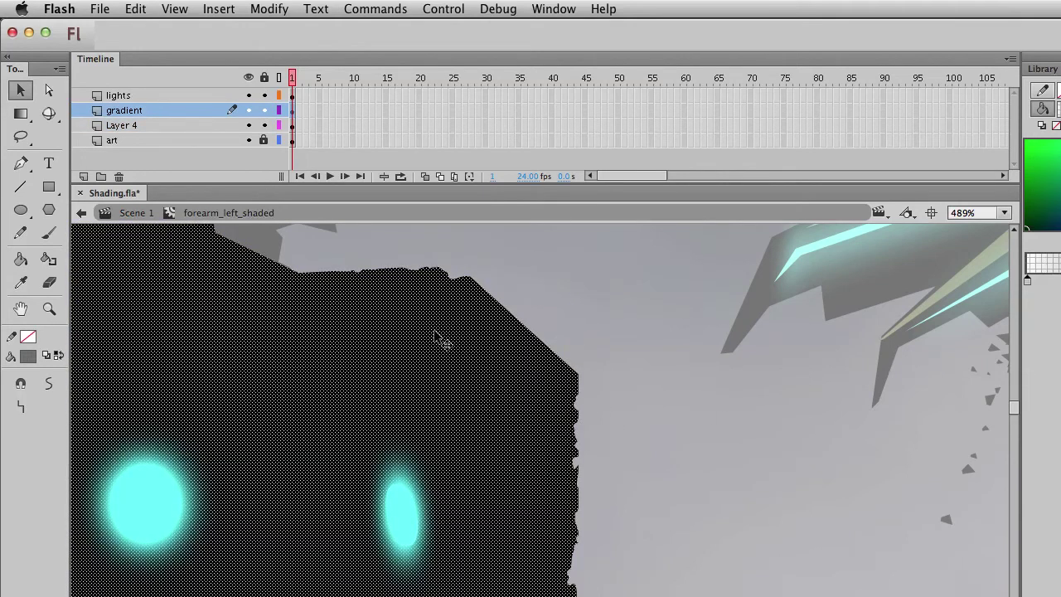
pyautogui.click(109, 127)
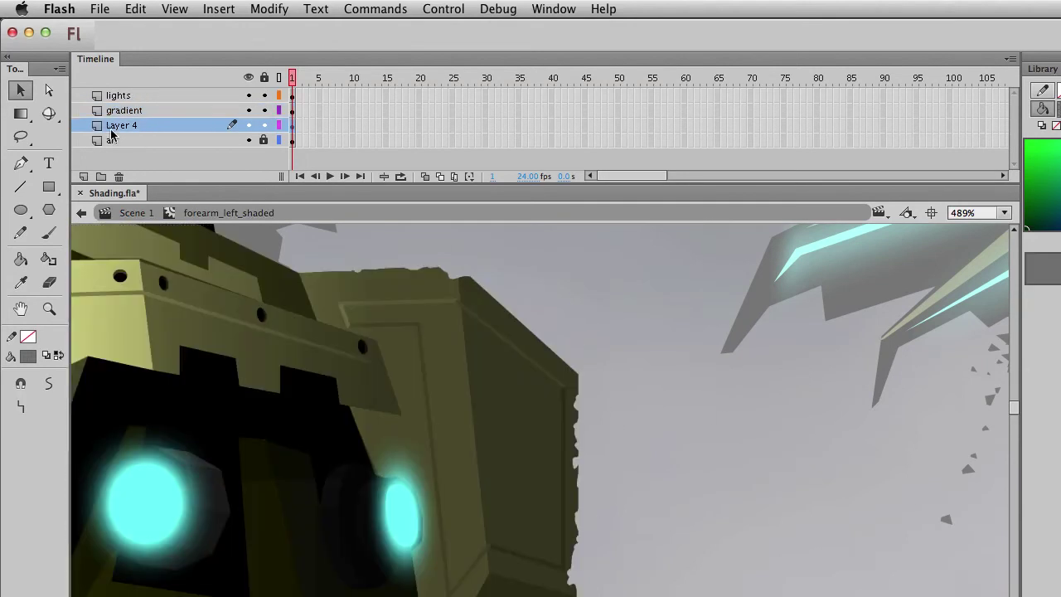
pyautogui.click(82, 177)
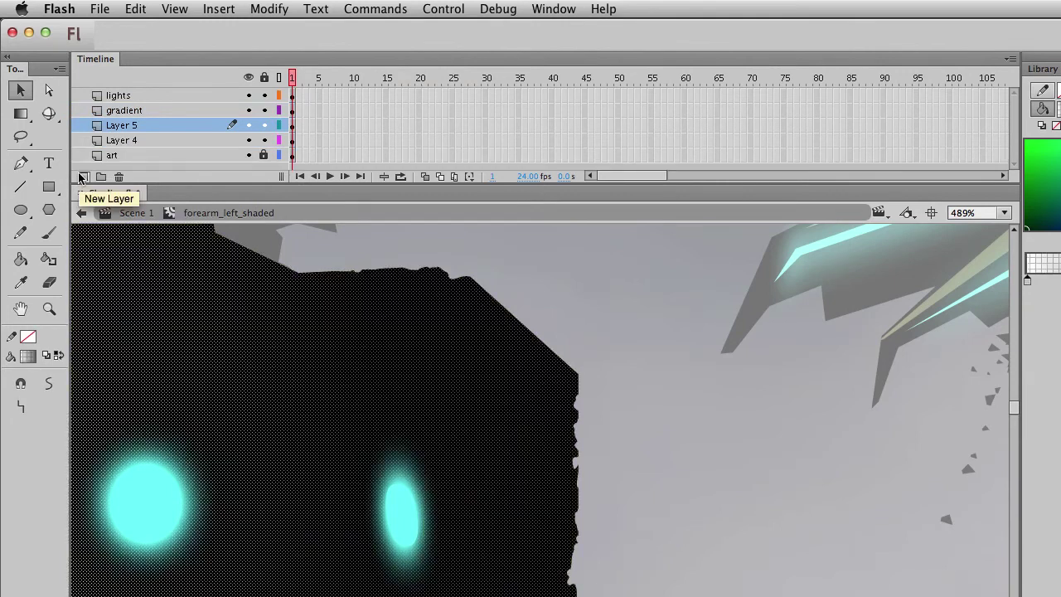
pyautogui.click(264, 110)
pyautogui.click(264, 96)
pyautogui.click(264, 141)
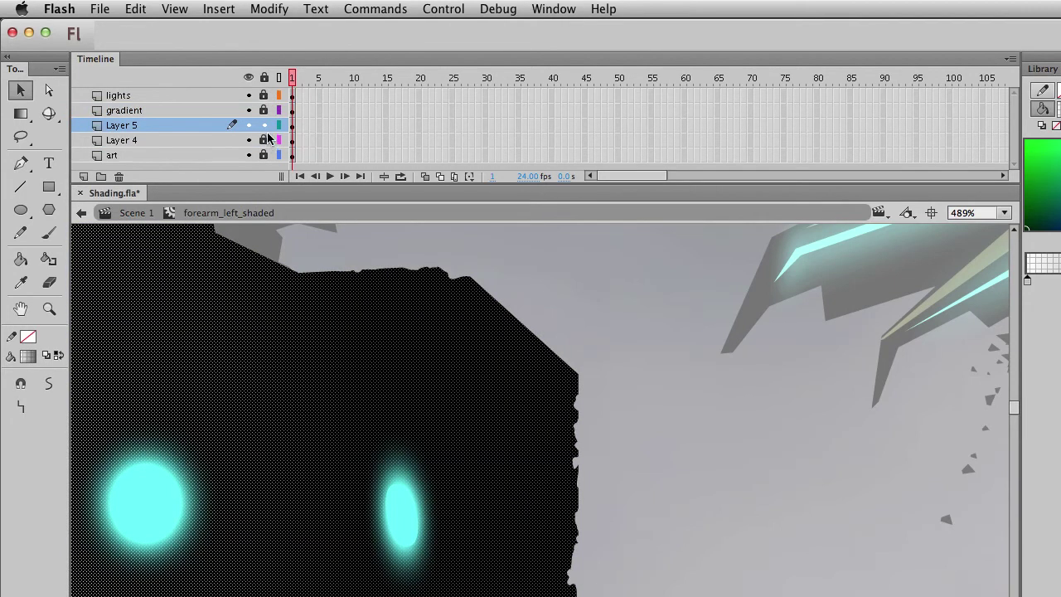
# Change the copied forearm shape's fill to solid black with 45% alpha.
pyautogui.click(28, 356)
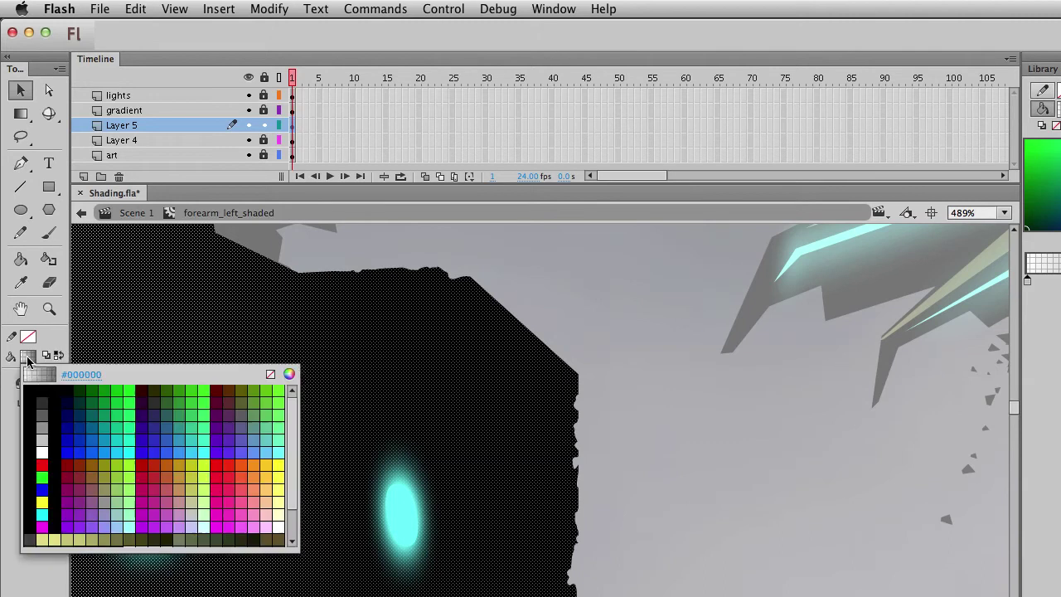
pyautogui.click(48, 378)
pyautogui.click(30, 357)
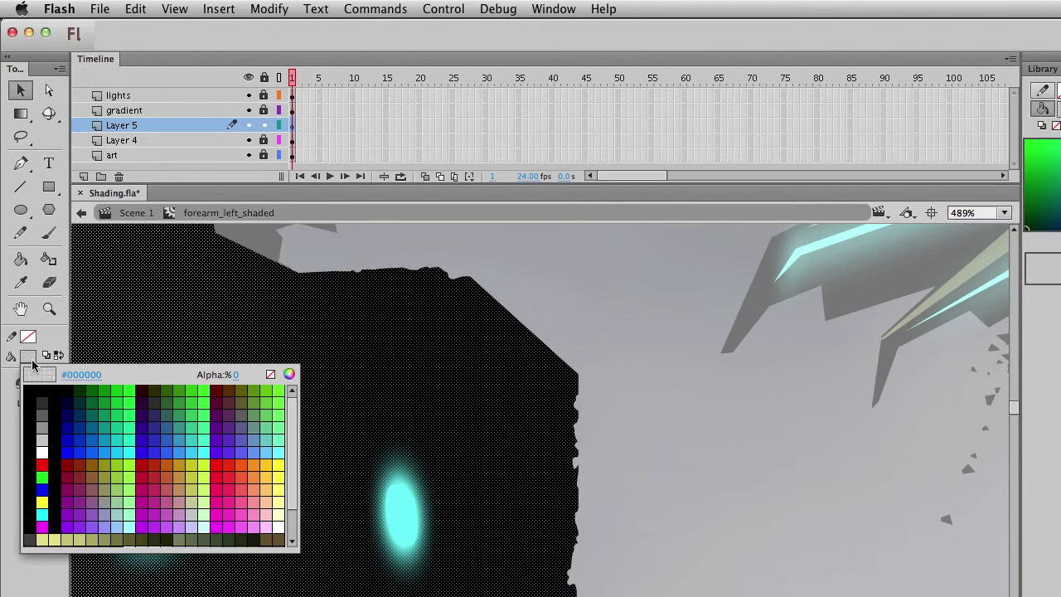
pyautogui.click(239, 376)
pyautogui.write('45')
pyautogui.press('Return')
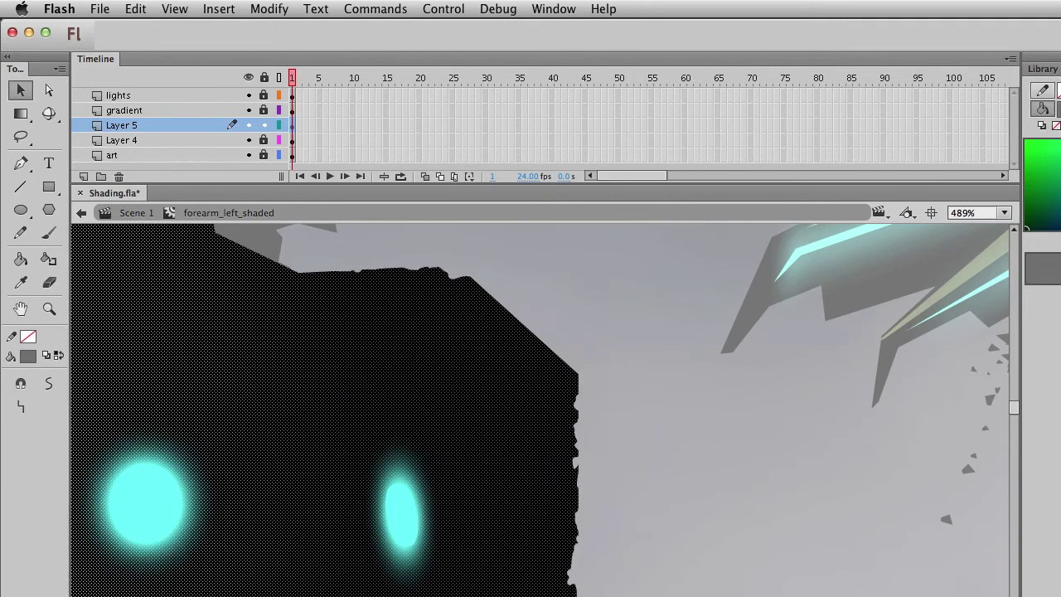
pyautogui.click(592, 309)
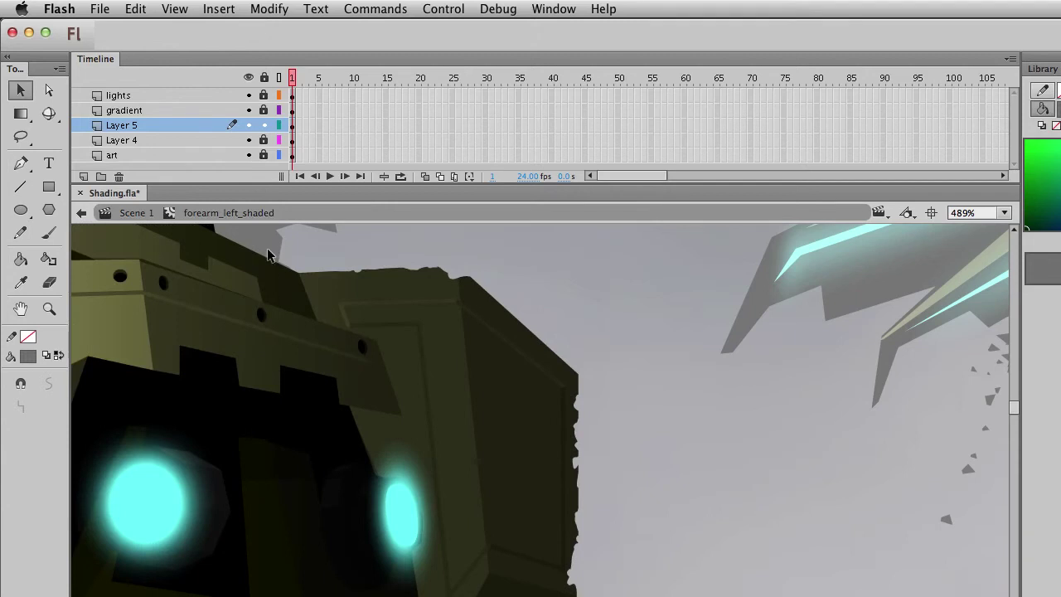
# Cut away sections of the black shape on Layer 5 above and below the forearm's face to separate the outer plate's shadow.
pyautogui.moveTo(268, 249)
pyautogui.mouseDown()
pyautogui.moveTo(300, 481)
pyautogui.moveTo(319, 367)
pyautogui.mouseUp()
pyautogui.press('Delete')
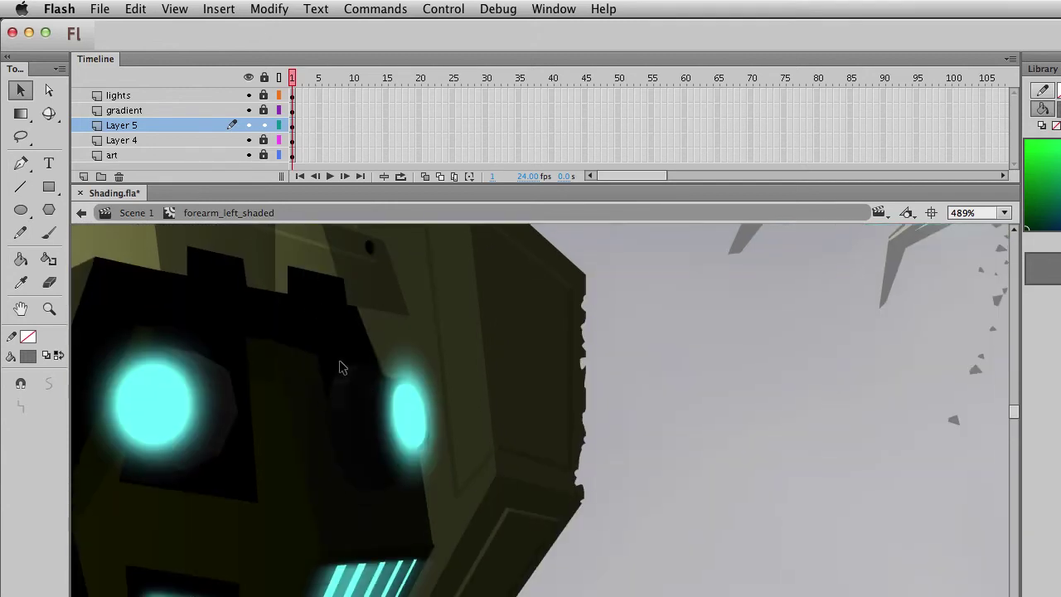
pyautogui.click(465, 473)
pyautogui.moveTo(650, 514); pyautogui.dragTo(685, 327)
pyautogui.click(577, 490)
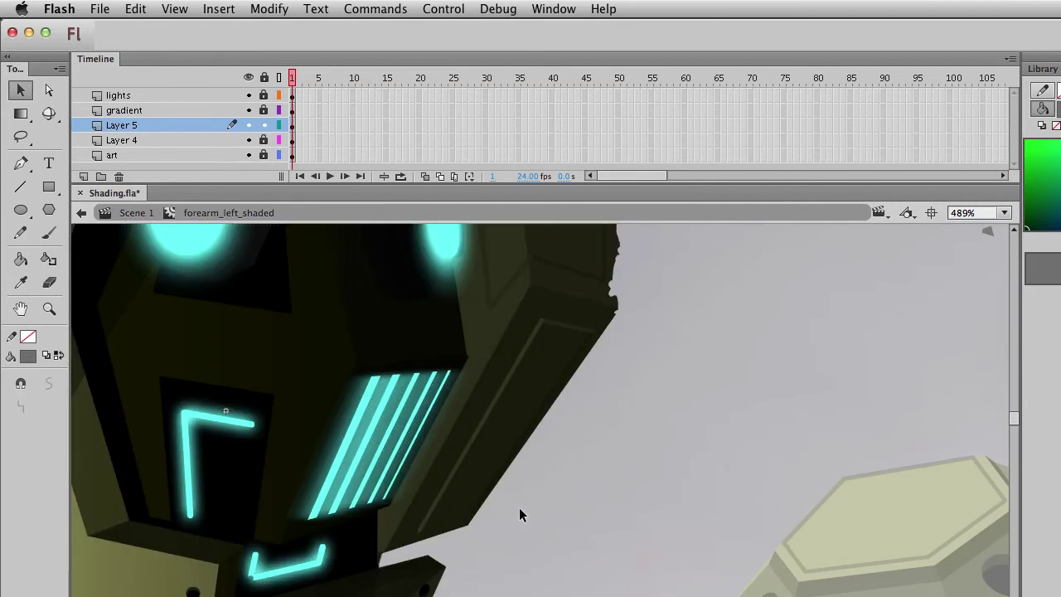
pyautogui.moveTo(559, 431)
pyautogui.mouseDown()
pyautogui.moveTo(550, 491)
pyautogui.moveTo(424, 422)
pyautogui.mouseUp()
pyautogui.moveTo(524, 541); pyautogui.dragTo(651, 424)
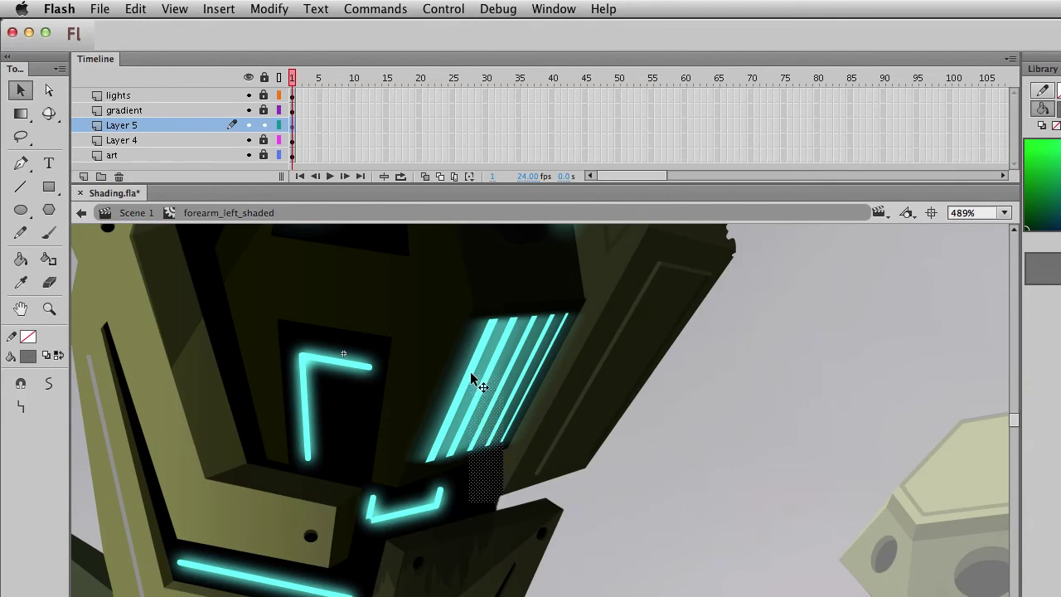
pyautogui.moveTo(522, 395); pyautogui.dragTo(519, 503)
pyautogui.click(521, 502)
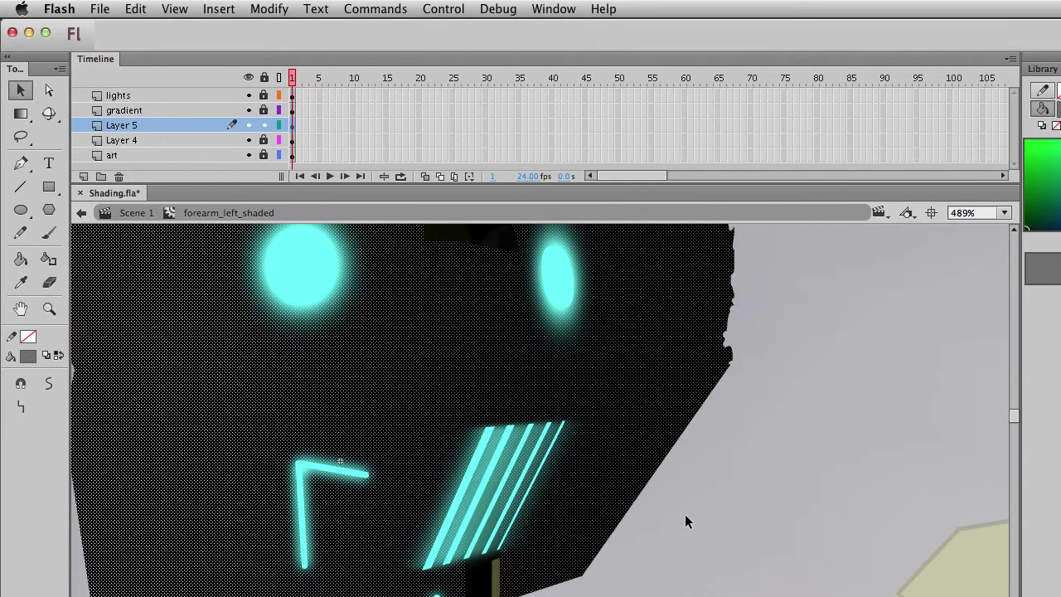
# Show Layer 5 as outlines, connect the two cuts, delete the shadow over the forearm's inner side, and restore the filled display.
pyautogui.click(281, 125)
pyautogui.press('Delete')
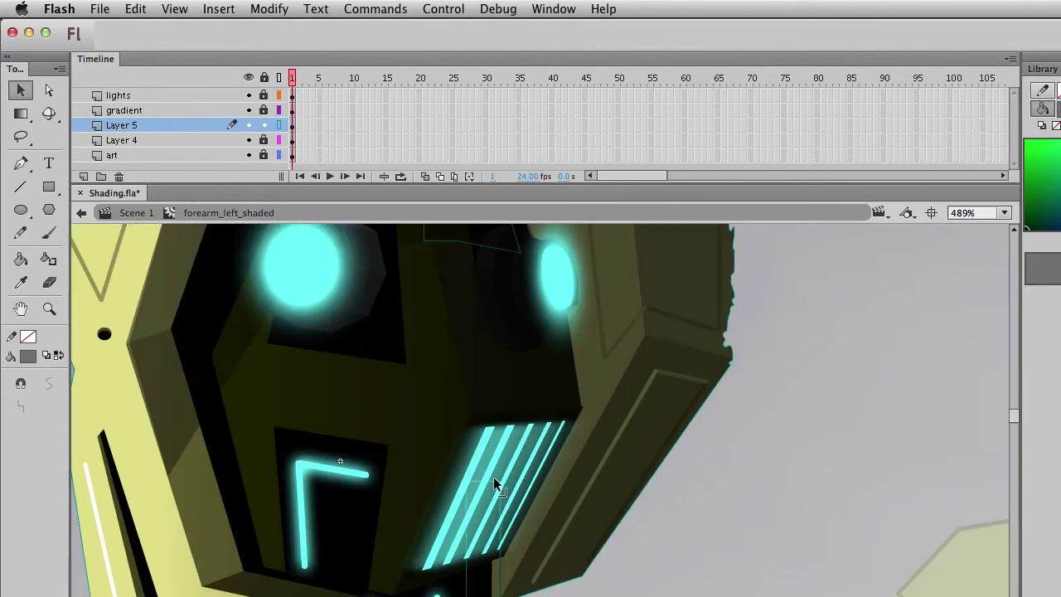
pyautogui.moveTo(493, 477); pyautogui.dragTo(491, 189)
pyautogui.moveTo(662, 431); pyautogui.dragTo(664, 441)
pyautogui.scroll(3, 664, 442)
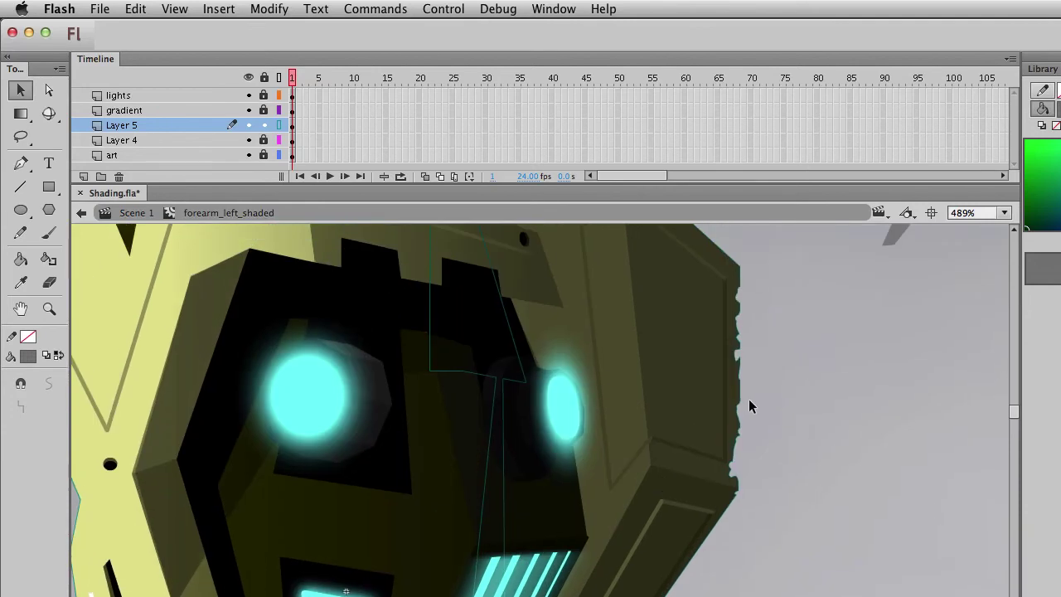
pyautogui.click(485, 349)
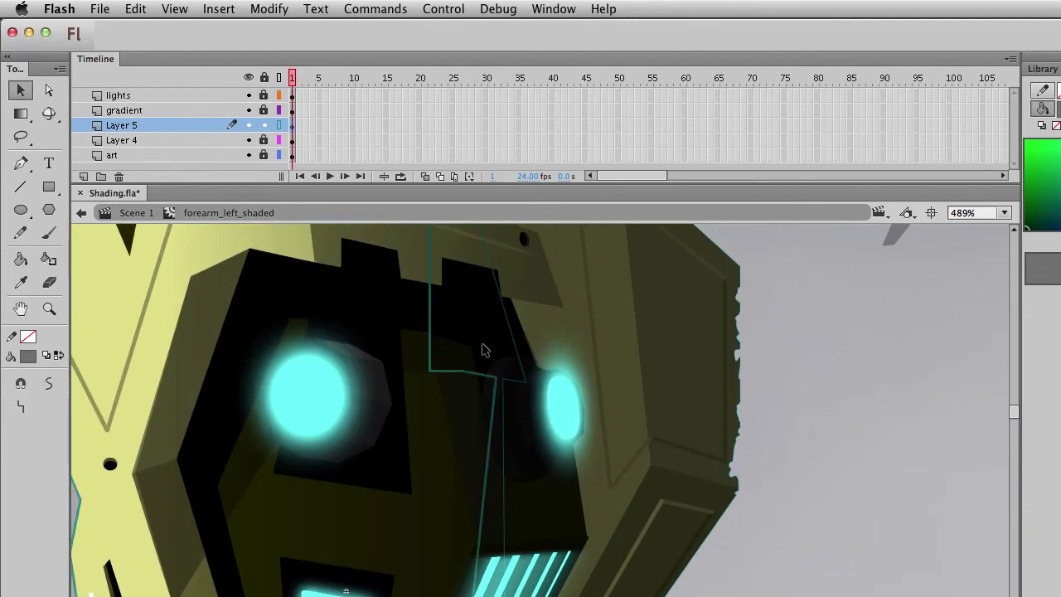
pyautogui.press('Delete')
pyautogui.click(279, 125)
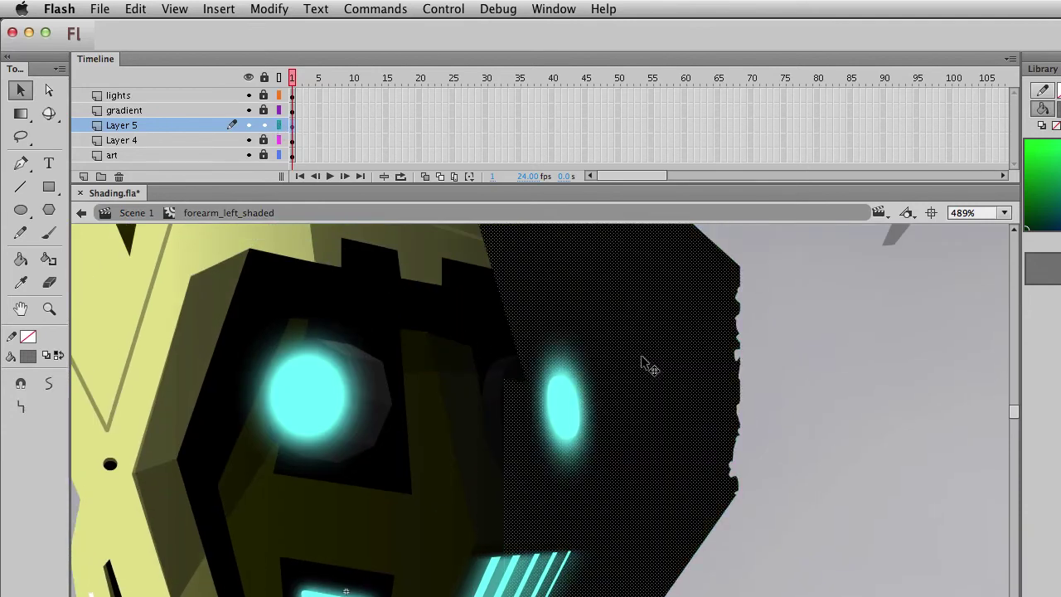
# Reshape the inner edge of the remaining Layer 5 shadow to follow the border between the forearm's upper plate and outer plate.
pyautogui.press('Escape')
pyautogui.moveTo(545, 486); pyautogui.dragTo(559, 592)
pyautogui.moveTo(661, 420); pyautogui.dragTo(616, 508)
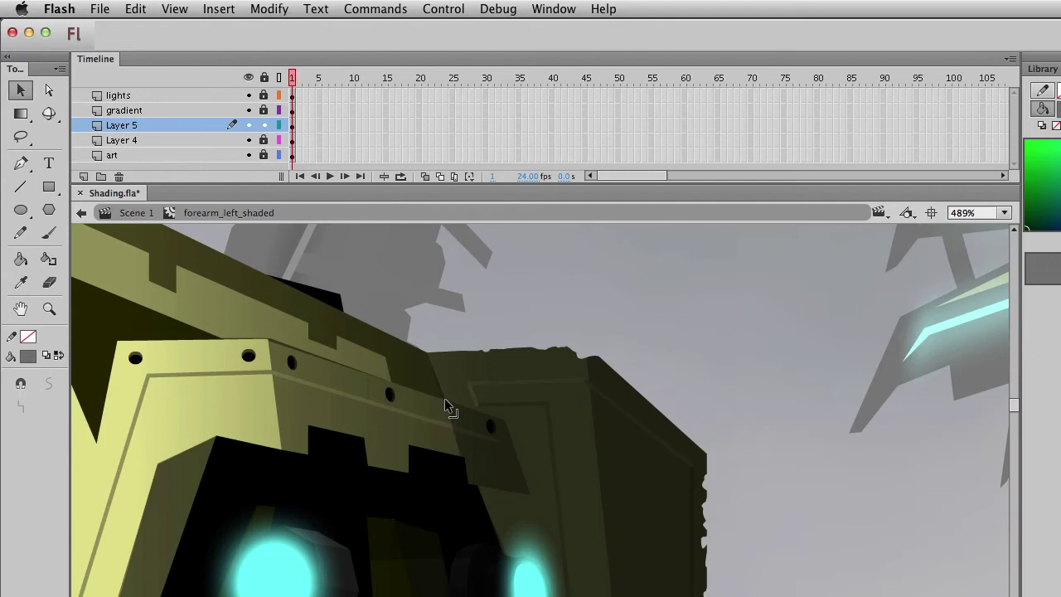
pyautogui.moveTo(456, 434); pyautogui.dragTo(500, 426)
pyautogui.moveTo(502, 479); pyautogui.dragTo(529, 495)
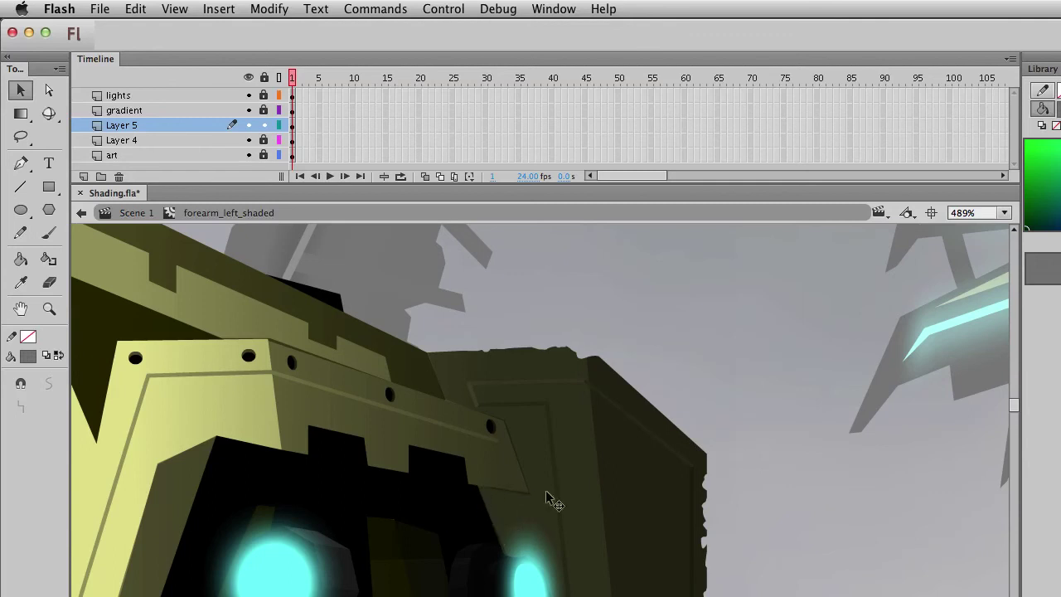
# Try to remove the upper strip of the Layer 5 shadow on the forearm's outer plate.
pyautogui.press('super+1')
pyautogui.moveTo(662, 526); pyautogui.dragTo(548, 454)
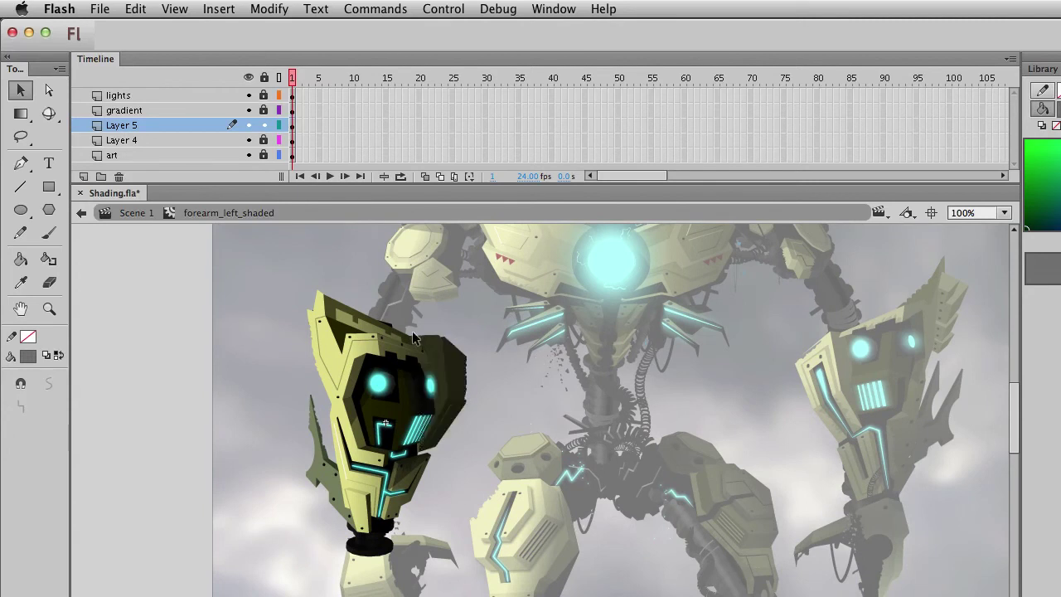
pyautogui.moveTo(264, 287); pyautogui.dragTo(507, 362)
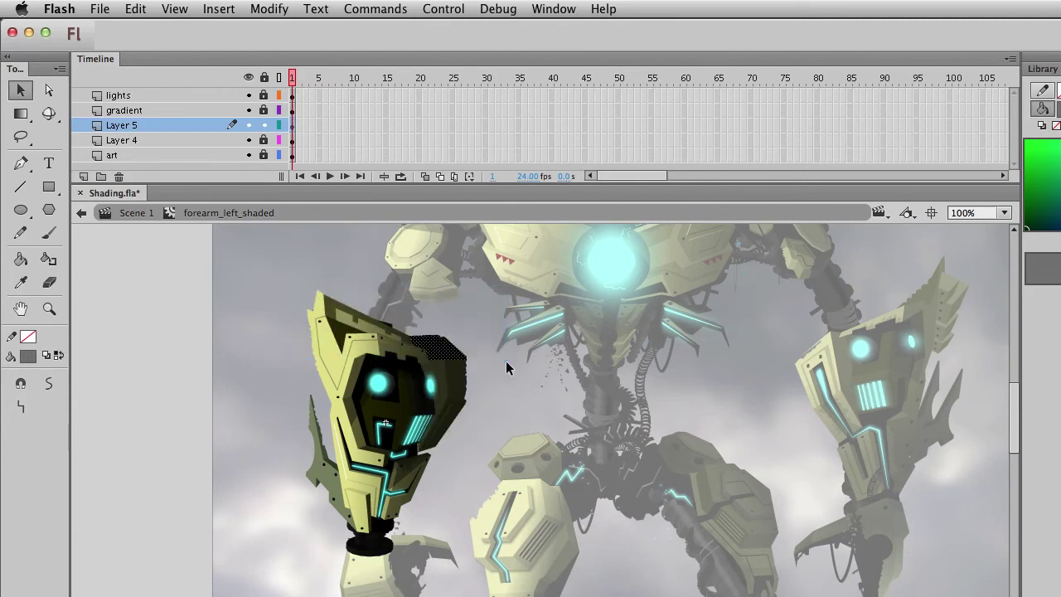
pyautogui.moveTo(359, 308); pyautogui.dragTo(504, 359)
pyautogui.moveTo(325, 309)
pyautogui.mouseDown()
pyautogui.moveTo(489, 335)
pyautogui.moveTo(518, 352)
pyautogui.mouseUp()
pyautogui.press('Delete')
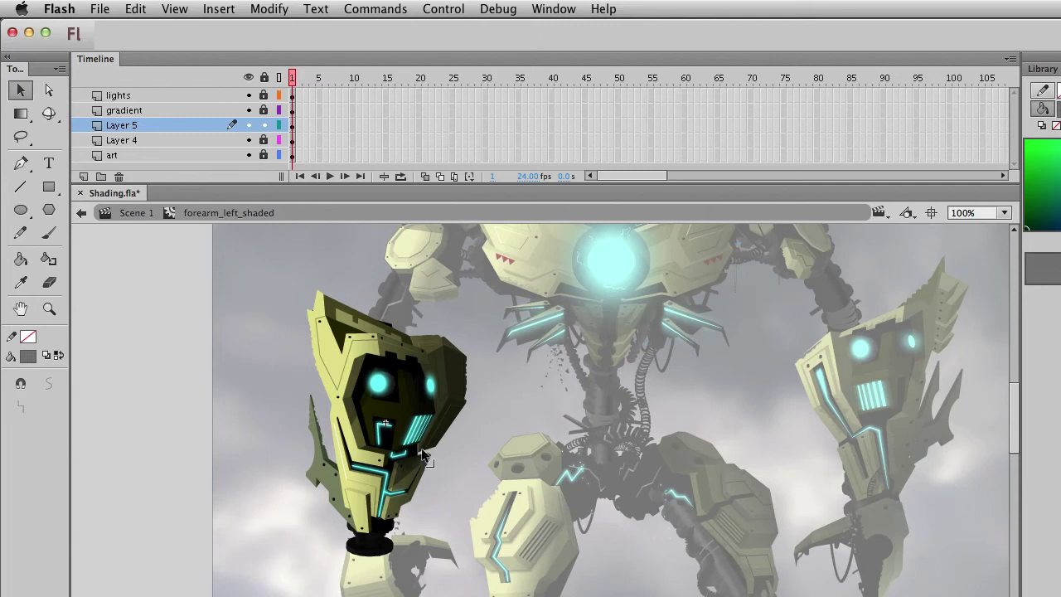
# Draw a shading rectangle on Layer 5 over the recessed side of the forearm's upper fin.
pyautogui.moveTo(399, 471); pyautogui.dragTo(380, 440)
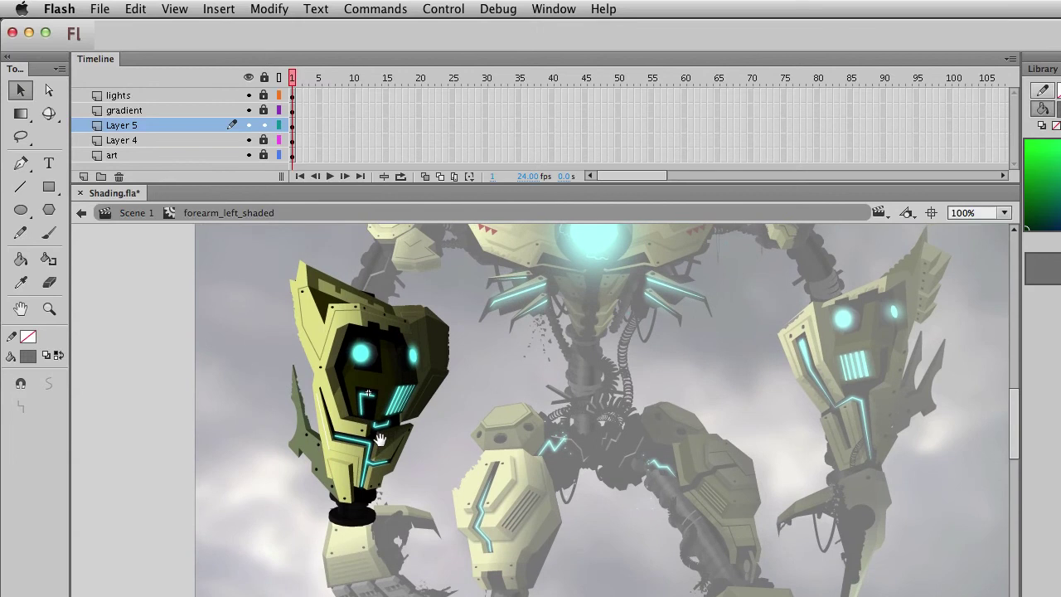
pyautogui.click(49, 187)
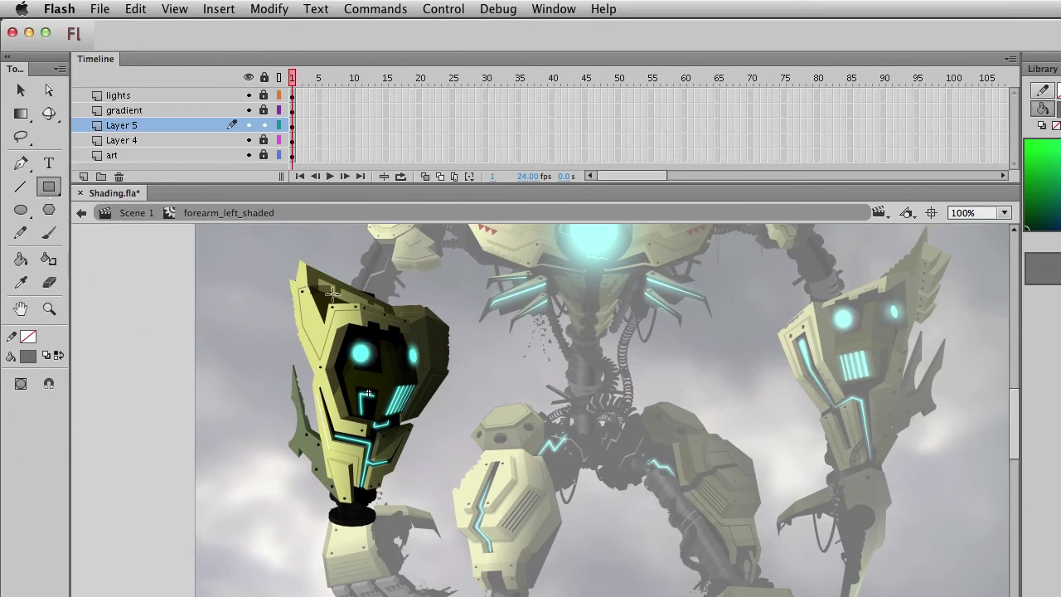
pyautogui.press('v')
pyautogui.click(49, 309)
pyautogui.moveTo(266, 272); pyautogui.dragTo(381, 332)
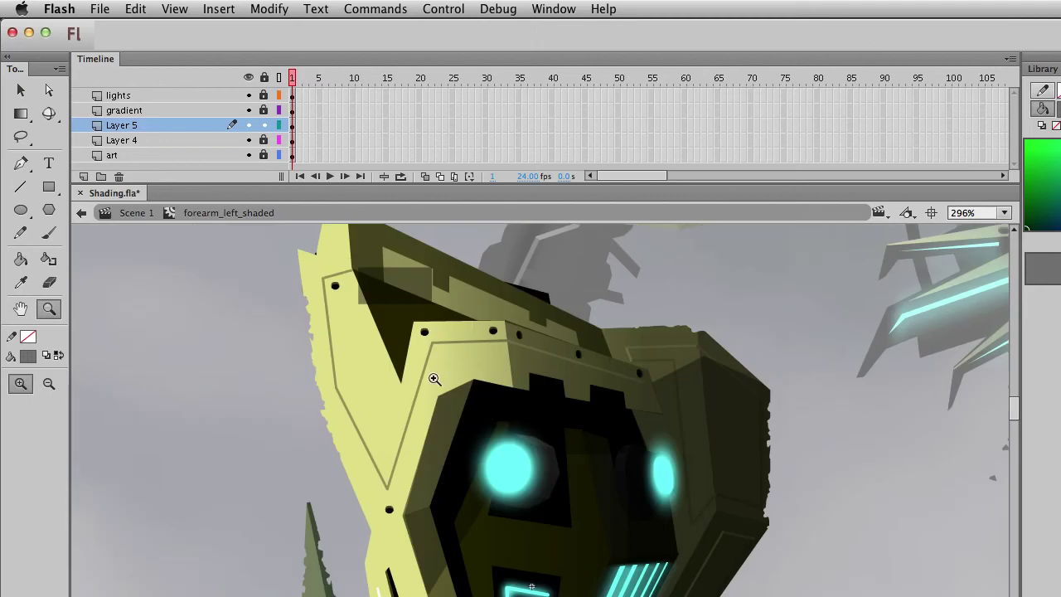
pyautogui.press('v')
# Fit the rectangle's corners and edges to the inner side of the forearm's upper fin and the opening beneath it.
pyautogui.moveTo(370, 374); pyautogui.dragTo(357, 331)
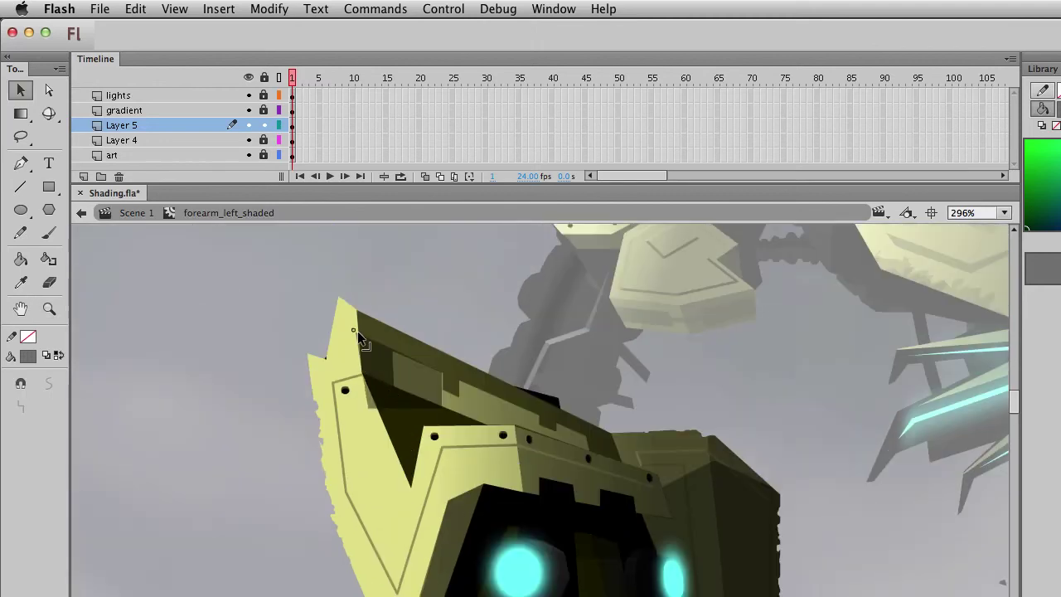
pyautogui.moveTo(443, 375); pyautogui.dragTo(625, 461)
pyautogui.moveTo(522, 430); pyautogui.dragTo(519, 432)
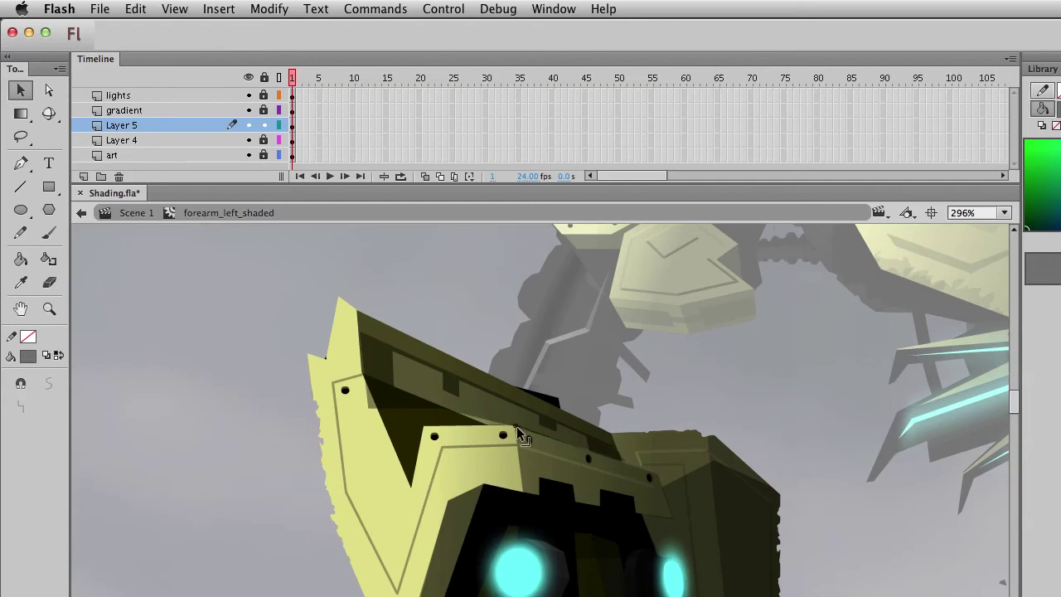
pyautogui.moveTo(622, 461); pyautogui.dragTo(621, 461)
pyautogui.moveTo(471, 419); pyautogui.dragTo(431, 427)
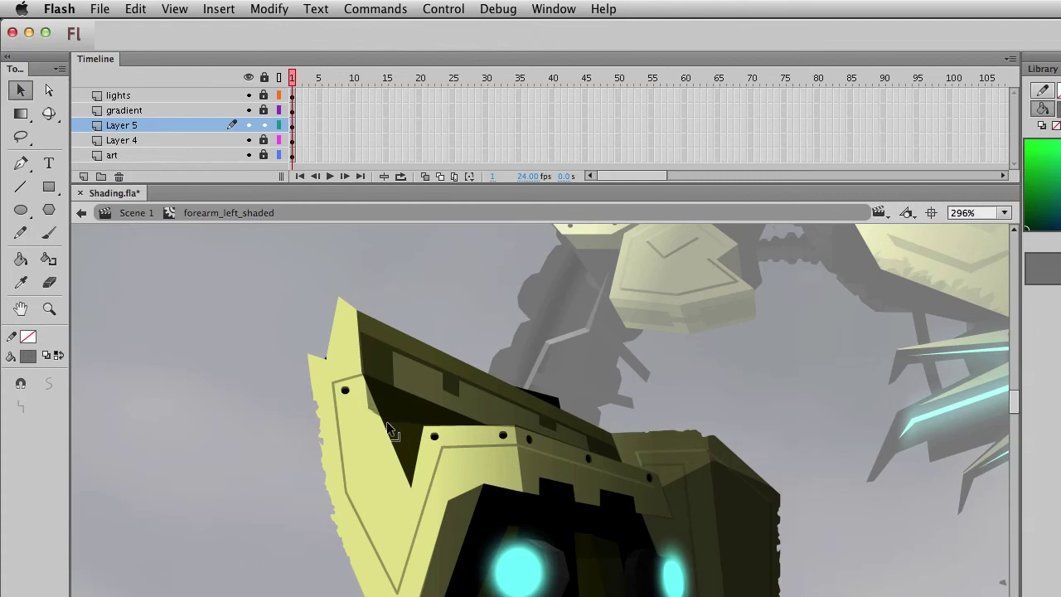
pyautogui.moveTo(377, 413)
pyautogui.mouseDown()
pyautogui.moveTo(366, 379)
pyautogui.moveTo(151, 236)
pyautogui.mouseUp()
# Leave the forearm symbol and open the robot's left thigh symbol for editing.
pyautogui.press('super+1')
pyautogui.doubleClick(176, 357)
pyautogui.moveTo(492, 549); pyautogui.dragTo(417, 546)
pyautogui.click(139, 503)
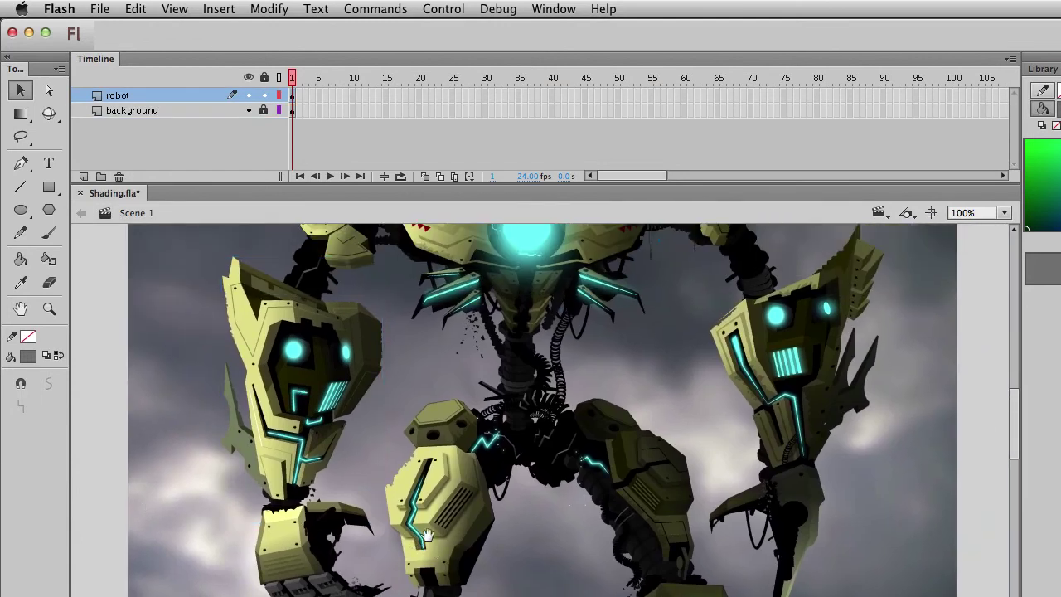
pyautogui.scroll(-2, 331, 465)
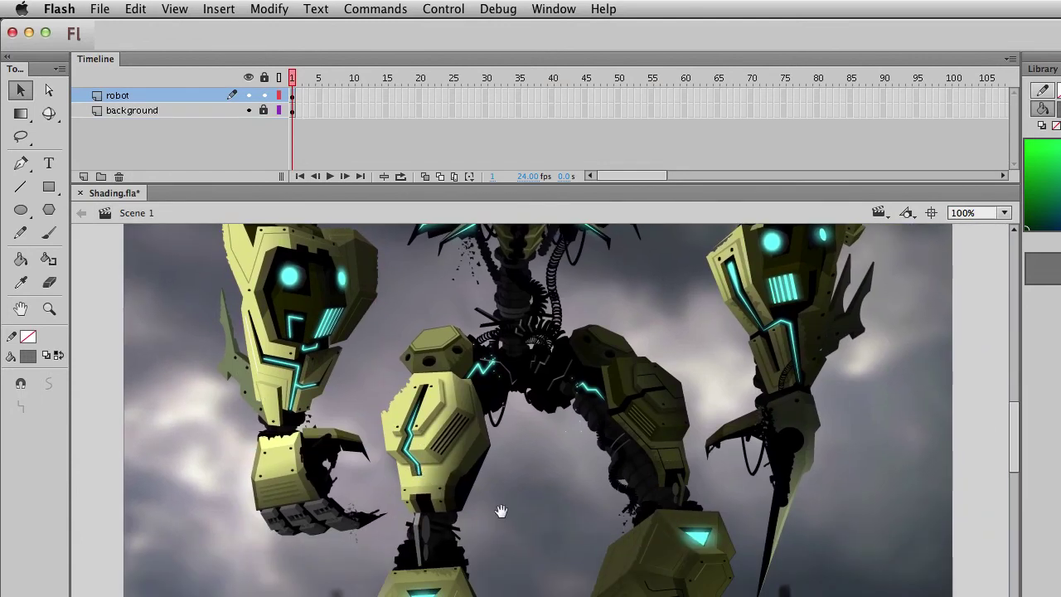
pyautogui.moveTo(500, 508); pyautogui.dragTo(440, 481)
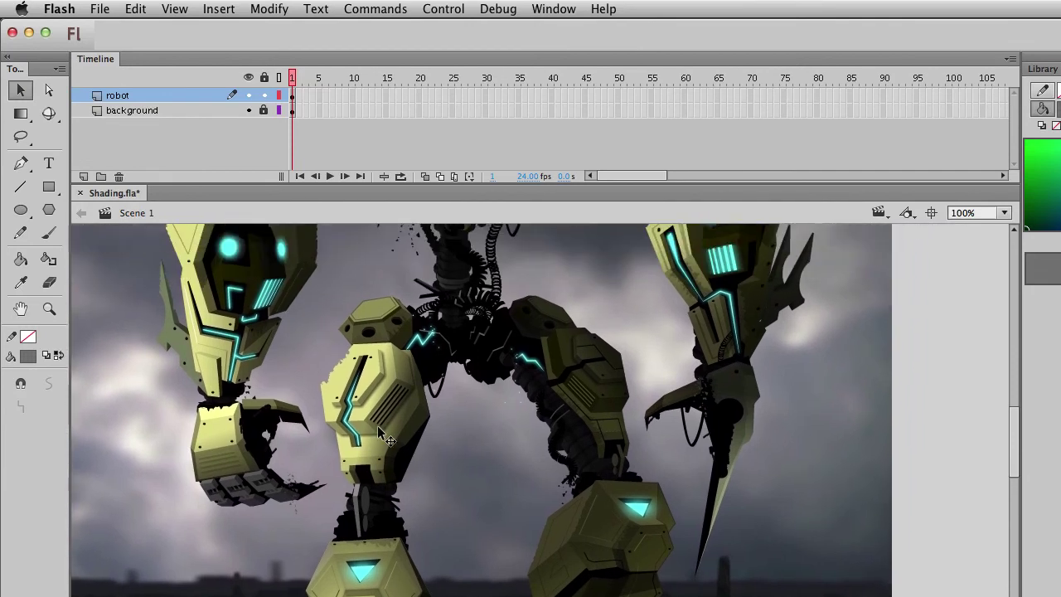
pyautogui.doubleClick(412, 476)
pyautogui.click(49, 308)
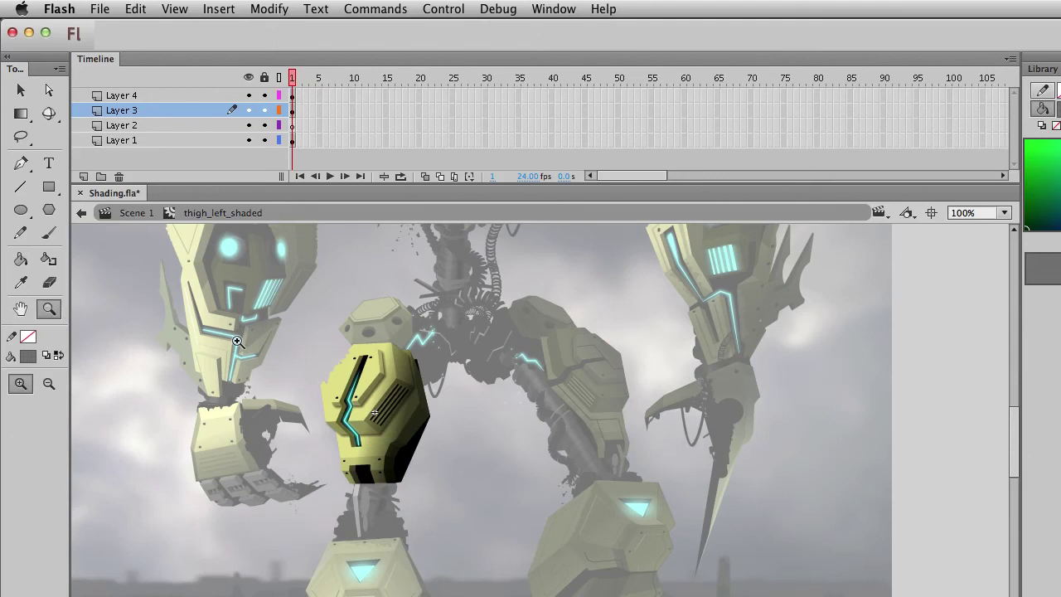
pyautogui.moveTo(270, 329); pyautogui.dragTo(579, 596)
pyautogui.press('v')
# Draw a shading rectangle on Layer 2 below the thigh's raised armor plate, and lock Layer 4 and Layer 3.
pyautogui.click(295, 126)
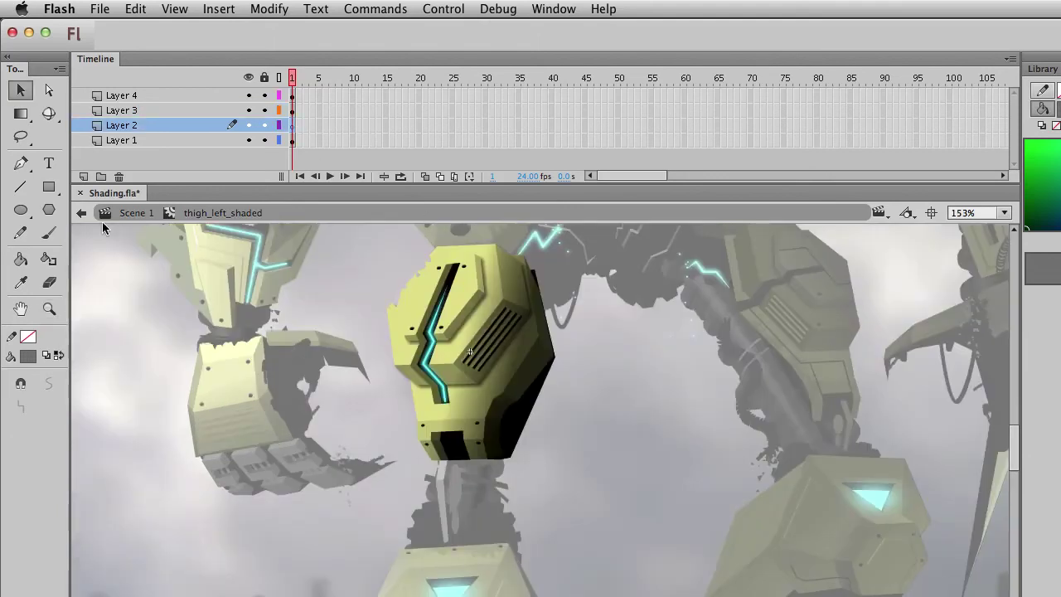
pyautogui.click(49, 187)
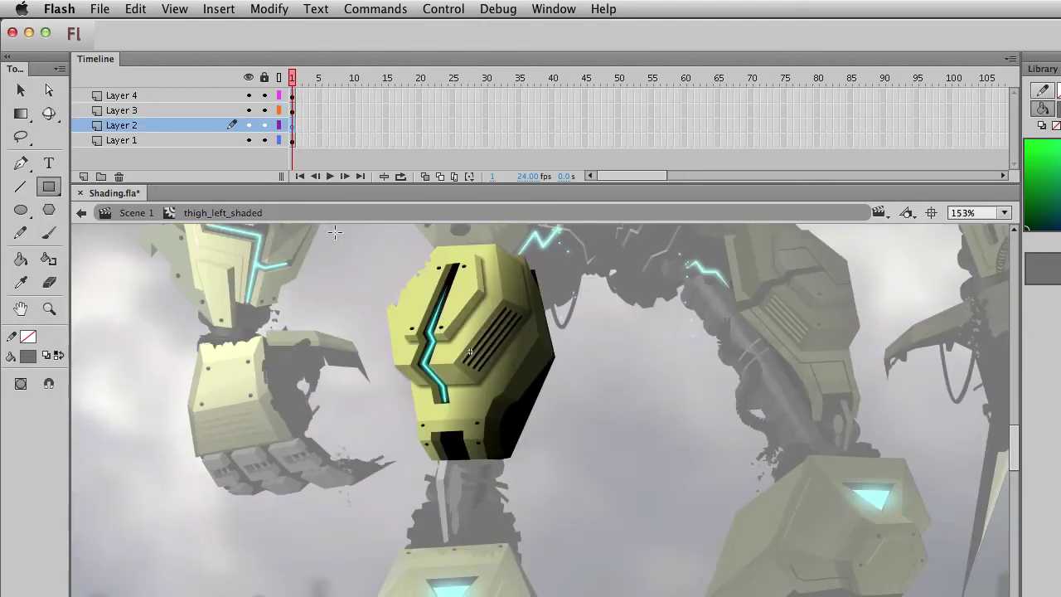
pyautogui.moveTo(422, 375); pyautogui.dragTo(505, 408)
pyautogui.press('v')
pyautogui.click(426, 394)
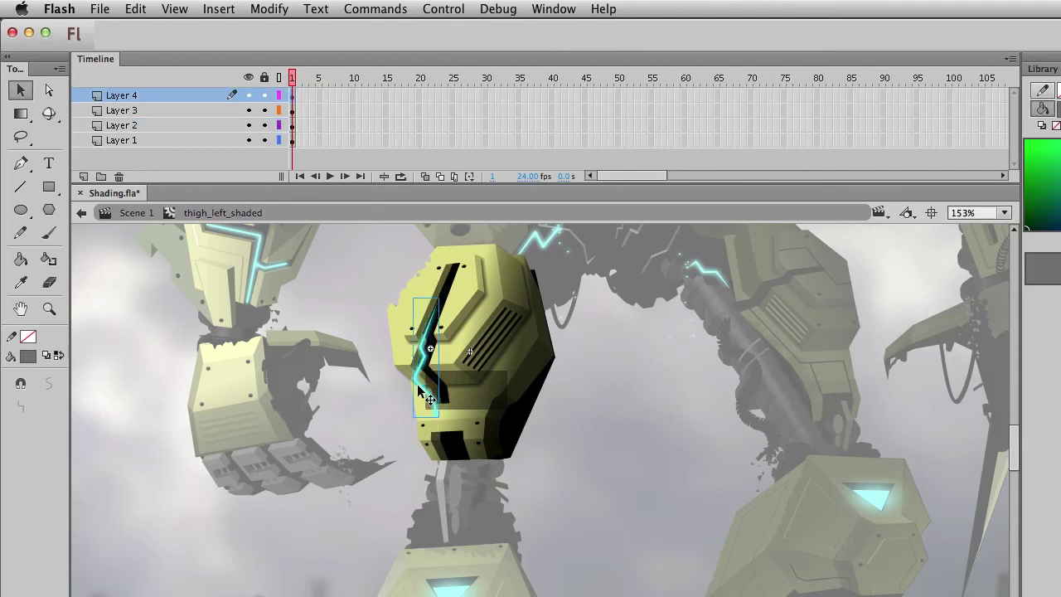
pyautogui.moveTo(264, 96); pyautogui.dragTo(264, 110)
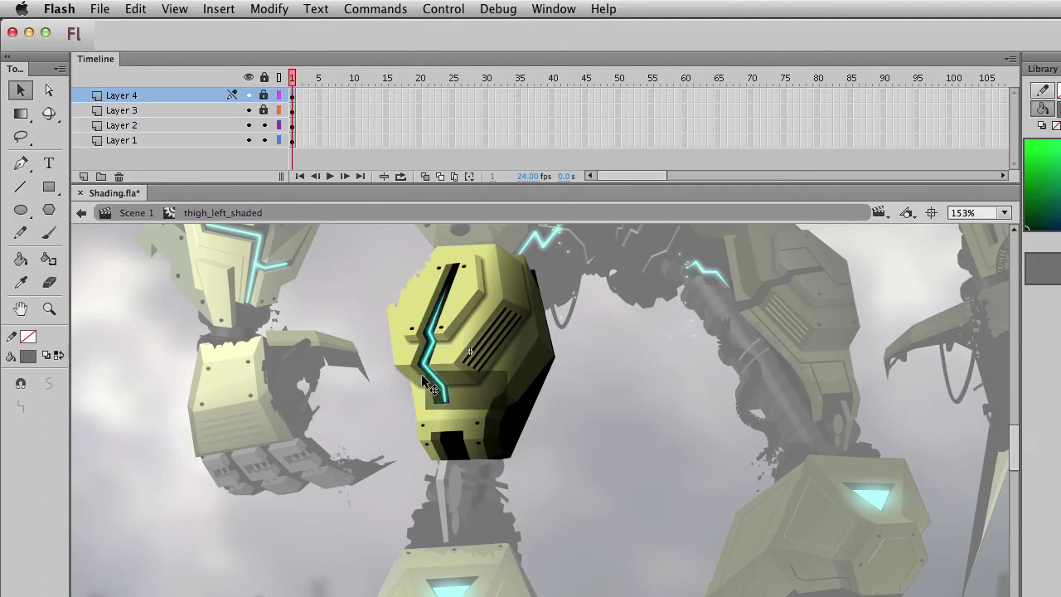
# Fit the thigh shadow's corners and lower edge to the underside of the raised armor plate.
pyautogui.moveTo(425, 373); pyautogui.dragTo(420, 383)
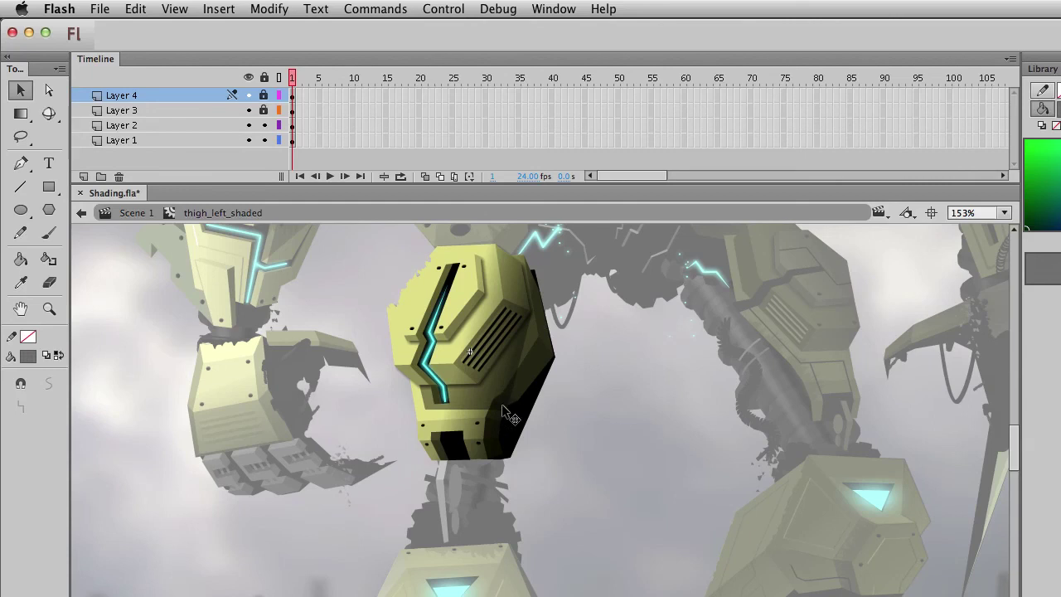
pyautogui.click(434, 412)
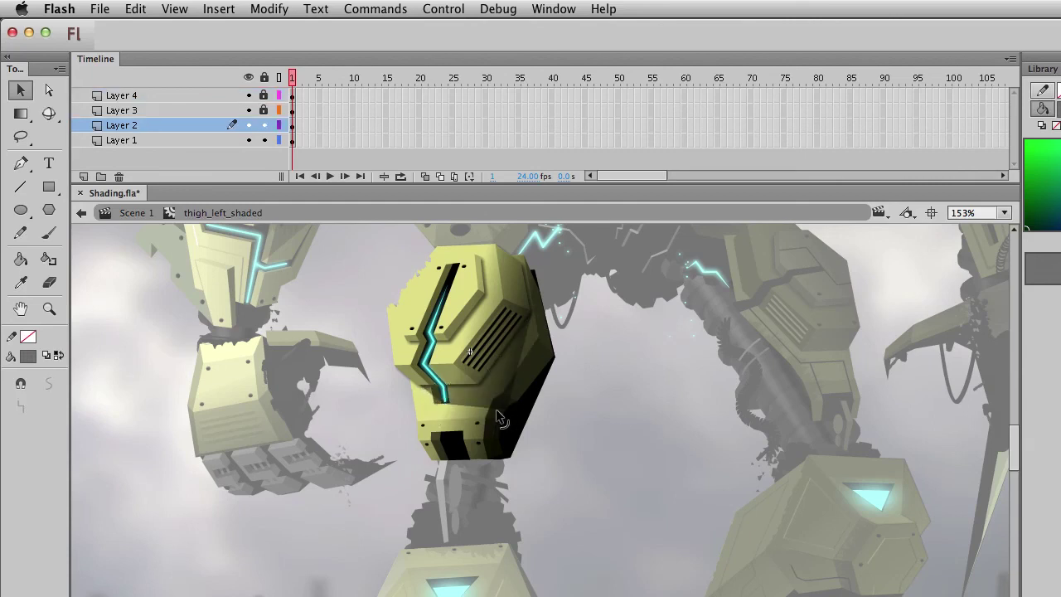
pyautogui.moveTo(503, 411); pyautogui.dragTo(508, 398)
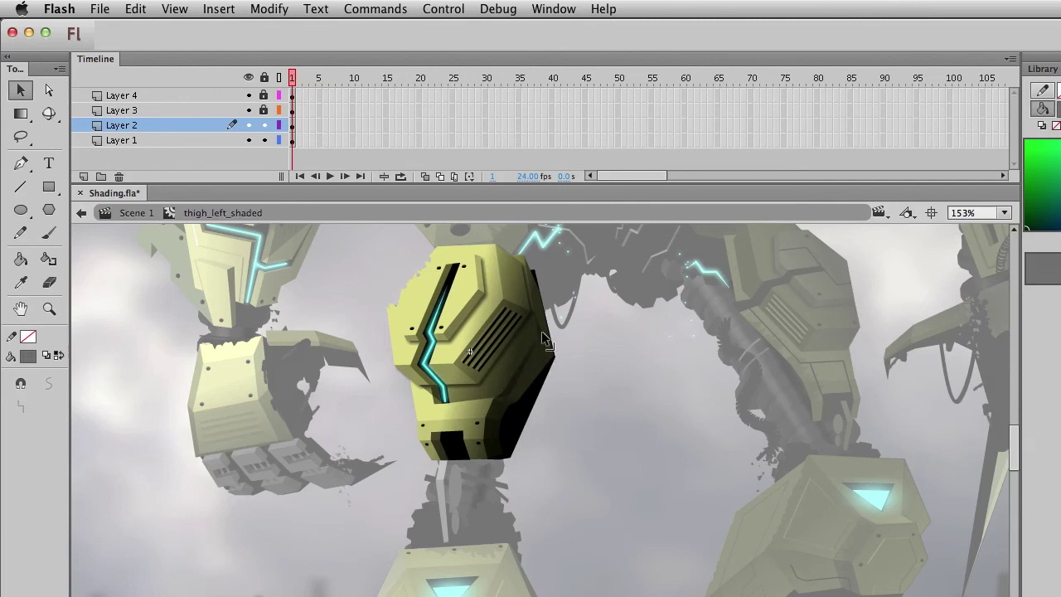
pyautogui.moveTo(542, 328); pyautogui.dragTo(551, 318)
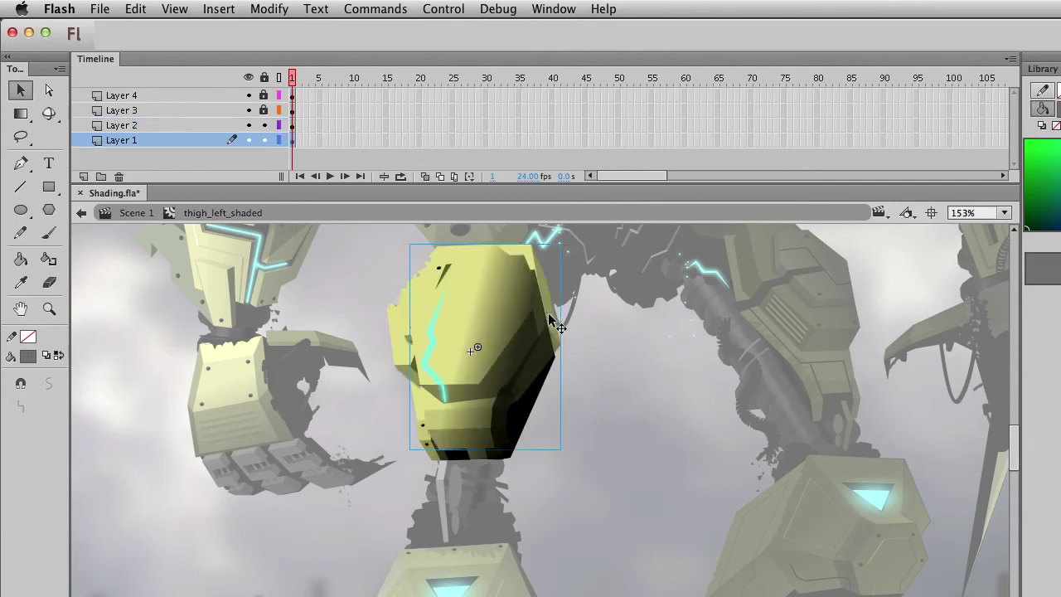
pyautogui.press('super+z')
pyautogui.click(641, 395)
# Refine the corners and lower edge of the Layer 2 shadow beneath the thigh's raised armor plate.
pyautogui.moveTo(512, 389); pyautogui.dragTo(505, 396)
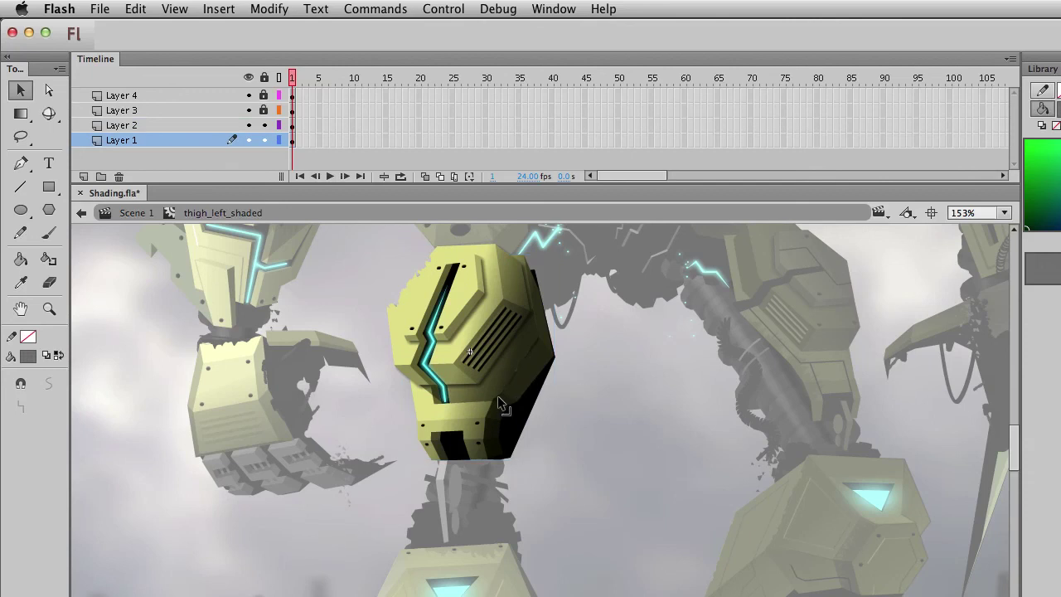
pyautogui.click(491, 397)
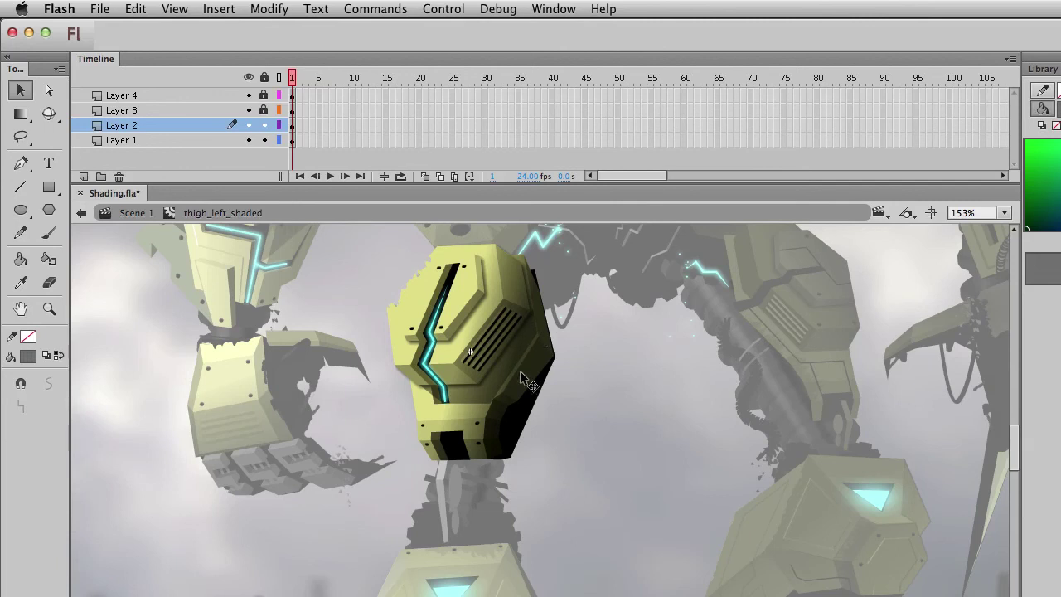
pyautogui.click(442, 403)
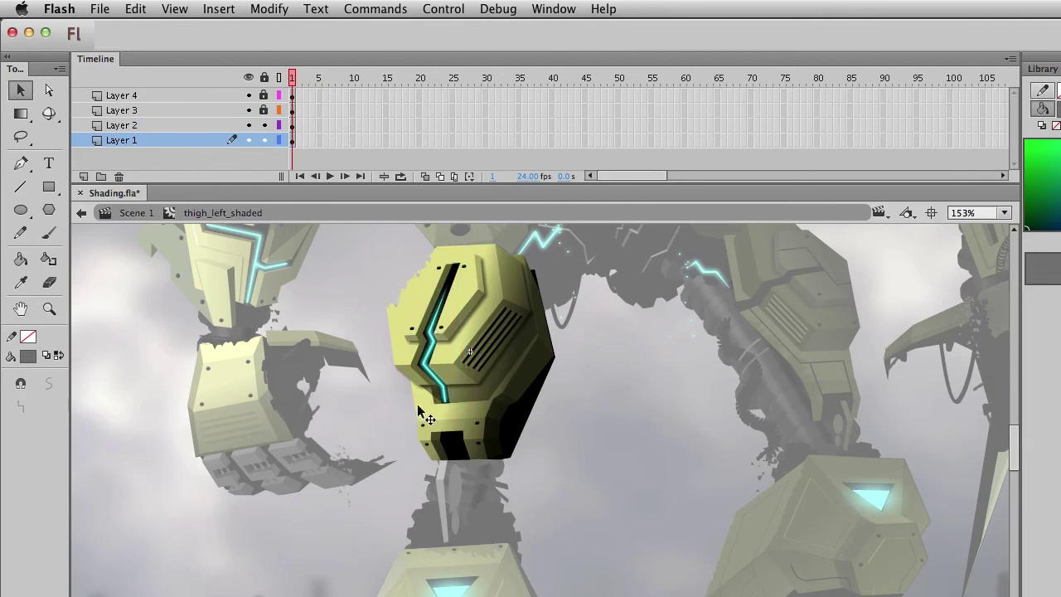
pyautogui.click(435, 410)
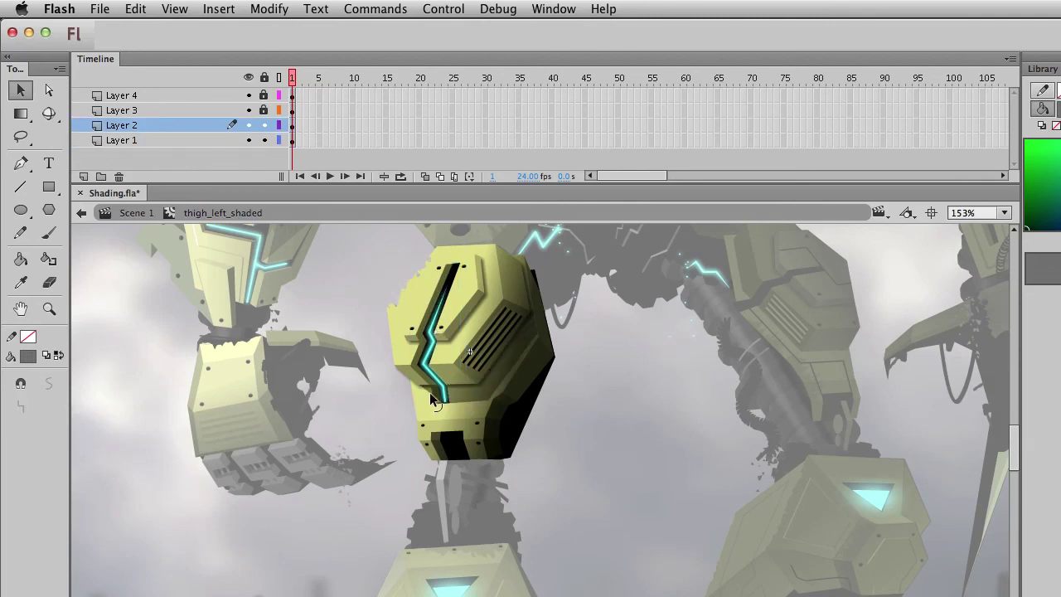
# Return to the main scene and look over the shading across the whole robot.
pyautogui.doubleClick(579, 444)
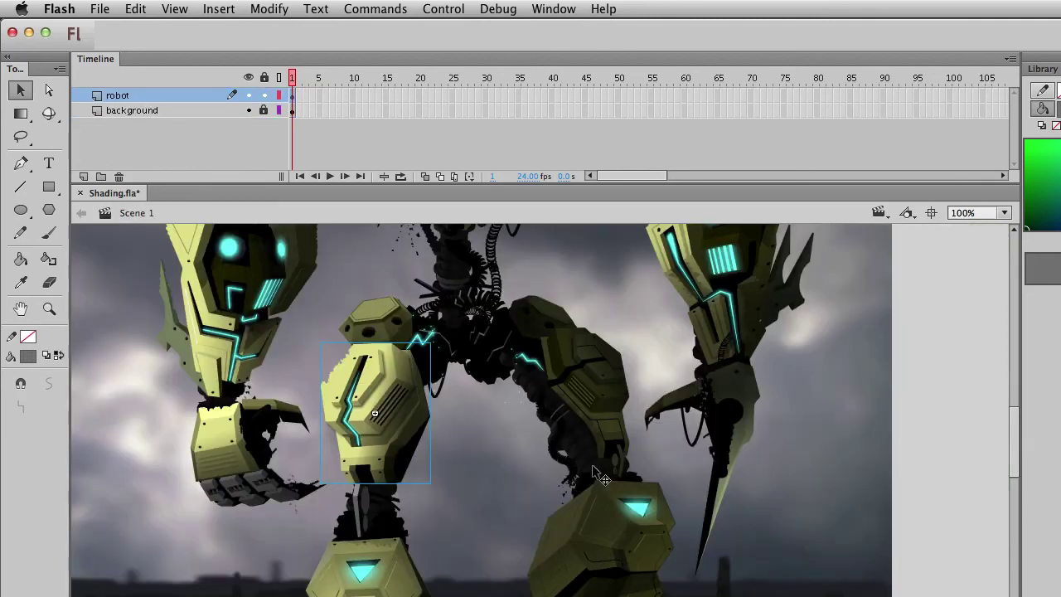
pyautogui.moveTo(475, 493); pyautogui.dragTo(472, 544)
pyautogui.moveTo(495, 380); pyautogui.dragTo(554, 575)
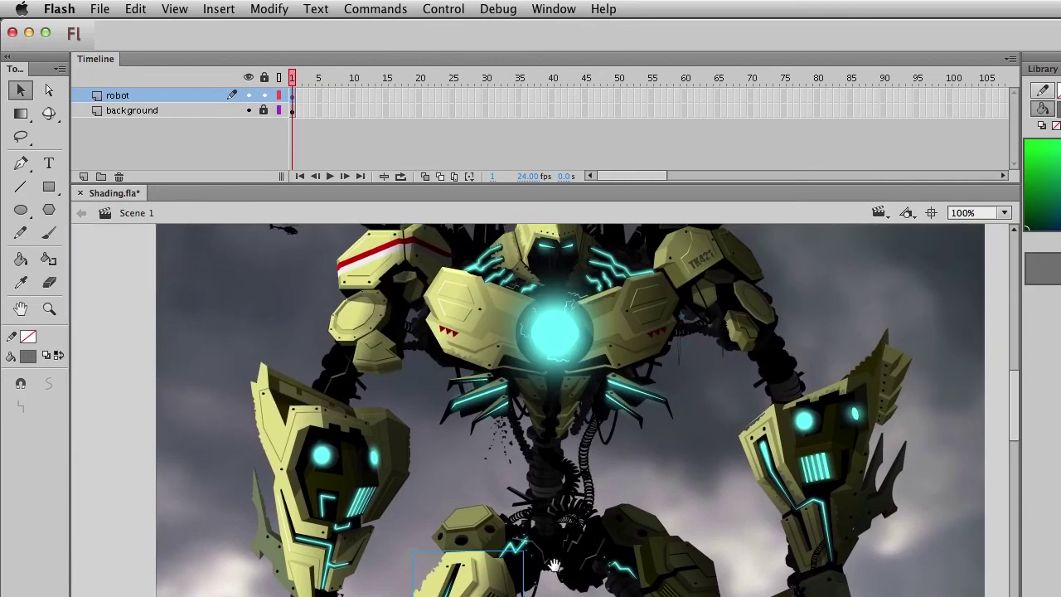
pyautogui.moveTo(597, 379); pyautogui.dragTo(559, 402)
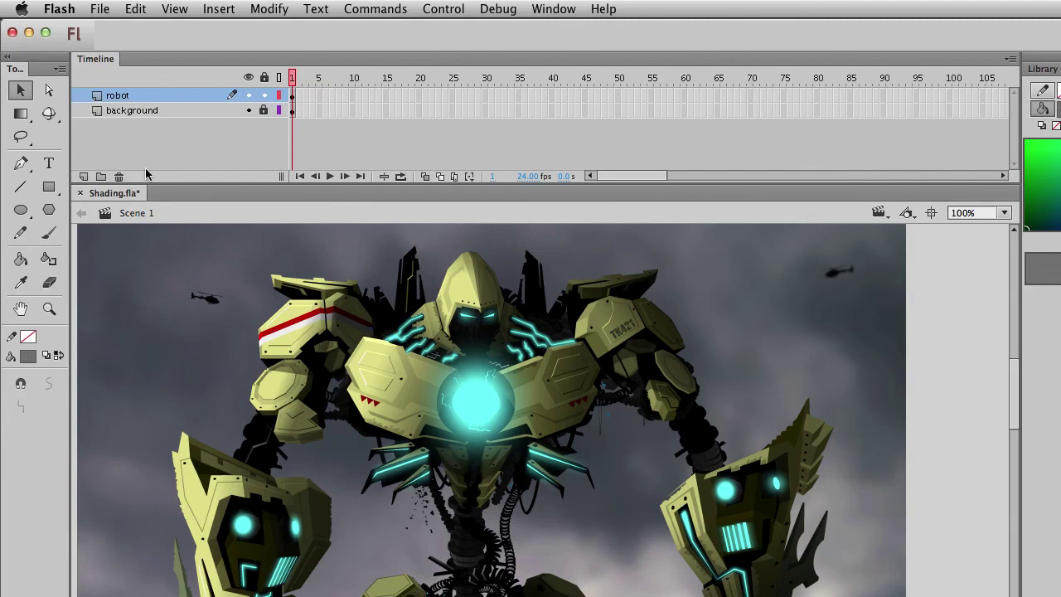
pyautogui.moveTo(628, 505); pyautogui.dragTo(607, 362)
pyautogui.moveTo(633, 587)
pyautogui.mouseDown()
pyautogui.moveTo(647, 459)
pyautogui.moveTo(631, 322)
pyautogui.moveTo(632, 590)
pyautogui.mouseUp()
pyautogui.scroll(10, 599, 352)
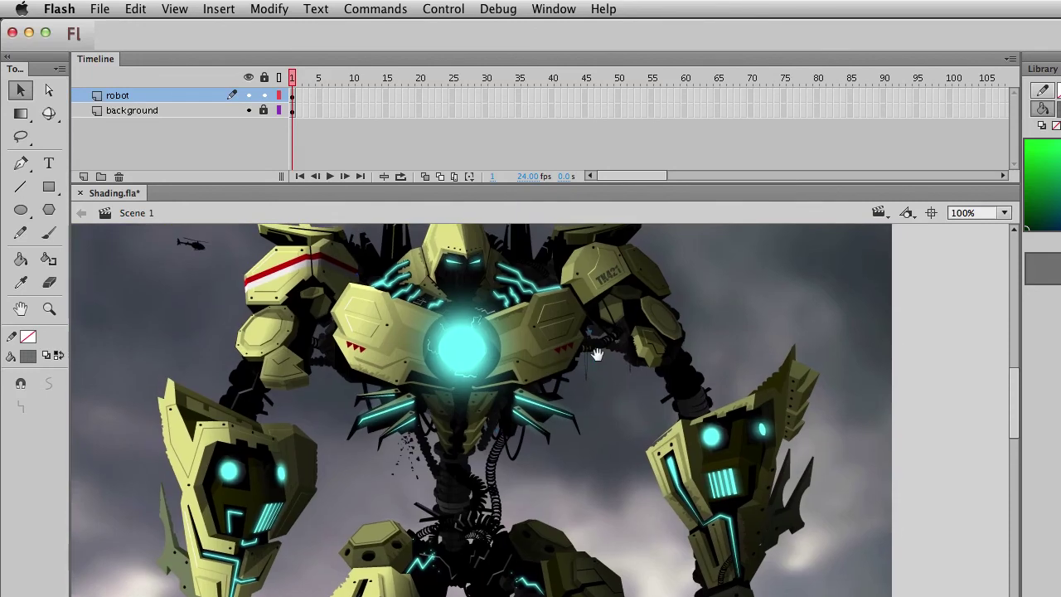